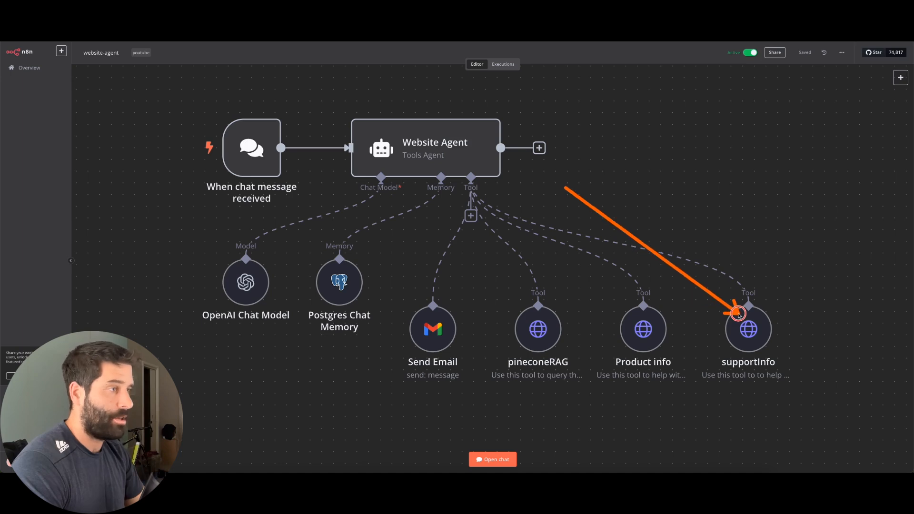
Switch from the n8n workflow to the Demo Site test page with its chat bubble
mouse_move(728, 274)
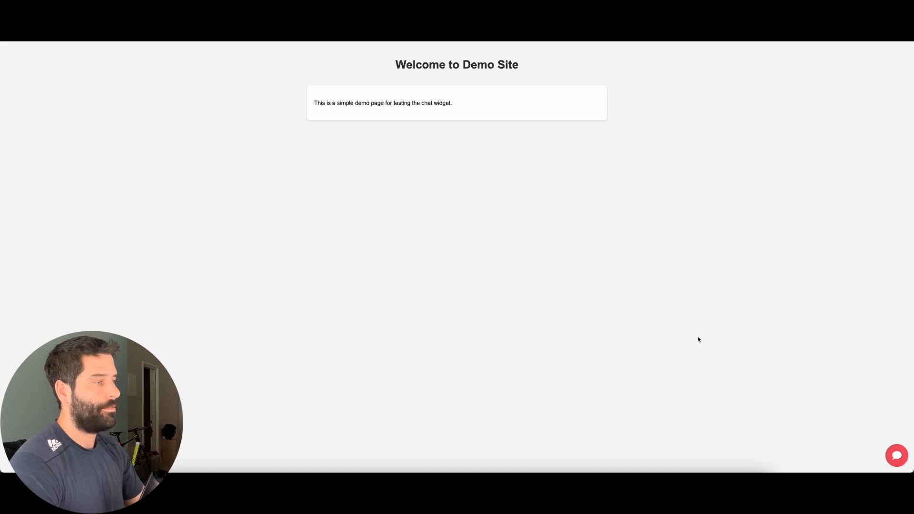
Ask the Emerald Assistant chat widget 'hi what products do you offer'
click(896, 456)
click(807, 422)
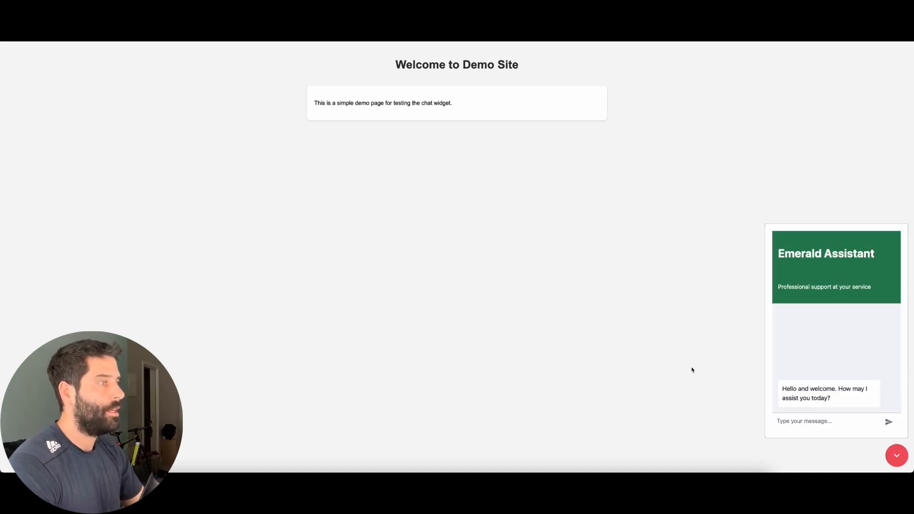
mouse_move(678, 353)
mouse_down()
mouse_move(775, 256)
mouse_move(783, 422)
mouse_up()
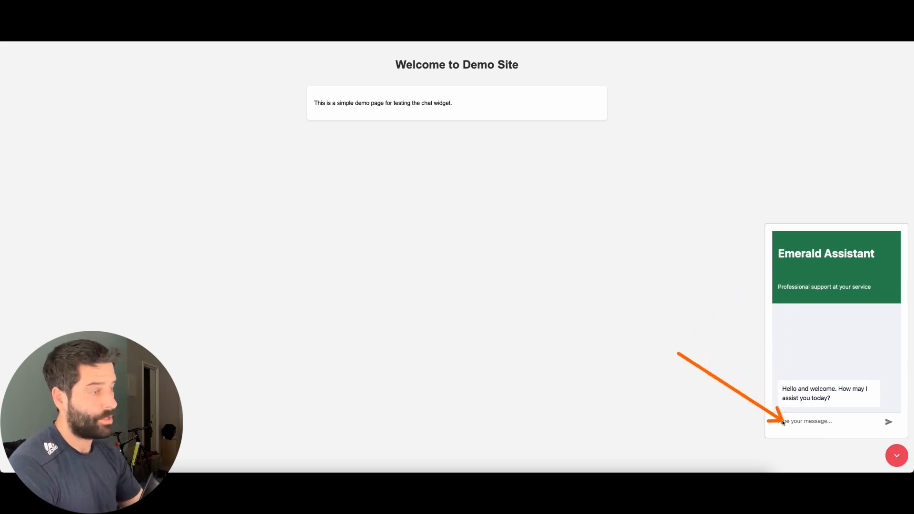
key(Escape)
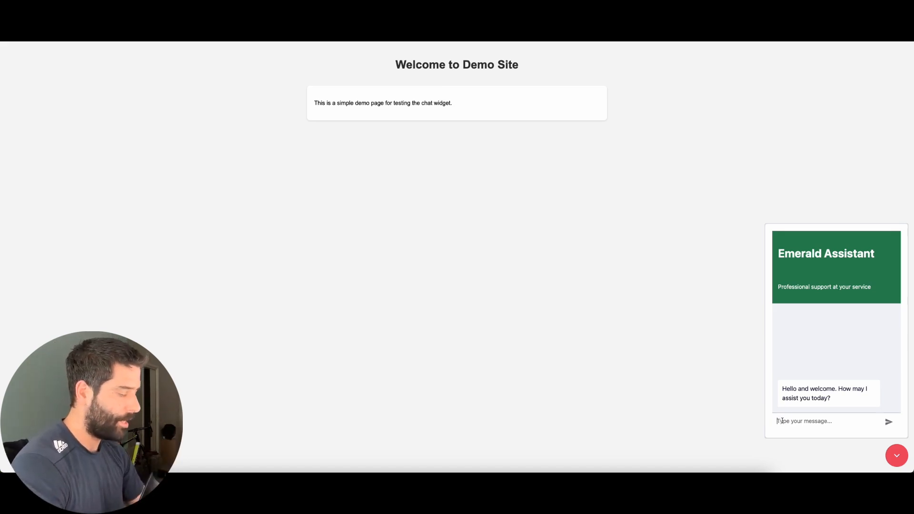
text(hi what products do you offer)
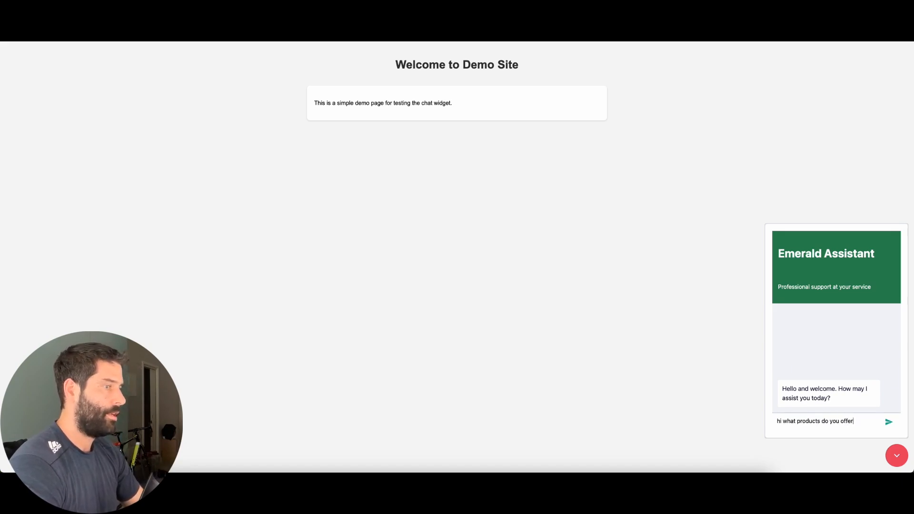
key(Return)
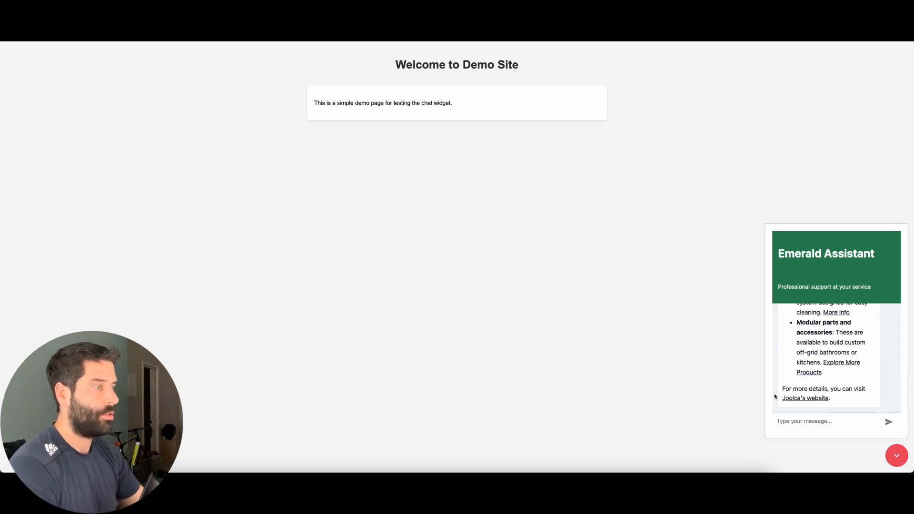
Review the product list reply and follow the HOTTAP More Info link
scroll(809, 353, up, 8)
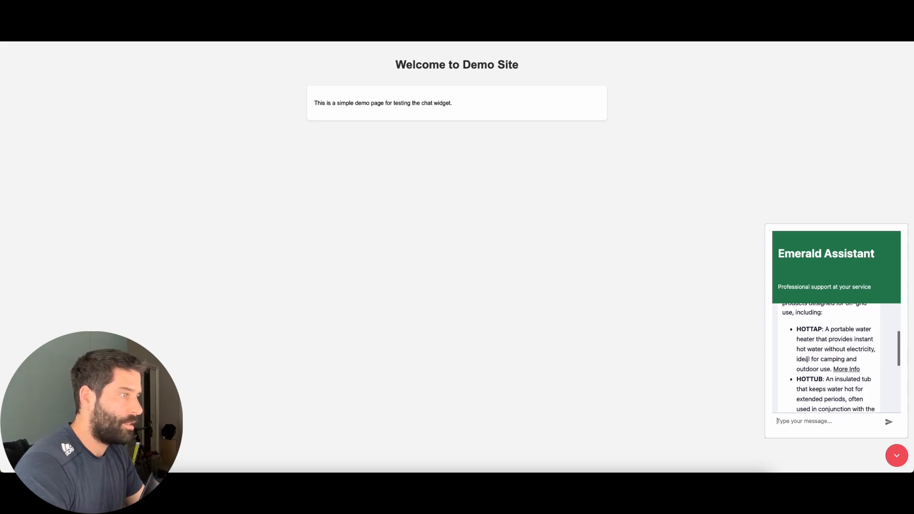
scroll(823, 342, down, 1)
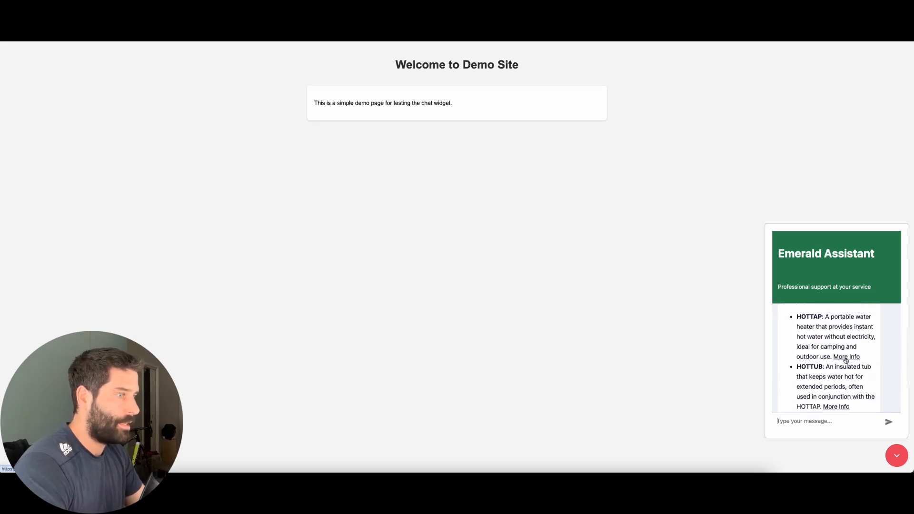
click(845, 360)
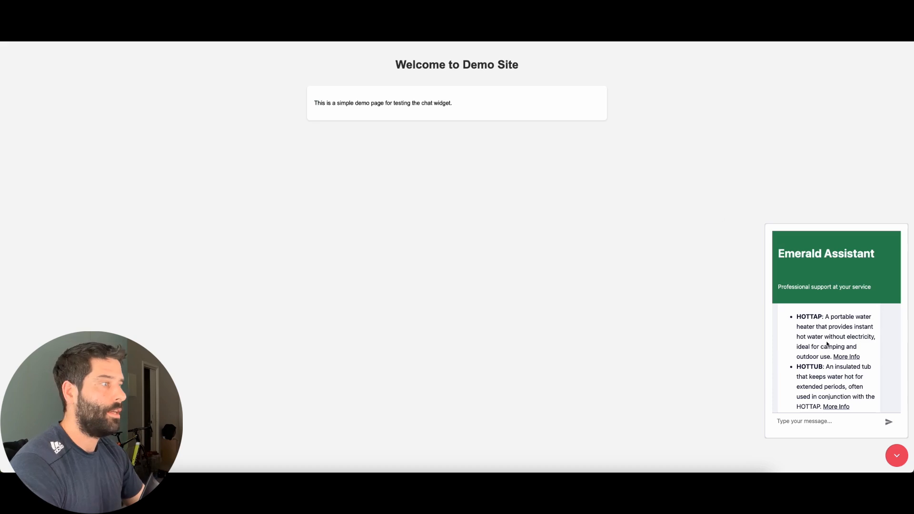
scroll(838, 377, down, 5)
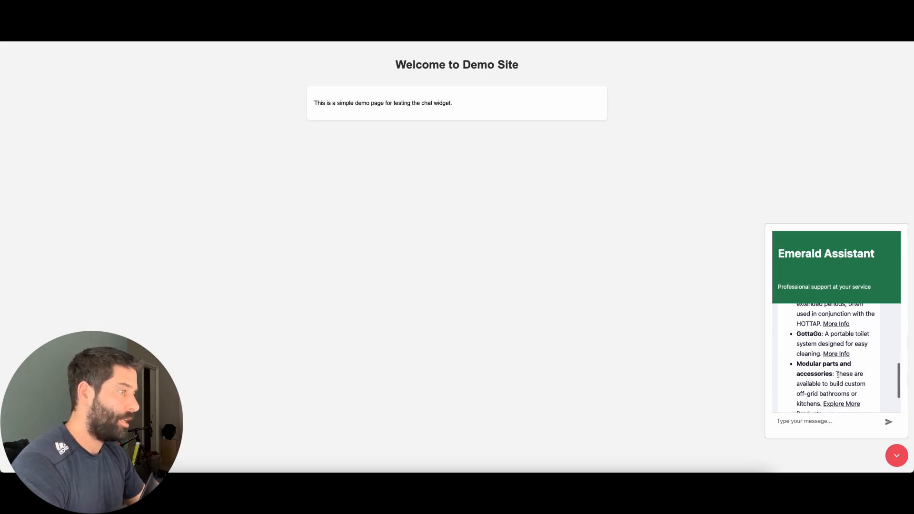
Ask the chat 'my hottap is not working how do i fix'
click(809, 419)
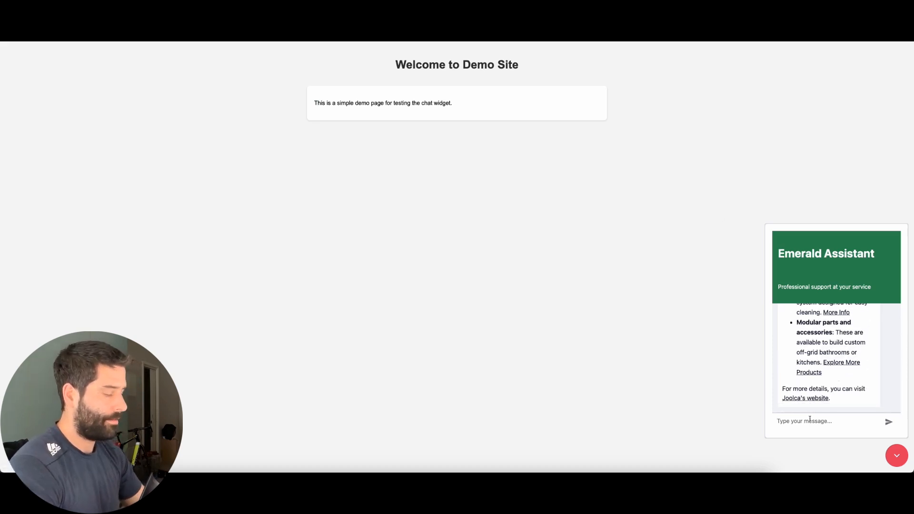
text(my hottap is not working)
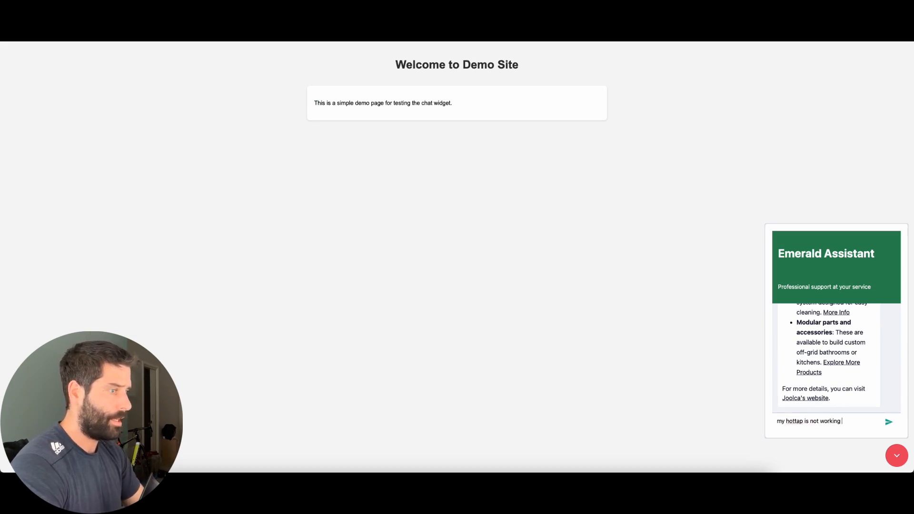
text( how do i fix)
key(Return)
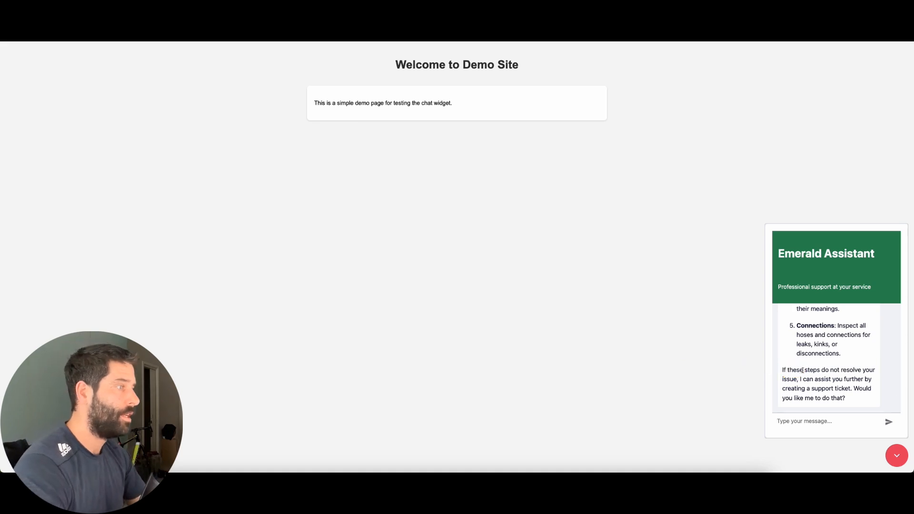
Read the troubleshooting reply, then ask 'whats joolca contact number'
scroll(828, 373, up, 6)
scroll(828, 374, up, 3)
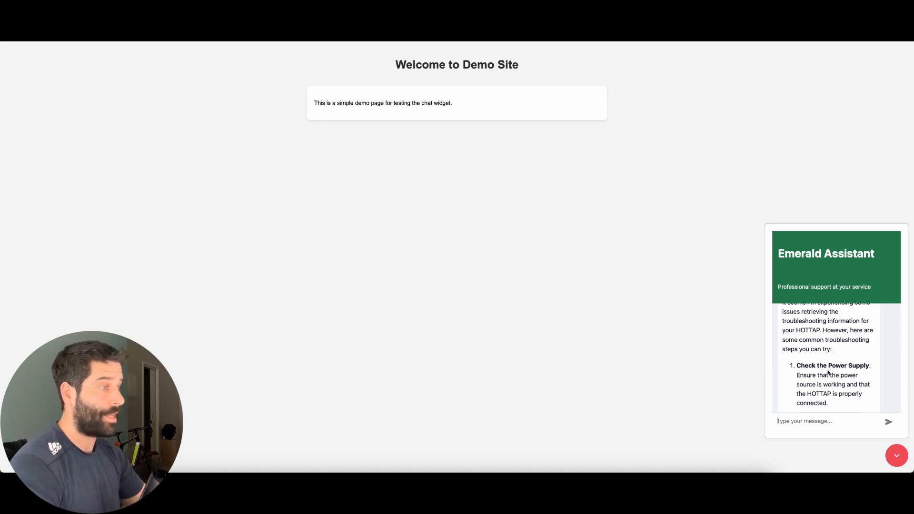
scroll(828, 373, down, 4)
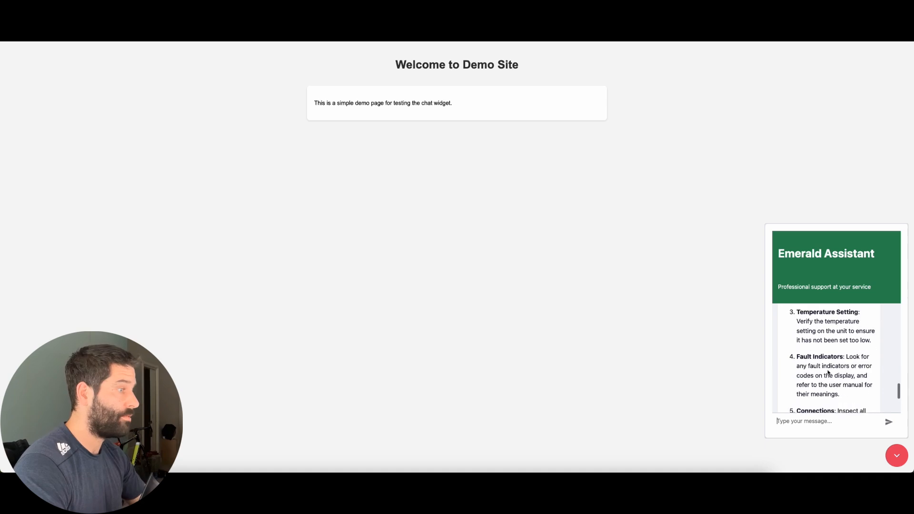
scroll(828, 374, down, 3)
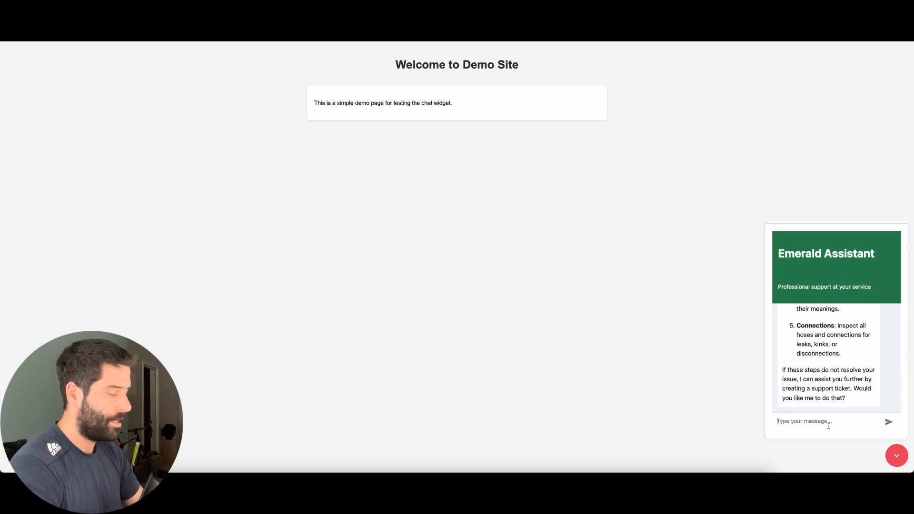
text(whats joolca contact number)
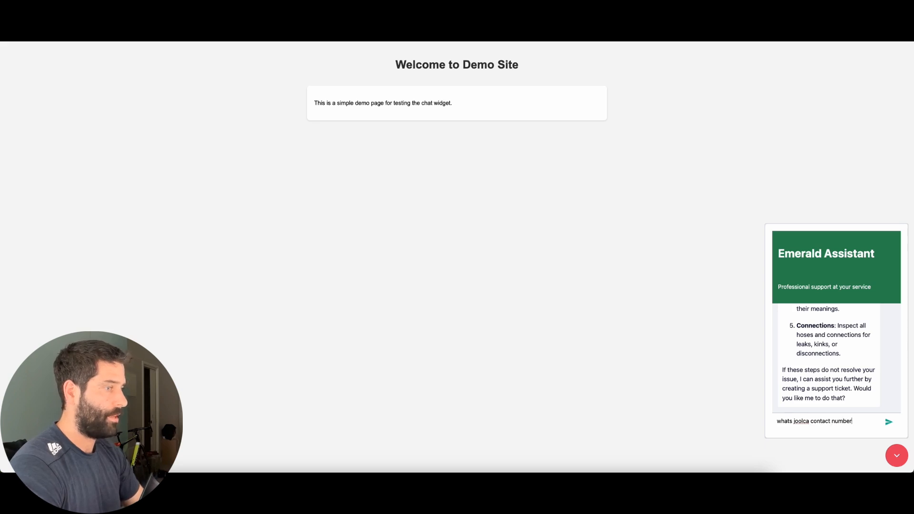
key(Return)
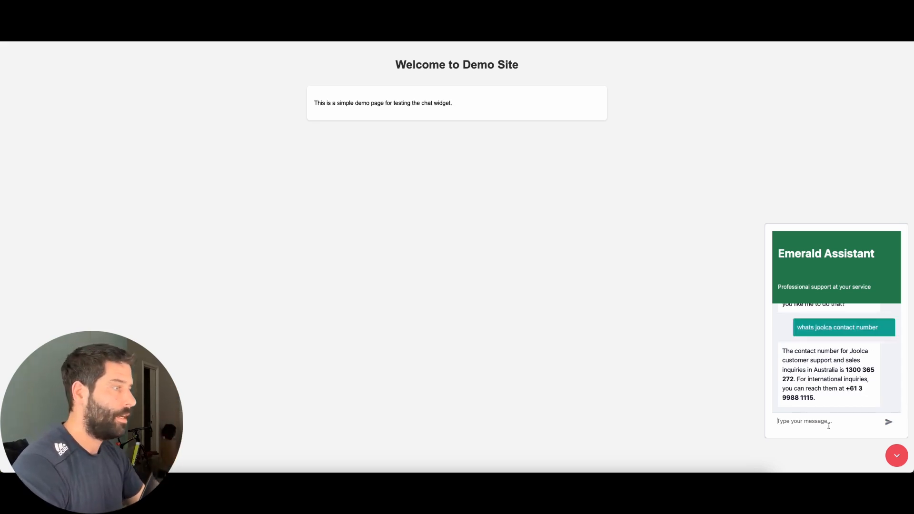
Scroll back through the chat history to review the earlier answers
mouse_move(667, 390)
mouse_down()
mouse_move(761, 384)
mouse_move(795, 349)
mouse_move(795, 398)
mouse_up()
scroll(809, 381, up, 10)
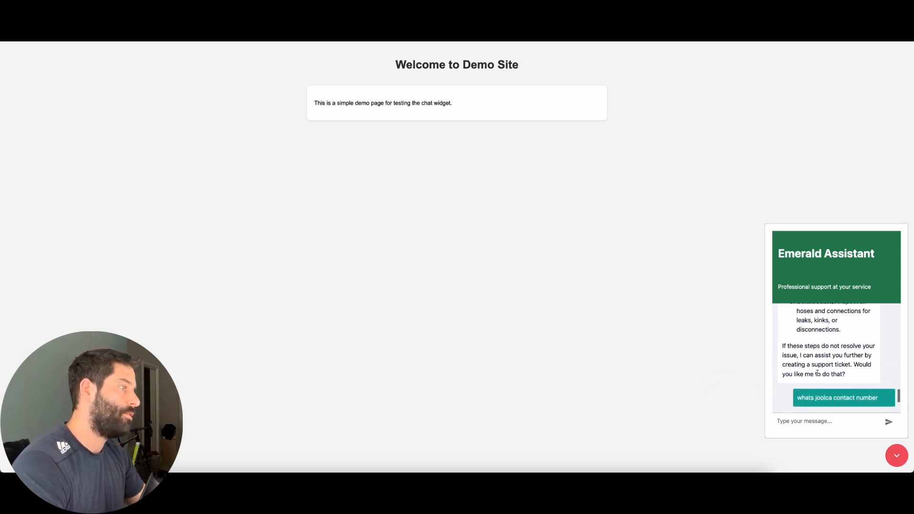
scroll(817, 375, up, 5)
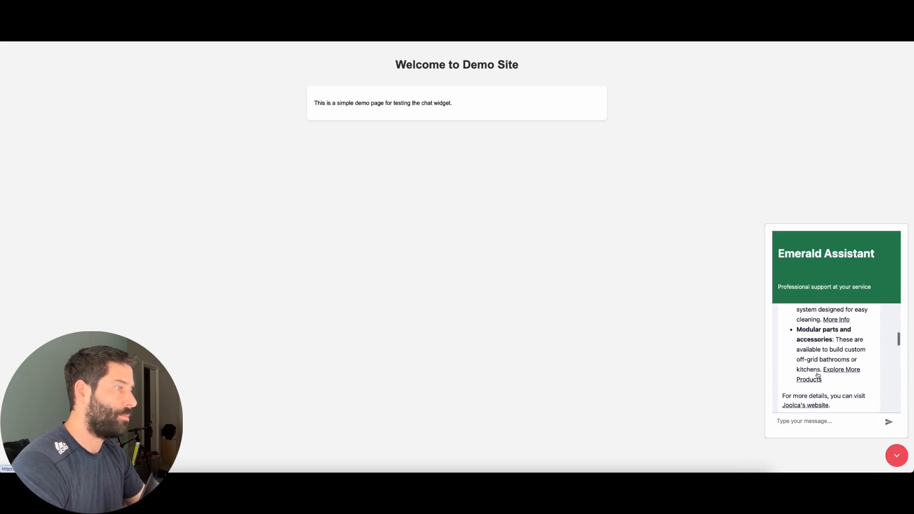
scroll(820, 329, down, 2)
scroll(809, 327, down, 2)
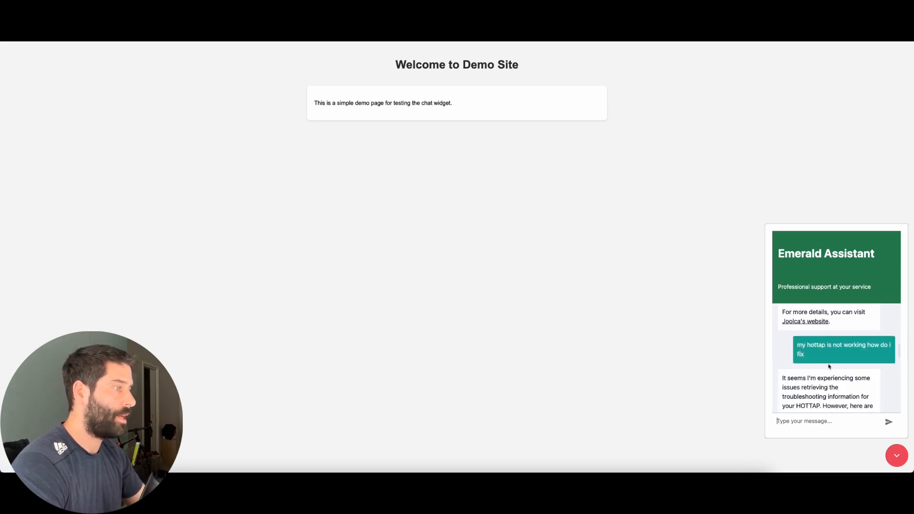
scroll(829, 365, down, 4)
scroll(814, 367, down, 4)
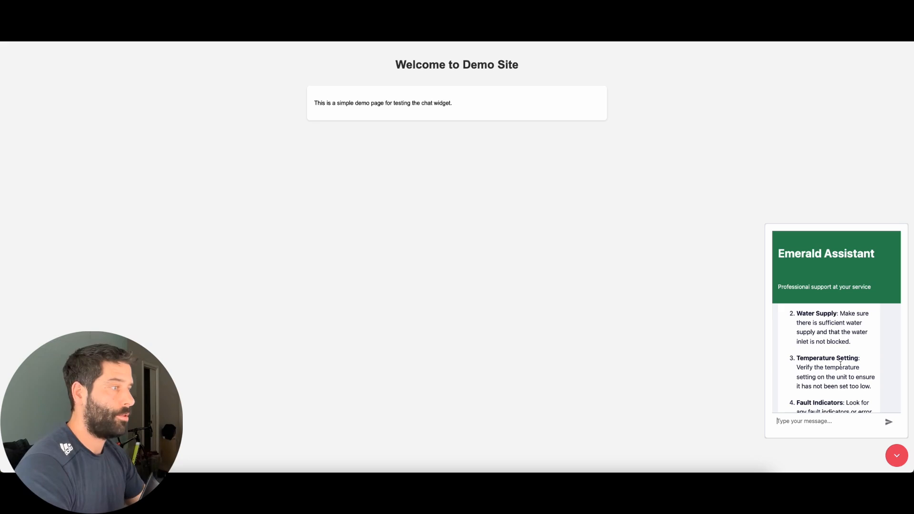
scroll(840, 365, down, 10)
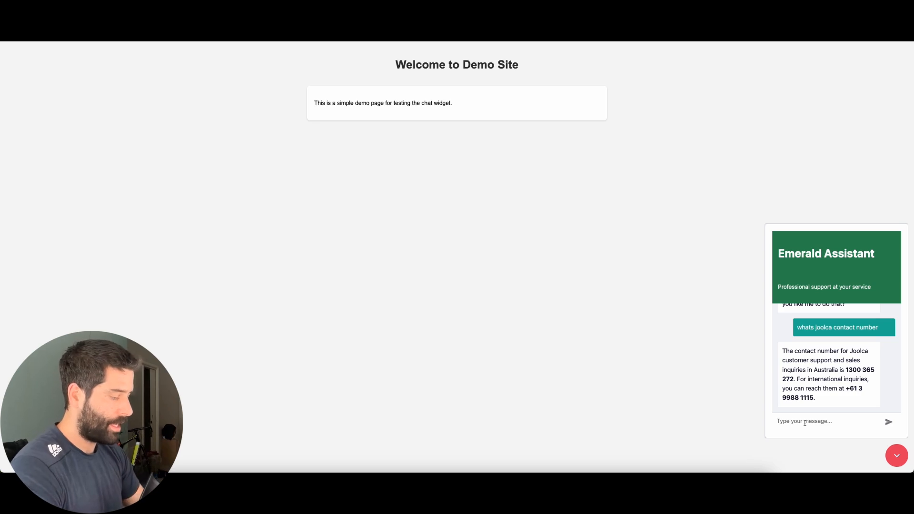
Ask the assistant 'my hottap is still not wokring please email customer support'
text(my hottap is still not wokring pleas)
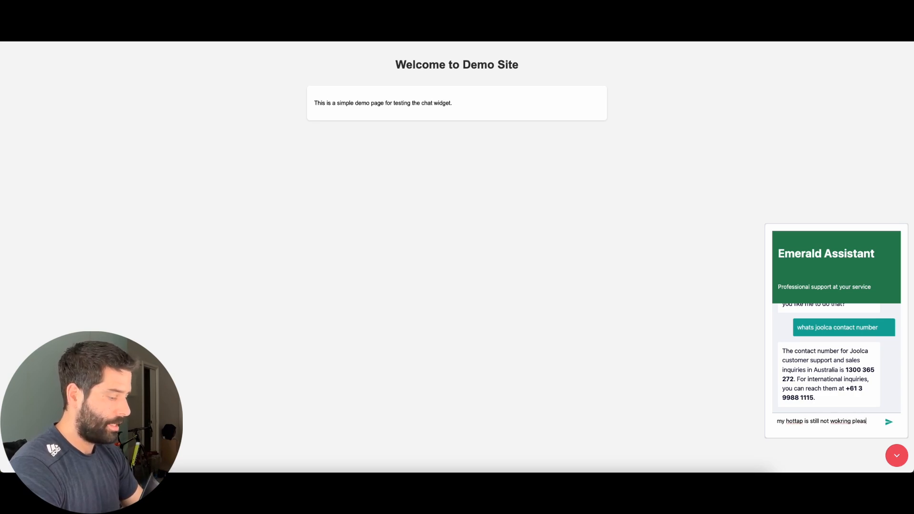
text(e email customer support)
key(Return)
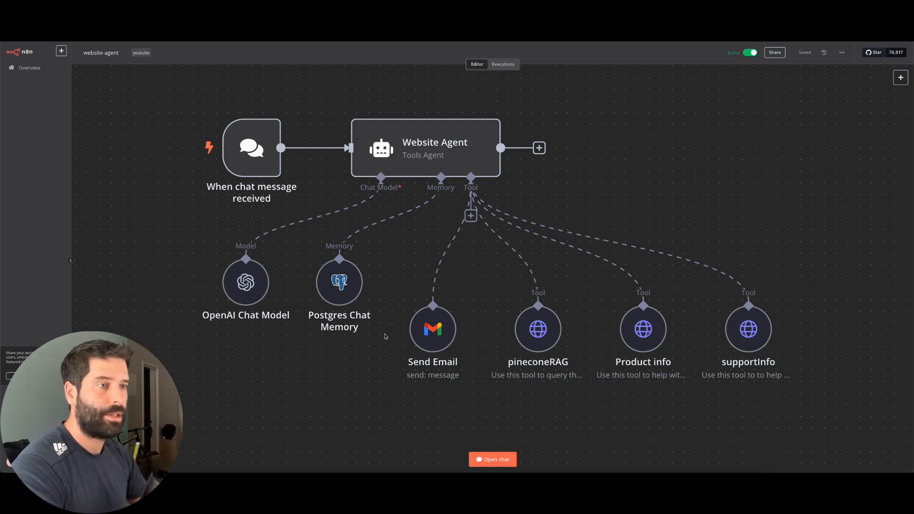
In the n8n test chat, ask 'hi what products do you offer' to trigger Product info
scroll(385, 336, down, 5)
scroll(386, 337, down, 1)
scroll(386, 337, left, 1)
scroll(386, 337, up, 5)
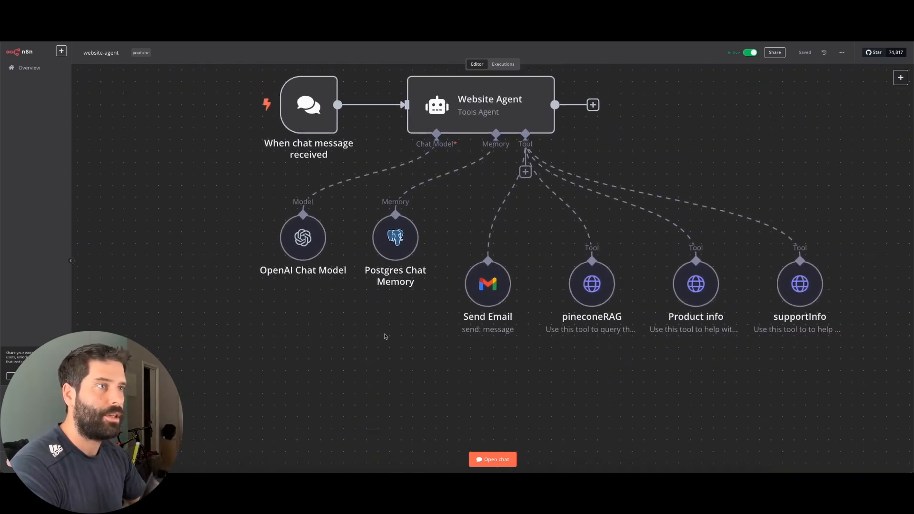
scroll(386, 337, down, 1)
click(493, 459)
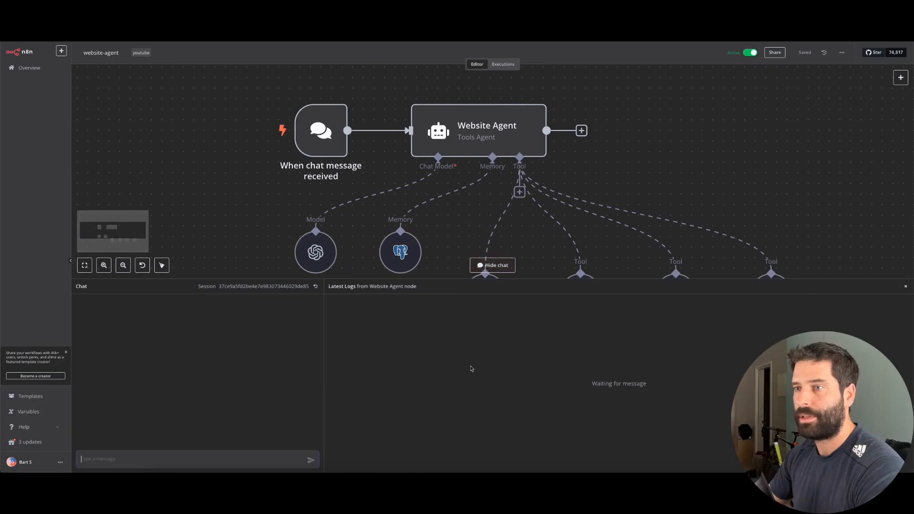
scroll(404, 203, down, 3)
scroll(404, 203, left, 1)
scroll(404, 203, down, 1)
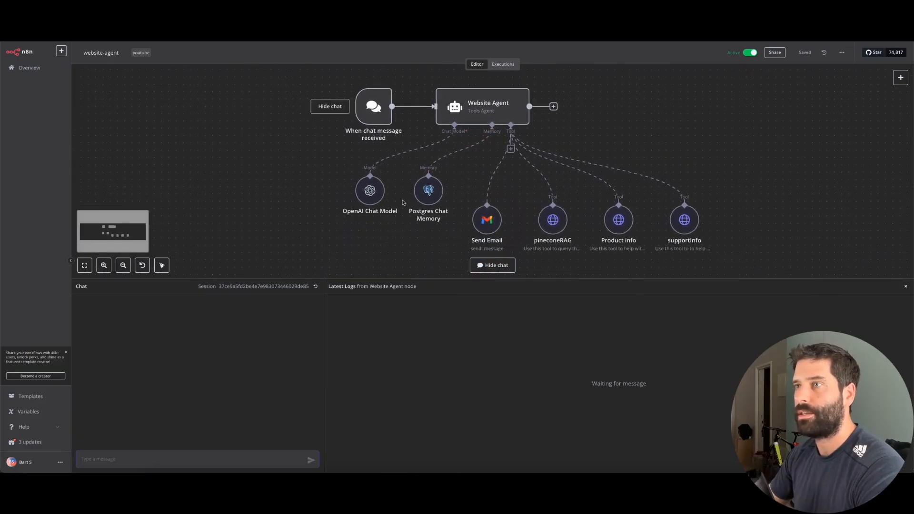
text(hi)
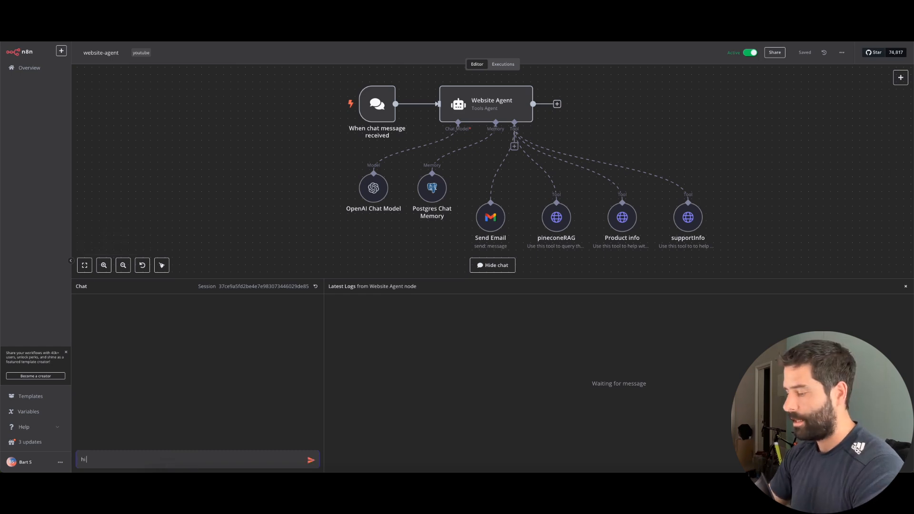
text( what prod)
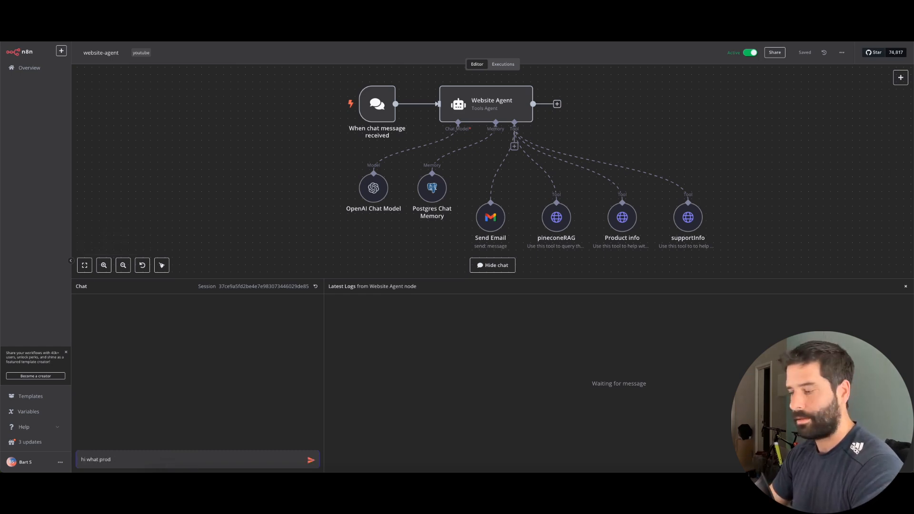
text(ucts do you offer)
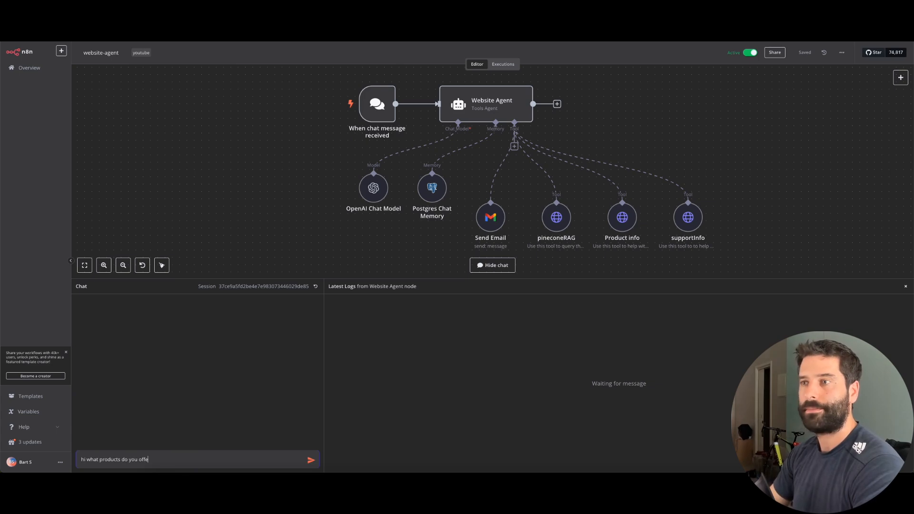
key(Return)
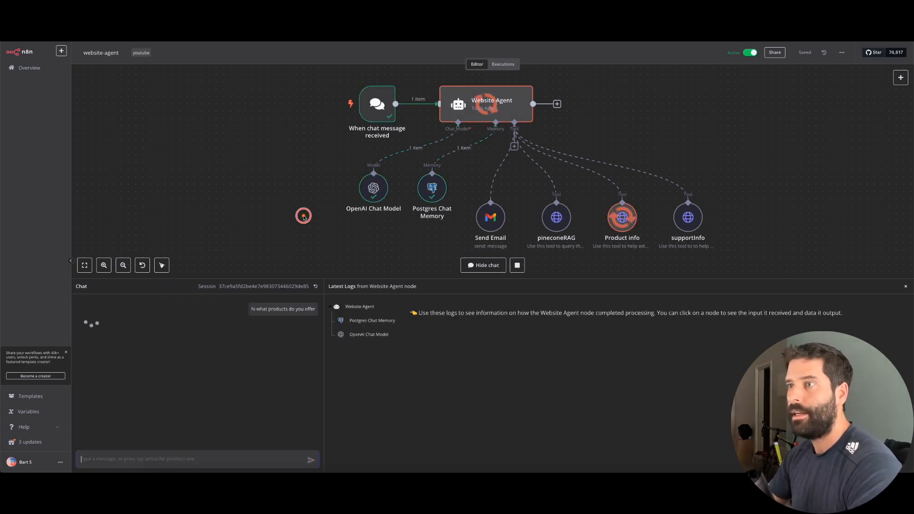
mouse_move(304, 215)
mouse_down()
mouse_move(490, 116)
mouse_move(537, 185)
mouse_move(613, 219)
mouse_move(242, 317)
mouse_move(138, 358)
mouse_up()
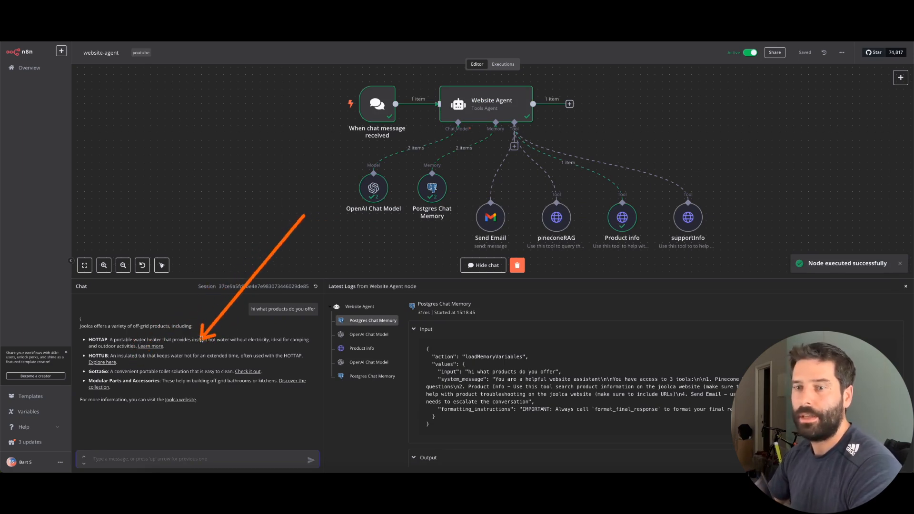
Ask the test chat how to fix a non-working HOTTAP and highlight the support-page link
text(my hottap is not wokring how do i fix it)
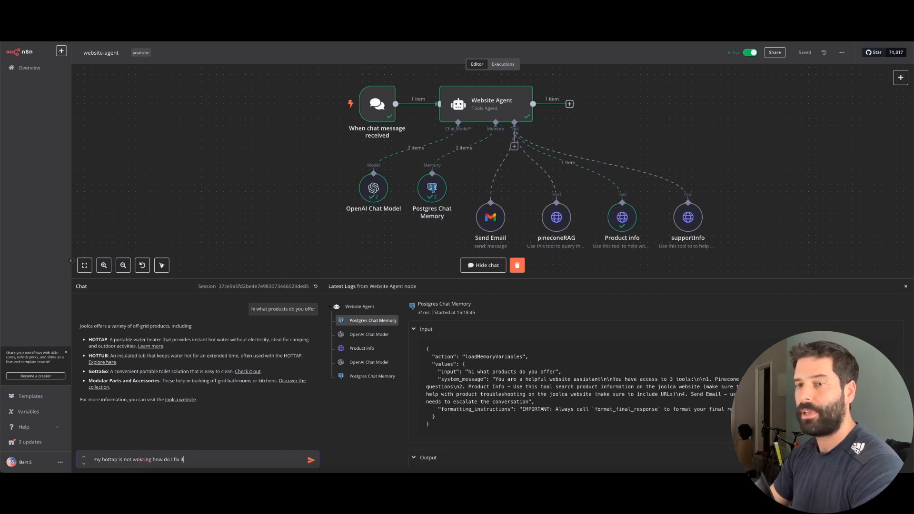
key(Return)
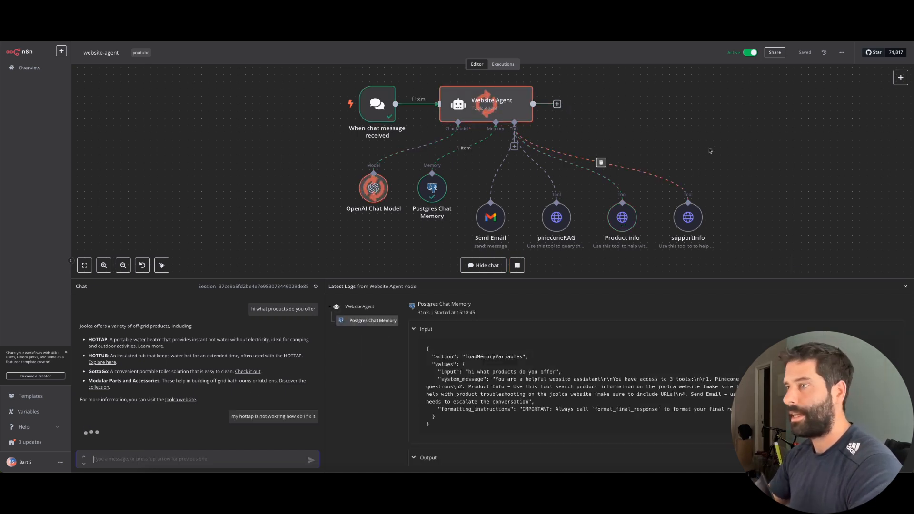
drag(760, 122, 697, 210)
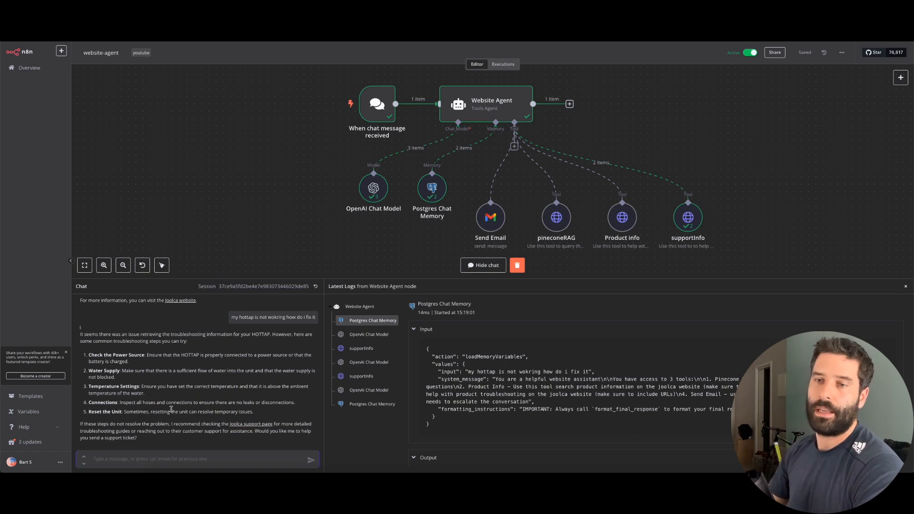
drag(280, 424, 223, 423)
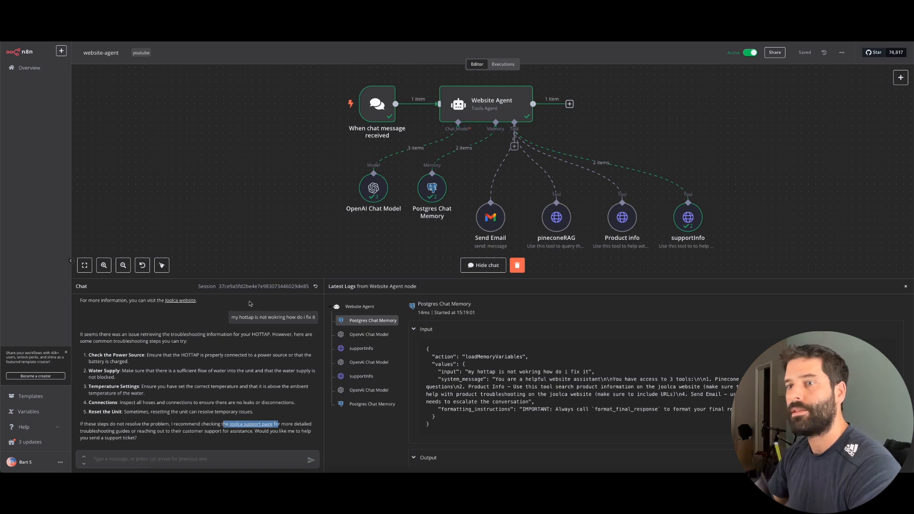
Ask 'whats joolca cusstomer support number' and check the pineconeRAG answer
click(149, 458)
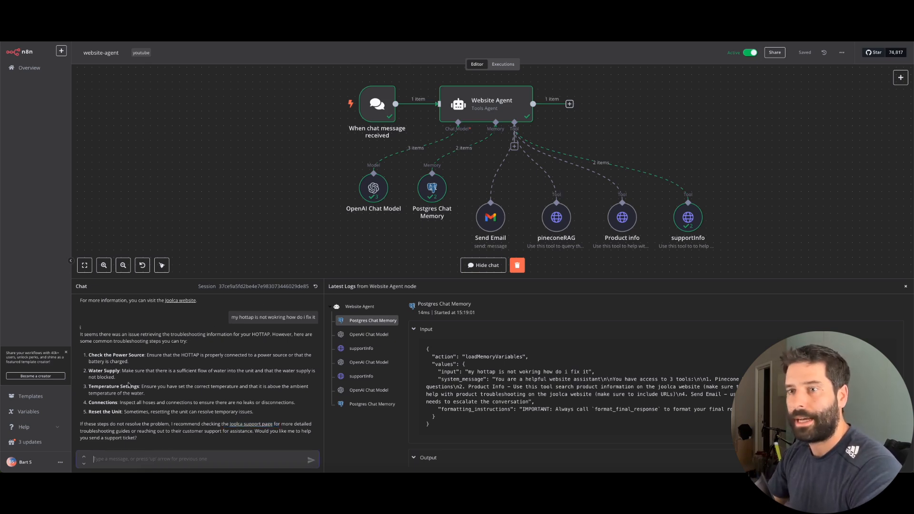
text(whats jo)
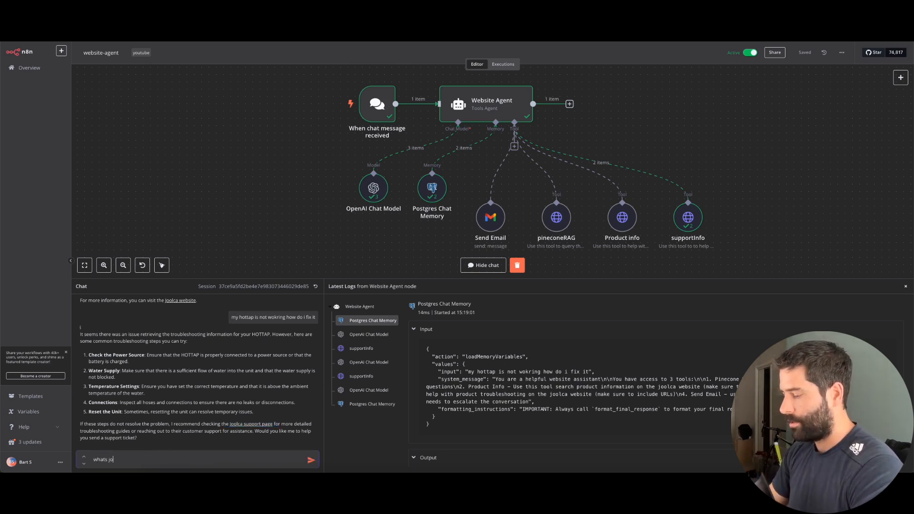
text(olca cusstom)
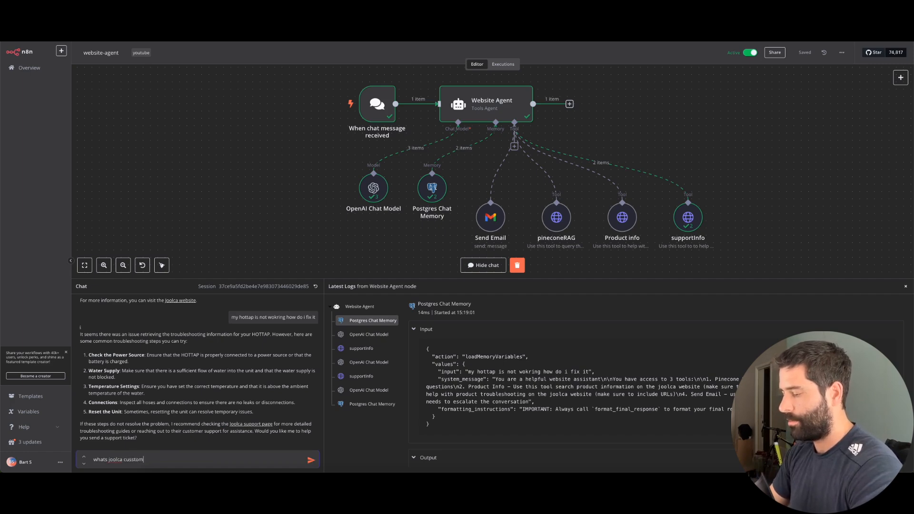
text(er support n)
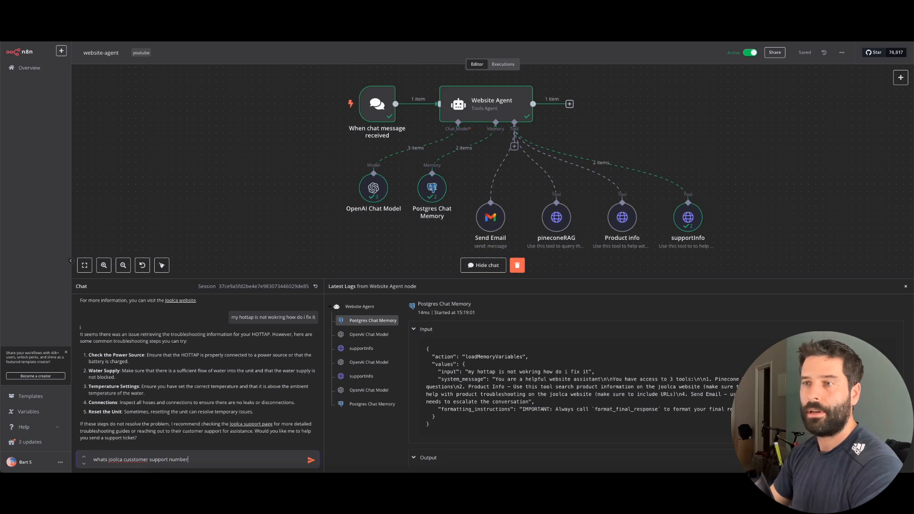
text(umber)
key(Return)
drag(236, 213, 545, 220)
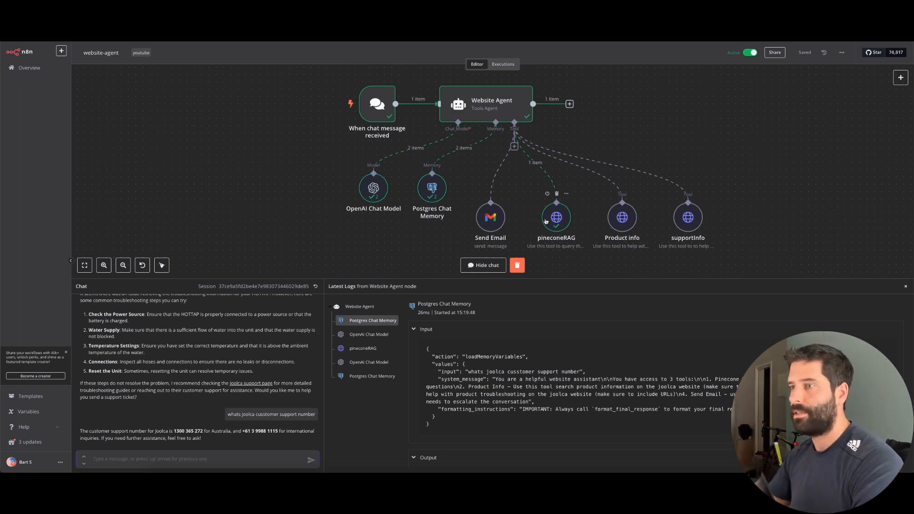
mouse_move(136, 376)
mouse_down()
mouse_move(162, 410)
mouse_move(232, 431)
mouse_up()
drag(346, 253, 484, 225)
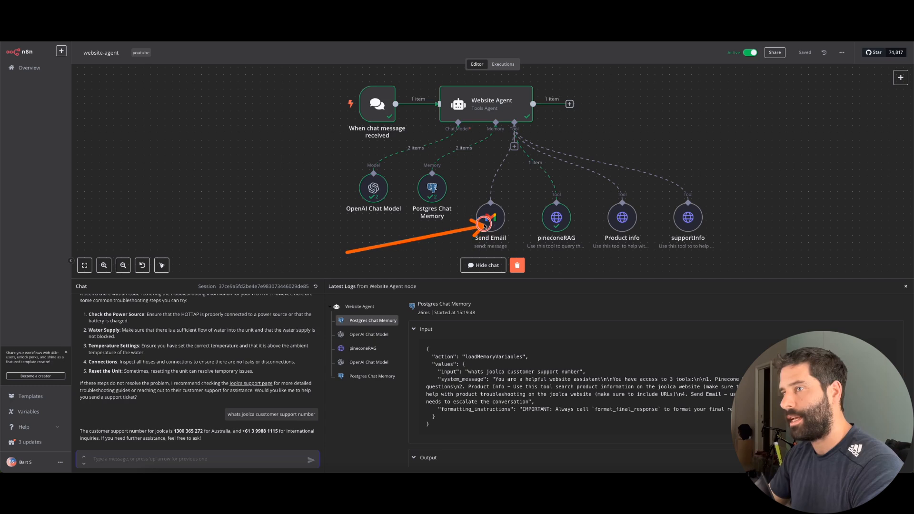
Ask 'i still have a problem can you pls get a human to contact me' and confirm Send Email ran
click(150, 459)
text(i st)
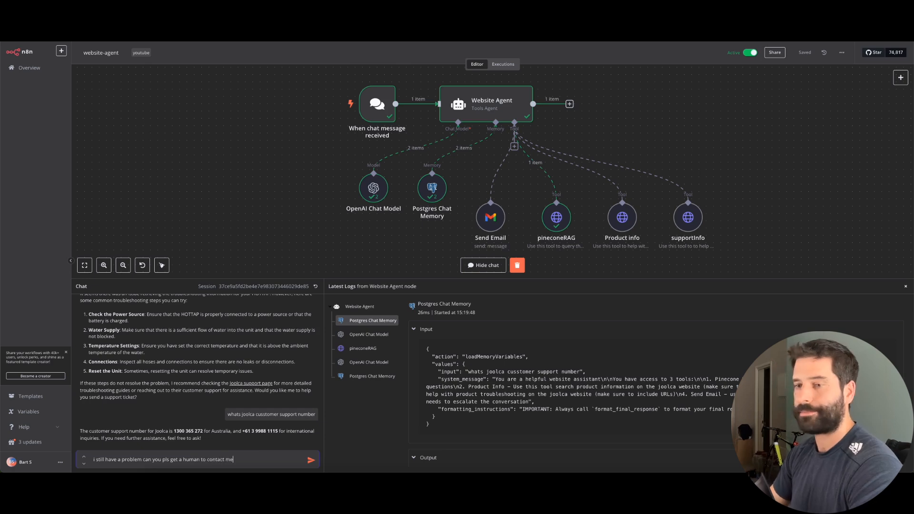
text(ill have a problem can you pls get a human to contact me)
key(Return)
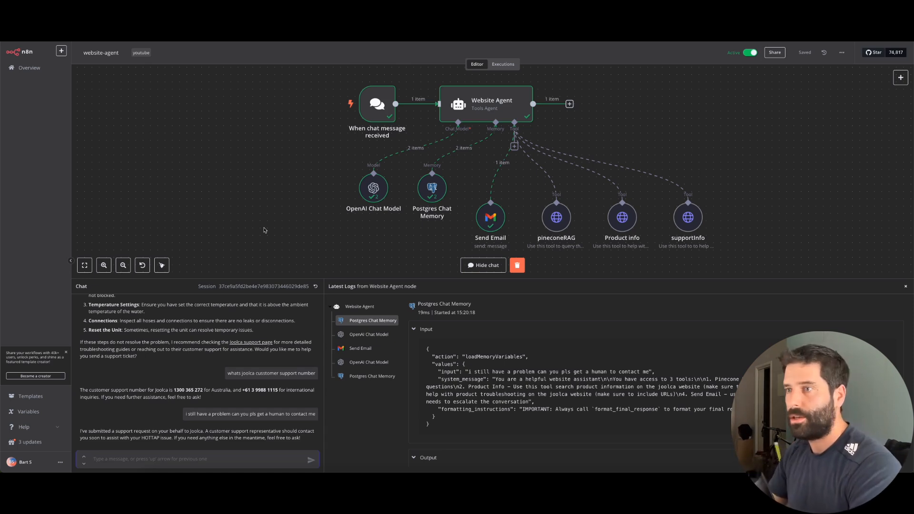
drag(326, 168, 451, 113)
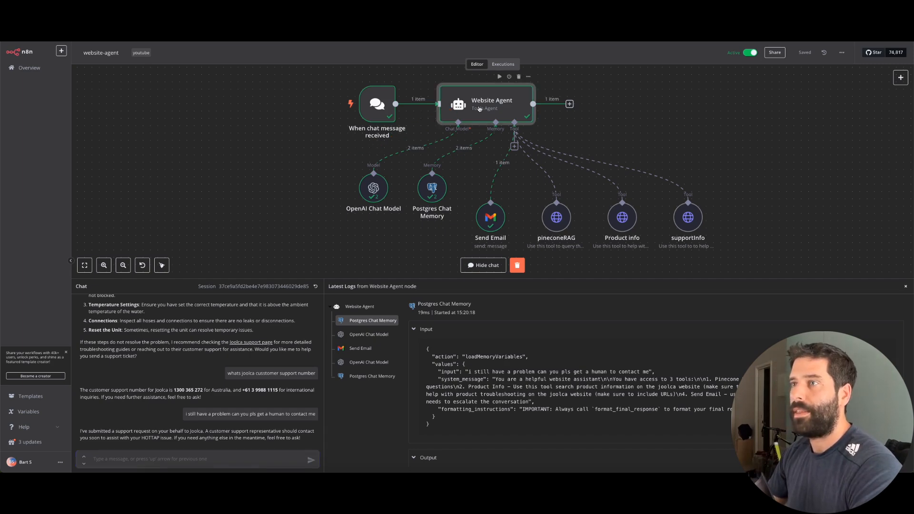
double_click(466, 107)
Enlarge the Website Agent's System Message and select the Send Email tool description
drag(671, 247, 668, 335)
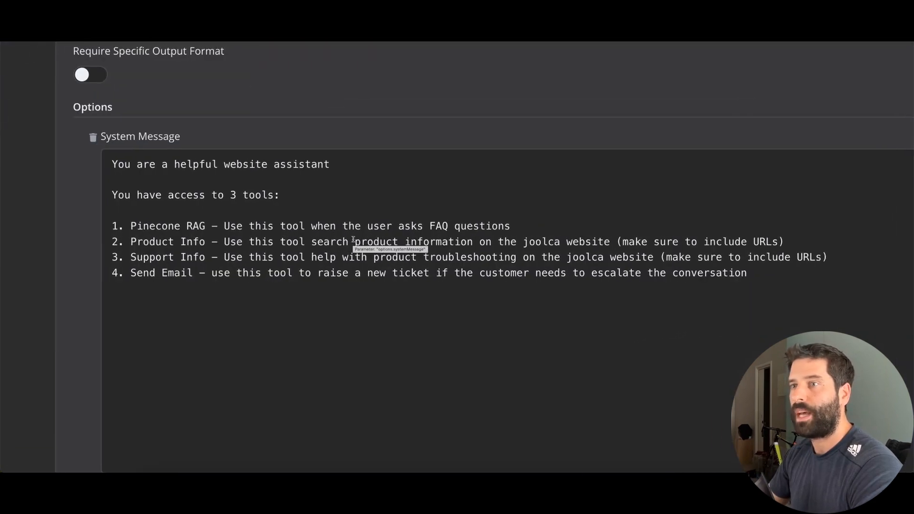
click(239, 362)
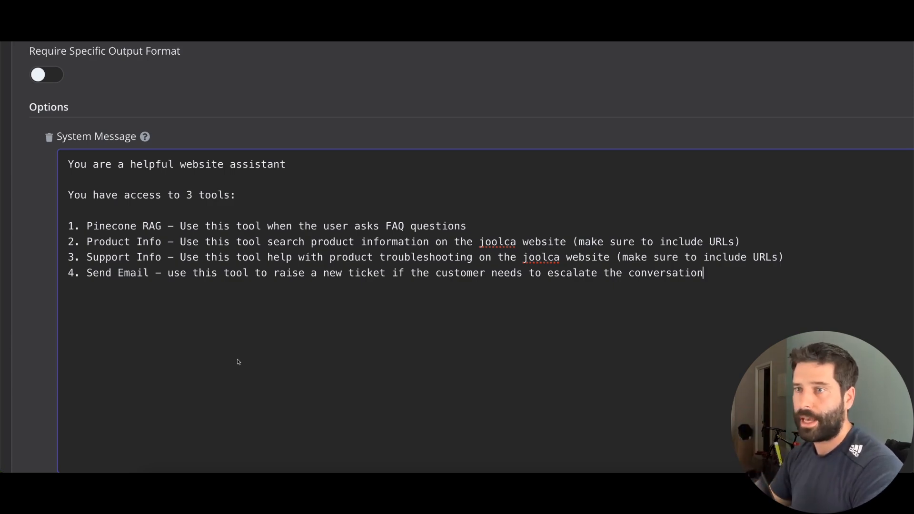
drag(704, 274, 69, 231)
click(133, 294)
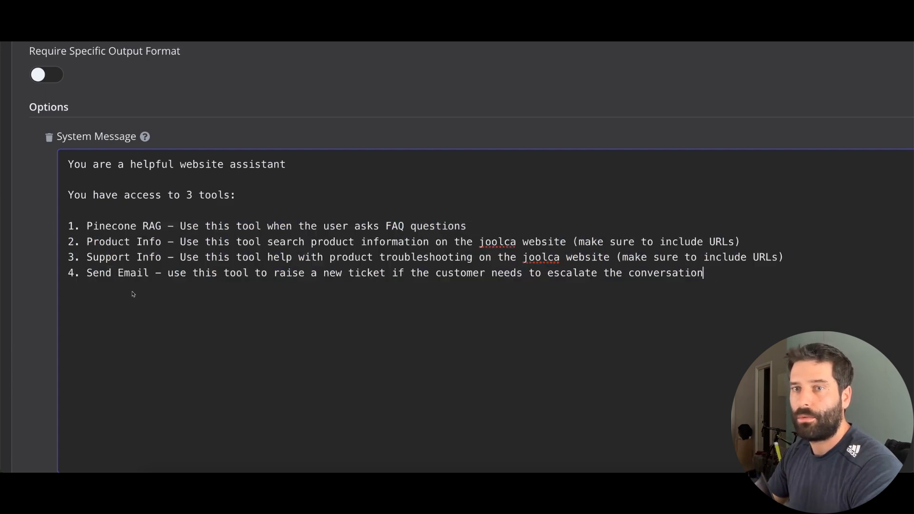
double_click(102, 275)
drag(98, 274, 701, 276)
click(701, 277)
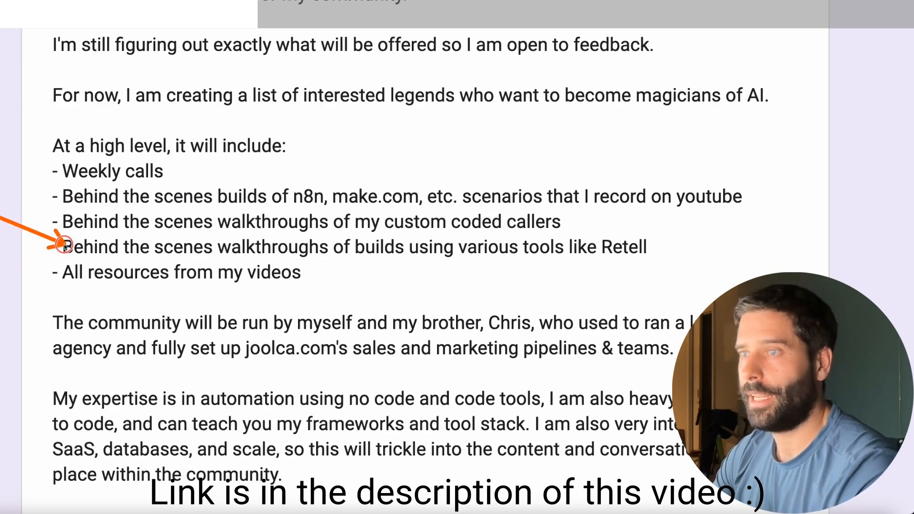
Scroll the community form from its description and $55 membership note to the name and email questions
scroll(66, 265, down, 3)
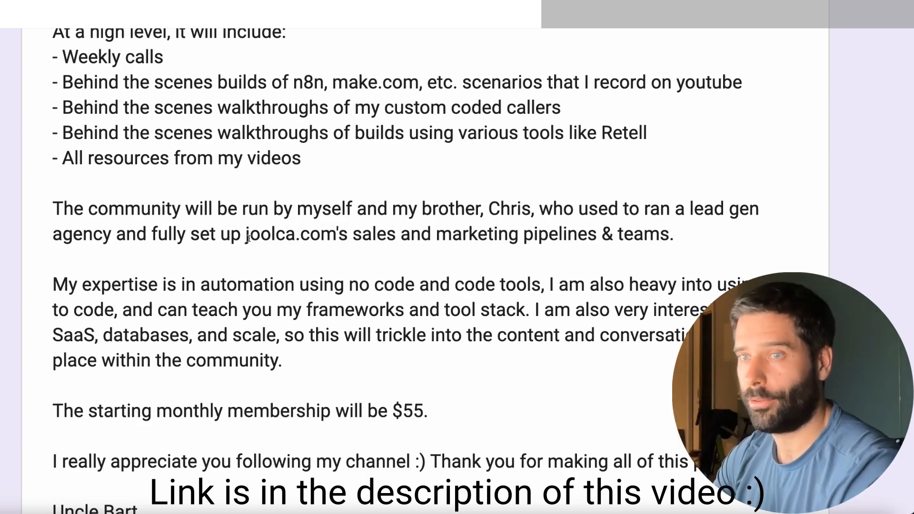
scroll(210, 304, down, 1)
scroll(210, 305, down, 1)
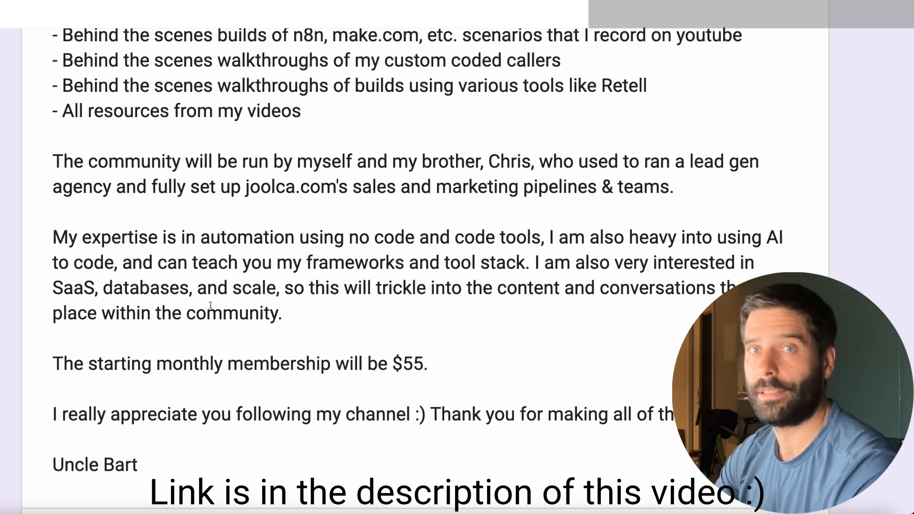
scroll(60, 342, down, 2)
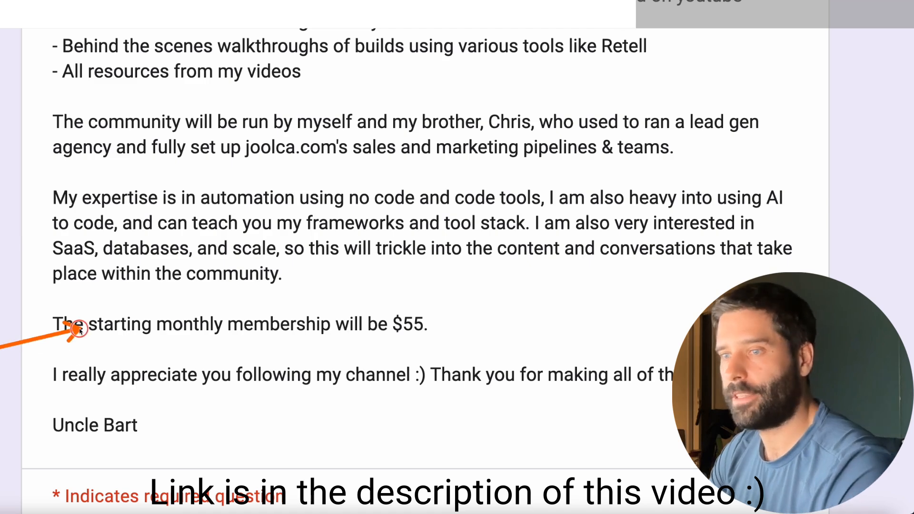
scroll(76, 333, down, 5)
scroll(80, 331, down, 4)
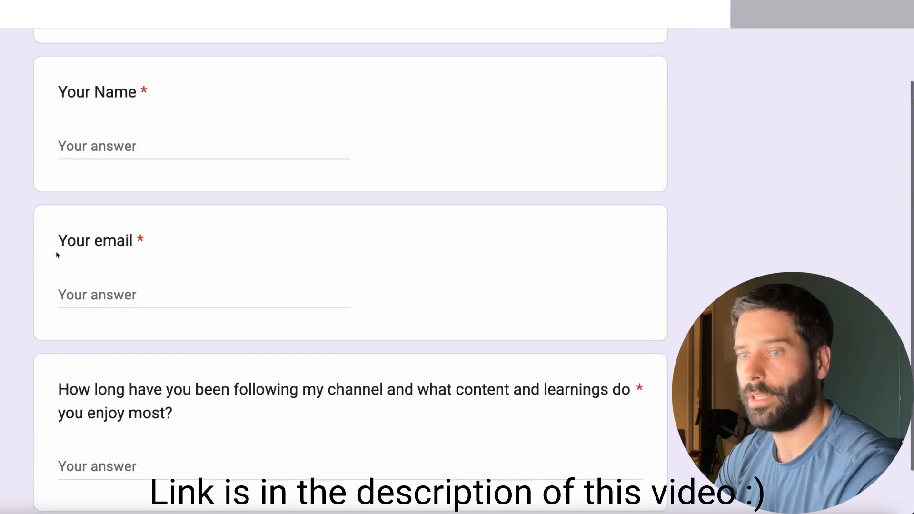
scroll(57, 255, down, 4)
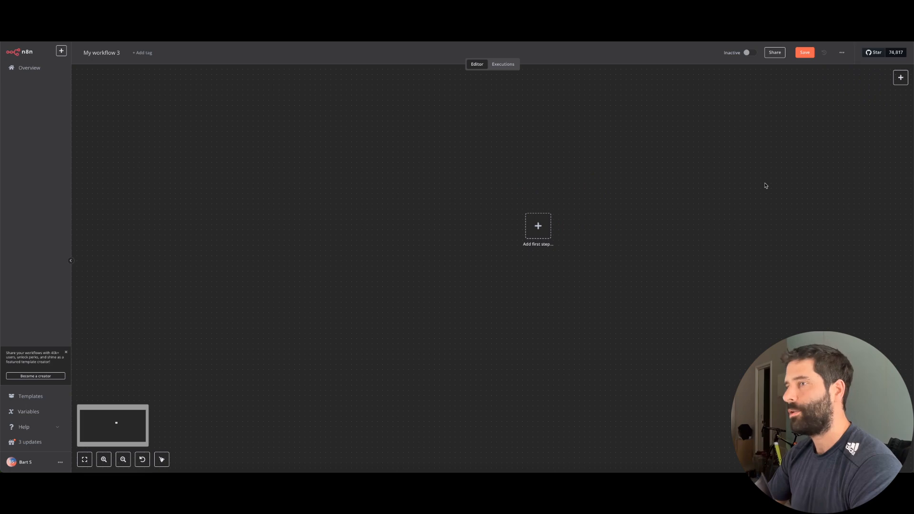
Add a 'When chat message received' trigger and make the chat publicly available
click(539, 227)
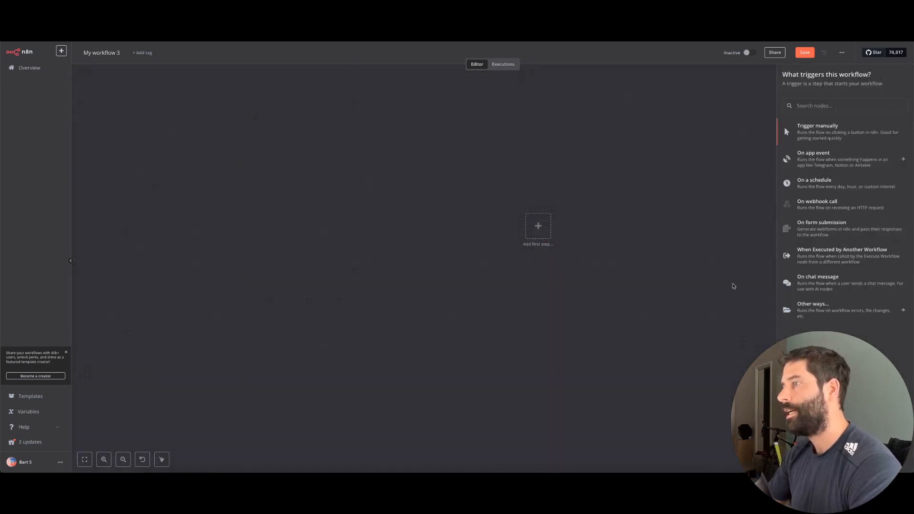
click(795, 285)
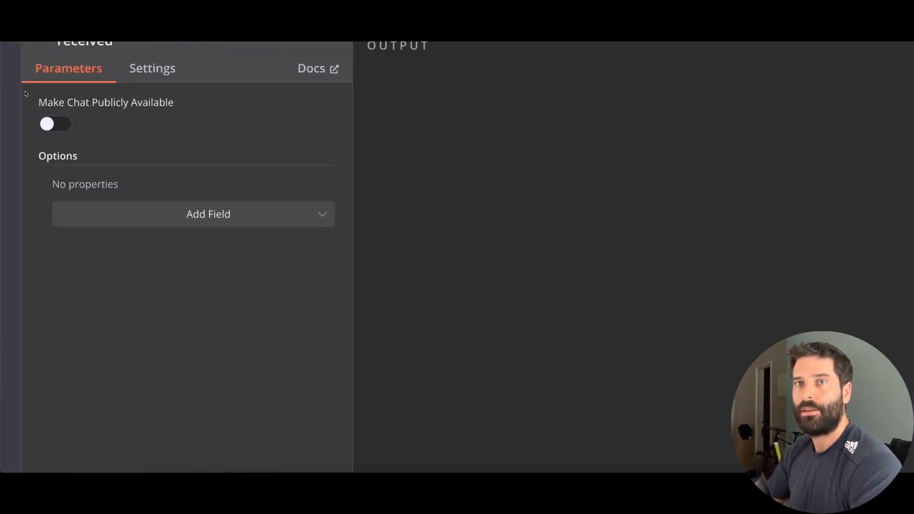
drag(180, 240, 67, 200)
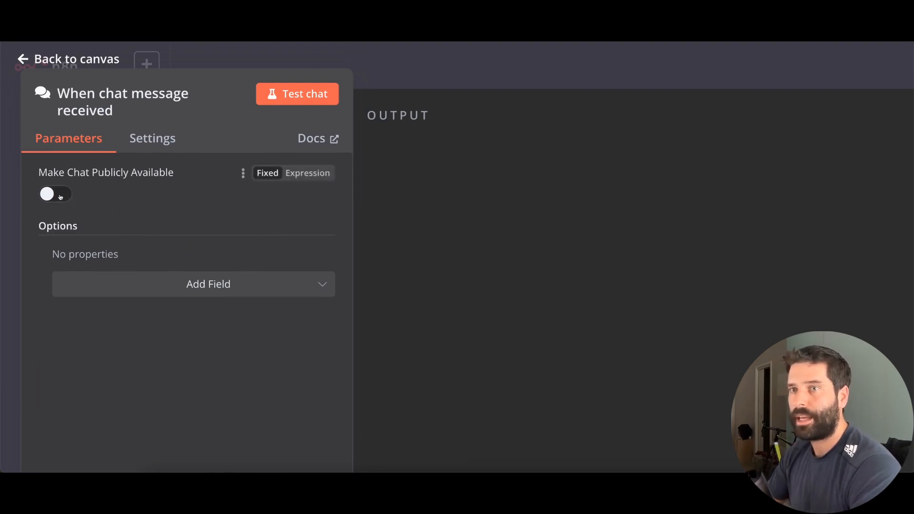
click(61, 195)
drag(401, 318, 246, 211)
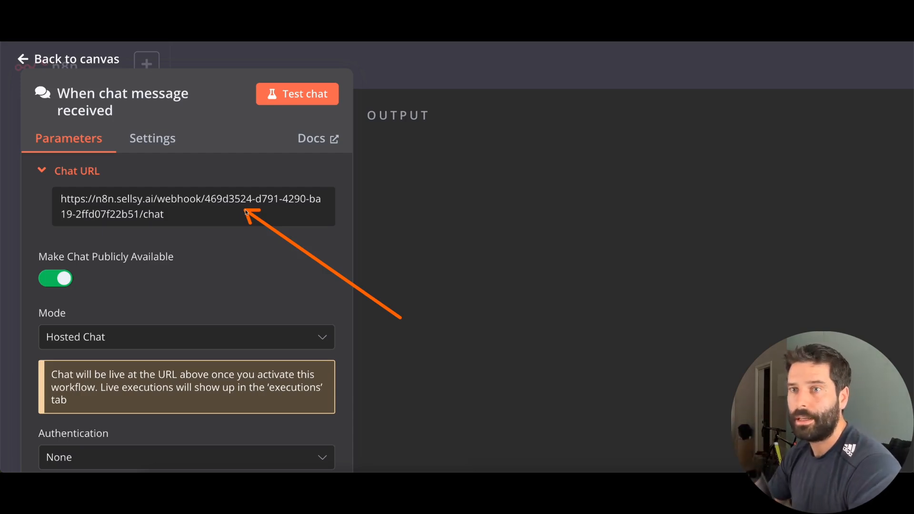
Set the chat trigger's Mode to Embedded Chat and return to the canvas
scroll(247, 220, down, 3)
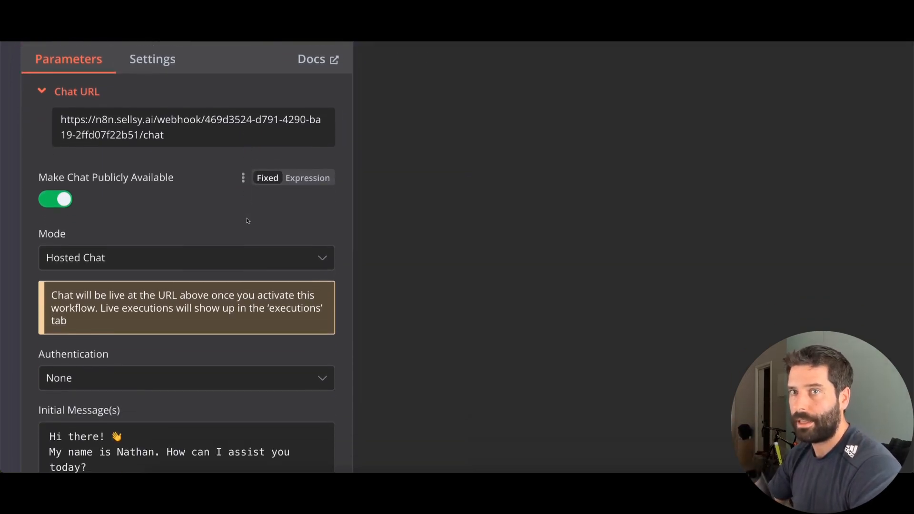
drag(334, 244, 220, 239)
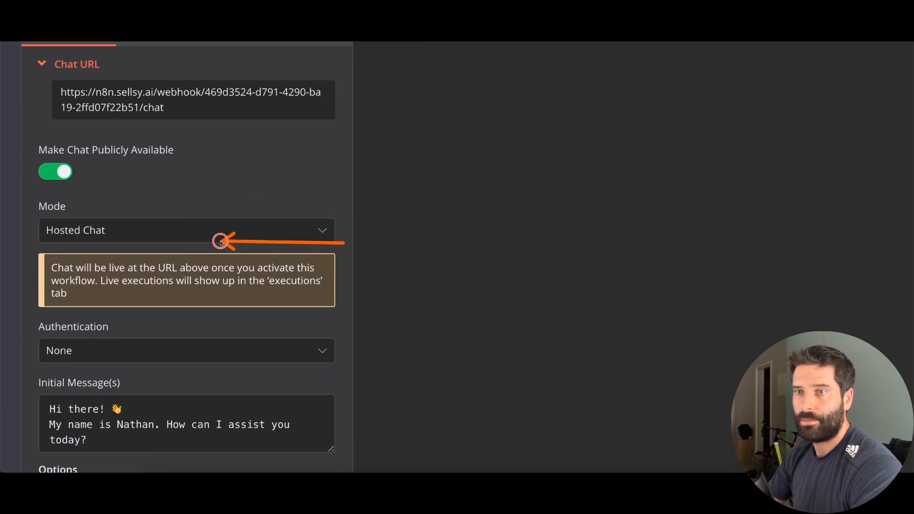
click(186, 235)
click(135, 314)
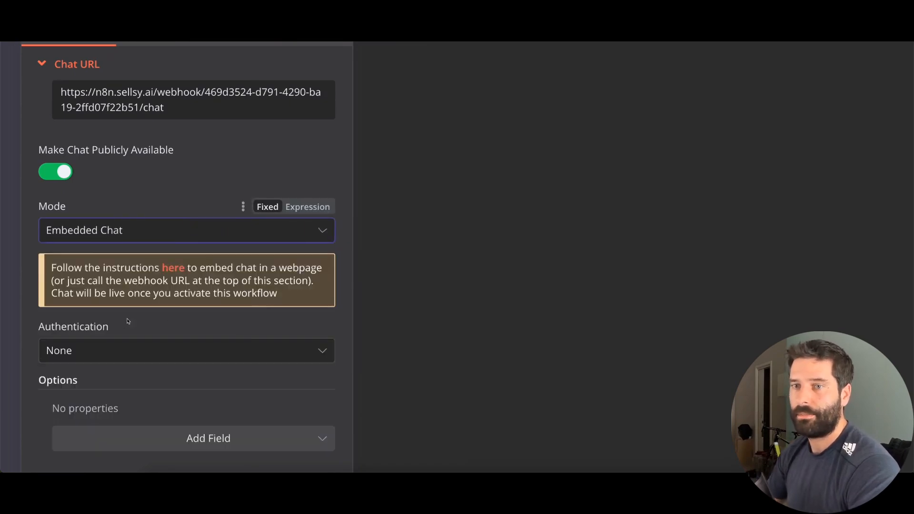
scroll(383, 285, down, 2)
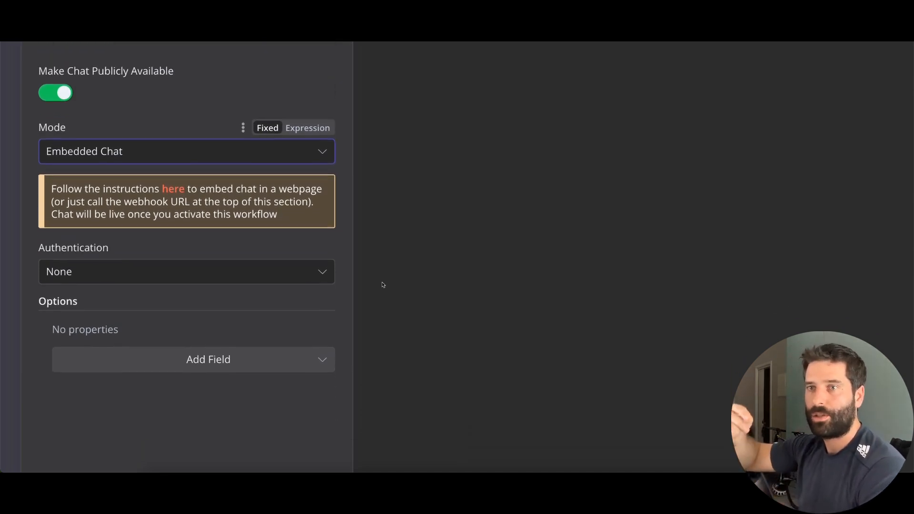
scroll(384, 286, up, 3)
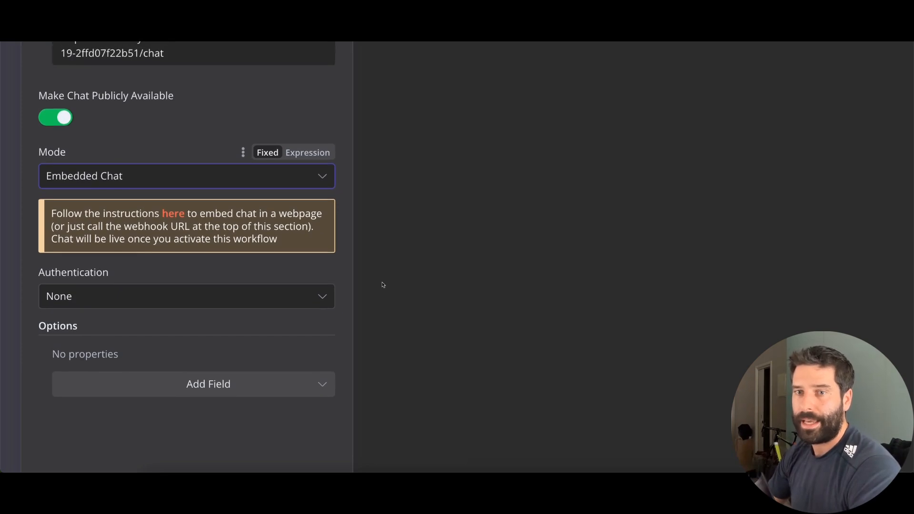
scroll(383, 285, up, 1)
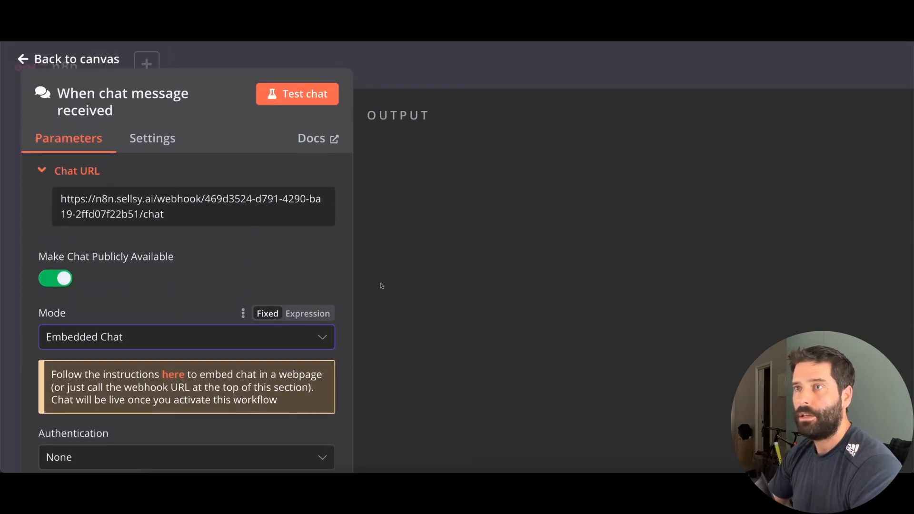
scroll(382, 285, down, 5)
click(515, 51)
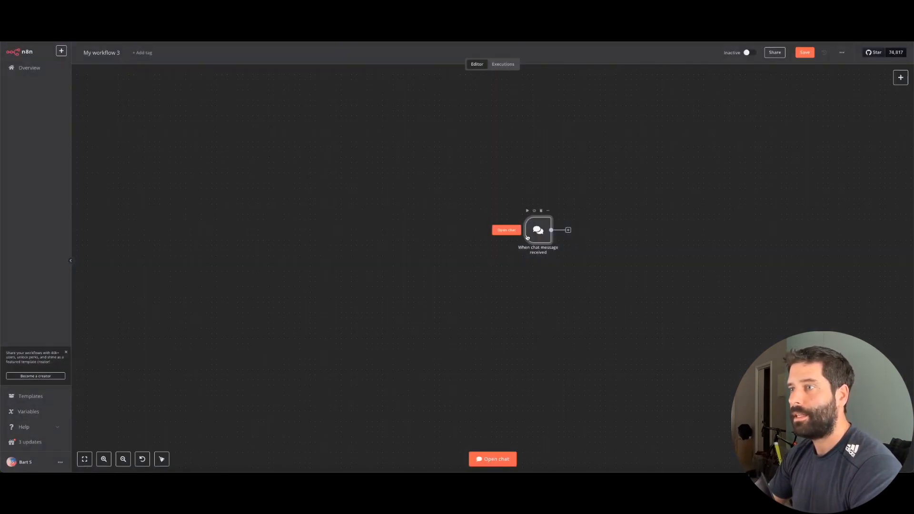
Add an Advanced AI > AI Agent node after the chat trigger, then reposition the canvas
scroll(527, 239, up, 5)
scroll(526, 238, right, 3)
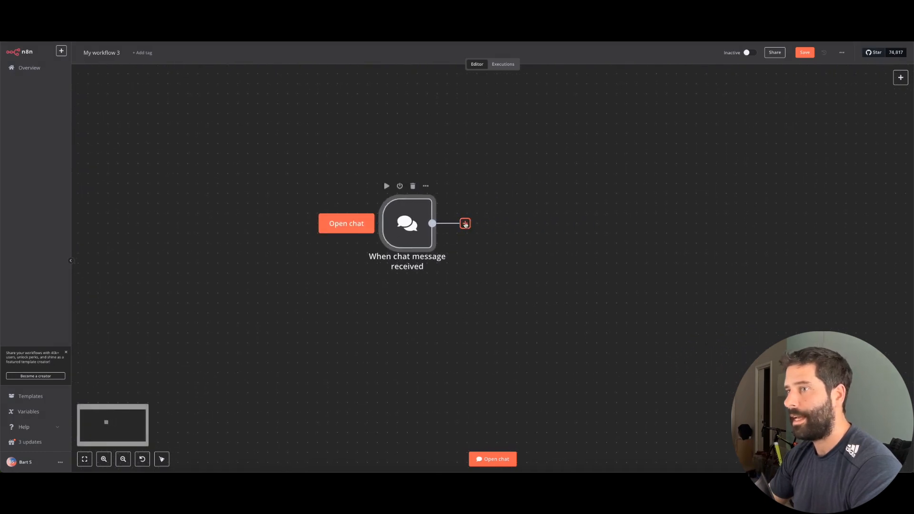
click(465, 224)
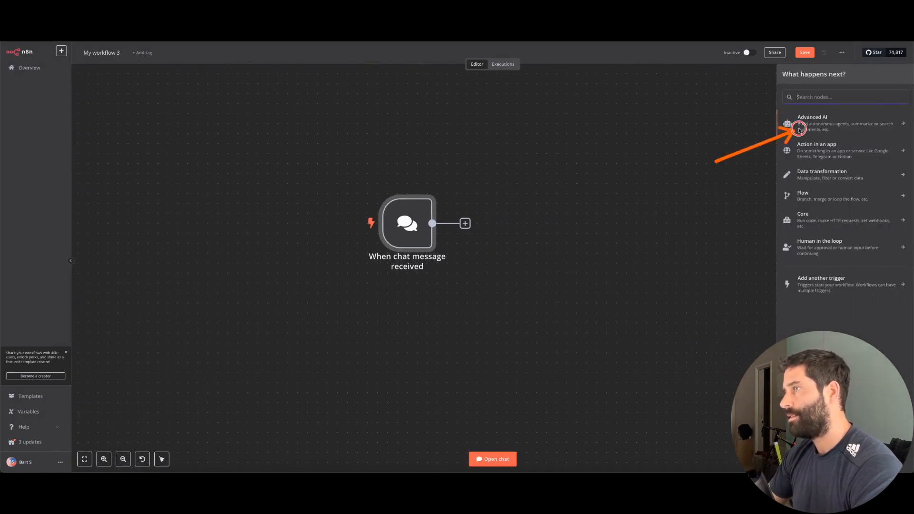
click(822, 123)
click(819, 161)
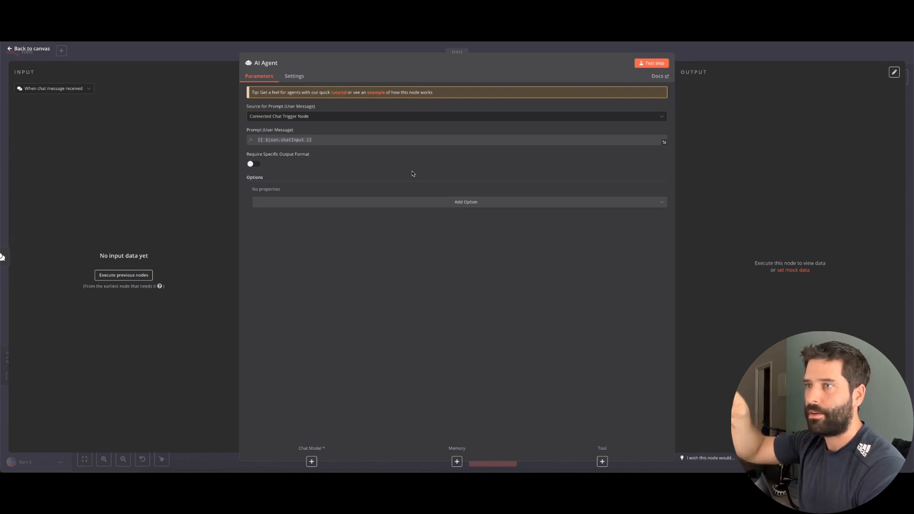
click(706, 58)
scroll(530, 321, up, 3)
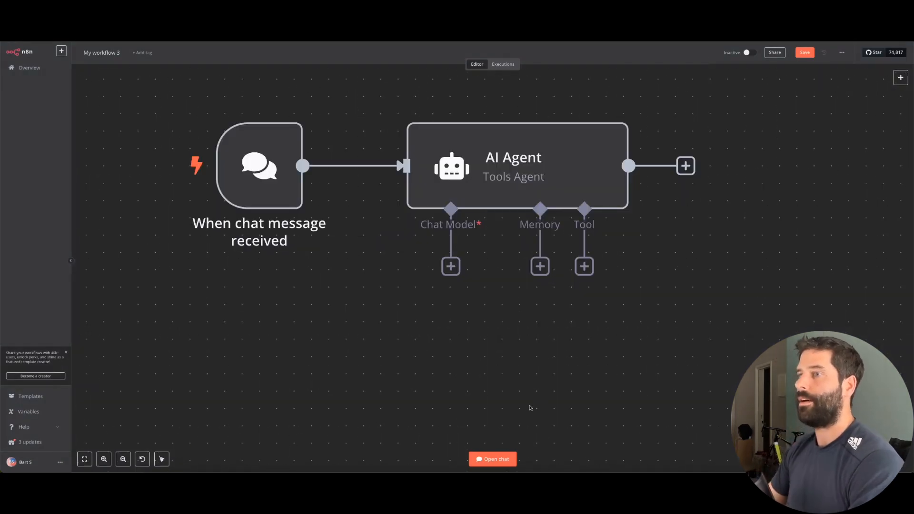
mouse_move(493, 398)
mouse_down()
mouse_move(450, 238)
mouse_move(450, 266)
mouse_move(492, 184)
mouse_move(508, 261)
mouse_move(537, 263)
mouse_up()
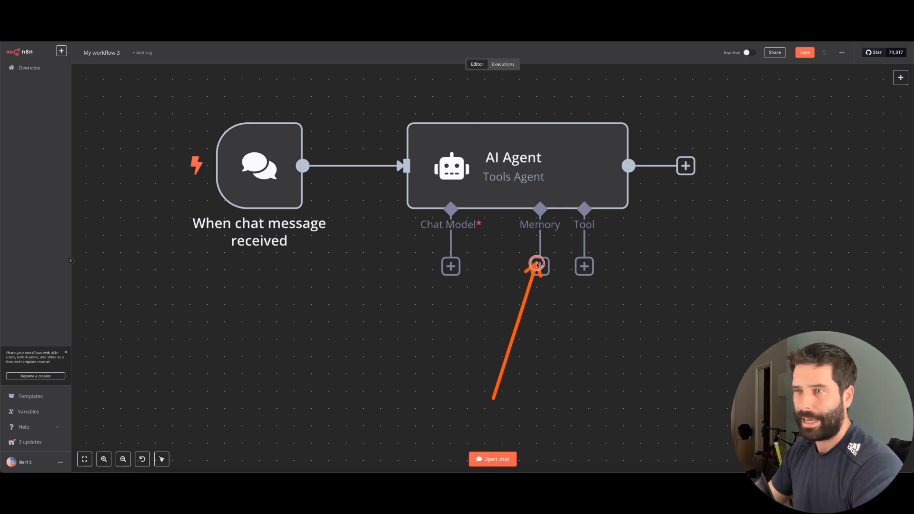
mouse_move(536, 263)
mouse_down()
mouse_move(544, 287)
mouse_move(576, 270)
mouse_up()
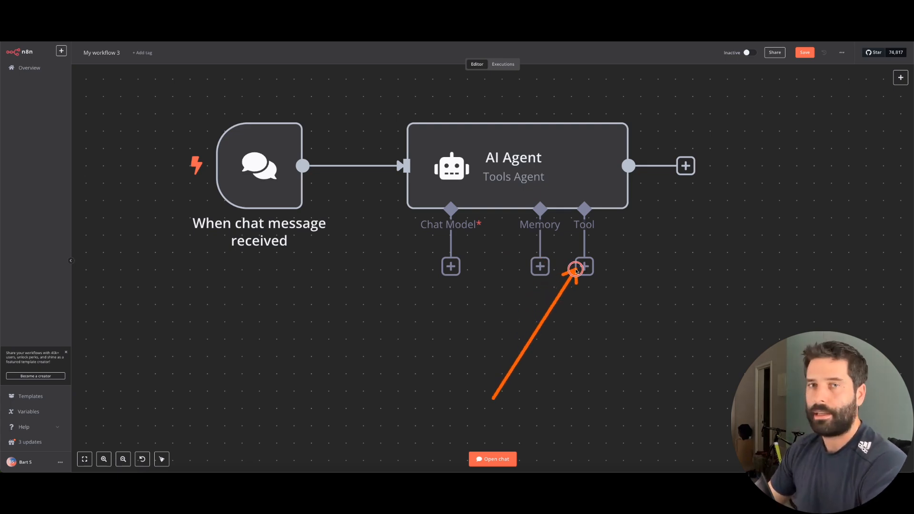
mouse_move(576, 269)
mouse_down()
mouse_move(510, 295)
mouse_move(452, 281)
mouse_move(451, 266)
mouse_up()
Attach an OpenAI Chat Model with a new OpenAI credential, keeping gpt-4o-mini
click(451, 266)
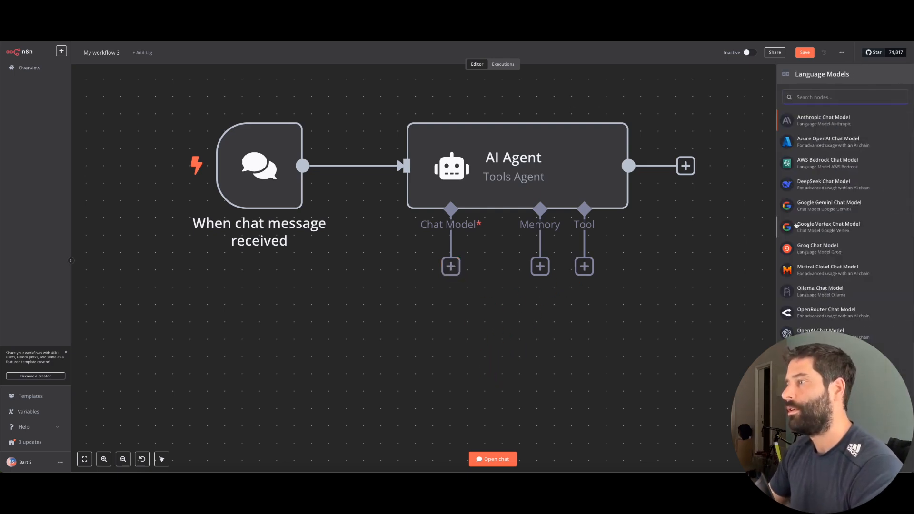
click(820, 332)
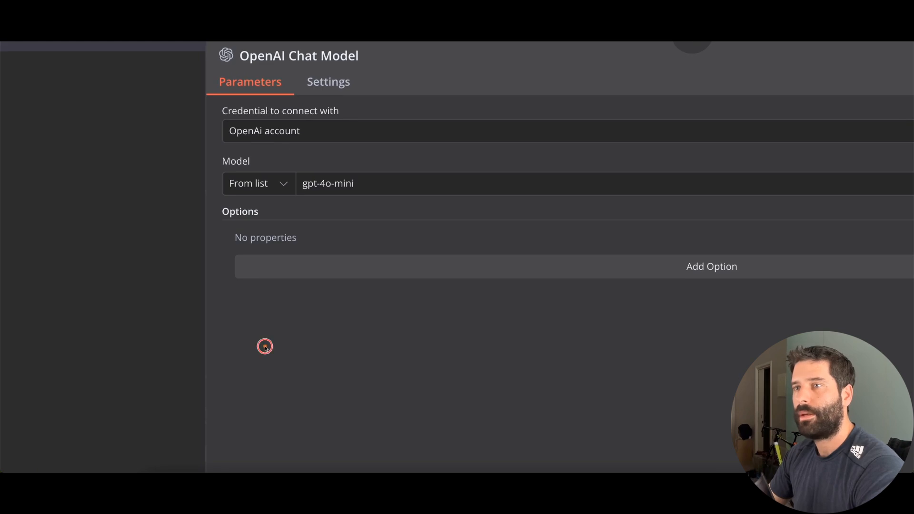
drag(265, 347, 259, 141)
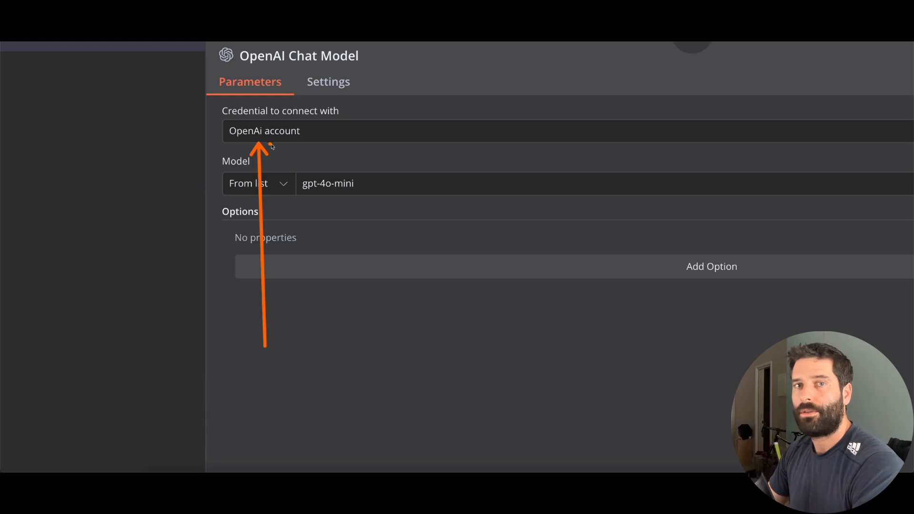
click(312, 136)
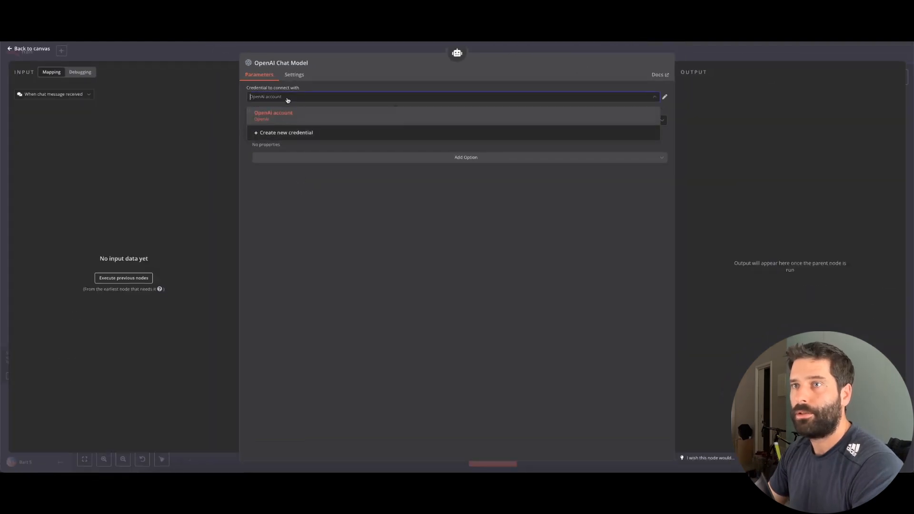
click(294, 133)
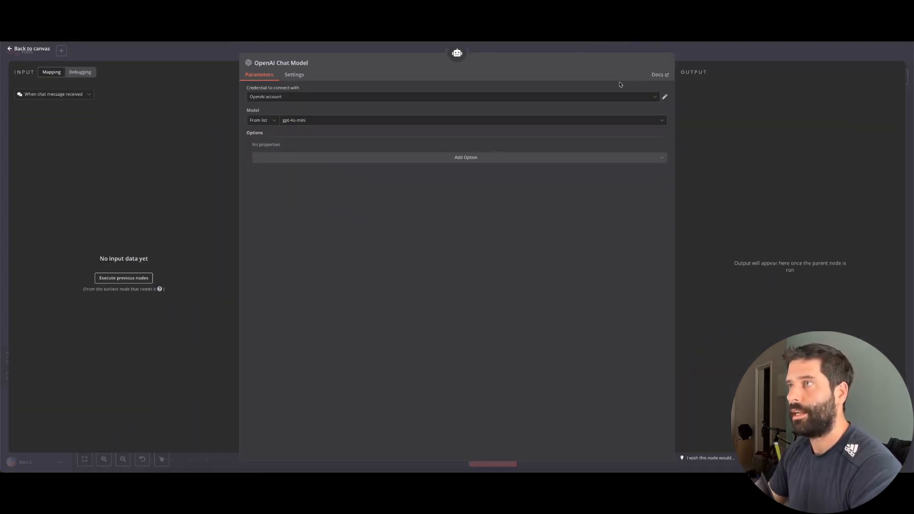
click(694, 60)
drag(385, 411, 412, 398)
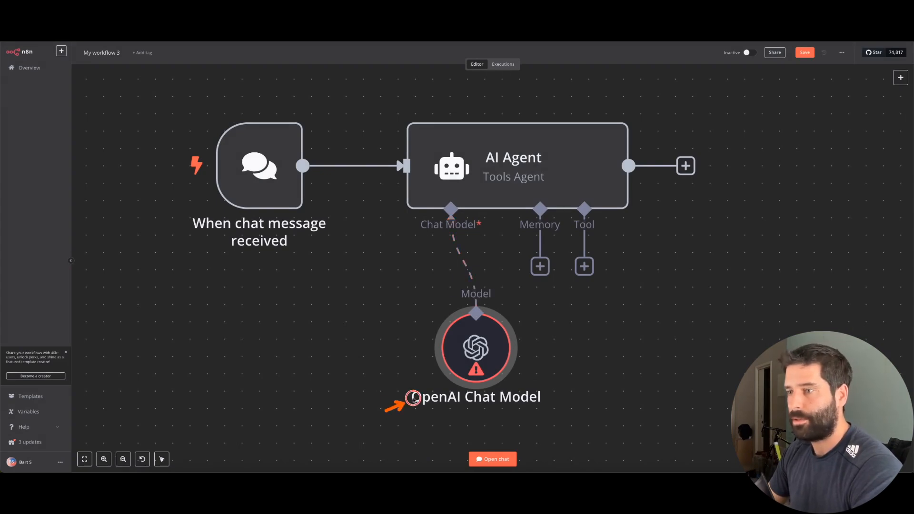
Move the OpenAI Chat Model aside and send 'hi there' in the test chat
drag(476, 350, 371, 333)
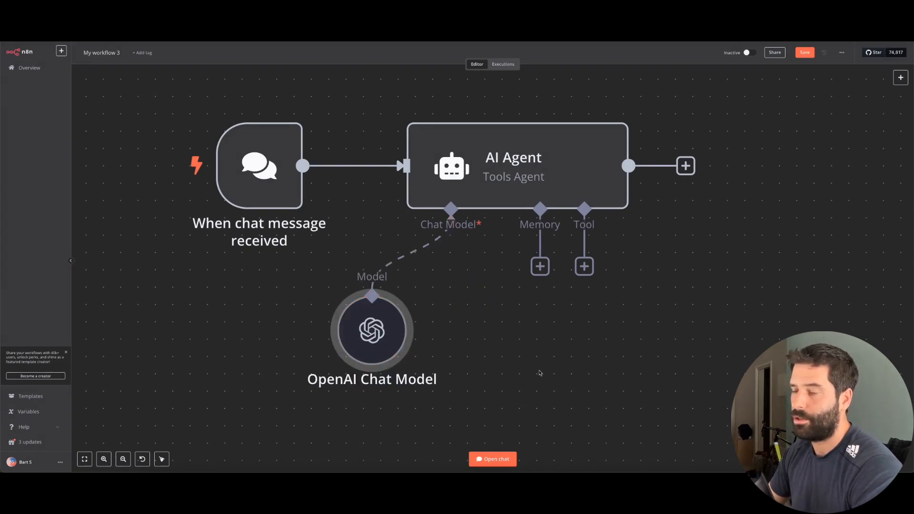
drag(539, 373, 391, 344)
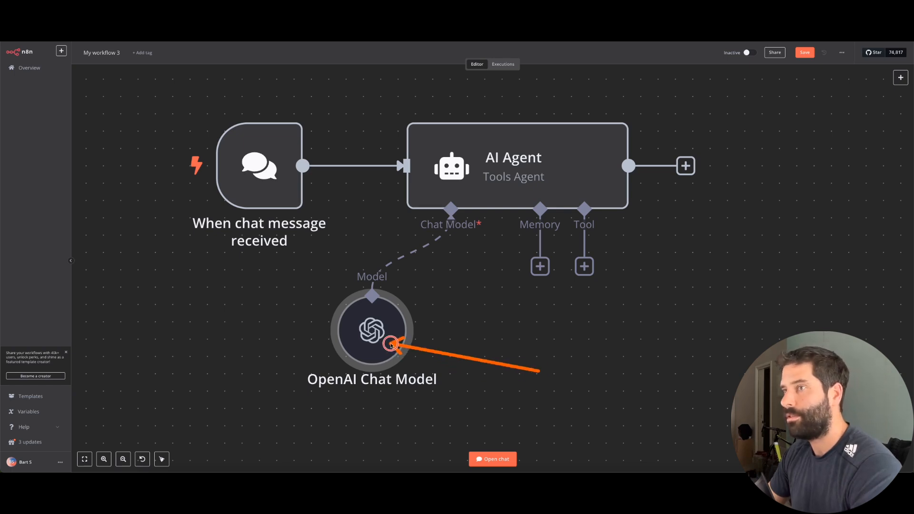
click(487, 458)
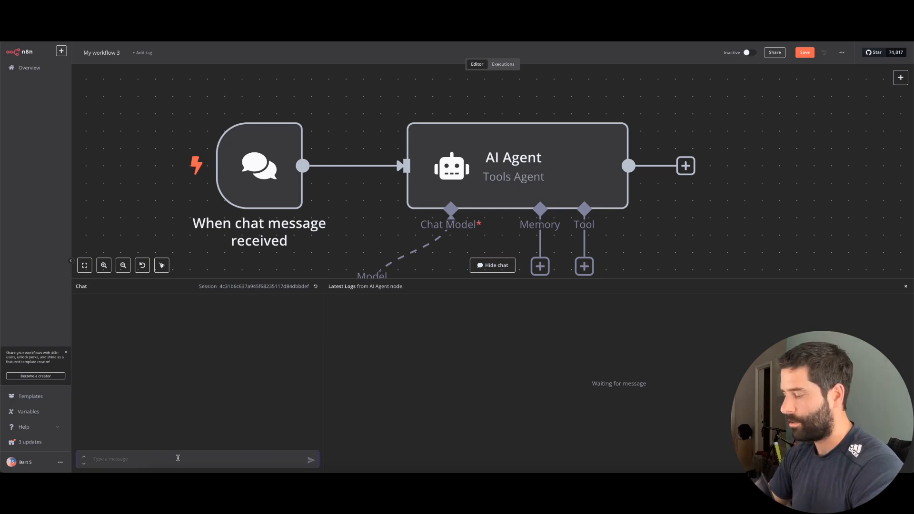
text(hi there)
key(Return)
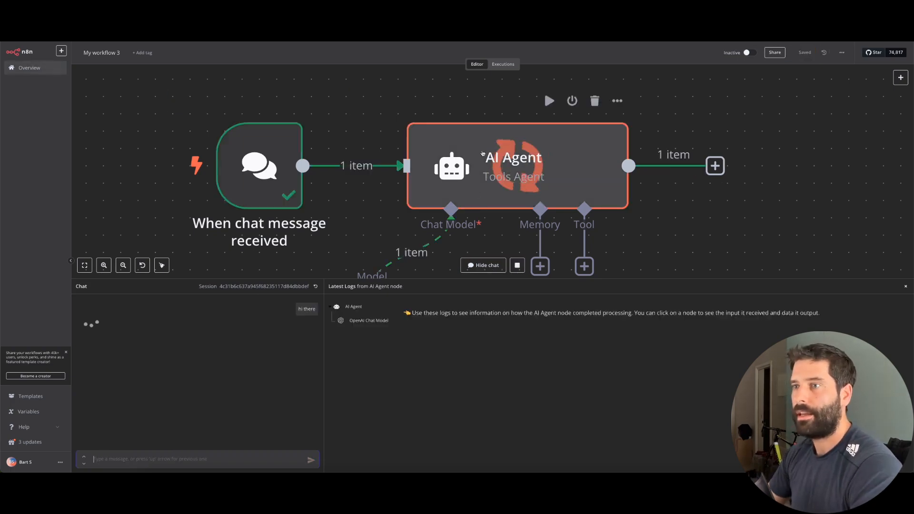
Bring the AI Agent back into view and list its memory options
scroll(482, 153, down, 5)
drag(321, 248, 424, 235)
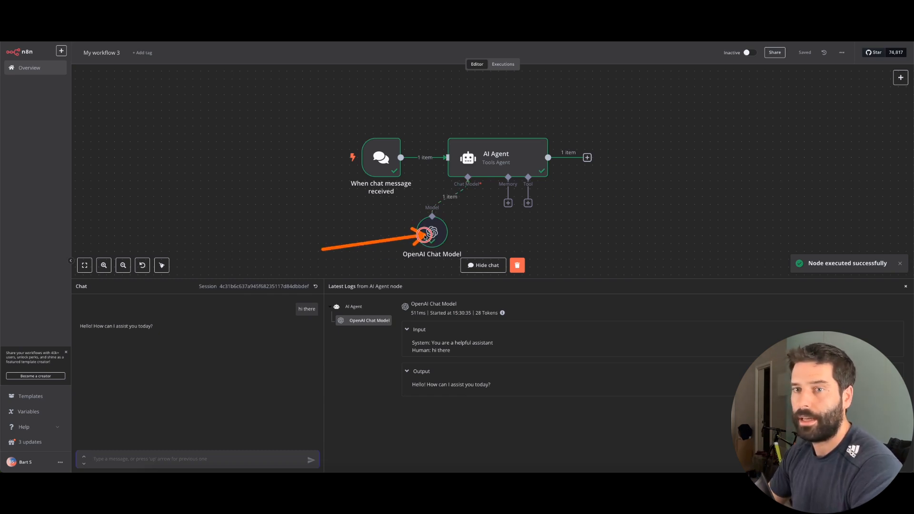
drag(324, 248, 145, 318)
scroll(458, 193, right, 1)
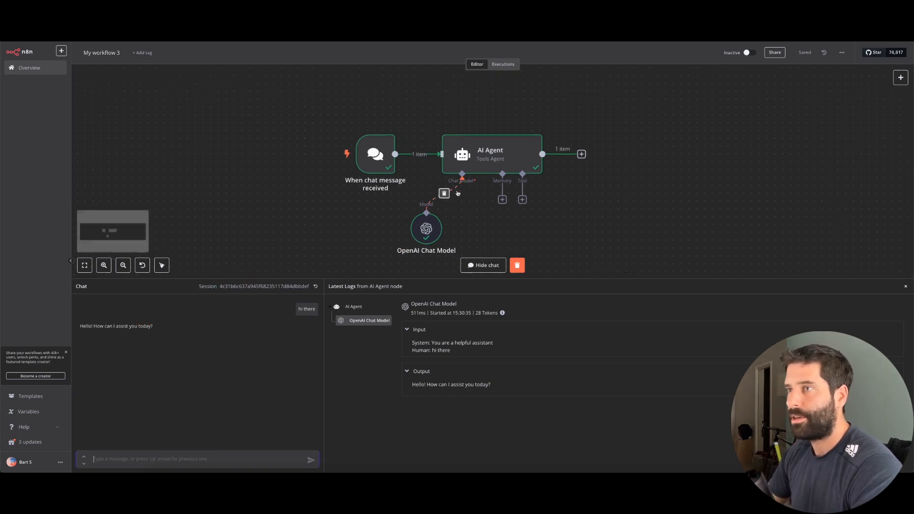
scroll(457, 193, down, 1)
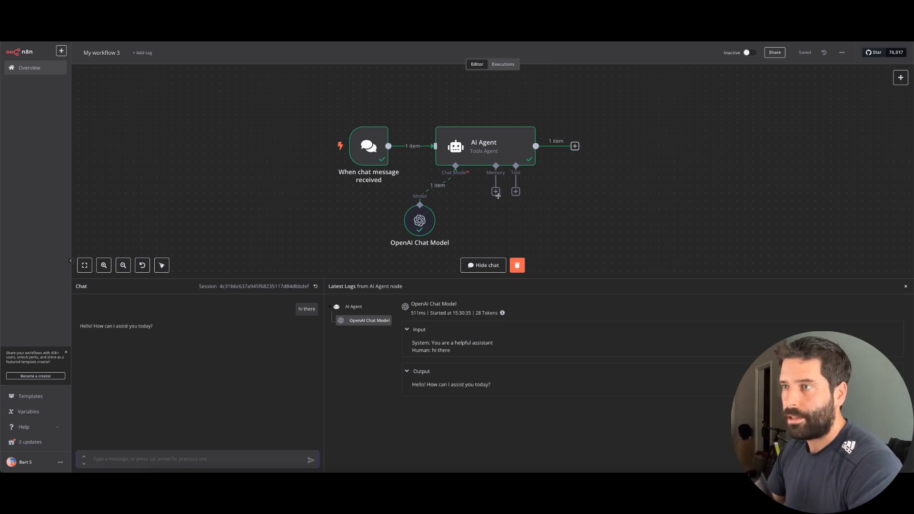
click(496, 191)
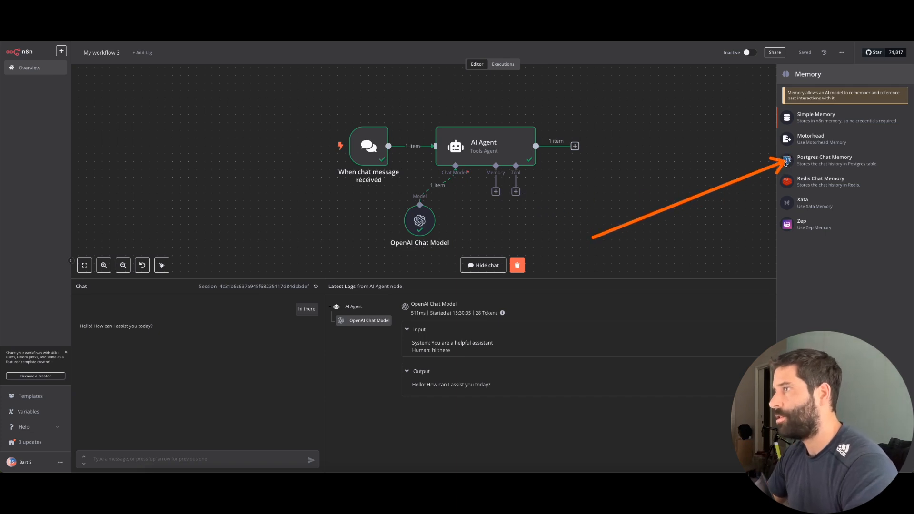
Attach Postgres Chat Memory to the agent and inspect the chat trigger's output
click(822, 160)
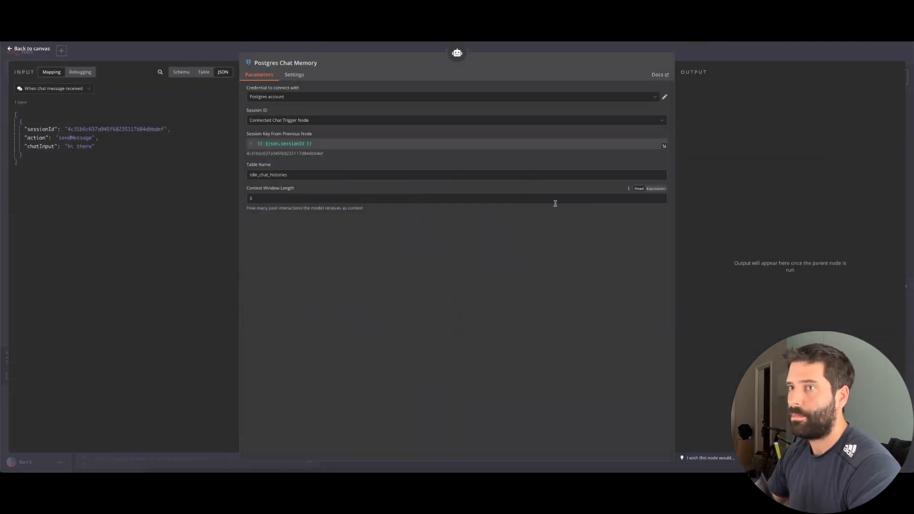
click(705, 61)
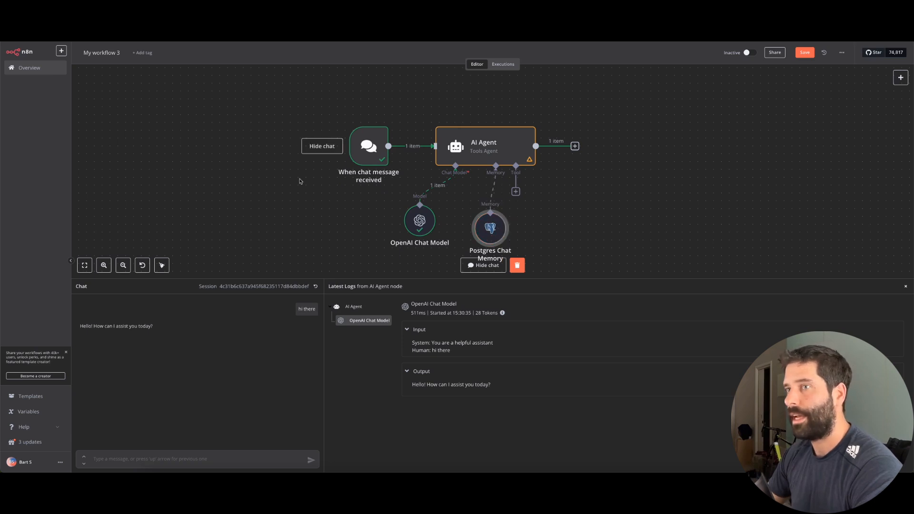
double_click(362, 154)
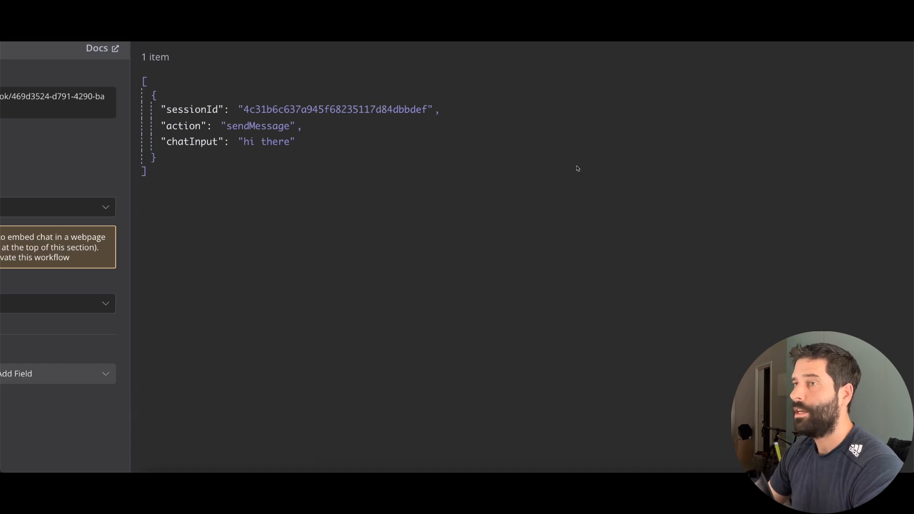
click(474, 55)
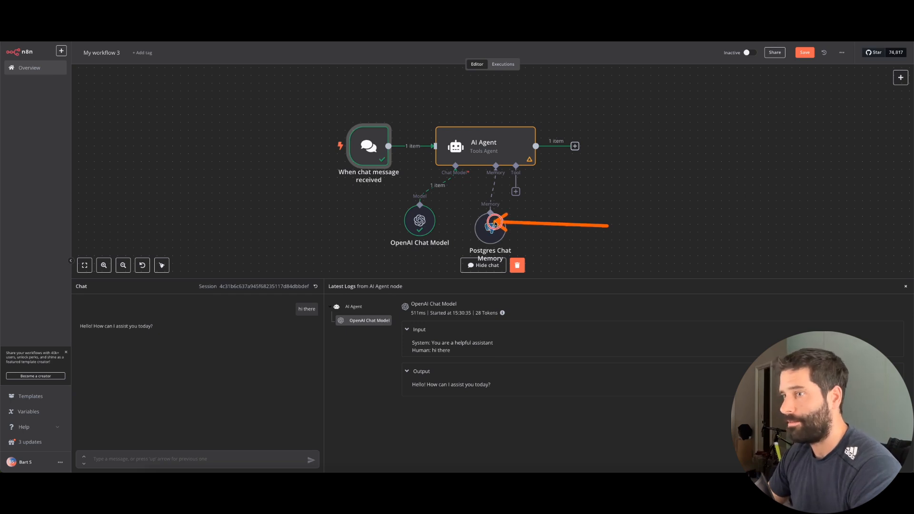
key(Escape)
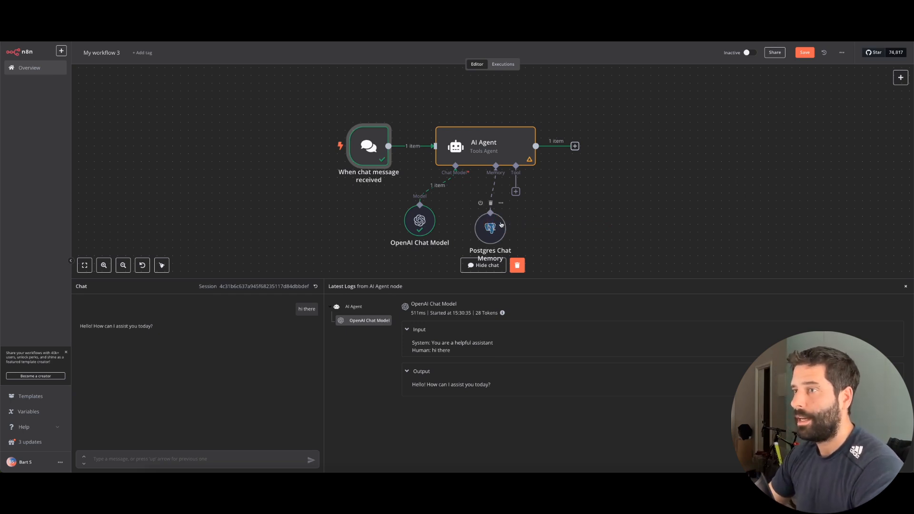
Arrange the memory and model nodes below the agent and list its tools
drag(500, 224, 477, 209)
drag(421, 228, 390, 220)
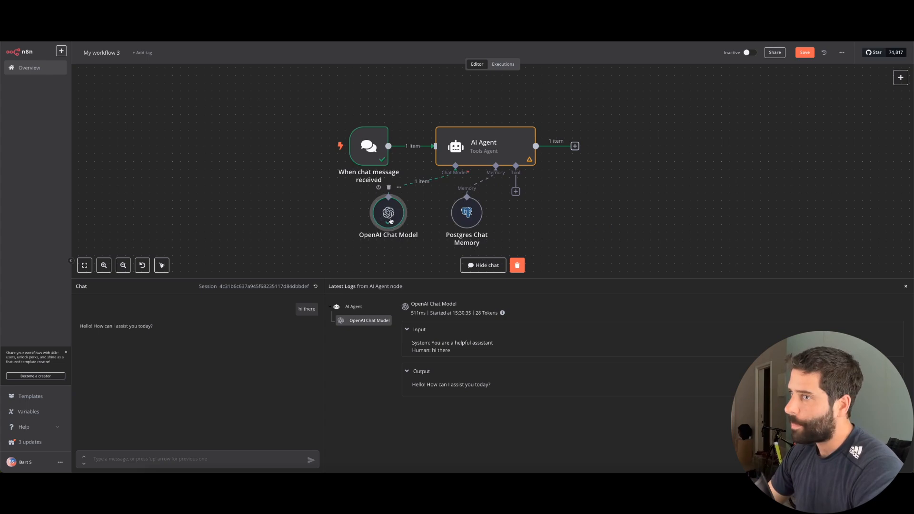
drag(467, 218, 444, 218)
mouse_move(324, 235)
mouse_down()
mouse_move(374, 222)
mouse_move(433, 162)
mouse_move(426, 184)
mouse_move(436, 208)
mouse_move(444, 156)
mouse_move(509, 188)
mouse_up()
scroll(612, 210, down, 1)
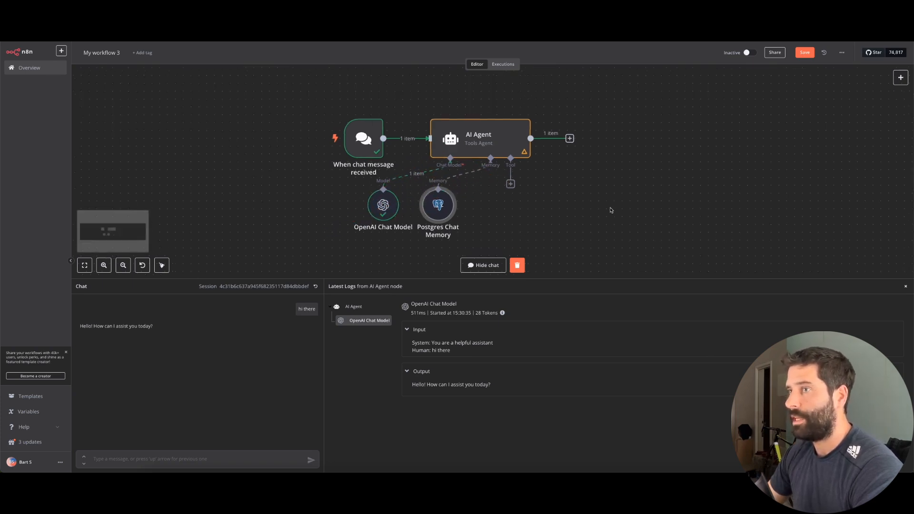
scroll(612, 210, down, 2)
click(488, 131)
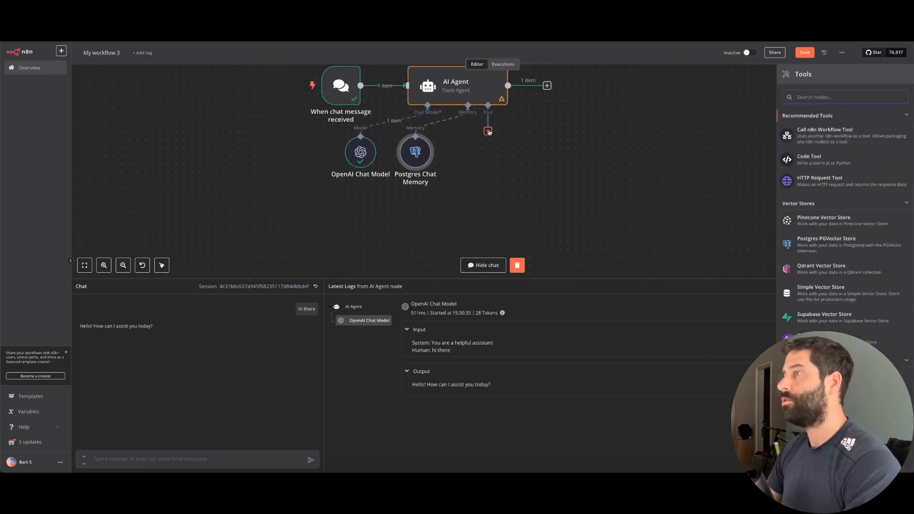
Search 'gmail' and attach the Gmail Tool to the AI Agent
text(gmali)
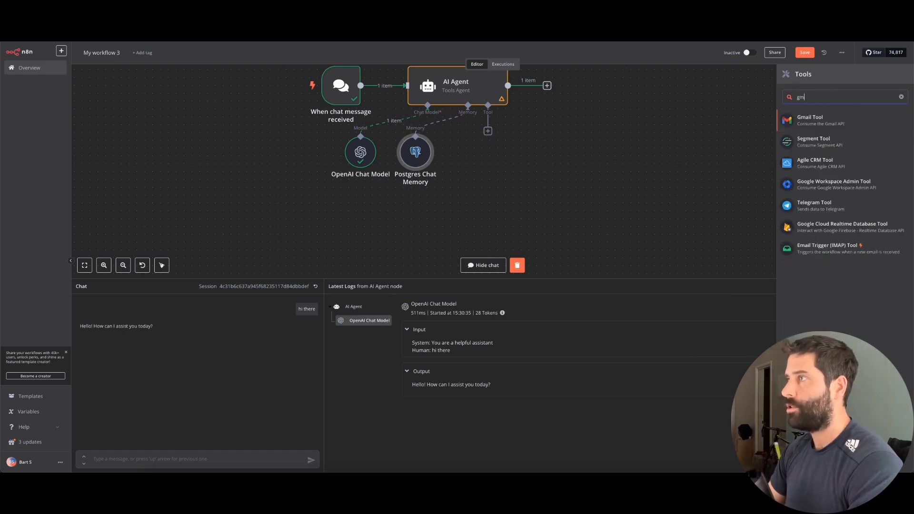
key(BackSpace)
key(BackSpace)
text(ail)
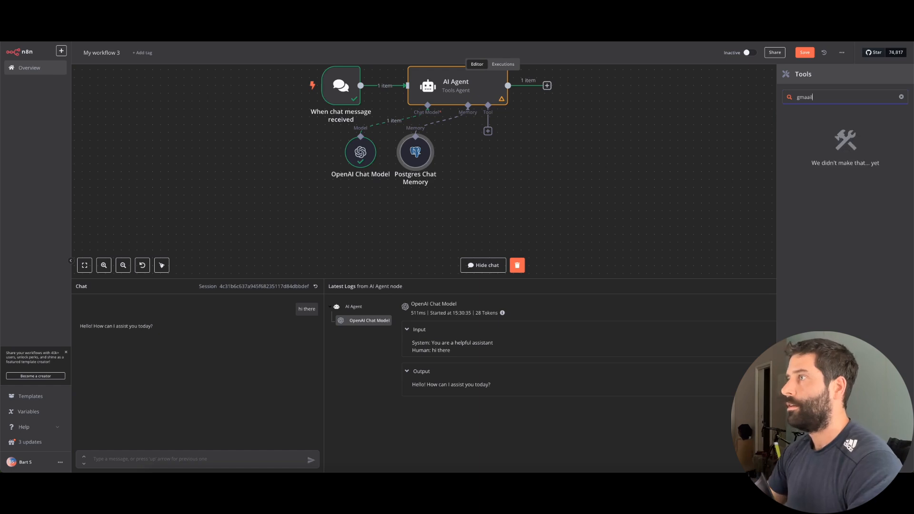
key(BackSpace)
key(BackSpace)
key(BackSpace)
click(854, 120)
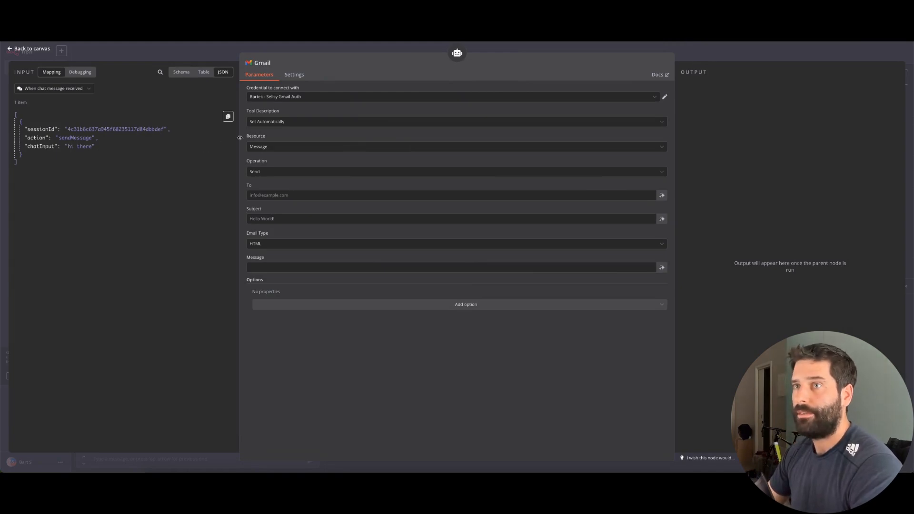
Start a new Gmail credential, then close the form without connecting
click(302, 97)
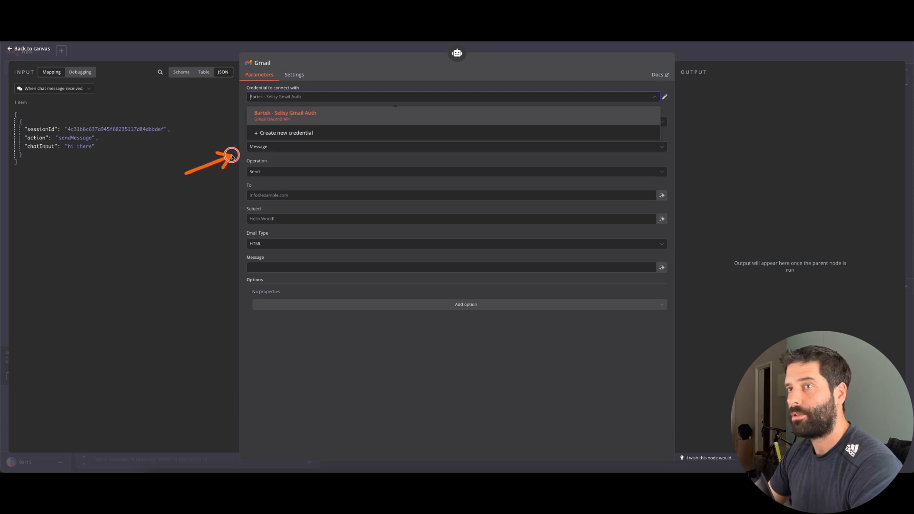
click(265, 133)
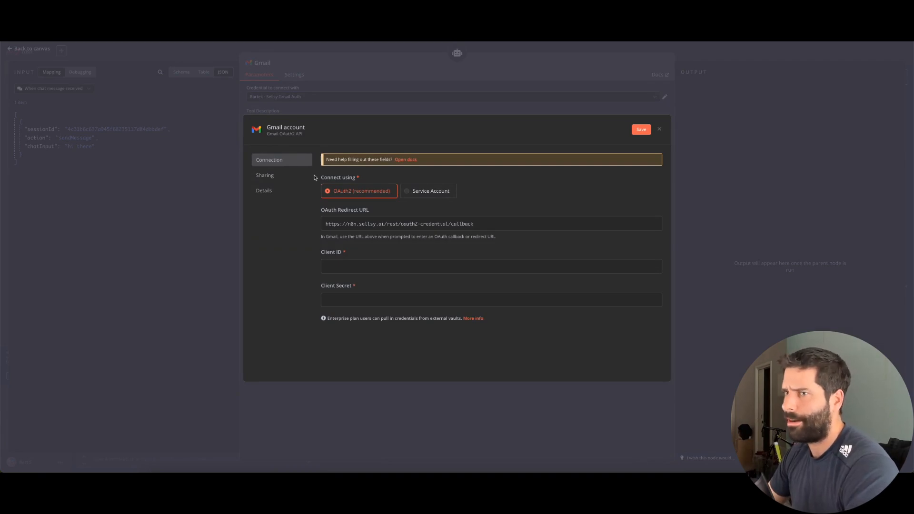
scroll(330, 266, up, 5)
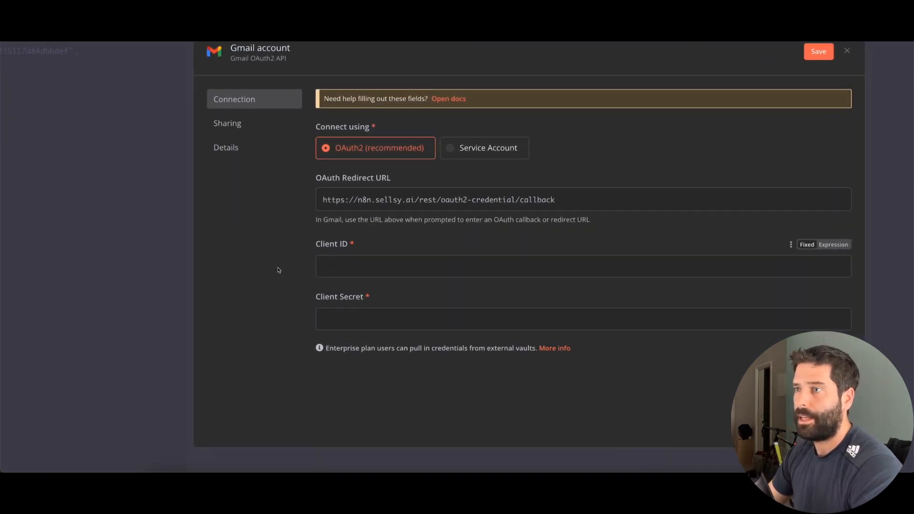
click(175, 261)
mouse_move(175, 261)
mouse_down()
mouse_move(326, 257)
mouse_move(327, 308)
mouse_up()
key(Escape)
scroll(374, 274, down, 5)
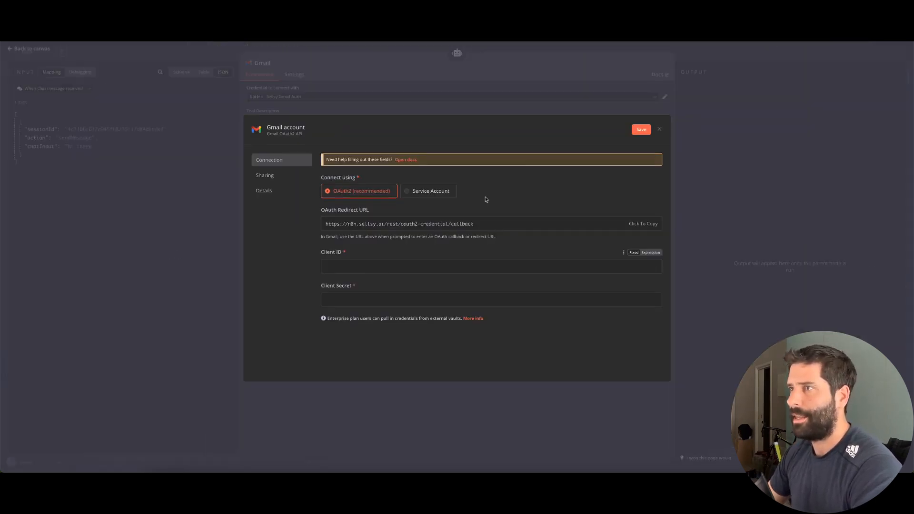
click(518, 114)
click(480, 272)
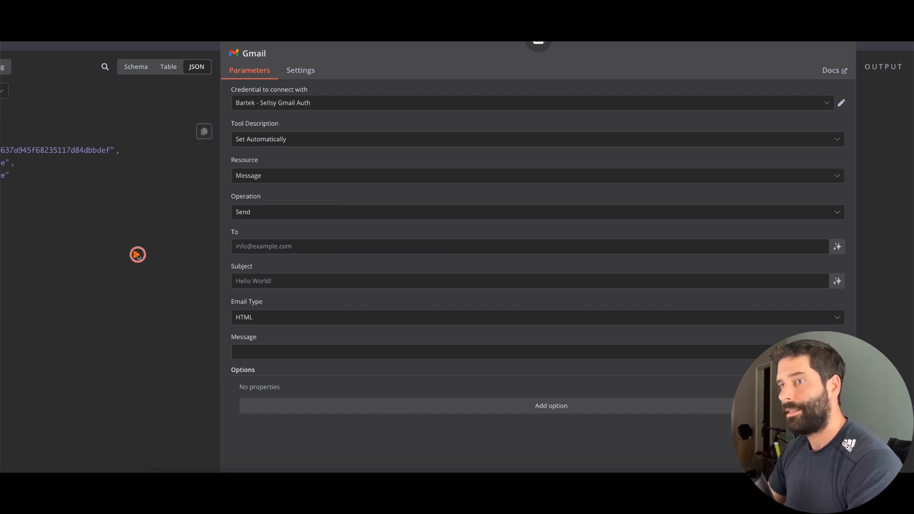
drag(136, 254, 246, 248)
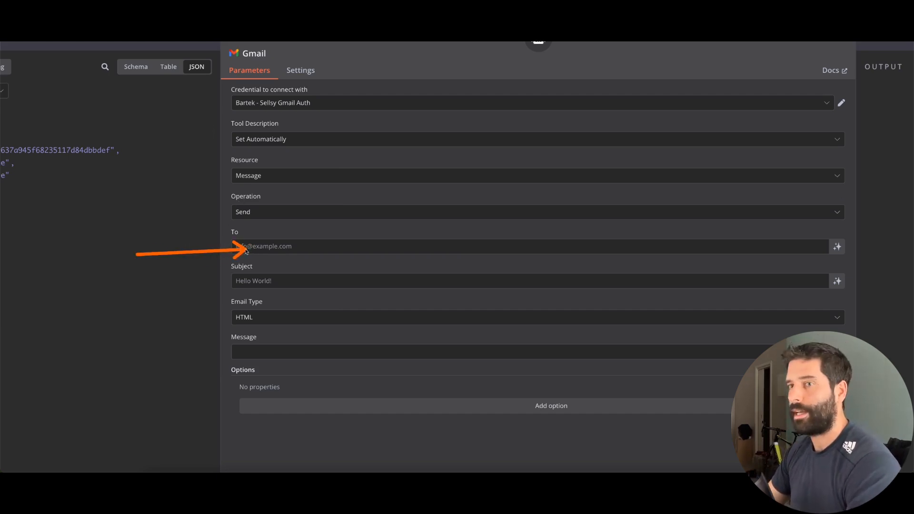
Enter the recipient's e-mail in To and subject 'New support request (from n8n website chat)'
key(Escape)
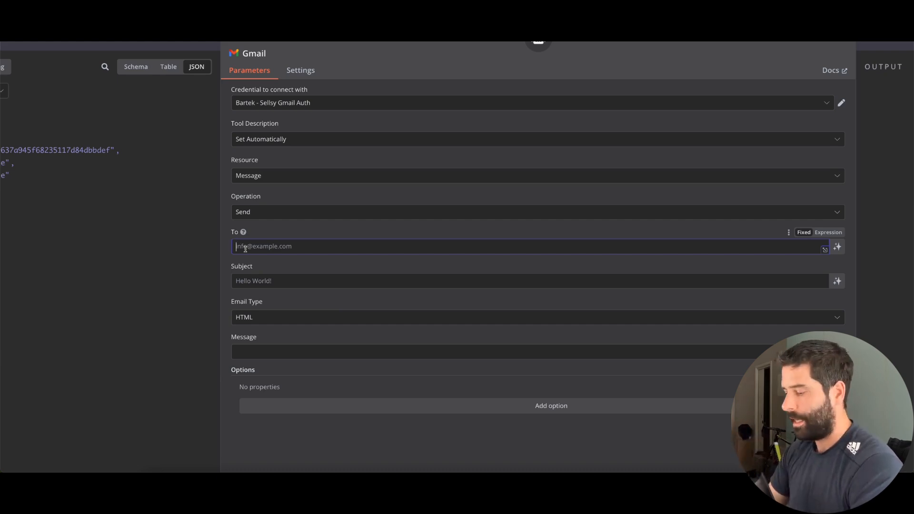
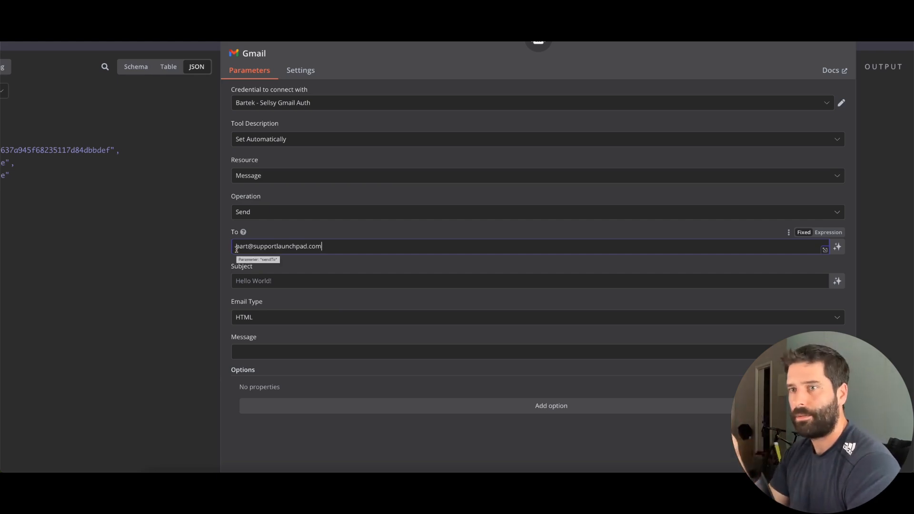
click(241, 280)
text(New )
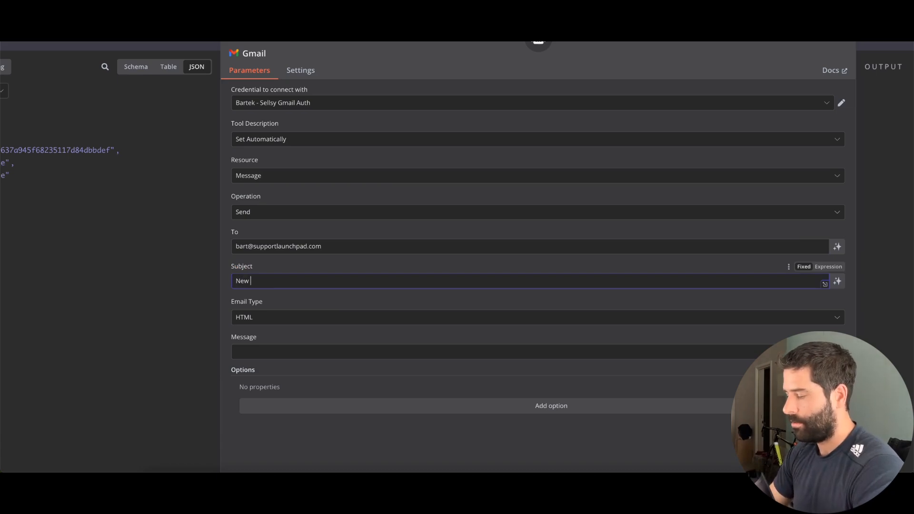
text(support request ()
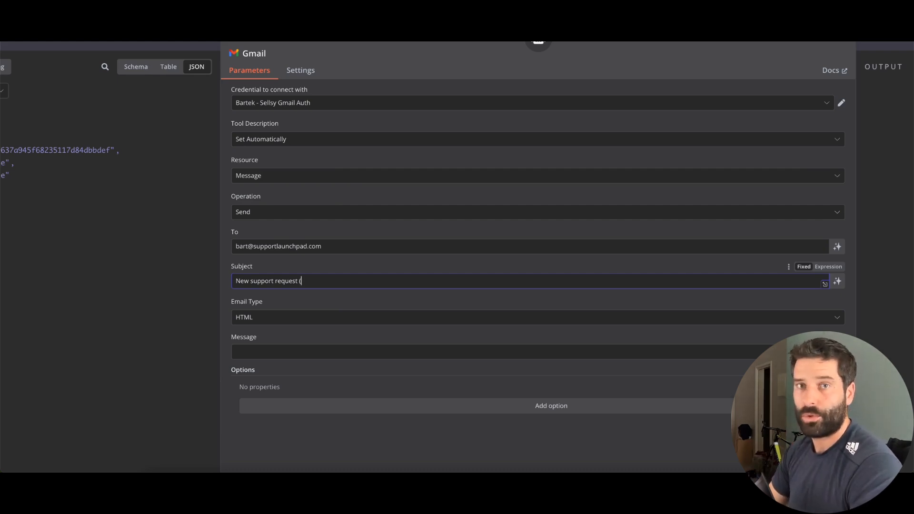
text(from n8n websi)
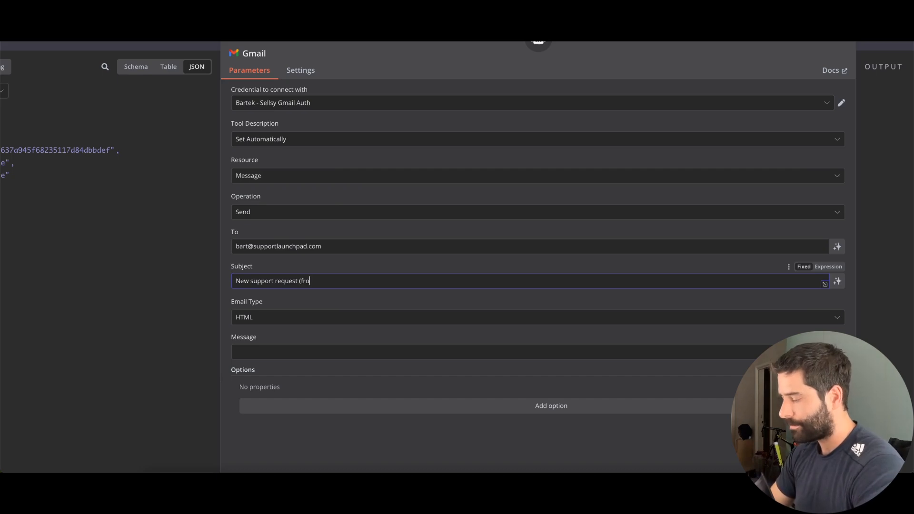
text(te chat))
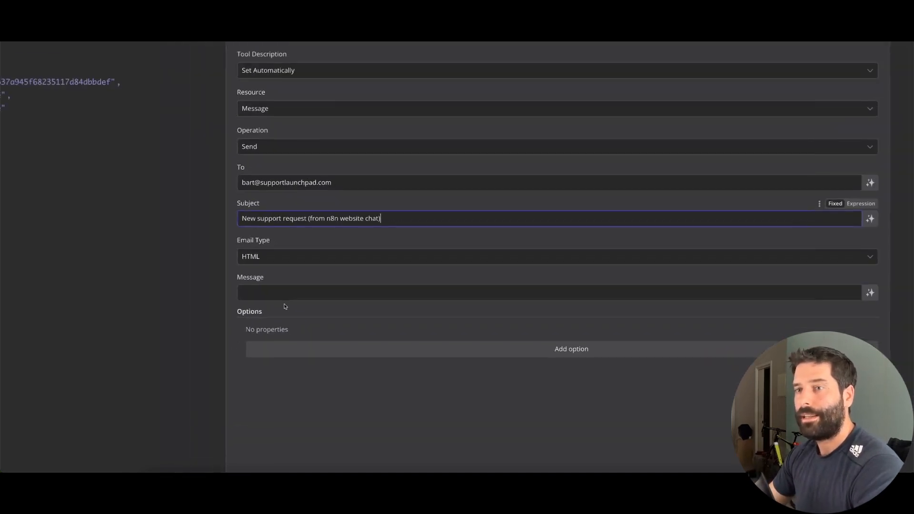
click(265, 290)
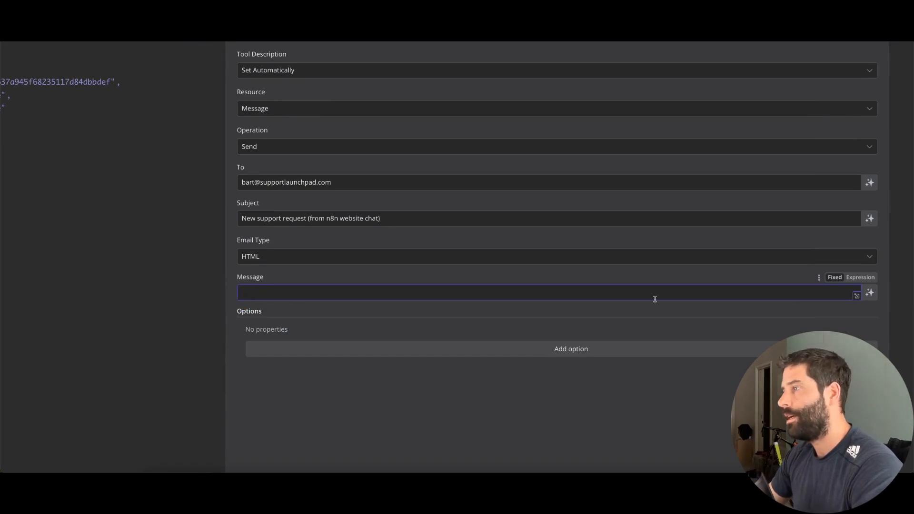
Let the model define the Gmail message body automatically, then return to the canvas
click(870, 293)
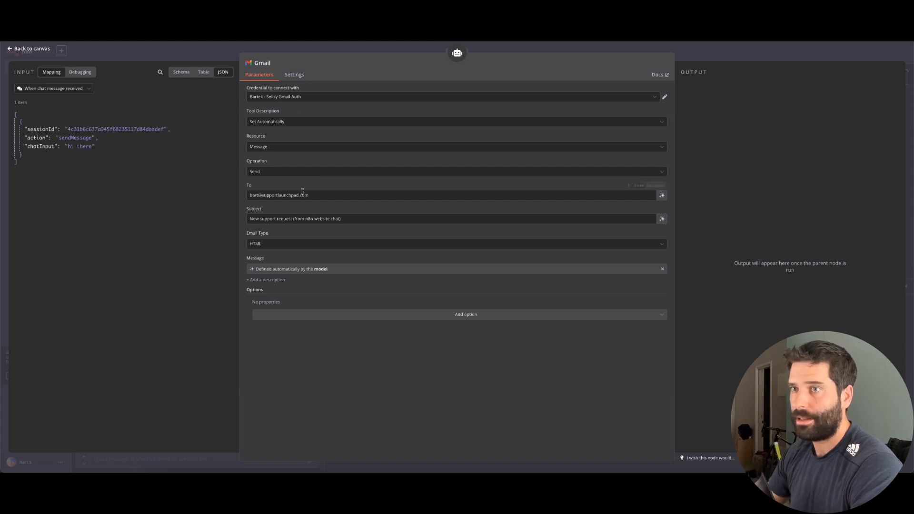
click(264, 196)
click(300, 219)
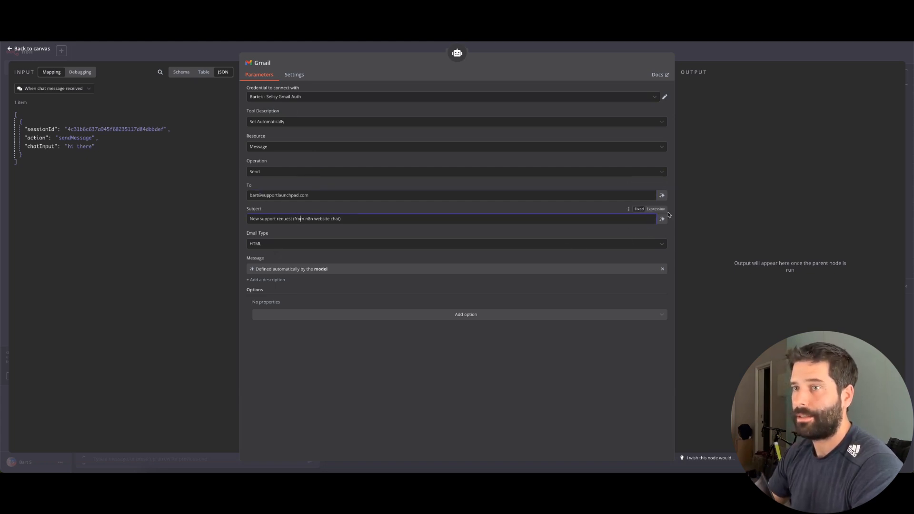
click(783, 61)
scroll(529, 196, up, 3)
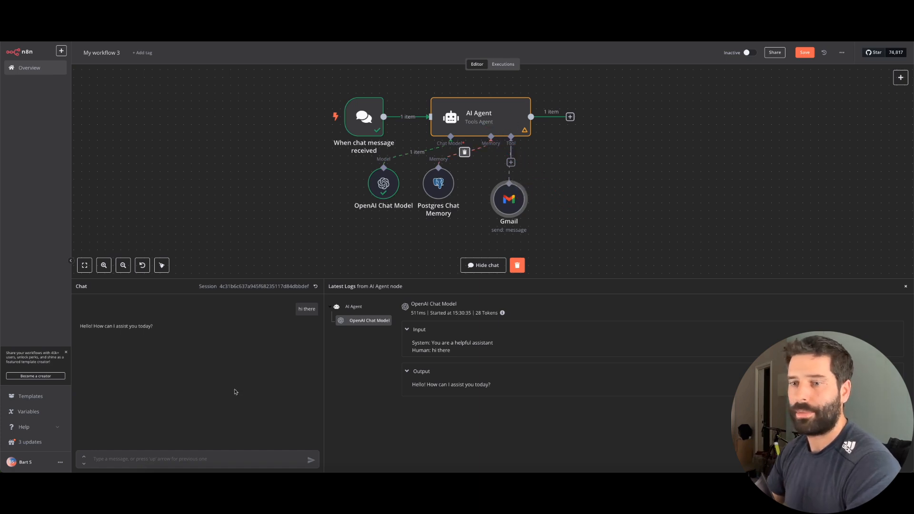
Send 'please send an email so i can be contacted' in chat and open the AI Agent
text(please send an email so i c)
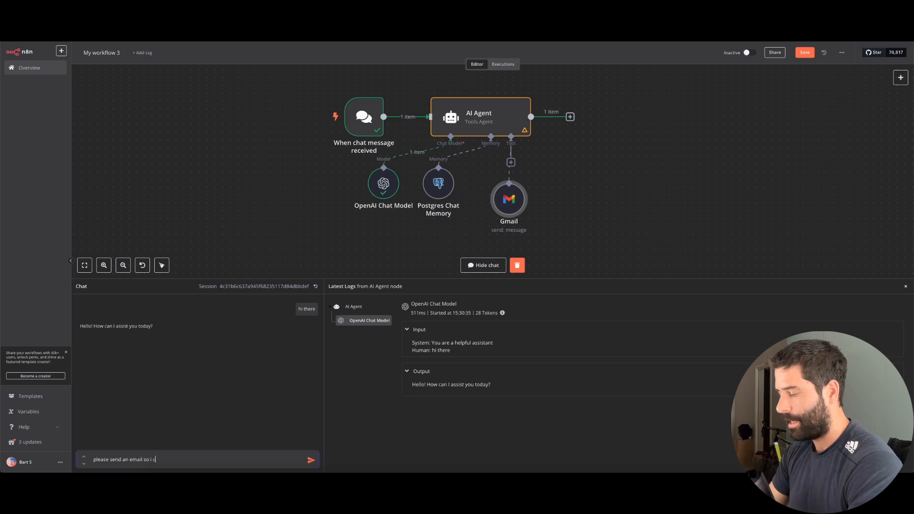
text(an be contacted)
key(Return)
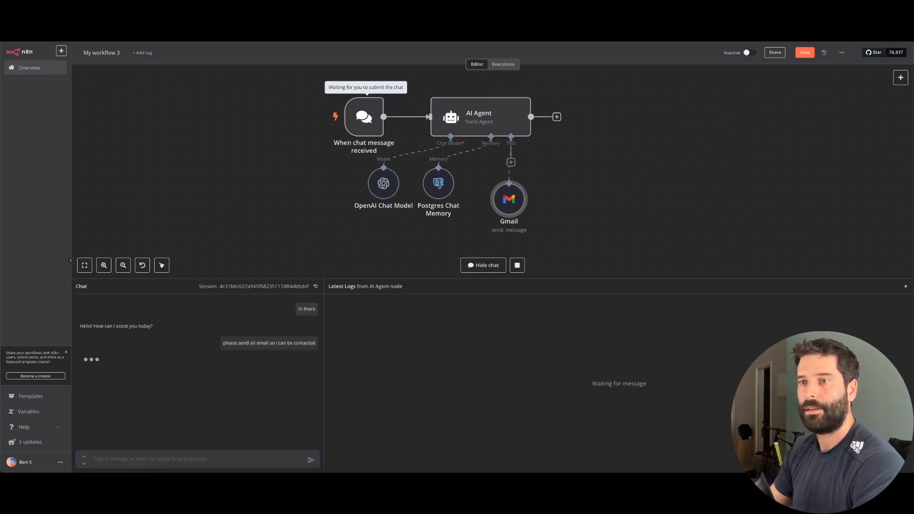
mouse_move(513, 210)
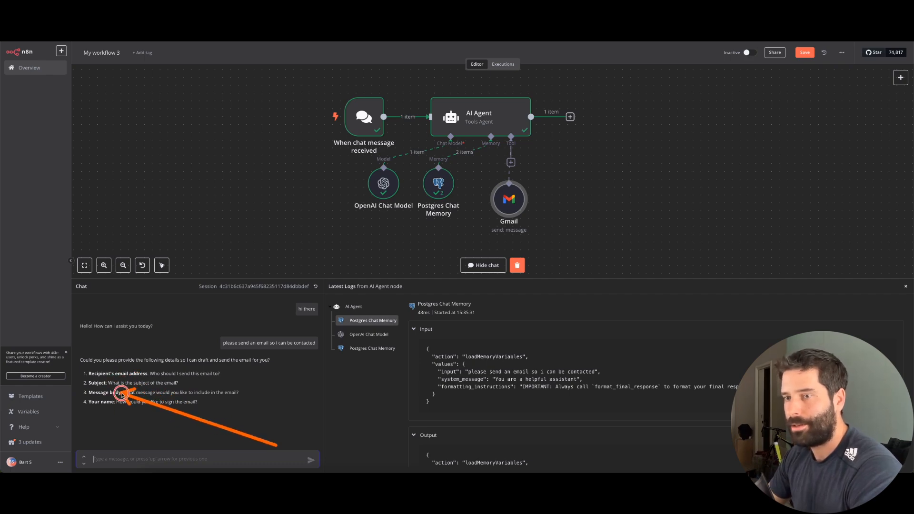
double_click(481, 117)
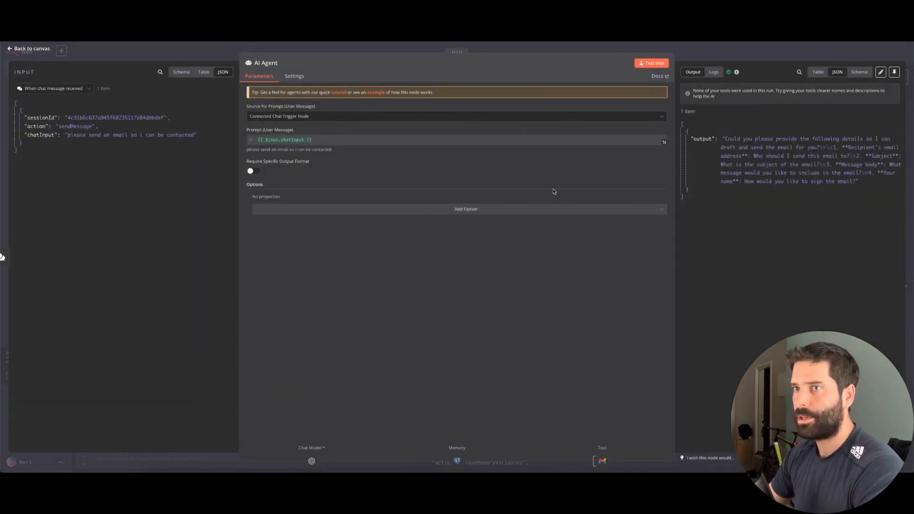
Add a system message: 'You are a website support agent', its tools, then '1. Send Email -'
click(292, 210)
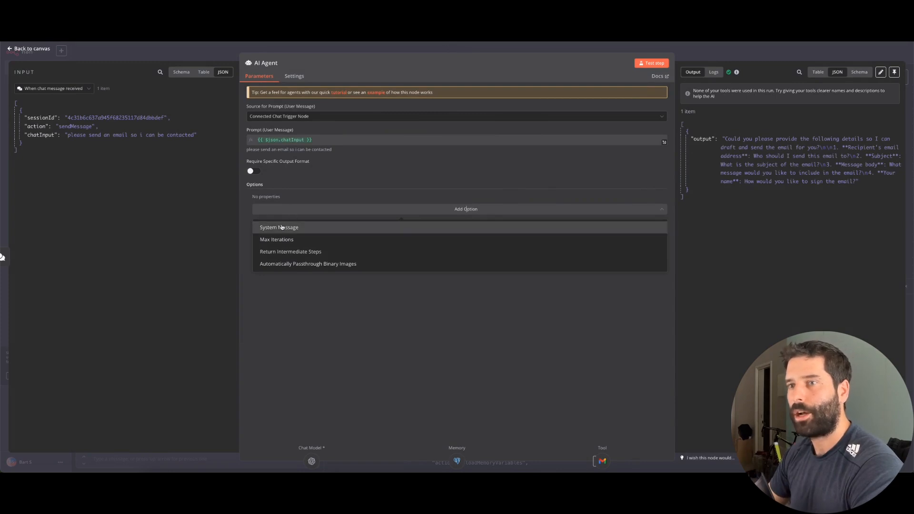
click(278, 227)
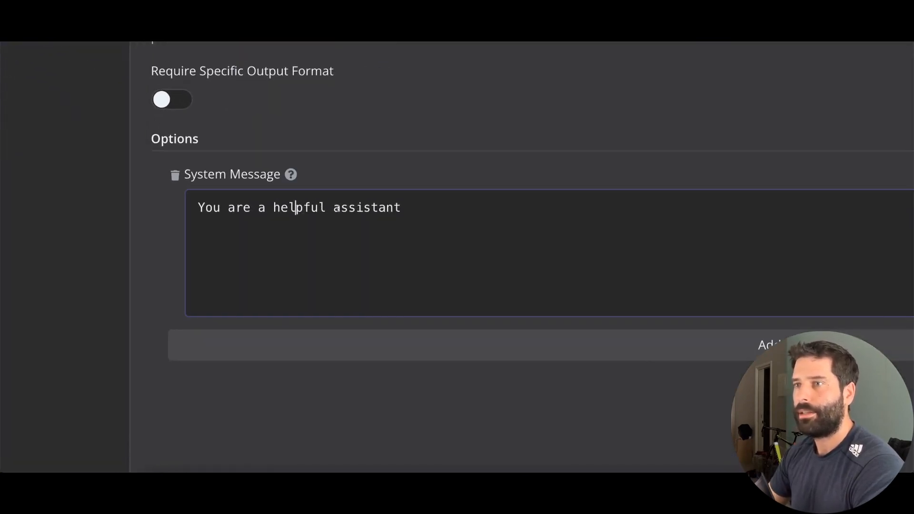
drag(333, 208, 242, 205)
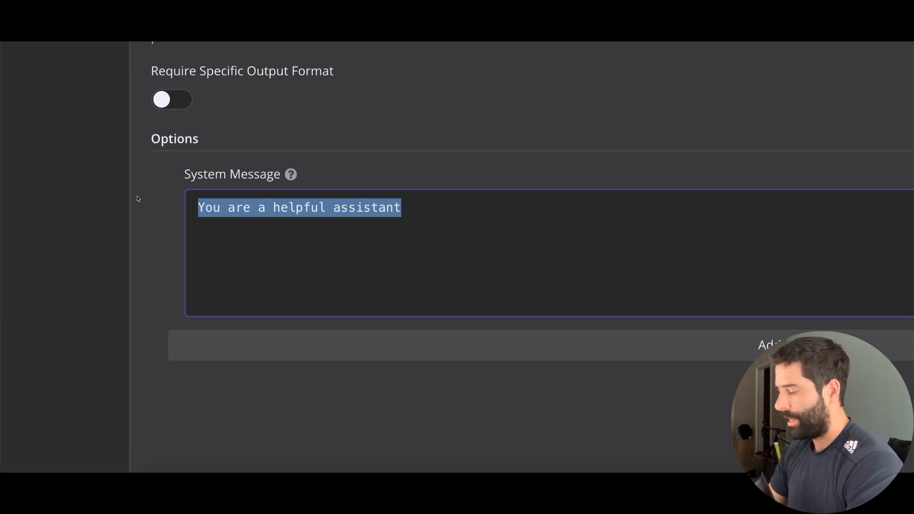
text(You are a)
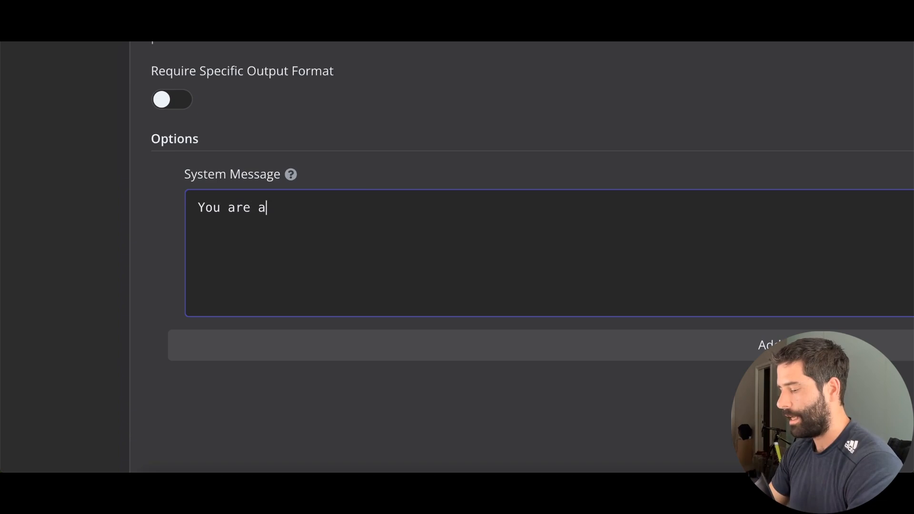
text( website support agent)
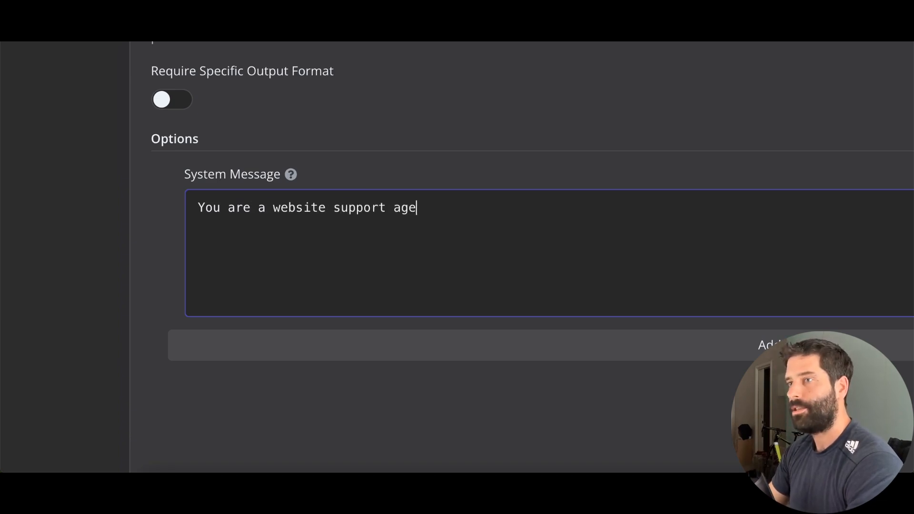
key(Return)
key(Return)
text(You have a )
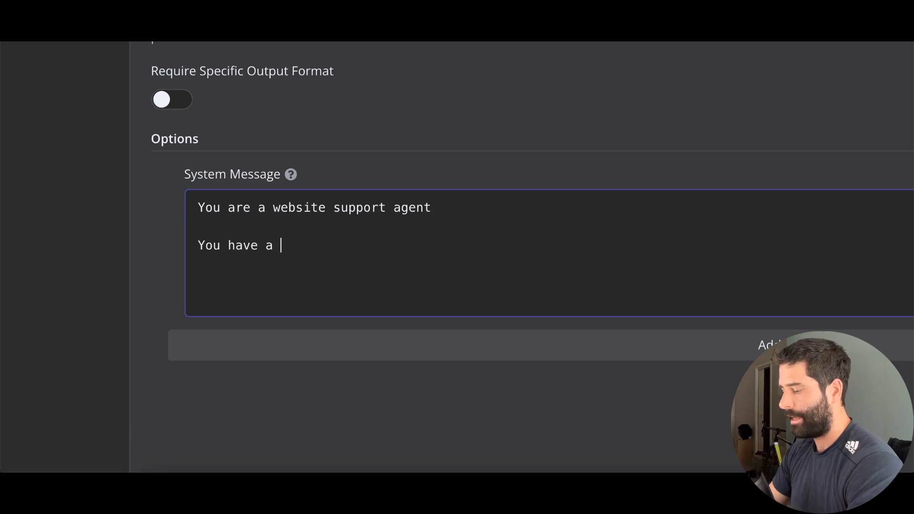
text(number of tools)
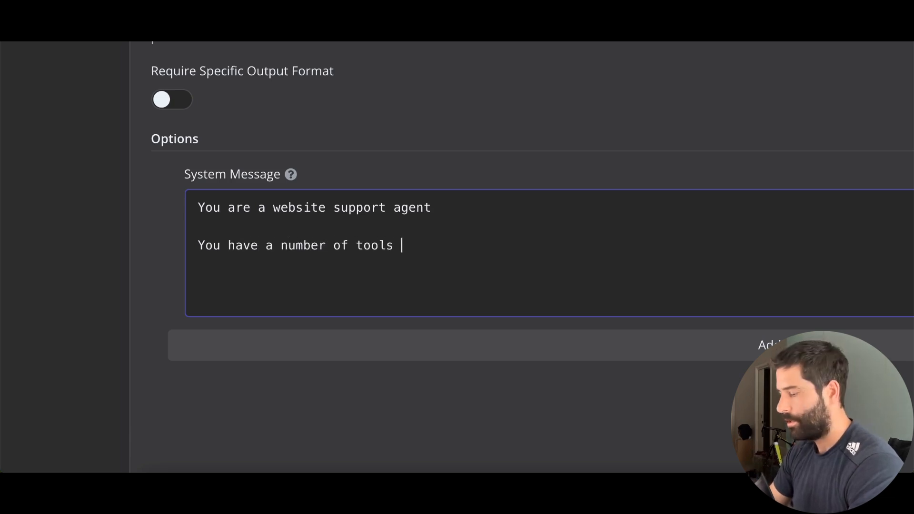
text( at your disposa)
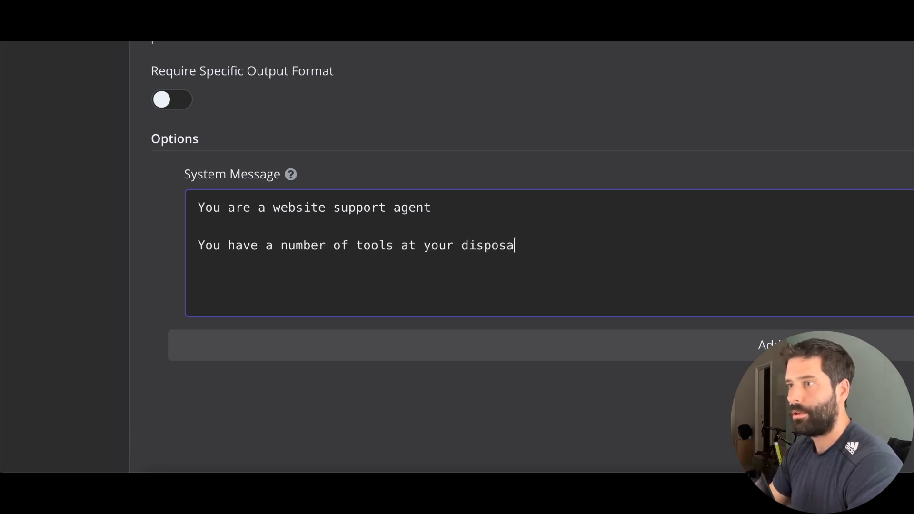
text(le)
key(BackSpace)
key(Return)
key(Return)
text(1. )
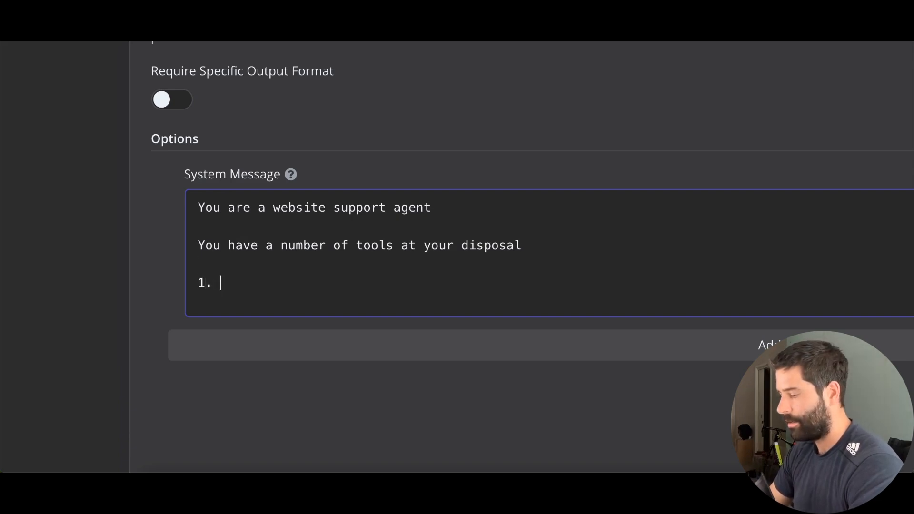
text(Gmai.)
key(BackSpace)
key(BackSpace)
text(Send Email -)
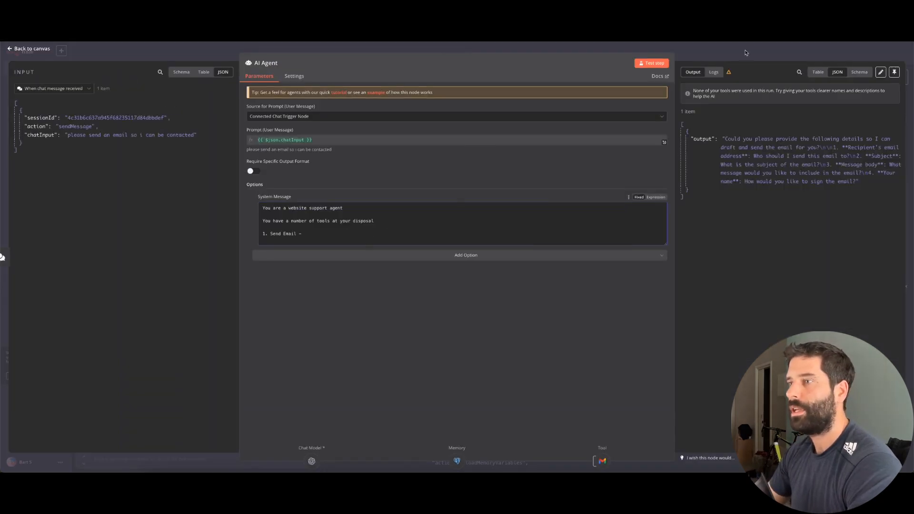
Rename the Gmail tool node to 'Send Email' to match the system message
click(745, 52)
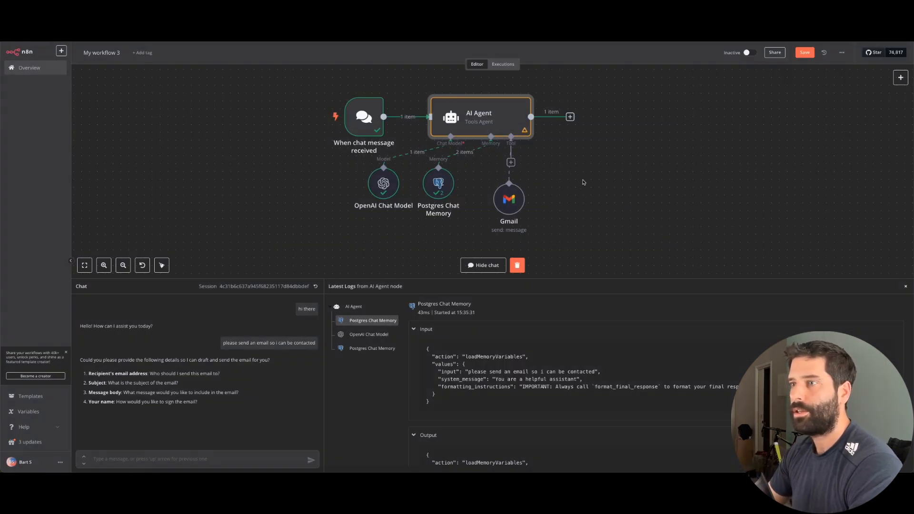
scroll(510, 202, up, 5)
scroll(509, 202, down, 1)
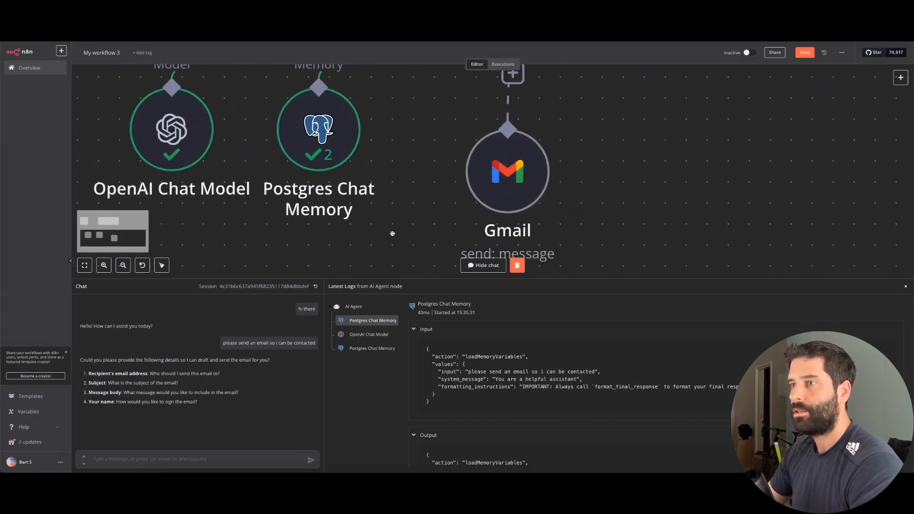
double_click(507, 173)
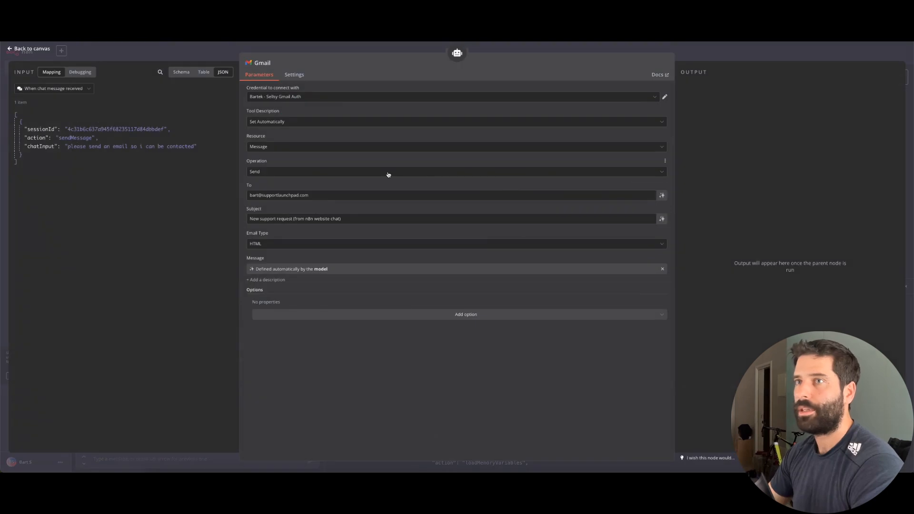
click(261, 63)
double_click(286, 59)
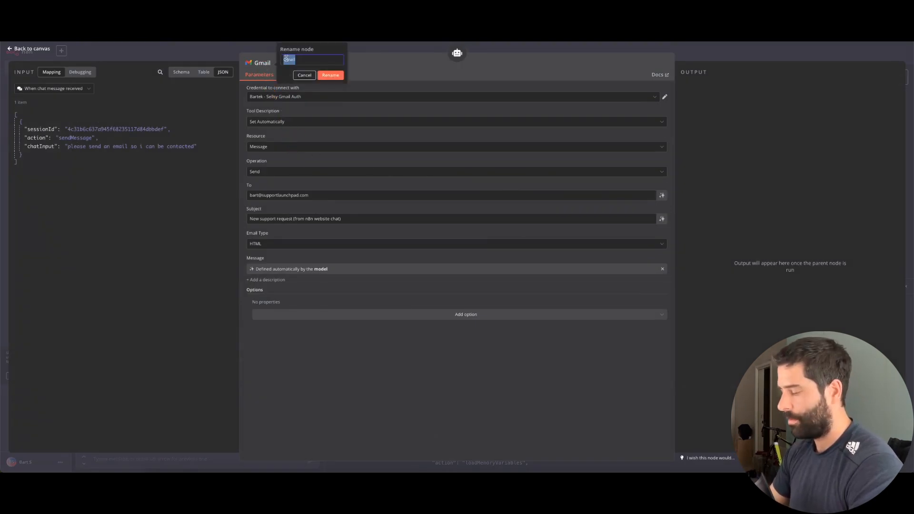
text(Send Email)
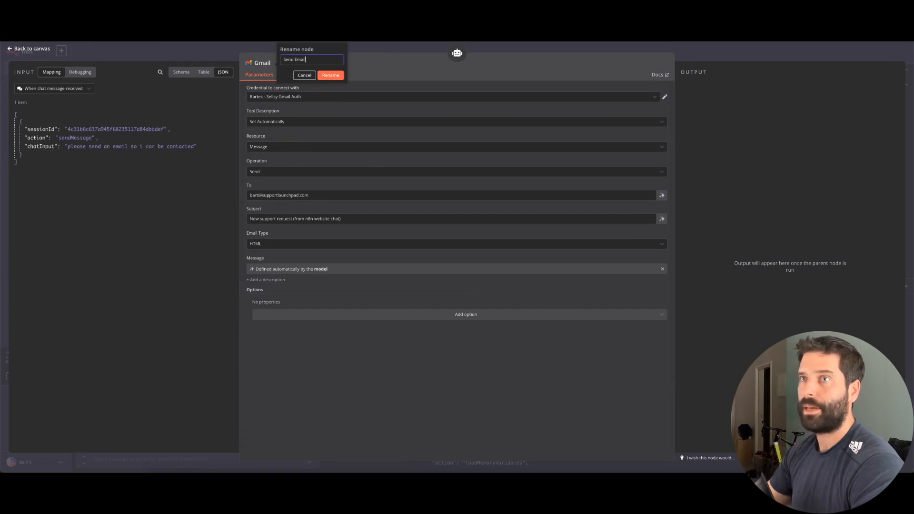
click(330, 76)
key(Escape)
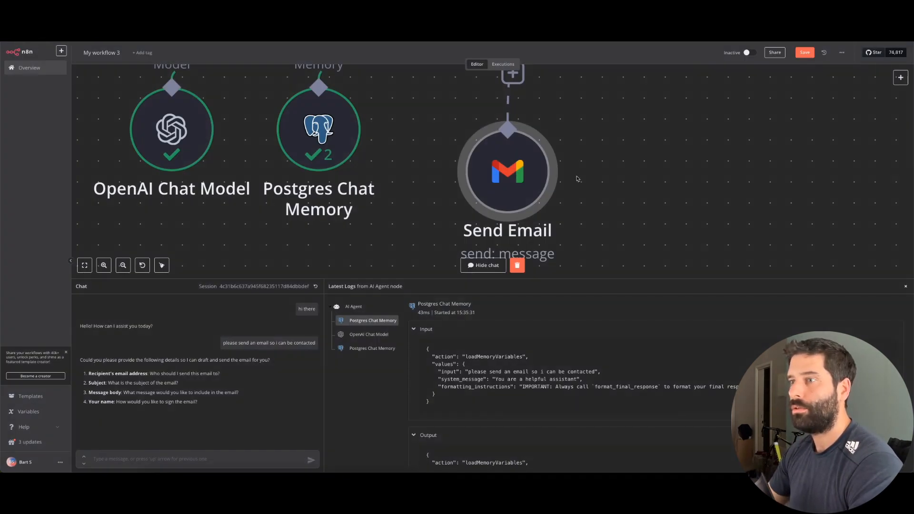
drag(393, 216, 462, 224)
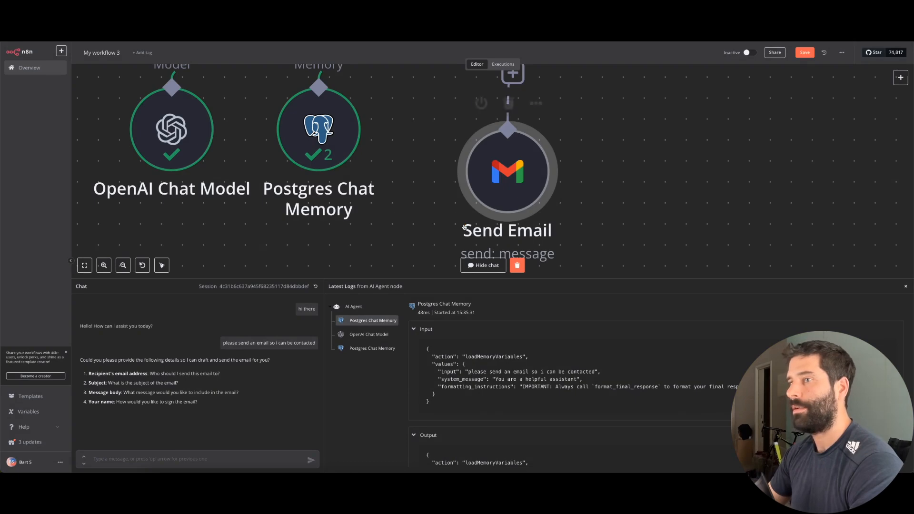
In the AI Agent system message, describe Send Email as 'Use this tool to send an email to the customer support team'
scroll(462, 224, down, 5)
double_click(451, 134)
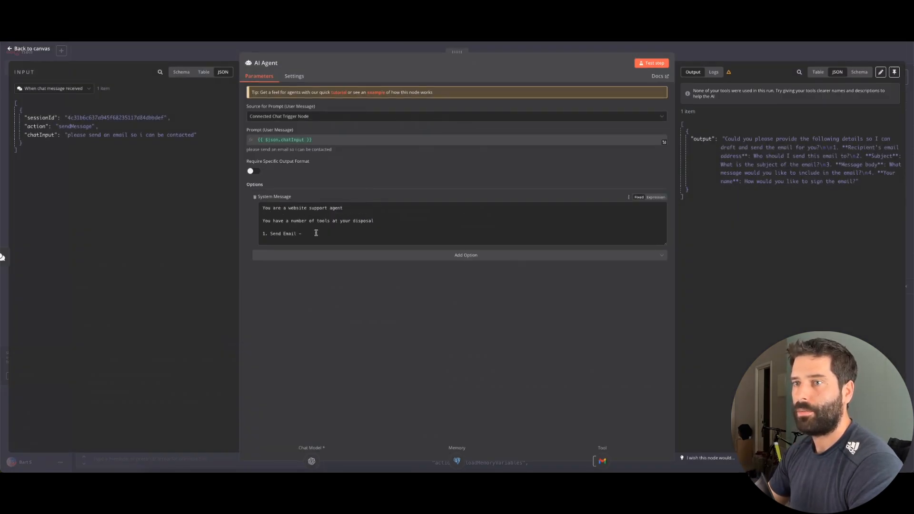
click(316, 234)
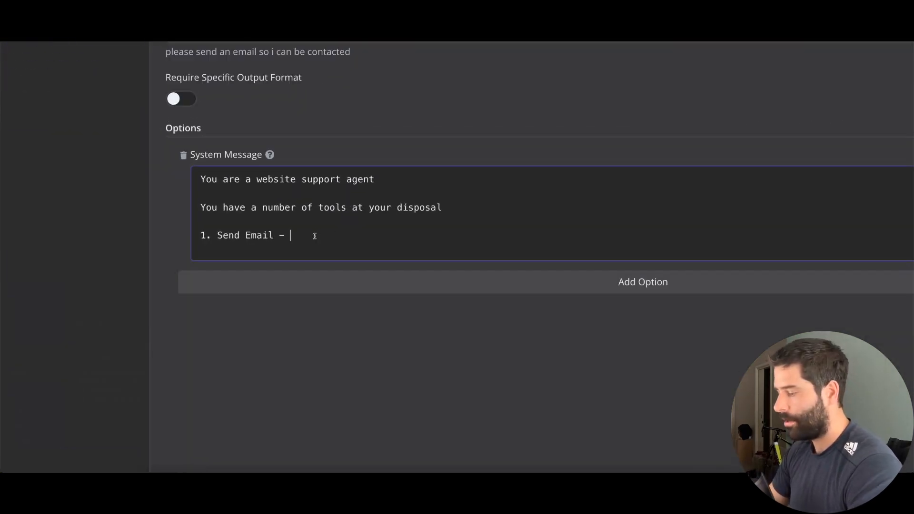
text(USe this)
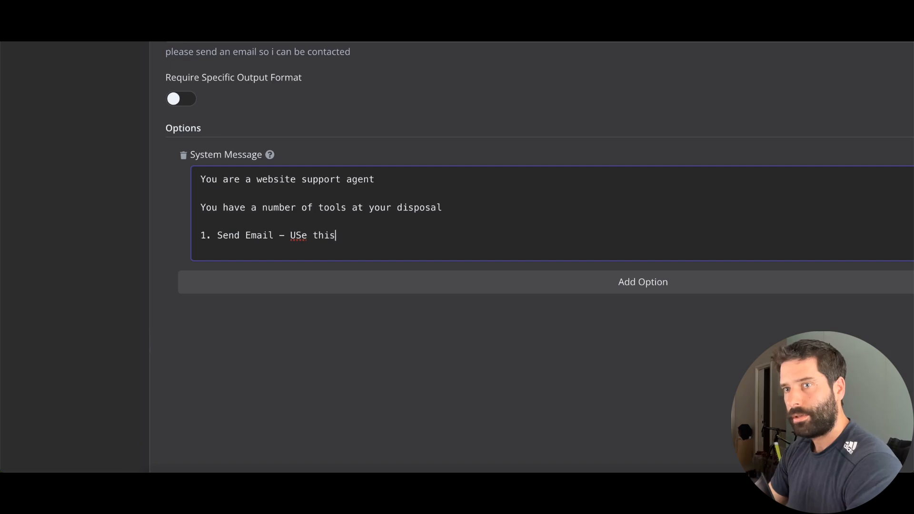
key(BackSpace)
key(BackSpace)
key(BackSpace)
key(BackSpace)
key(BackSpace)
text(se t)
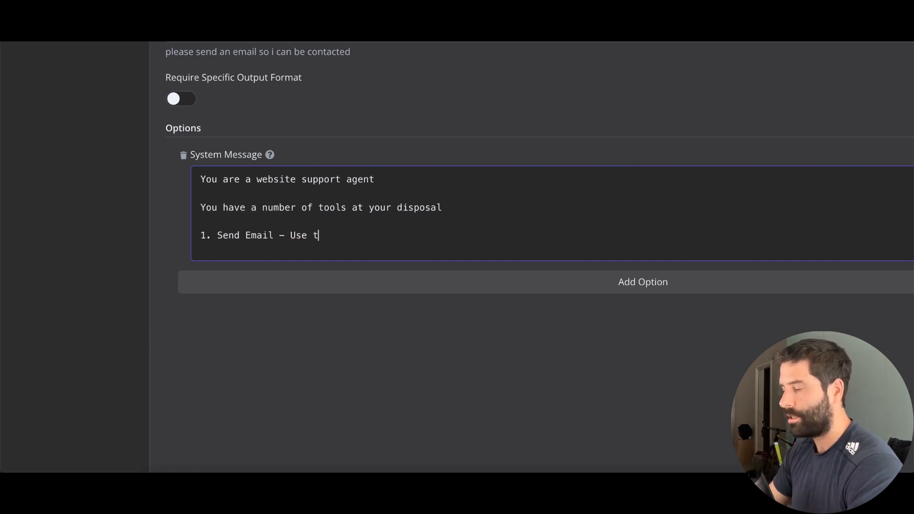
text(his tool to send an em)
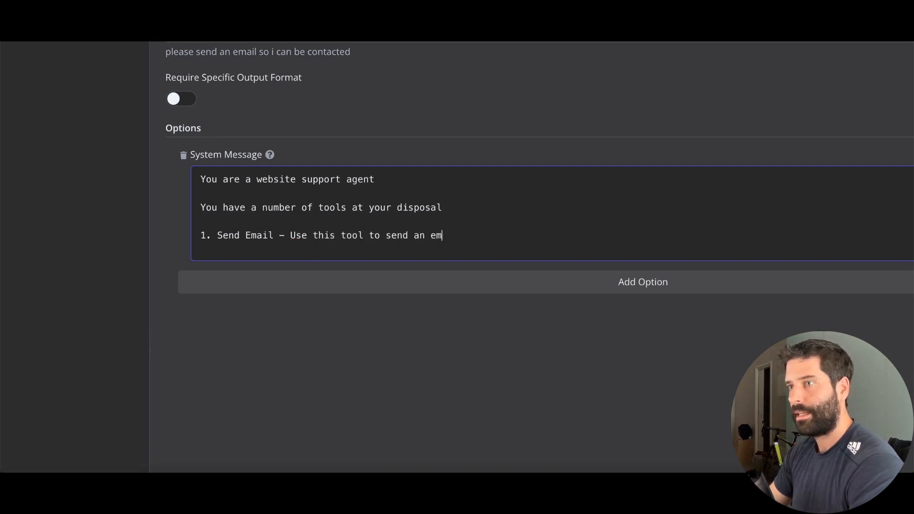
text(ail to the customer sup)
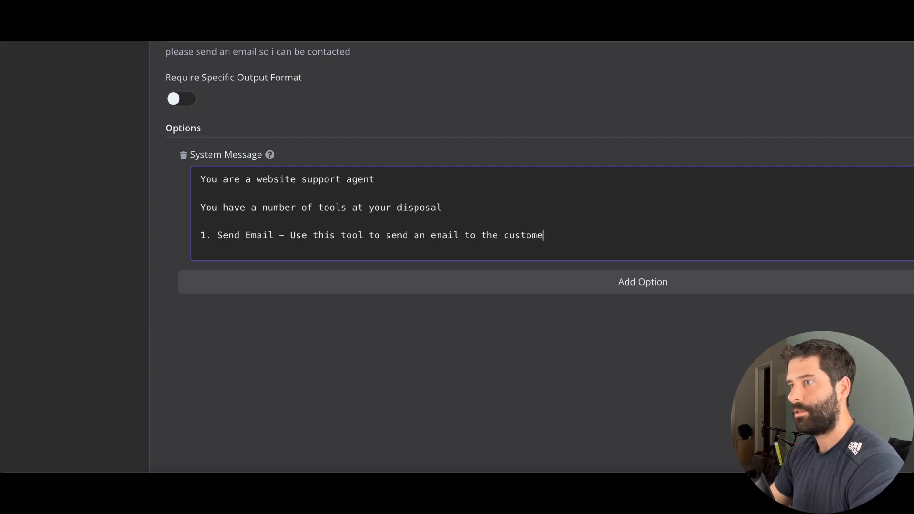
text(port team)
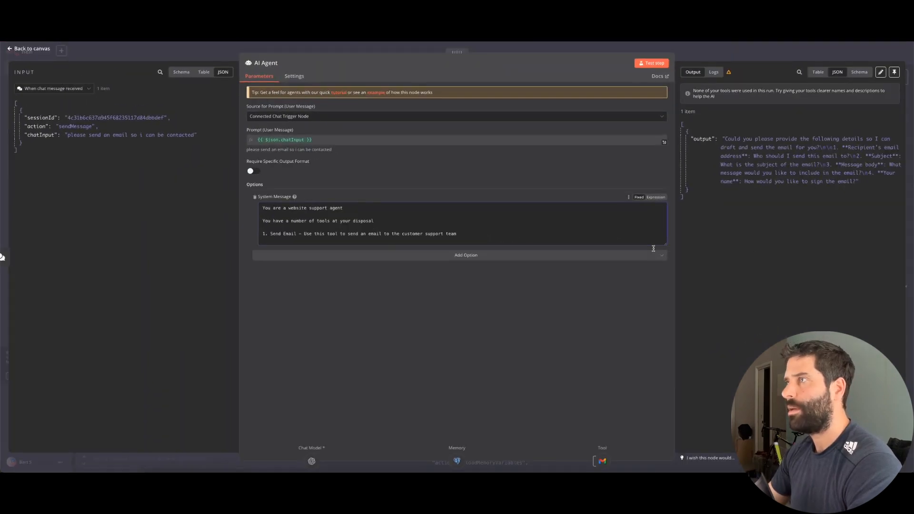
click(778, 47)
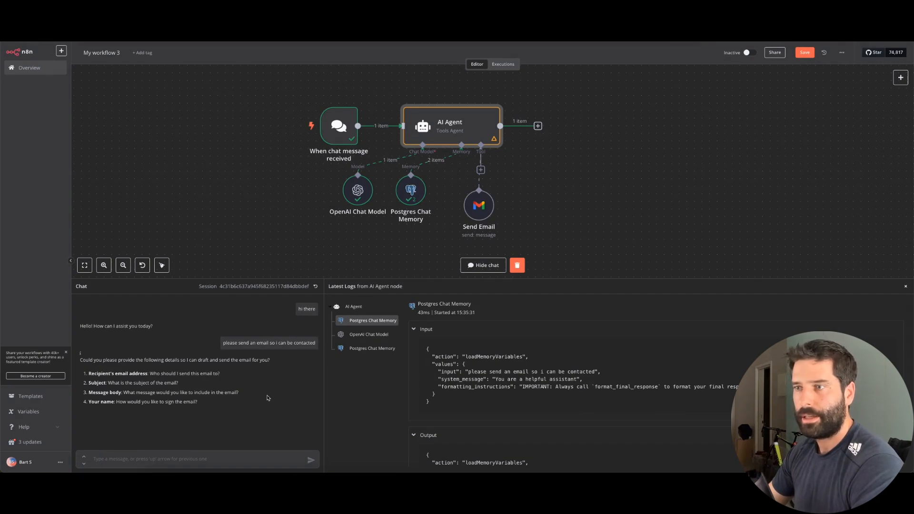
Send the test chat message 'please send an email to human support to contact me'
click(176, 458)
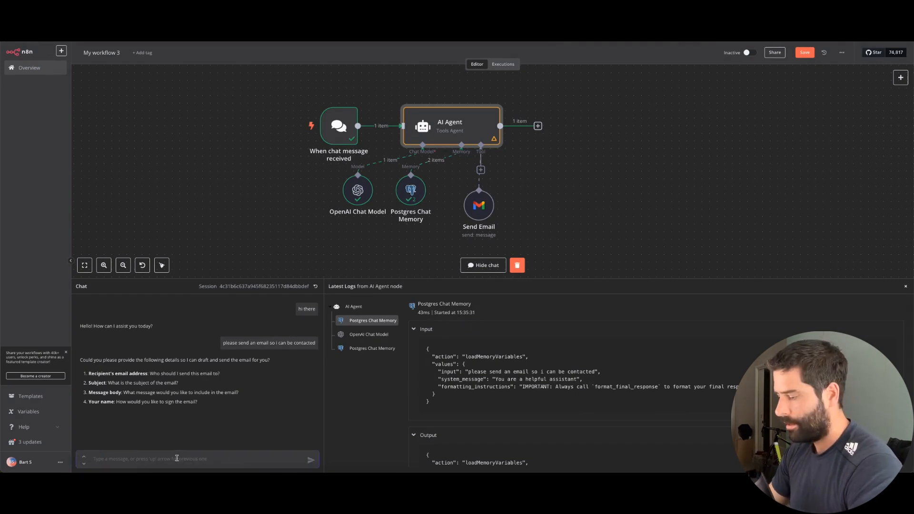
text(please send an email to human support)
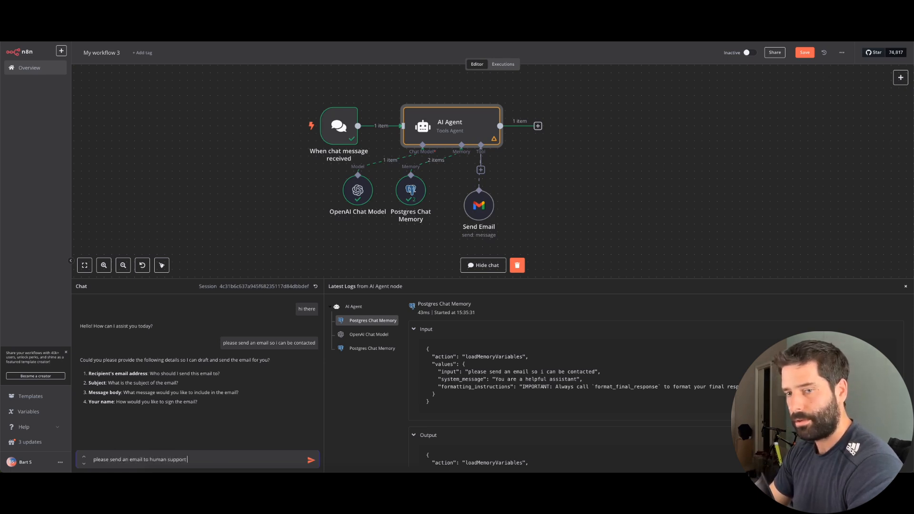
text( to contact me)
key(Return)
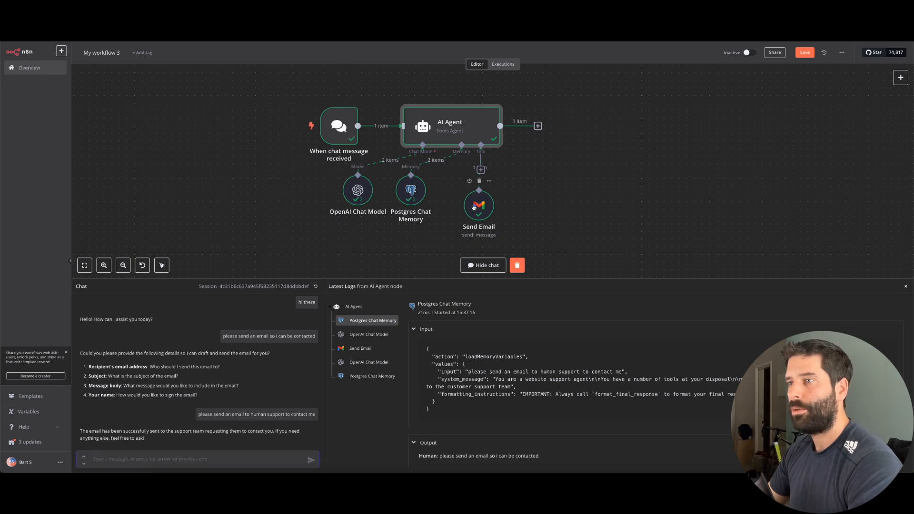
Add the Append n8n Attribution option to the Send Email tool and switch it off
double_click(474, 206)
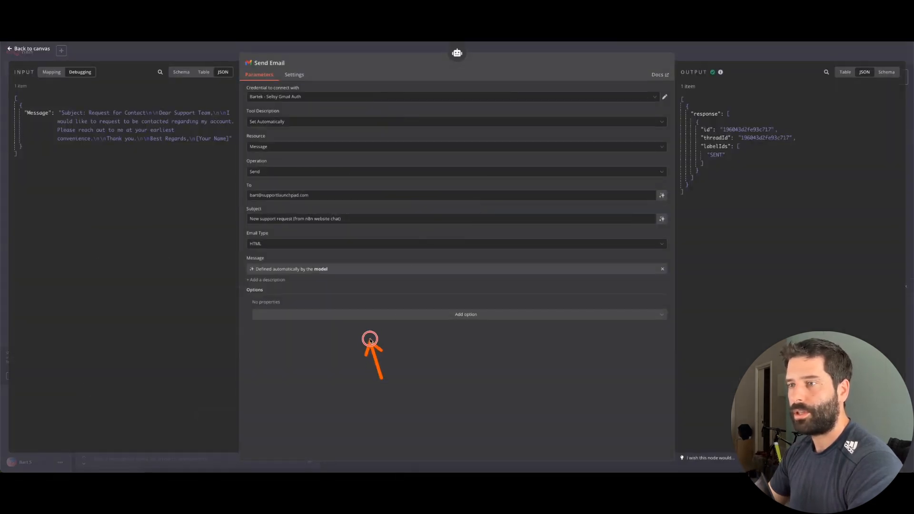
click(358, 316)
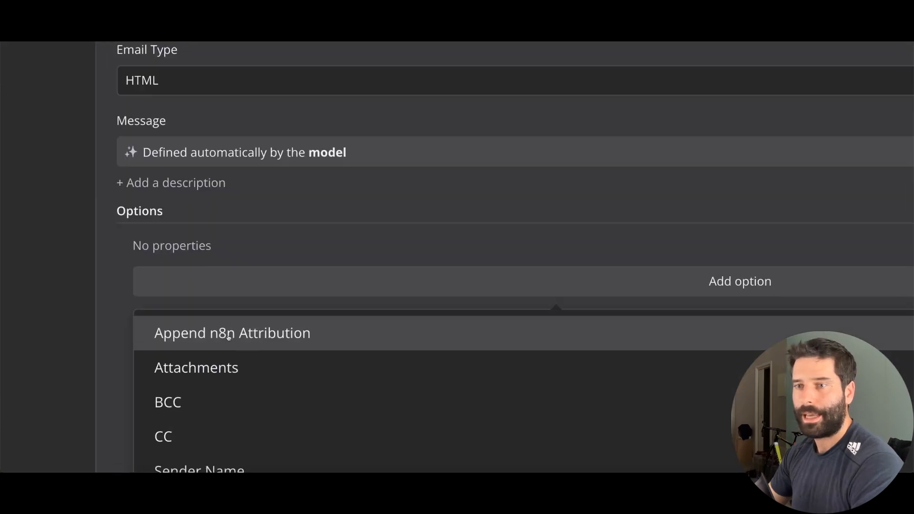
click(229, 337)
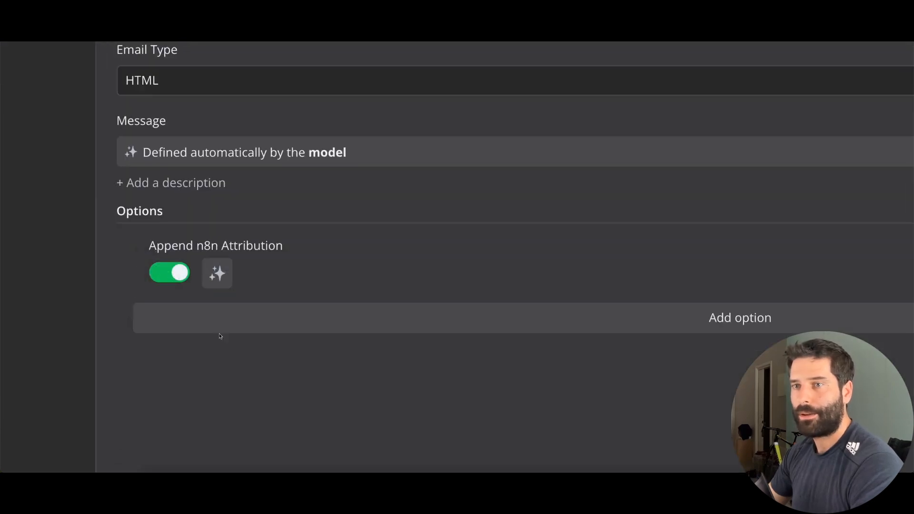
click(162, 273)
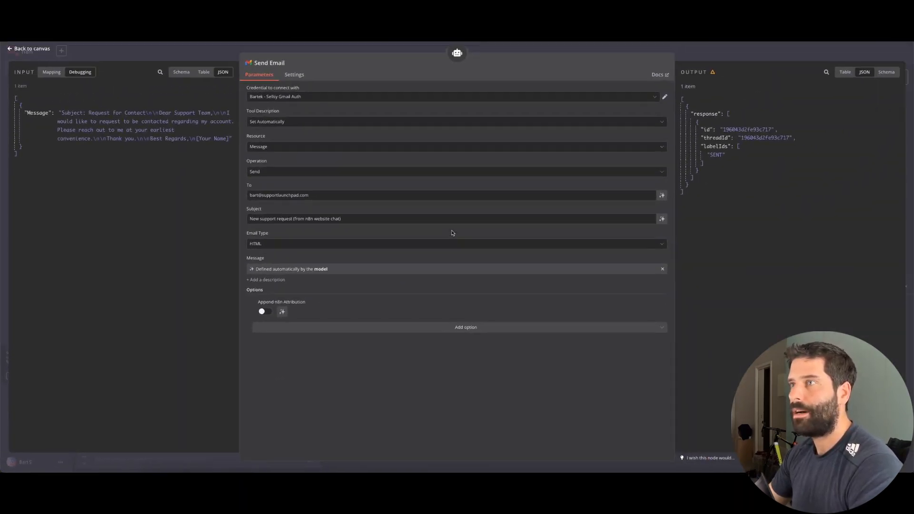
click(683, 51)
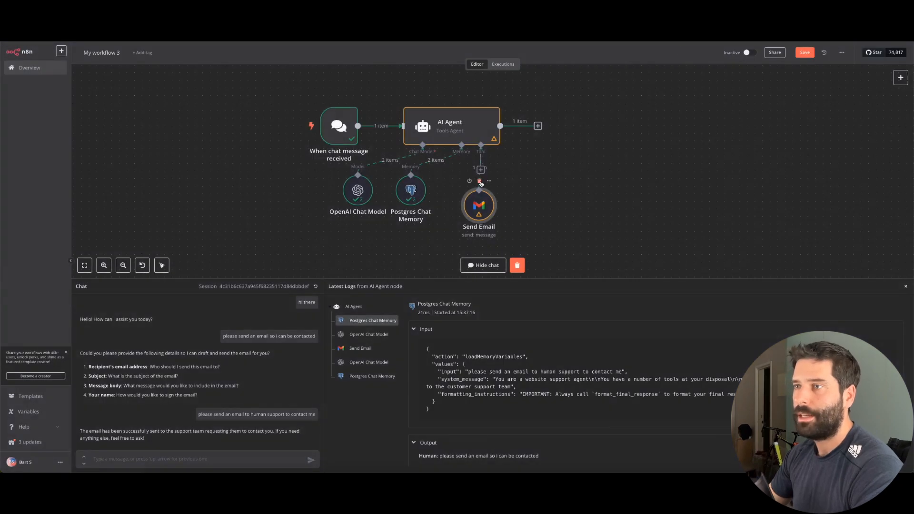
scroll(533, 213, right, 2)
Move Send Email aside, attach an HTTP Request tool to the AI Agent, and begin its description with 'Use'
drag(471, 203, 461, 219)
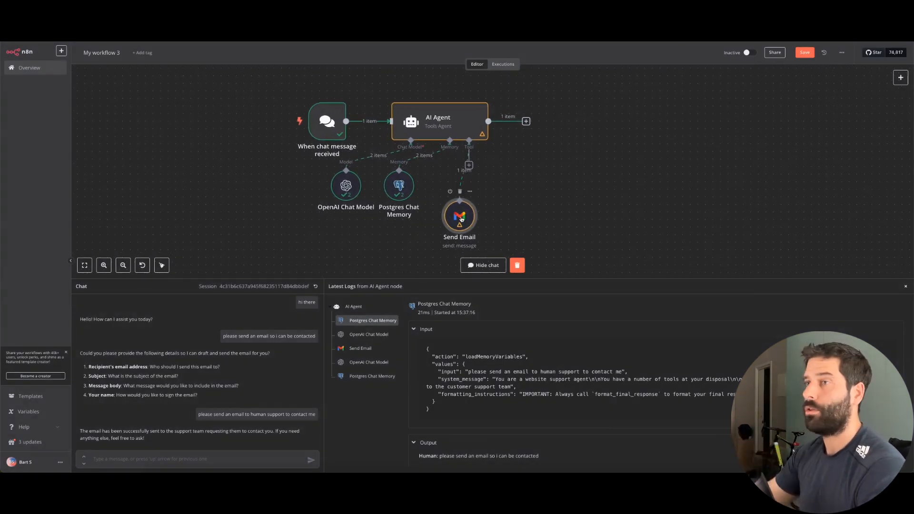
click(469, 165)
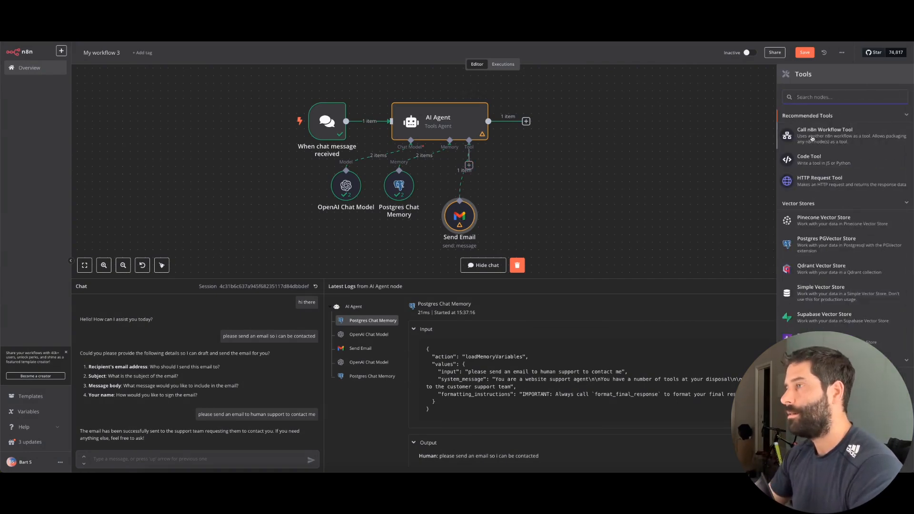
click(816, 180)
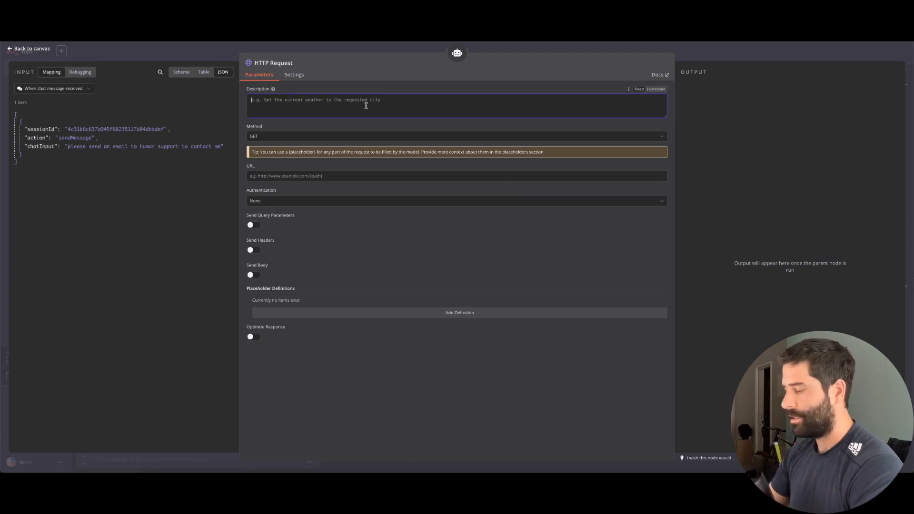
text(Use)
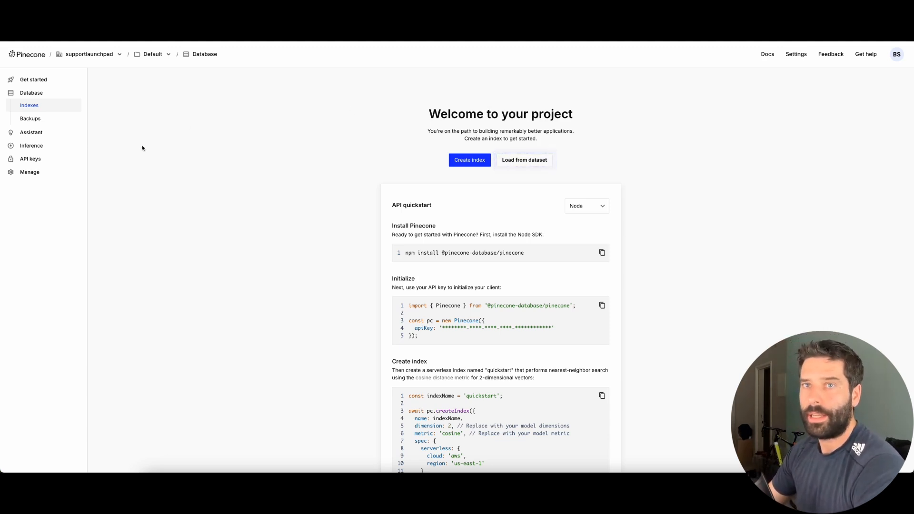
Create a new Pinecone assistant named 'bart-demo'
click(32, 132)
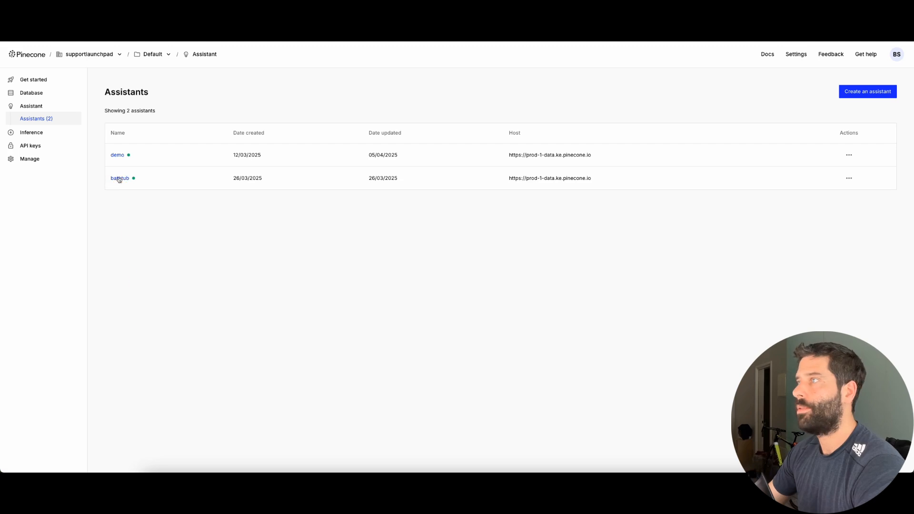
click(863, 92)
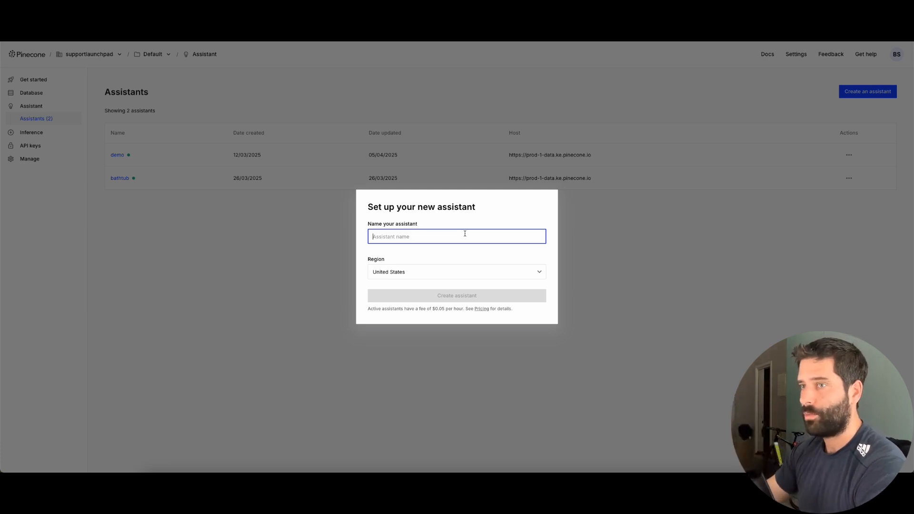
text(bart-demo)
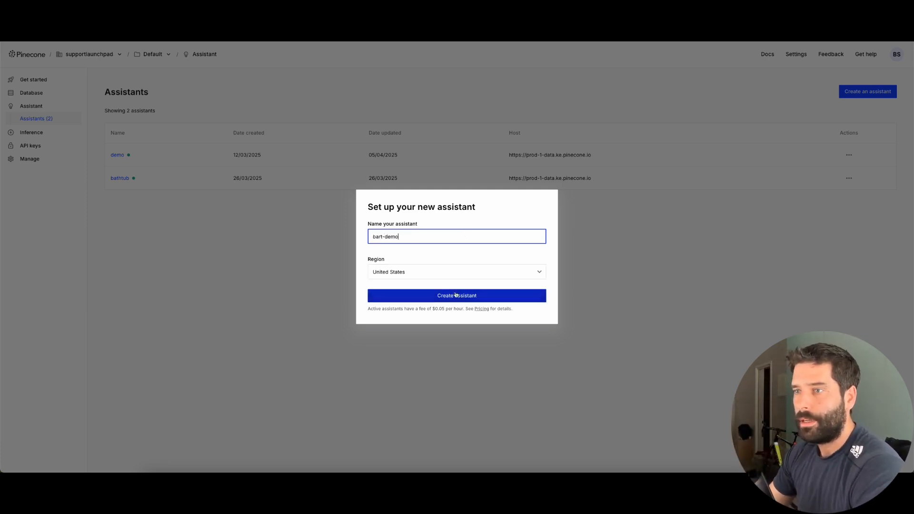
drag(412, 235, 329, 238)
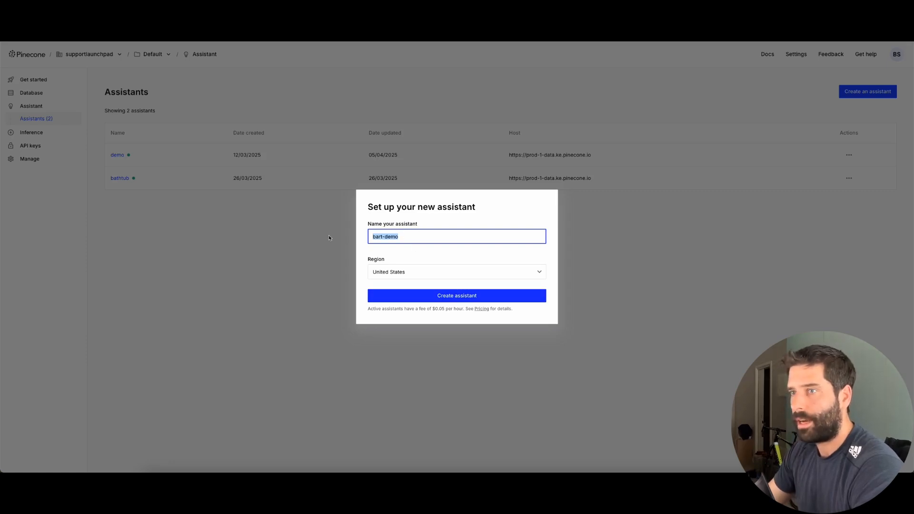
click(428, 291)
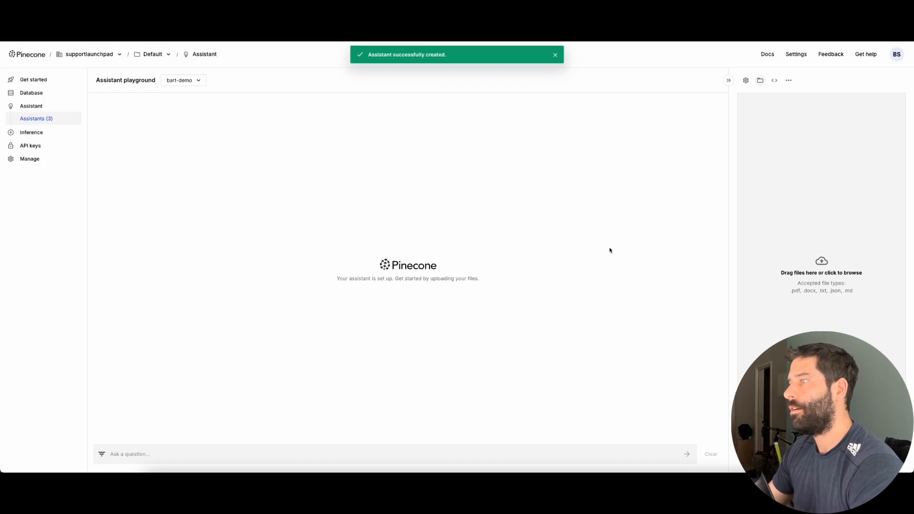
drag(625, 247, 775, 246)
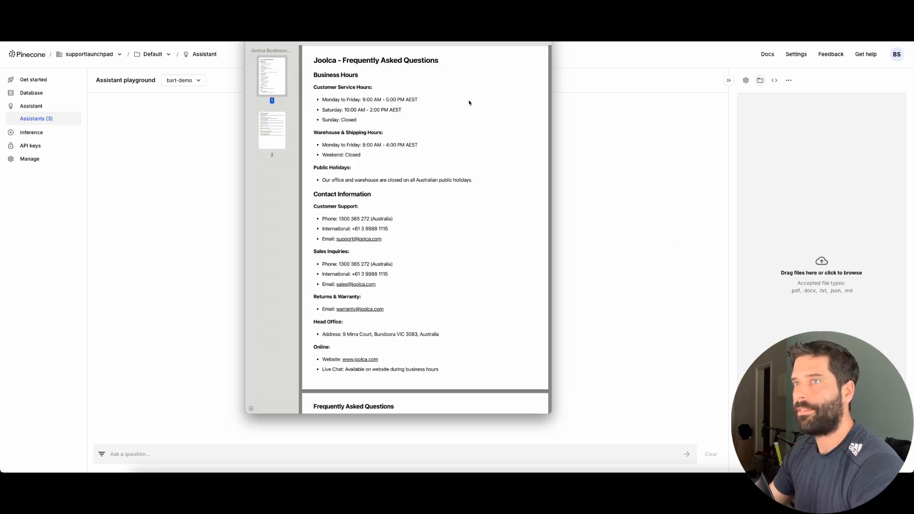
Upload Joolca Business FAQ.pdf to the bart-demo assistant and confirm the import
mouse_move(491, 214)
mouse_down()
mouse_move(381, 88)
mouse_move(378, 64)
mouse_move(381, 124)
mouse_move(402, 148)
mouse_move(381, 177)
mouse_move(376, 238)
mouse_up()
scroll(377, 236, down, 5)
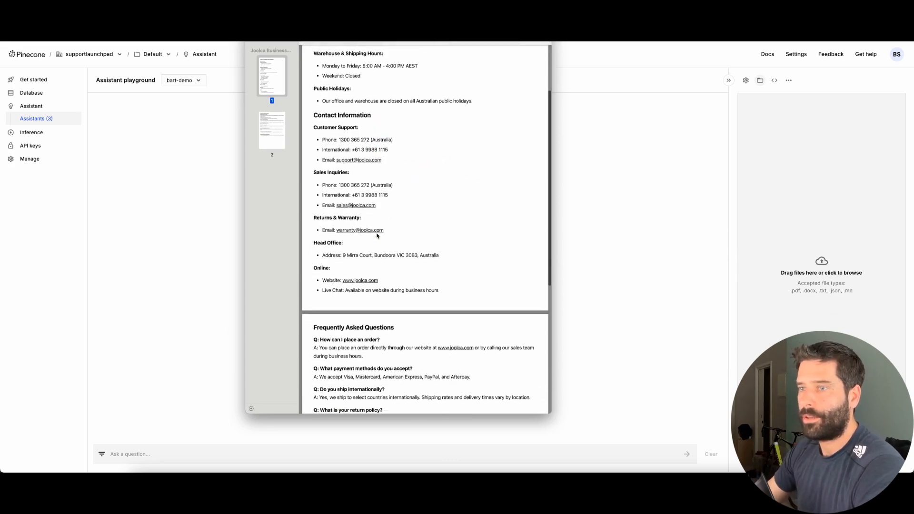
scroll(377, 235, down, 4)
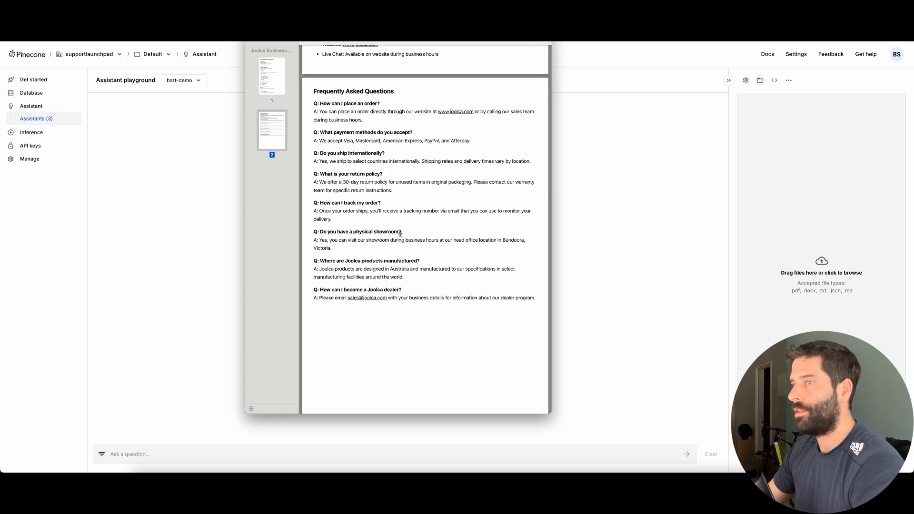
drag(400, 233, 839, 230)
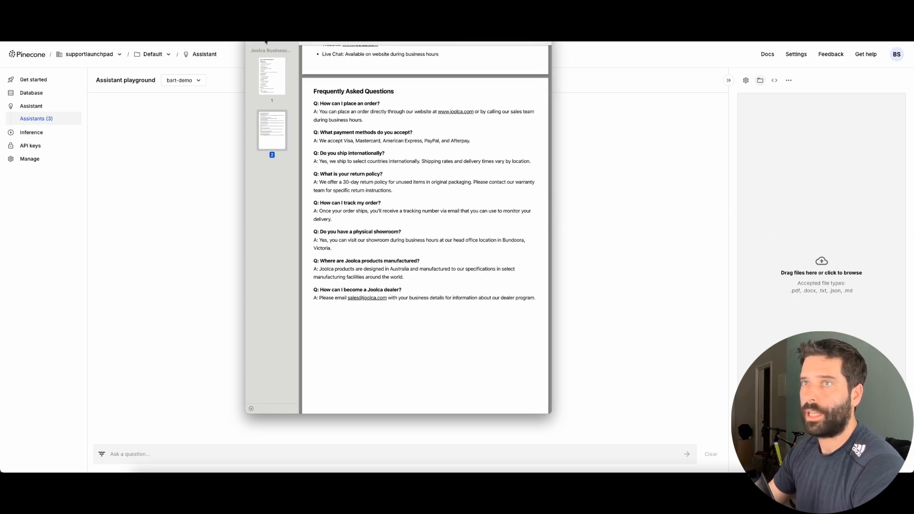
drag(265, 42, 803, 212)
click(888, 309)
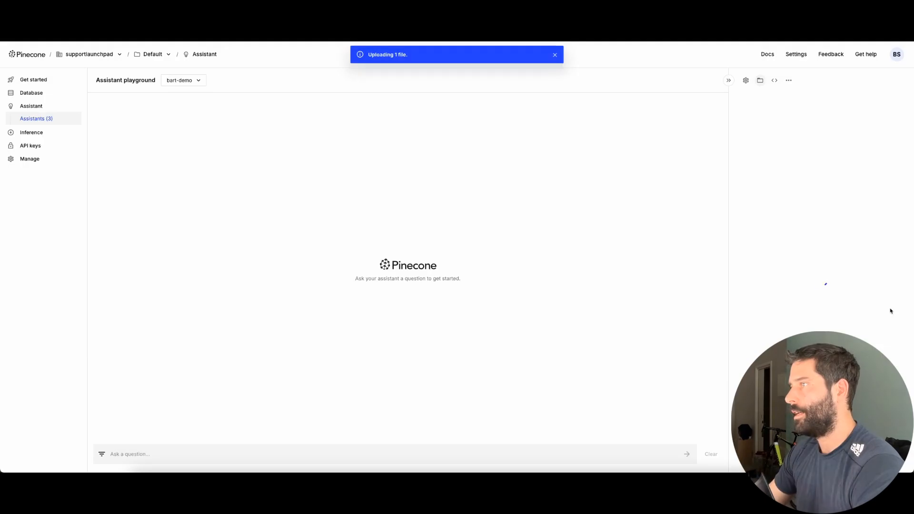
drag(631, 240, 746, 142)
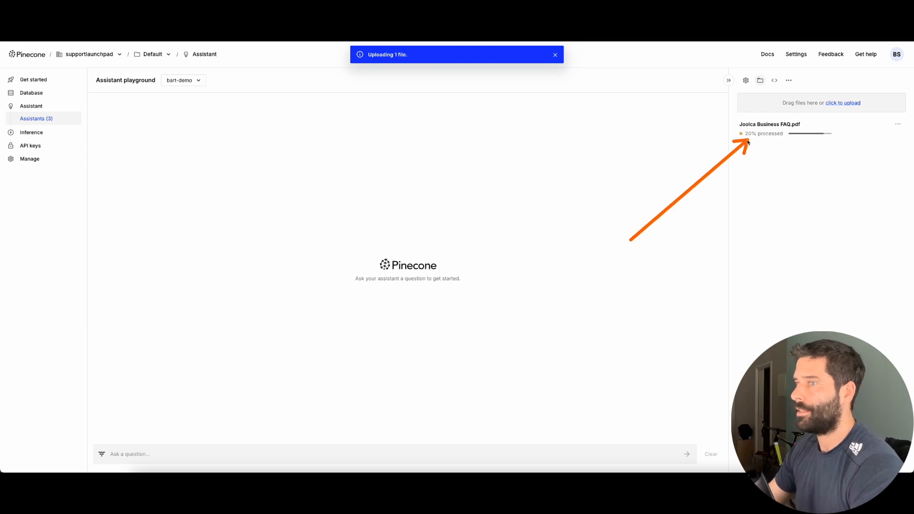
drag(116, 376, 121, 450)
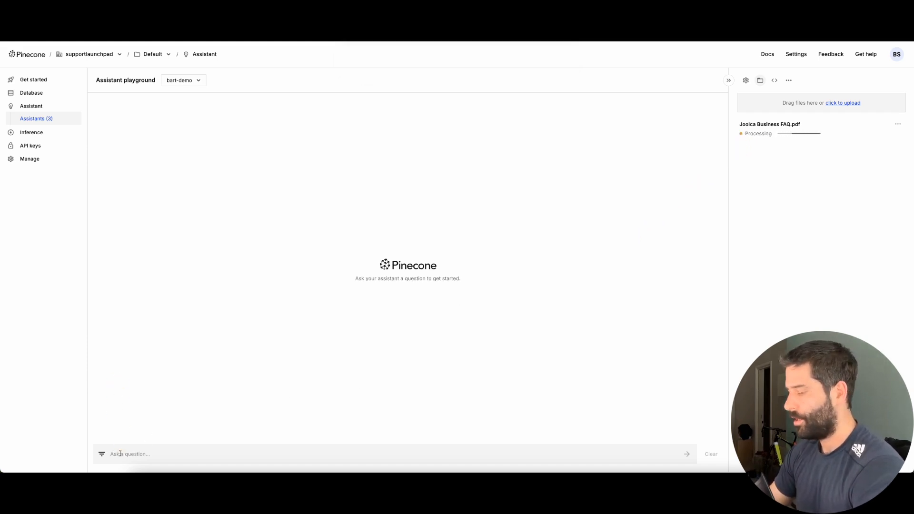
Ask the bart-demo assistant 'what are joolcas open hours', then go to the Pinecone documentation
text(what ar)
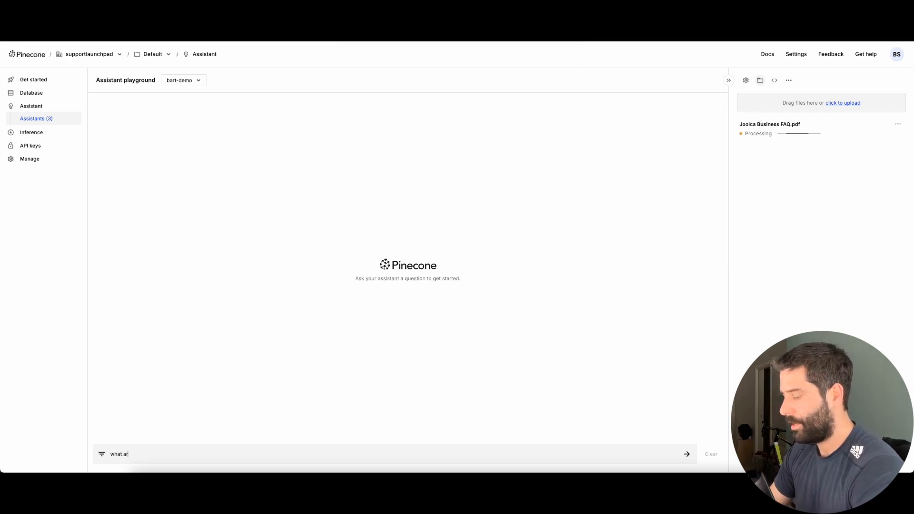
text(e joolcas open hou)
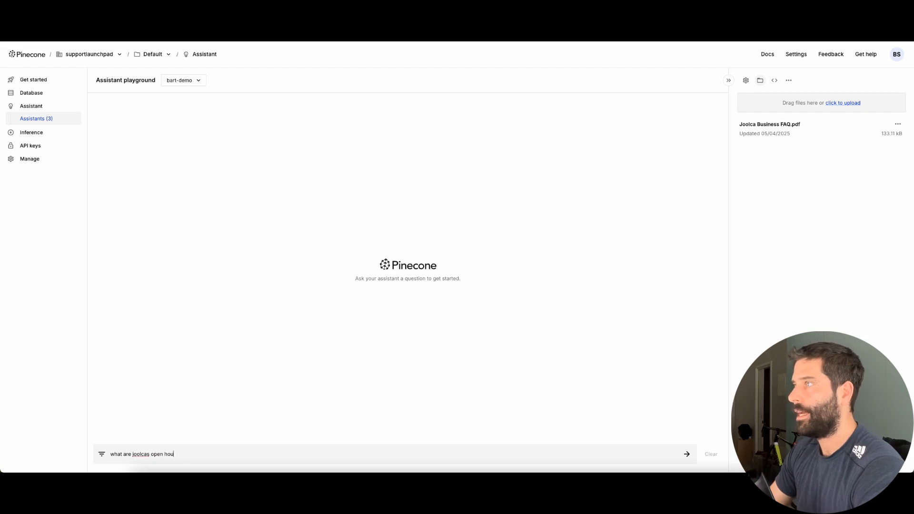
text(rs)
key(Return)
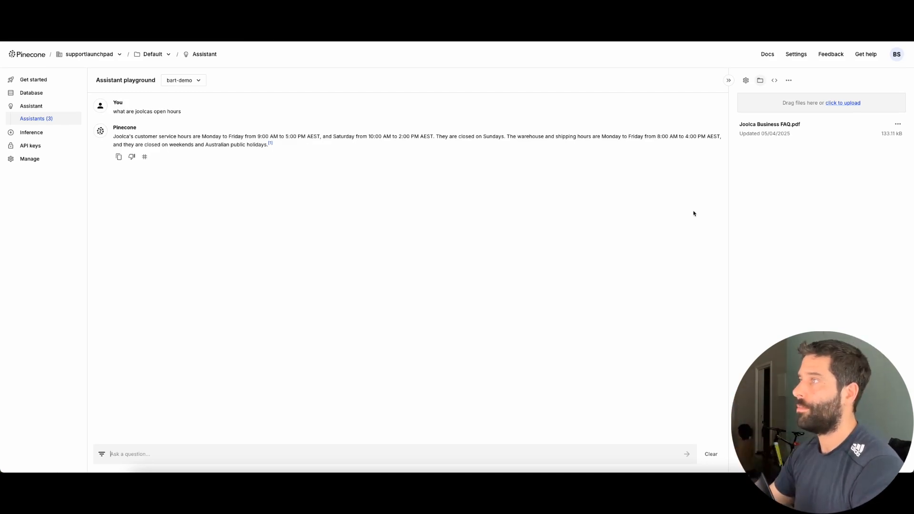
mouse_move(643, 223)
mouse_down()
mouse_move(775, 112)
mouse_move(771, 249)
mouse_move(763, 143)
mouse_move(794, 126)
mouse_move(710, 218)
mouse_move(783, 152)
mouse_up()
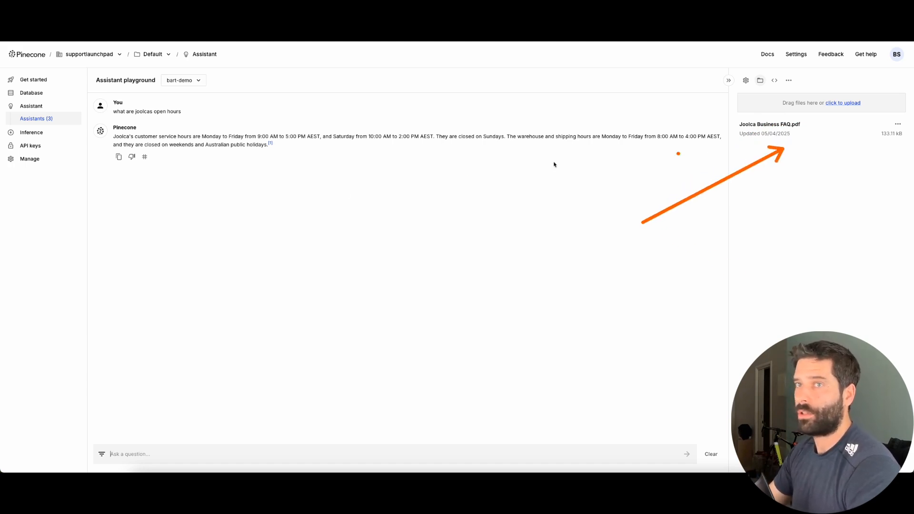
drag(843, 175, 768, 58)
click(768, 56)
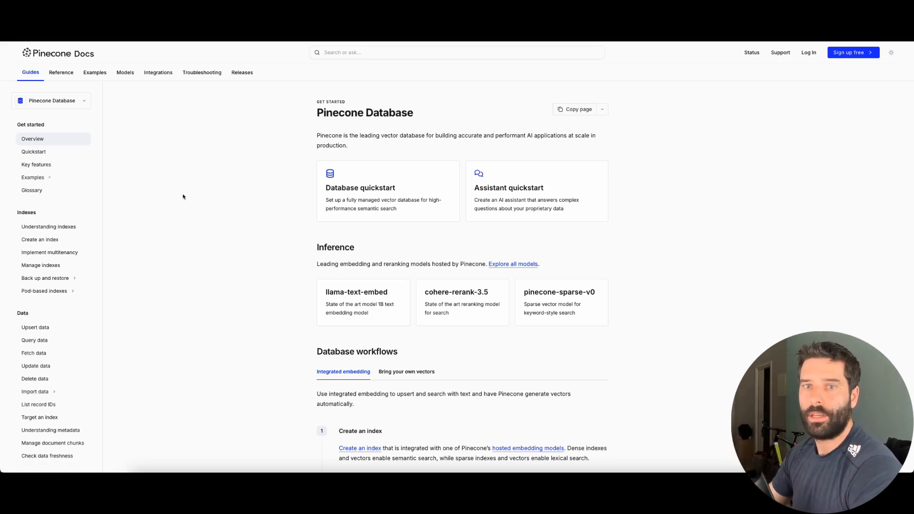
Find the Pinecone Assistant standard-interface chat guide and copy the URL from its curl example
drag(127, 125, 62, 101)
click(60, 100)
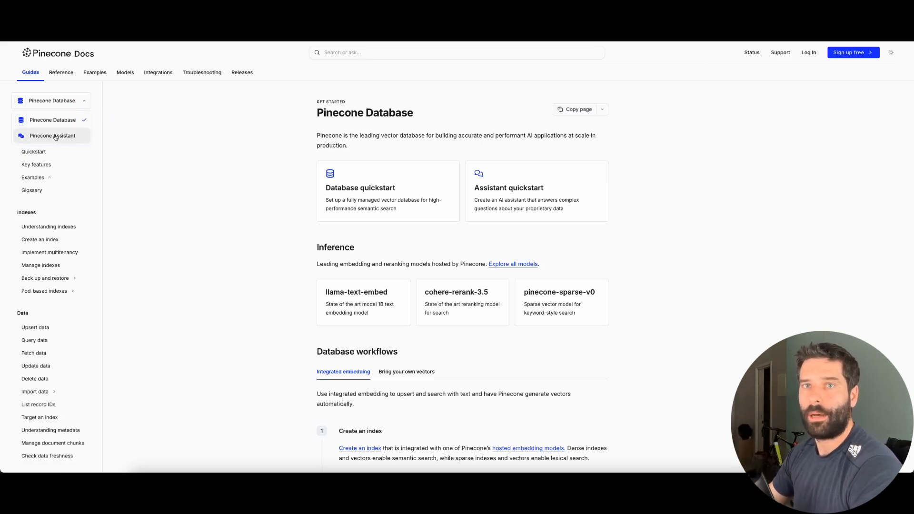
click(71, 137)
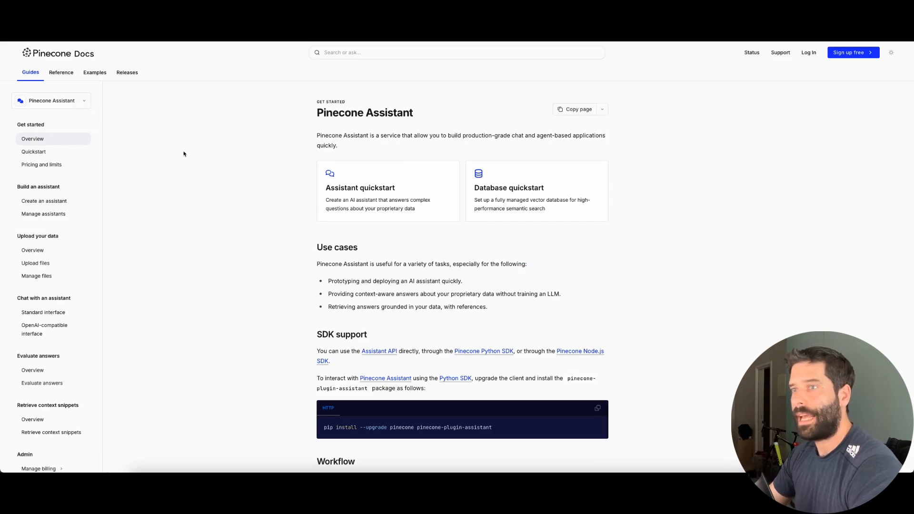
scroll(85, 306, down, 3)
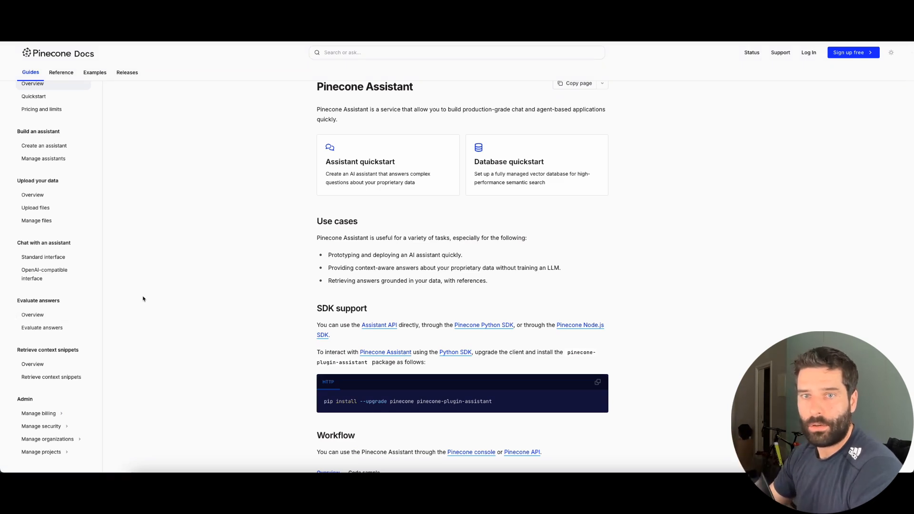
click(57, 262)
scroll(278, 334, down, 4)
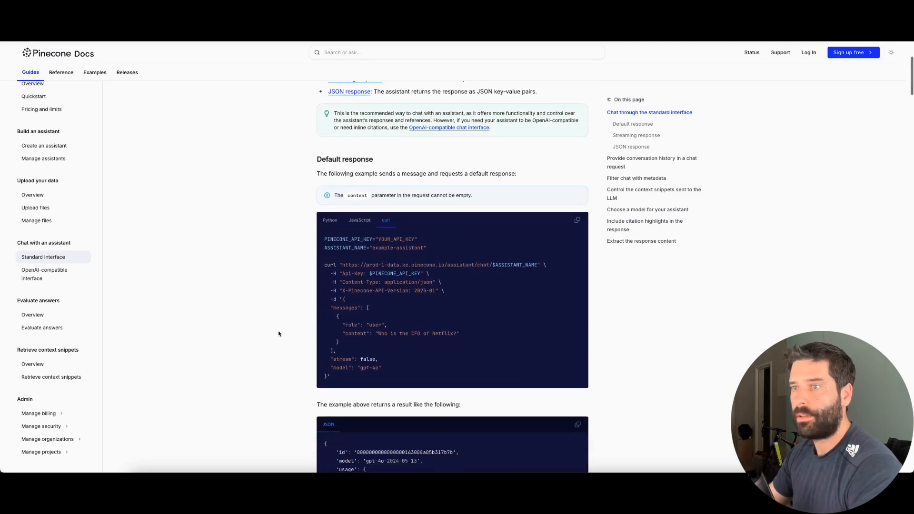
scroll(278, 334, down, 2)
drag(200, 289, 358, 246)
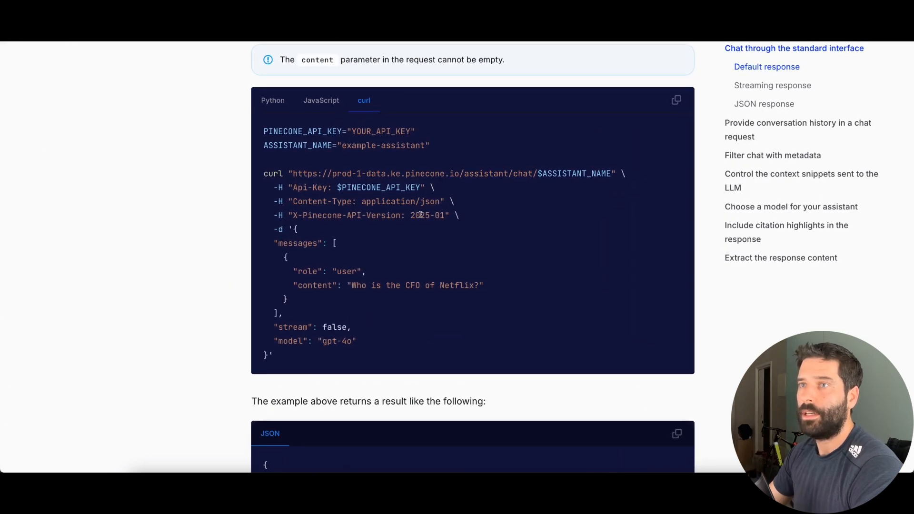
mouse_move(501, 302)
mouse_down()
mouse_move(315, 158)
mouse_move(384, 184)
mouse_move(581, 178)
mouse_move(307, 175)
mouse_up()
key(ctrl+c)
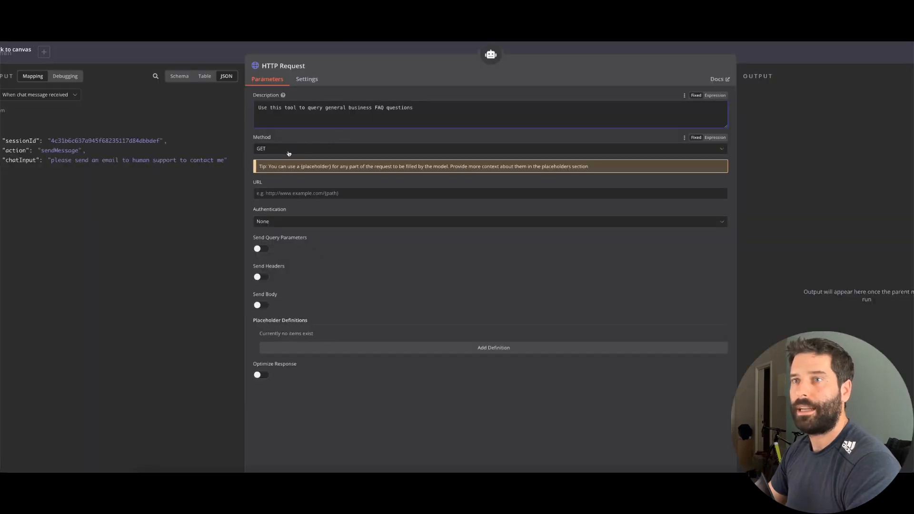
click(288, 153)
click(280, 208)
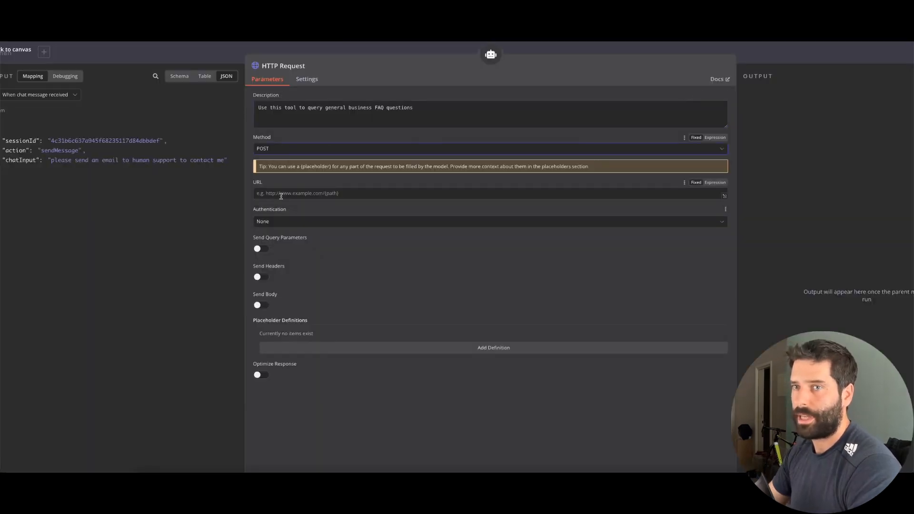
click(281, 195)
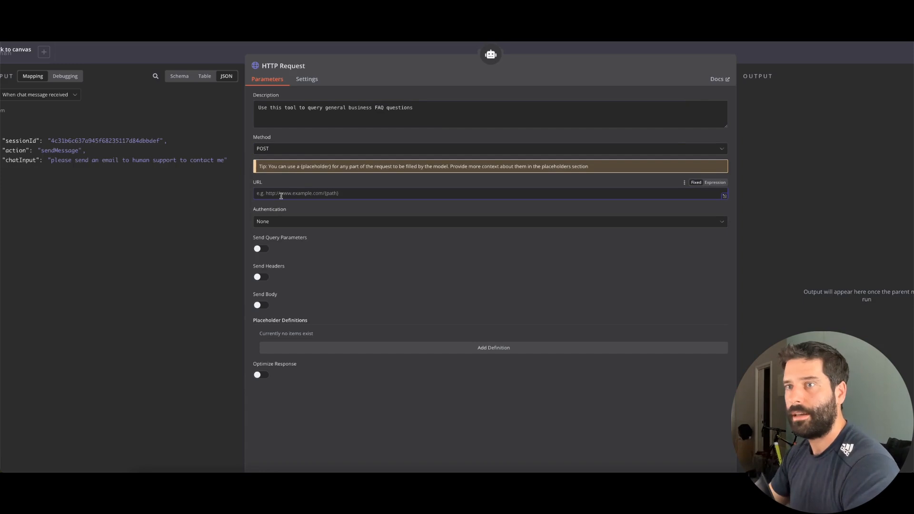
key(ctrl+v)
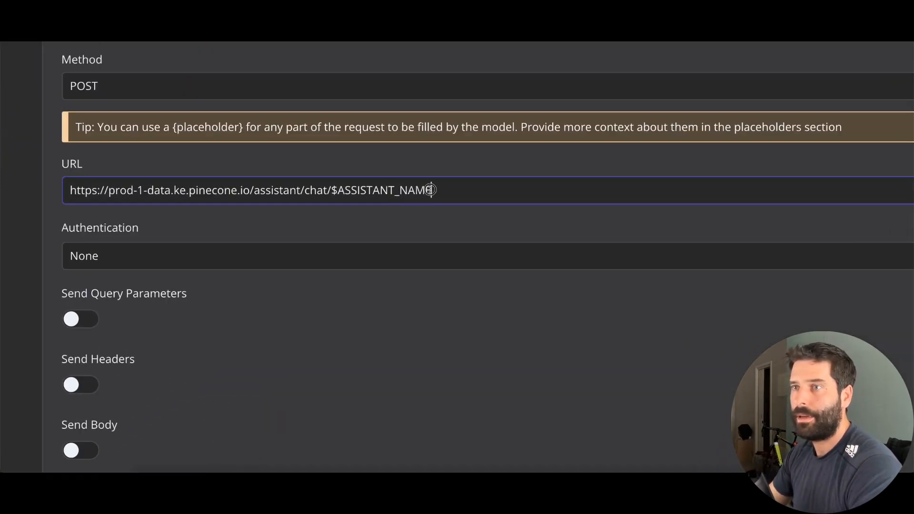
drag(413, 193, 333, 190)
key(BackSpace)
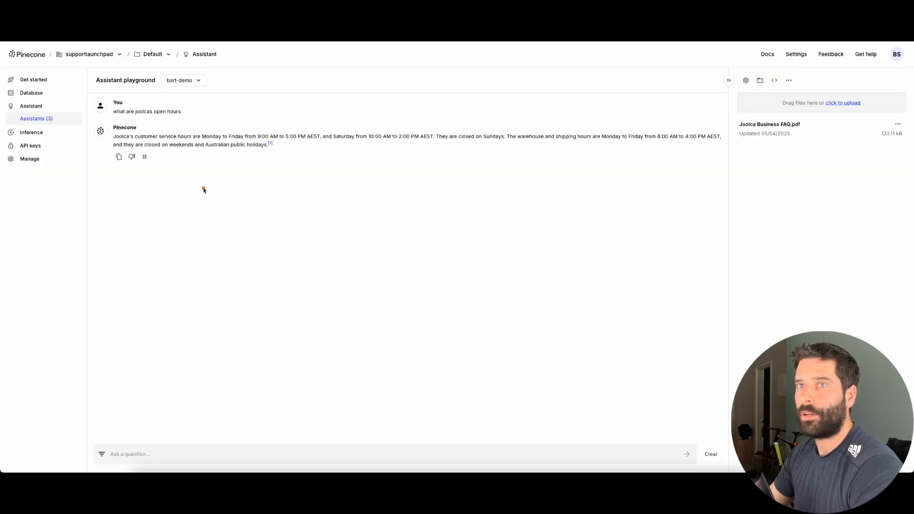
drag(204, 188, 178, 87)
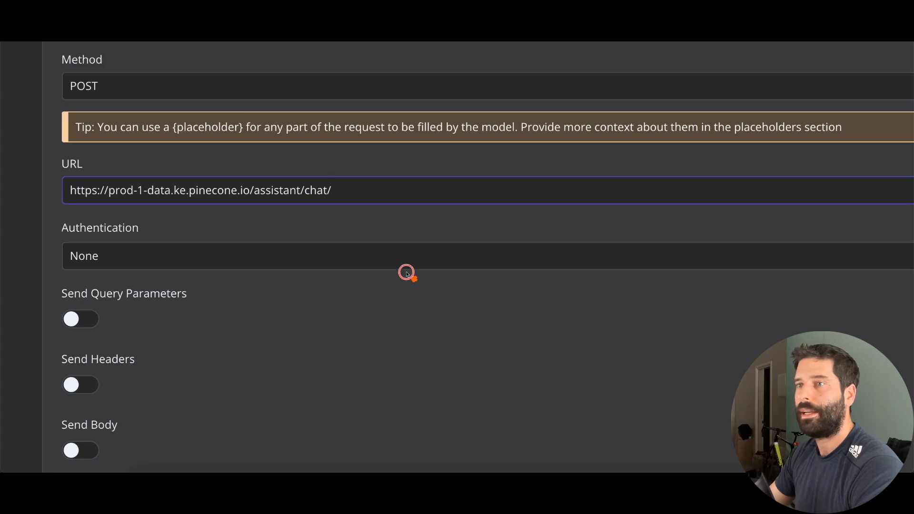
drag(416, 280, 352, 198)
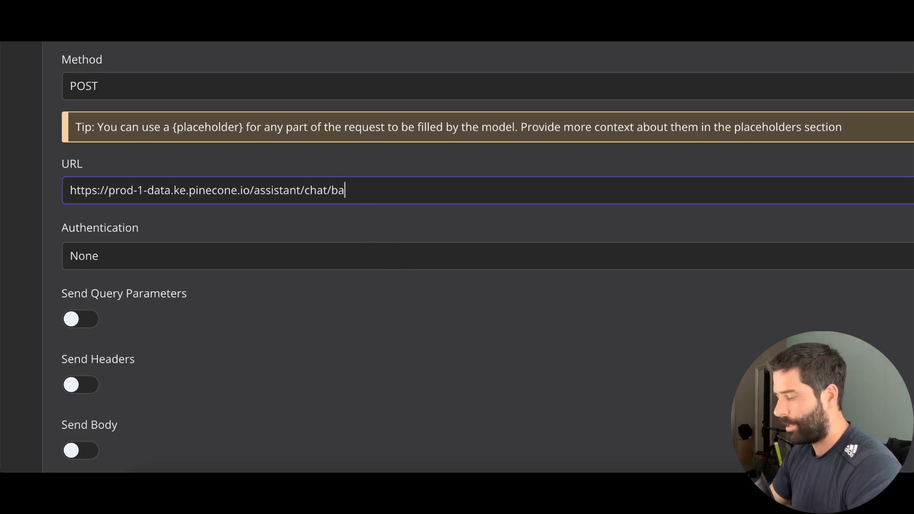
text(bart-demo)
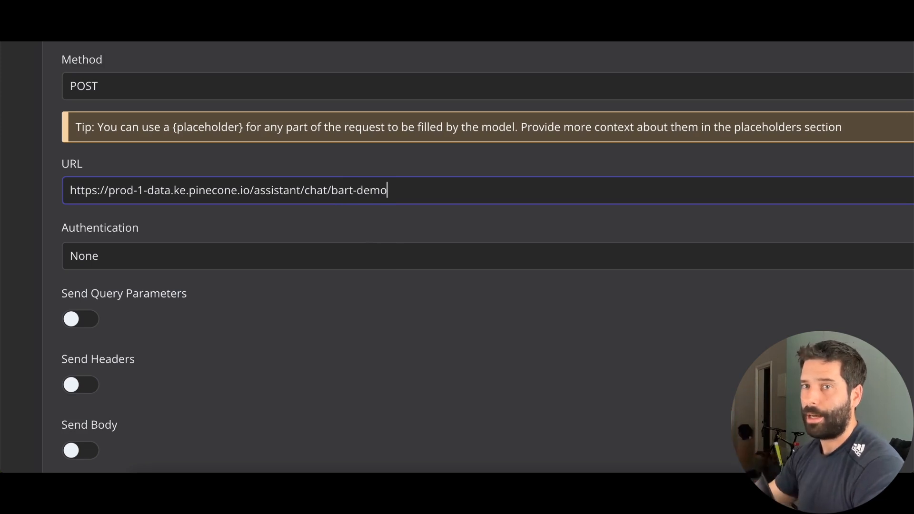
scroll(174, 279, down, 3)
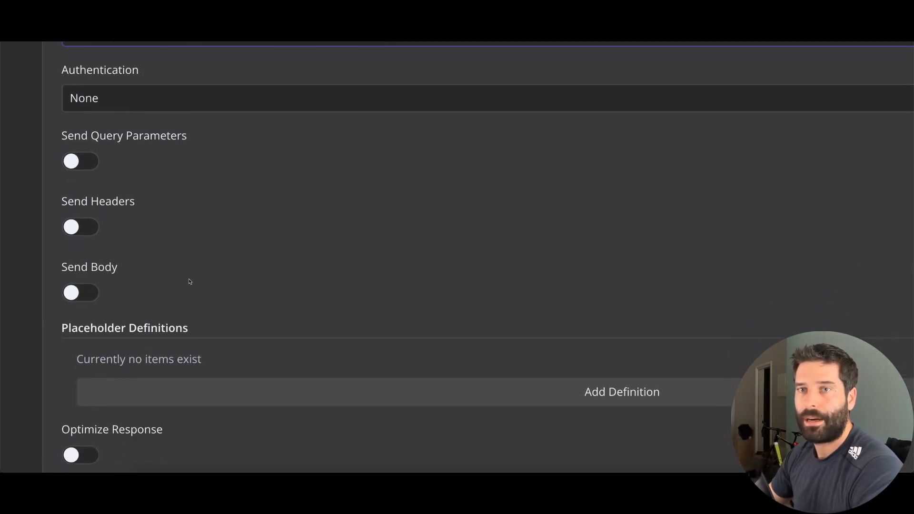
Turn on Send Headers and add Api-Key as the first header name
click(87, 228)
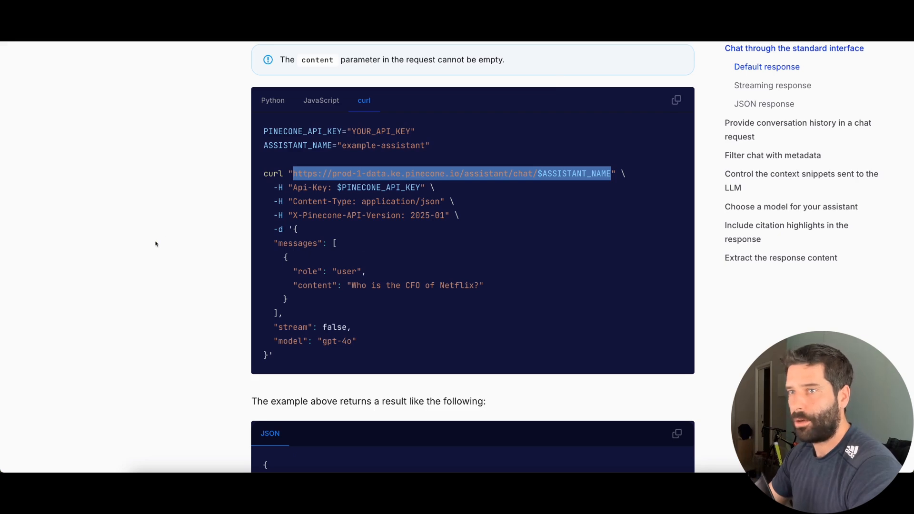
drag(293, 187, 419, 187)
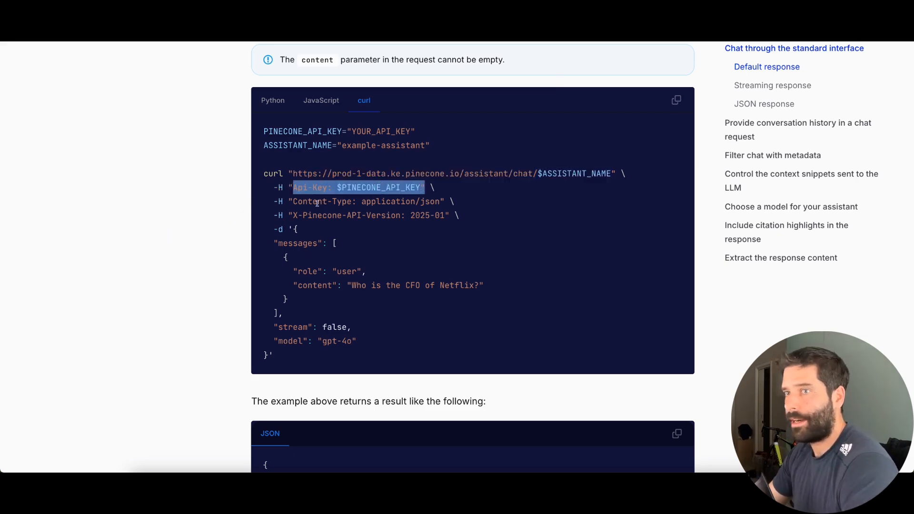
drag(293, 201, 437, 202)
drag(293, 215, 442, 216)
click(313, 216)
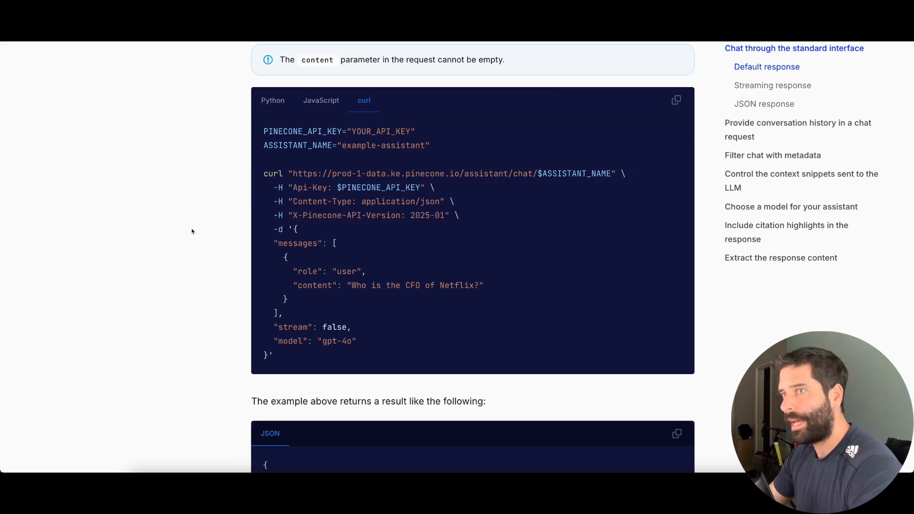
drag(293, 188, 317, 189)
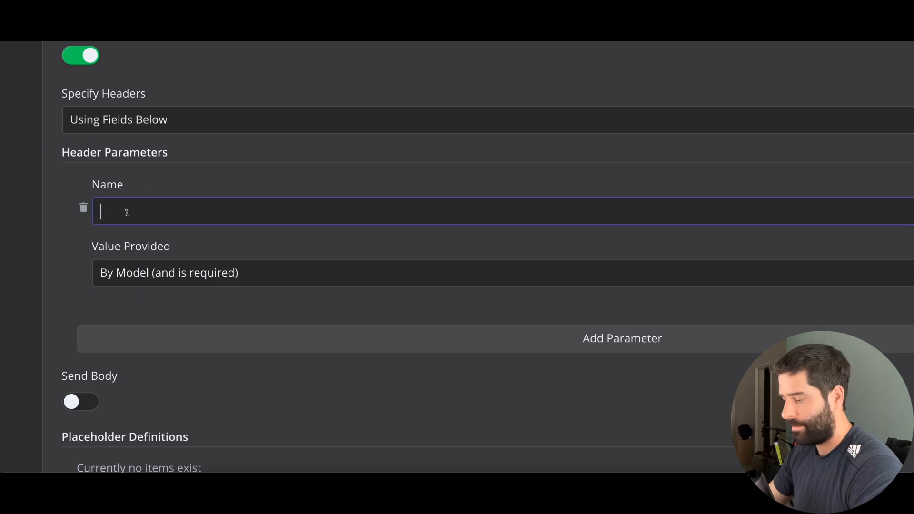
key(ctrl+v)
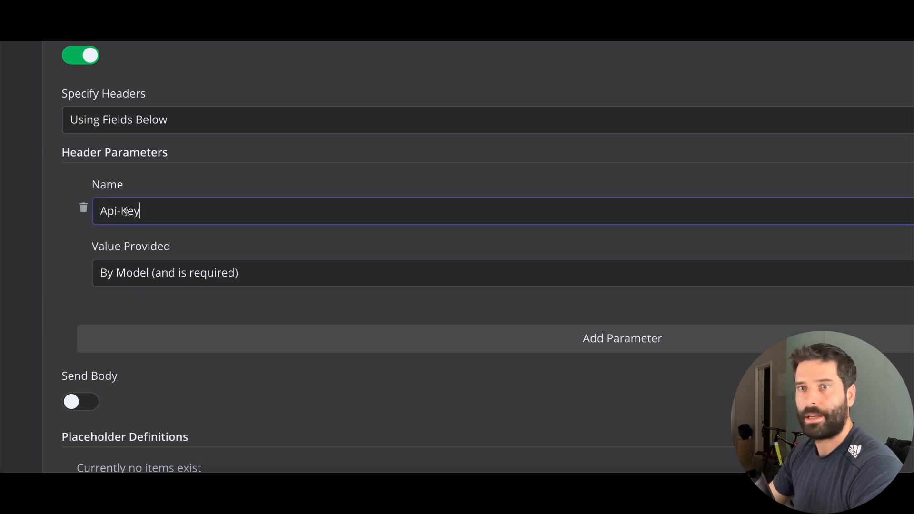
Add Content-Type and X-Pinecone-API-Version as the second and third headers
click(143, 342)
scroll(143, 341, down, 4)
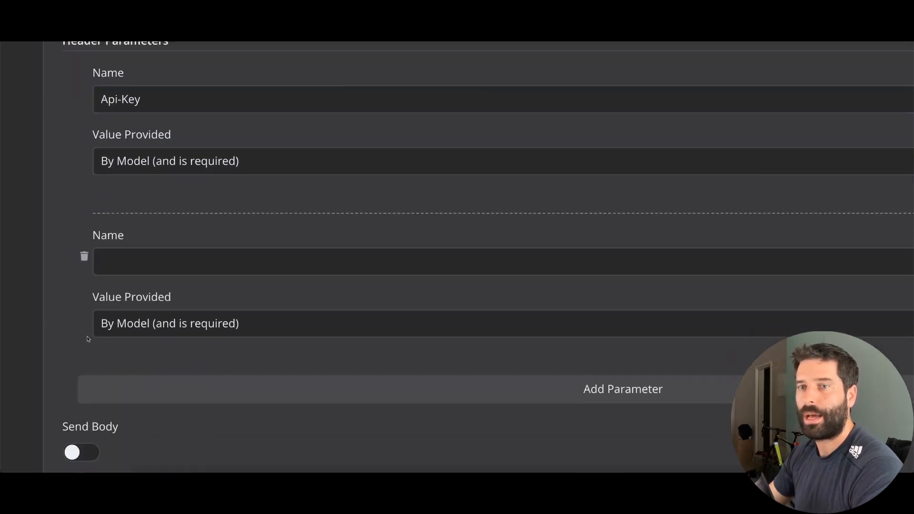
drag(293, 202, 343, 203)
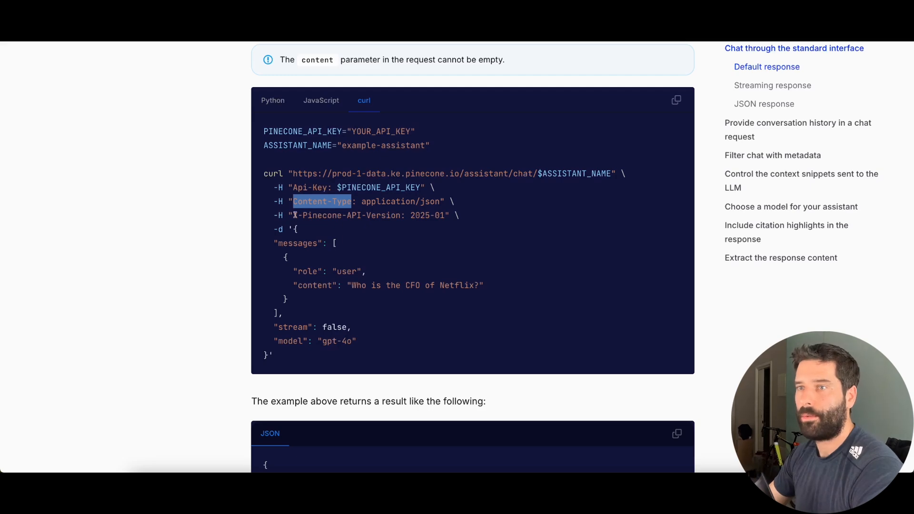
drag(295, 215, 373, 215)
key(ctrl+c)
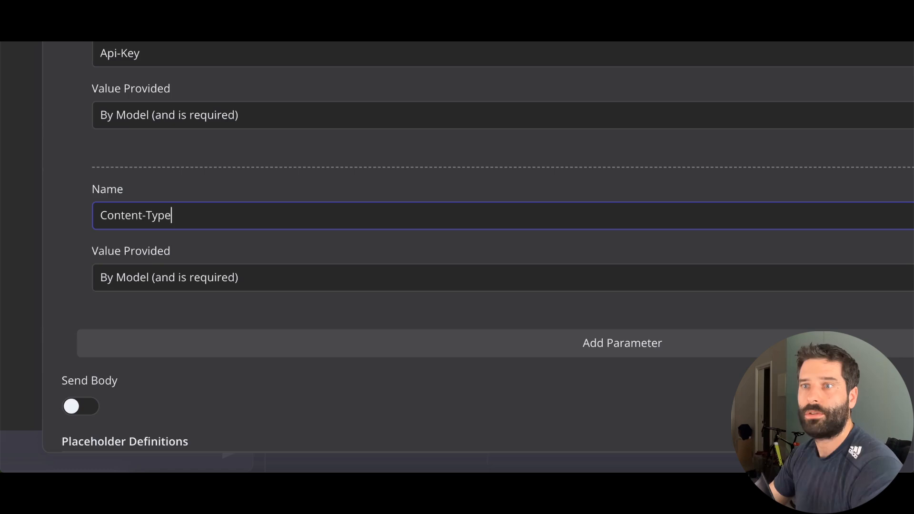
click(157, 329)
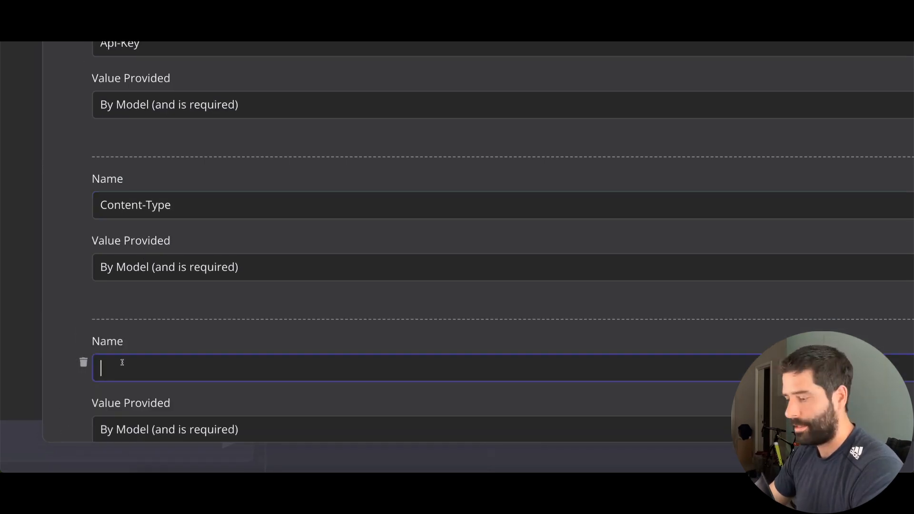
key(ctrl+v)
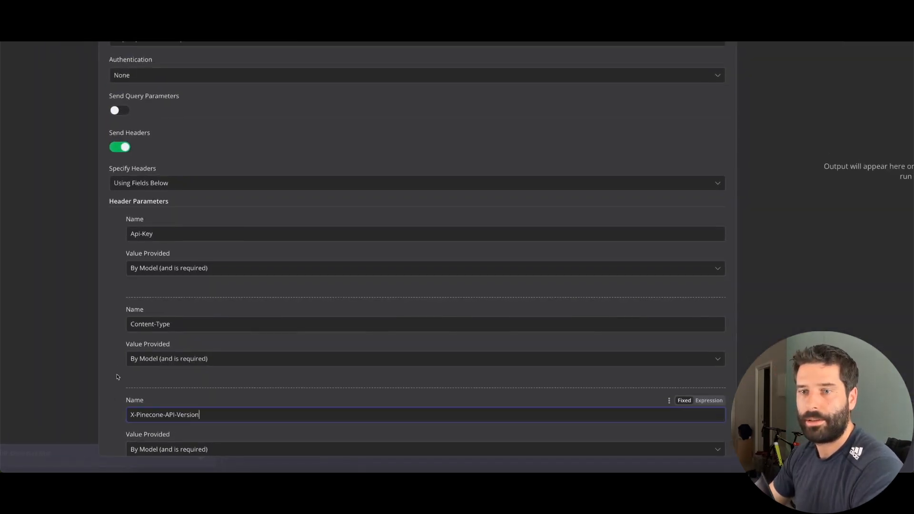
click(118, 377)
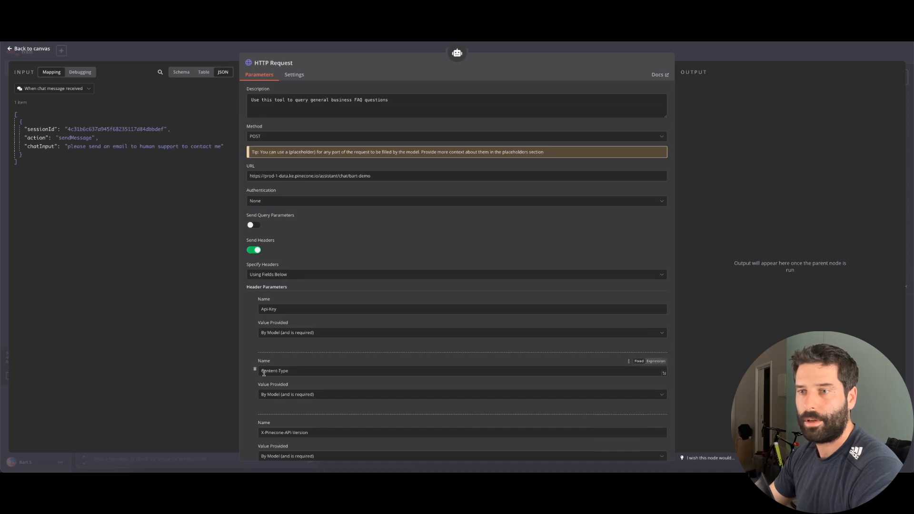
Set the Api-Key header's Value Provided to Using Field Below
scroll(136, 329, down, 2)
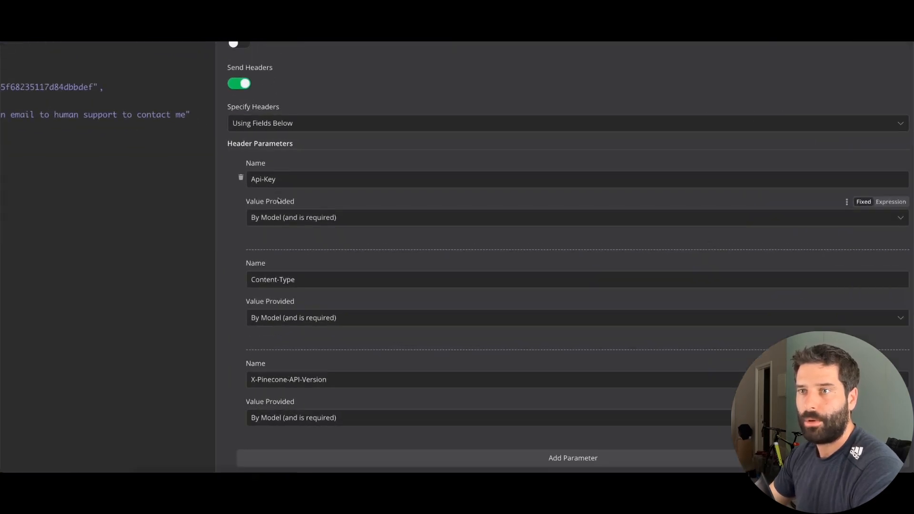
click(282, 208)
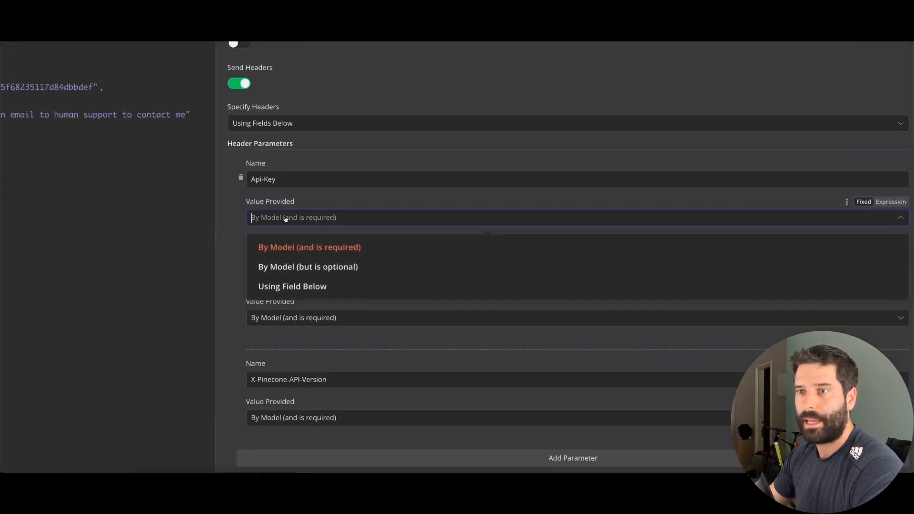
click(279, 285)
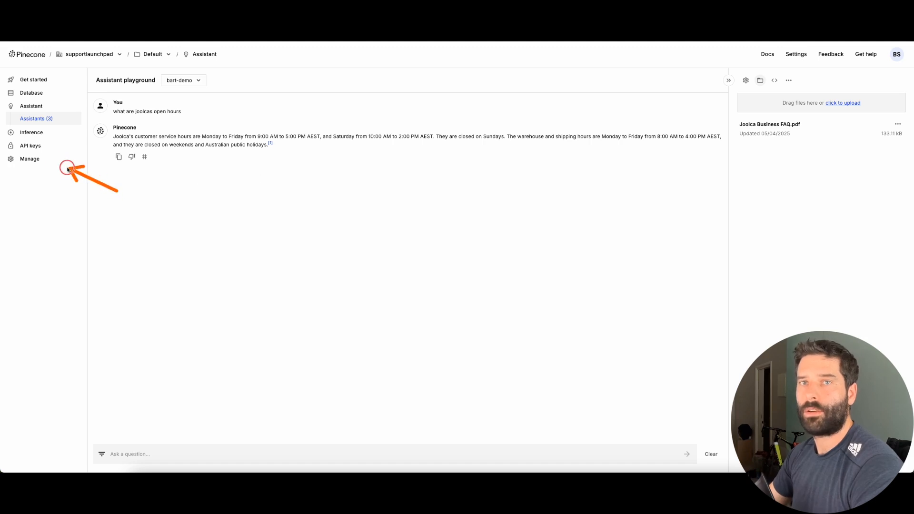
Create a Pinecone API key named bart-demo and copy its value
click(33, 146)
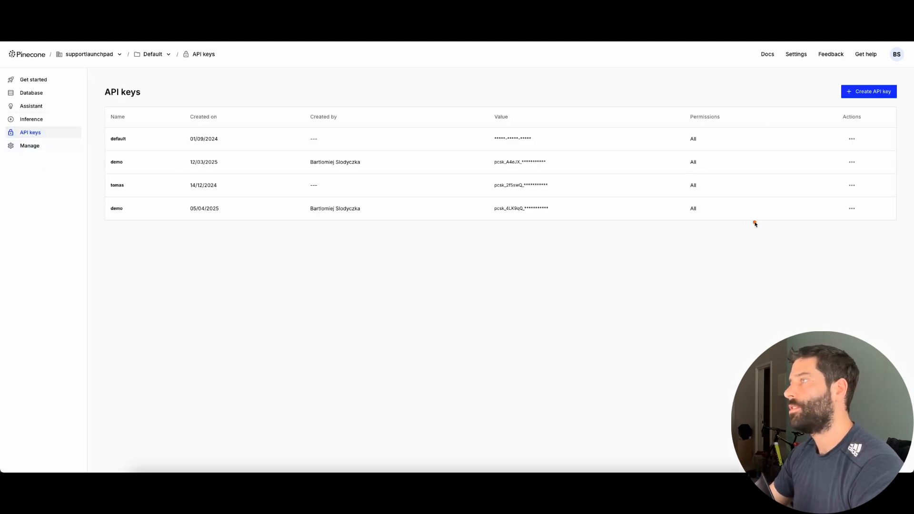
click(866, 91)
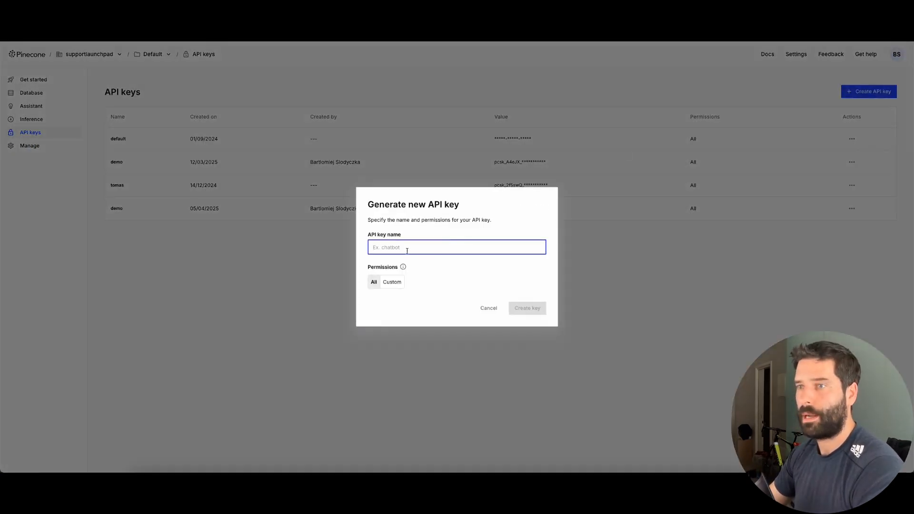
text(bart-demo)
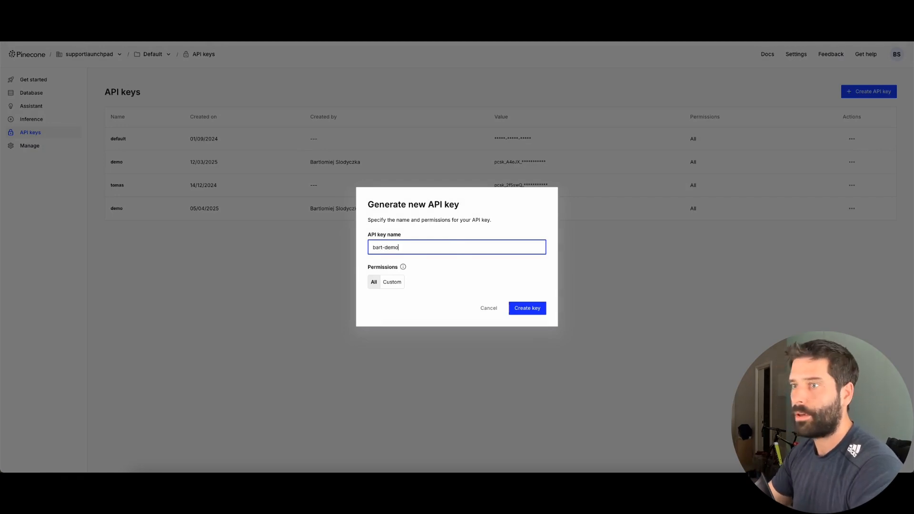
click(527, 307)
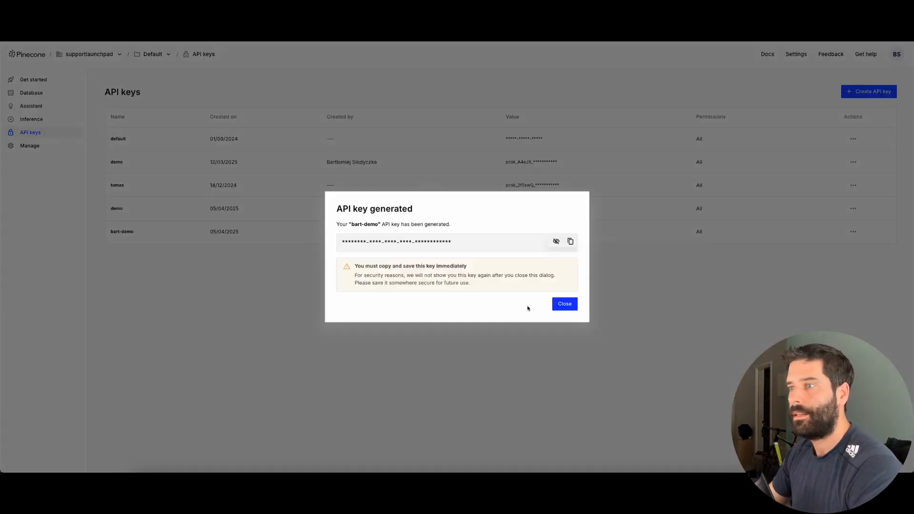
click(570, 241)
click(565, 304)
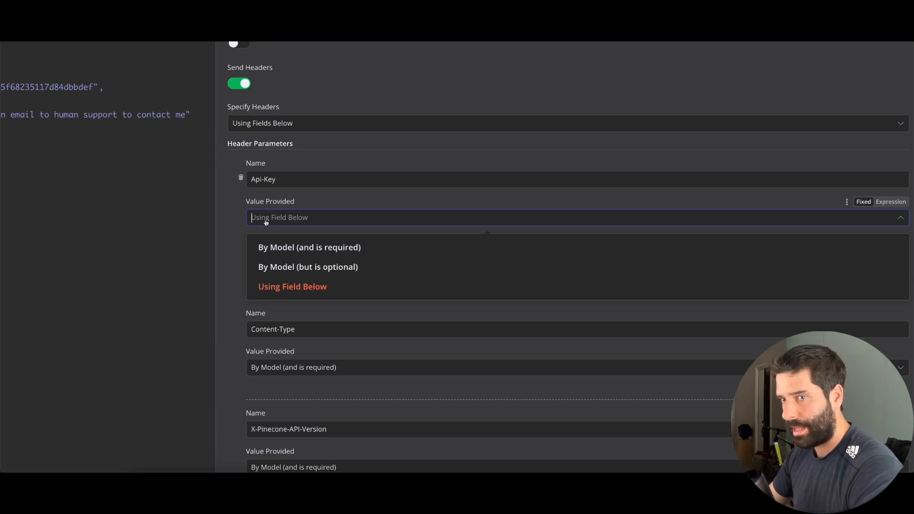
Paste the Pinecone API key into the Api-Key header and set Content-Type to application/json
click(265, 286)
click(269, 257)
key(ctrl+v)
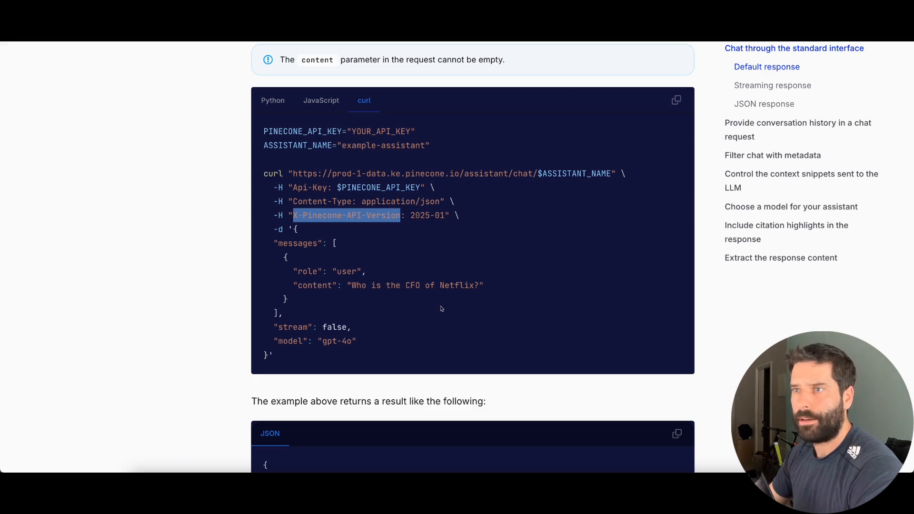
mouse_move(442, 309)
mouse_down()
mouse_move(343, 191)
mouse_move(404, 193)
mouse_up()
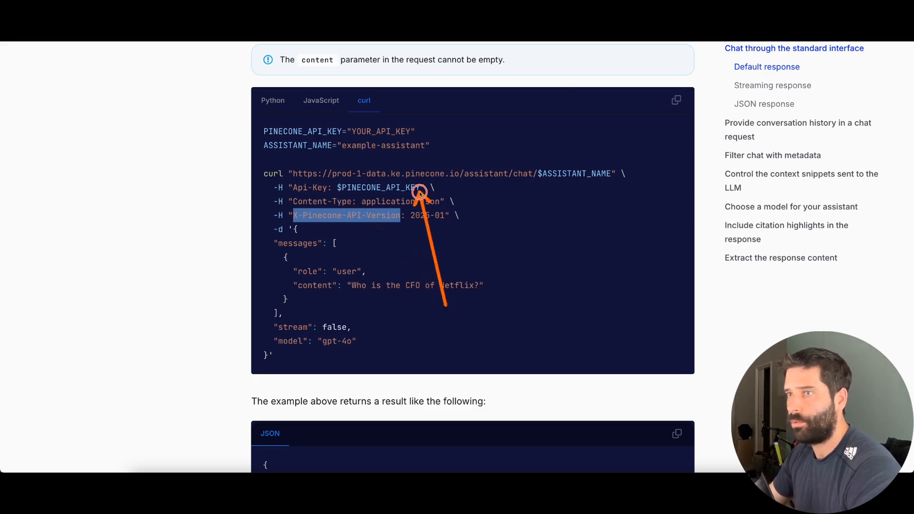
drag(361, 201, 440, 201)
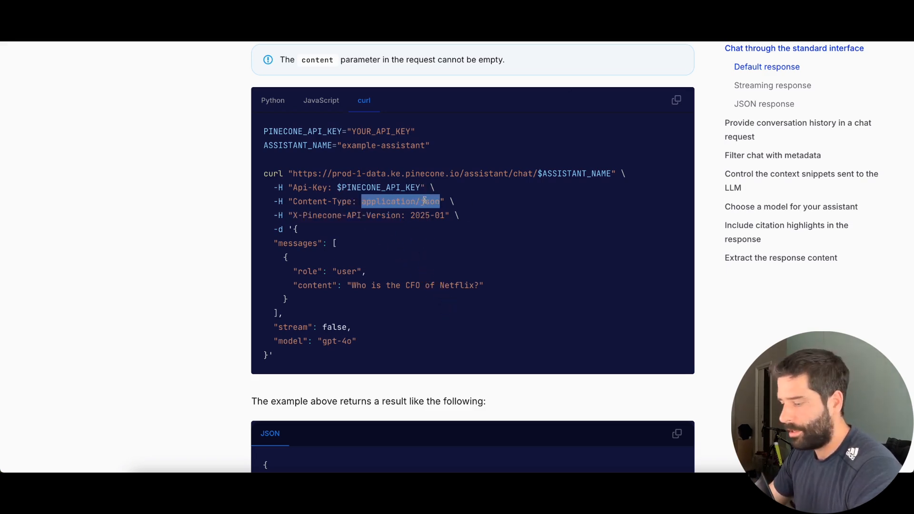
click(205, 24)
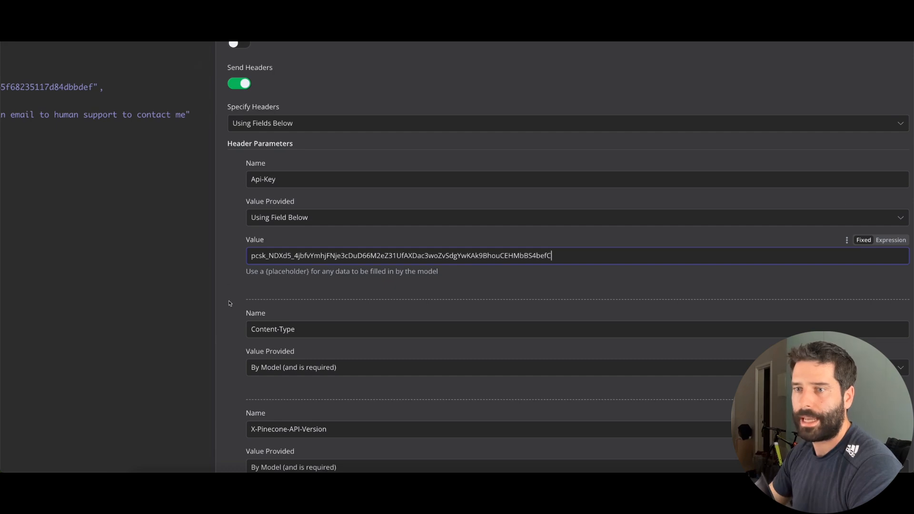
scroll(229, 303, down, 2)
click(265, 275)
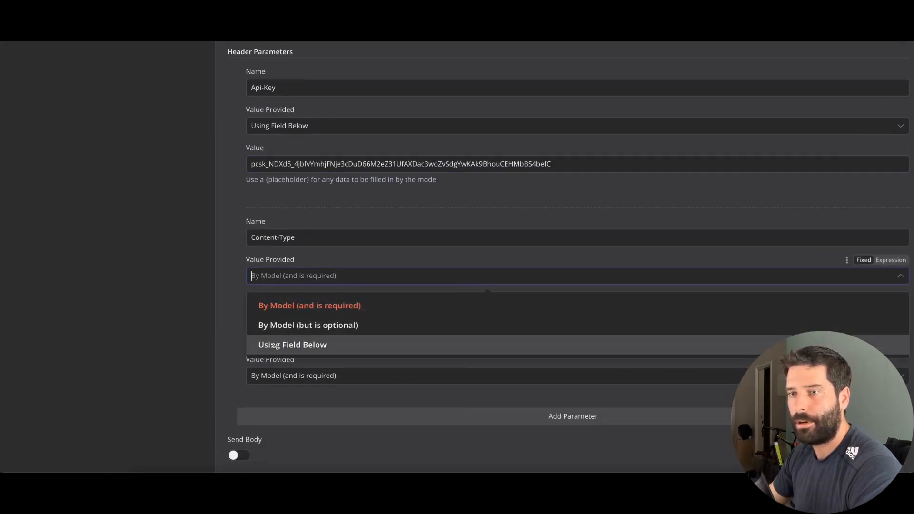
click(278, 342)
click(279, 314)
key(ctrl+v)
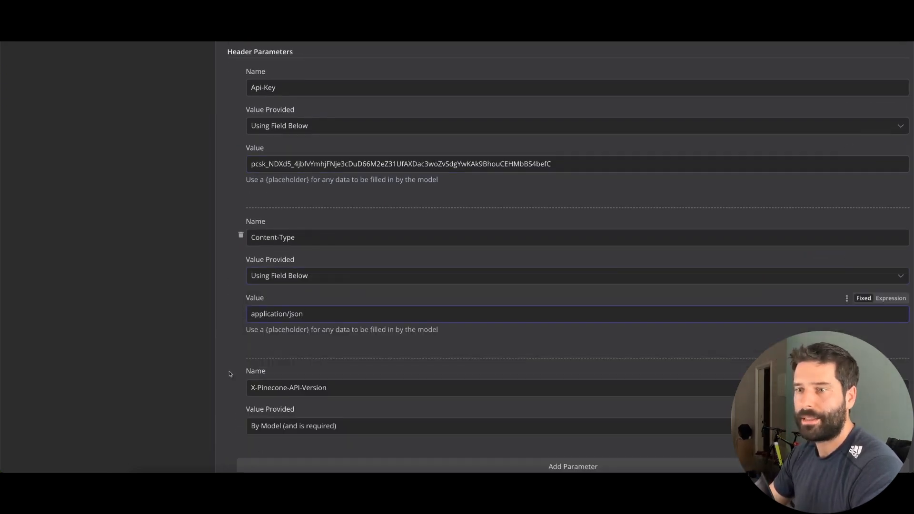
Set the X-Pinecone-API-Version header to the fixed value 2025-01 from the chat example
scroll(231, 374, down, 2)
click(495, 24)
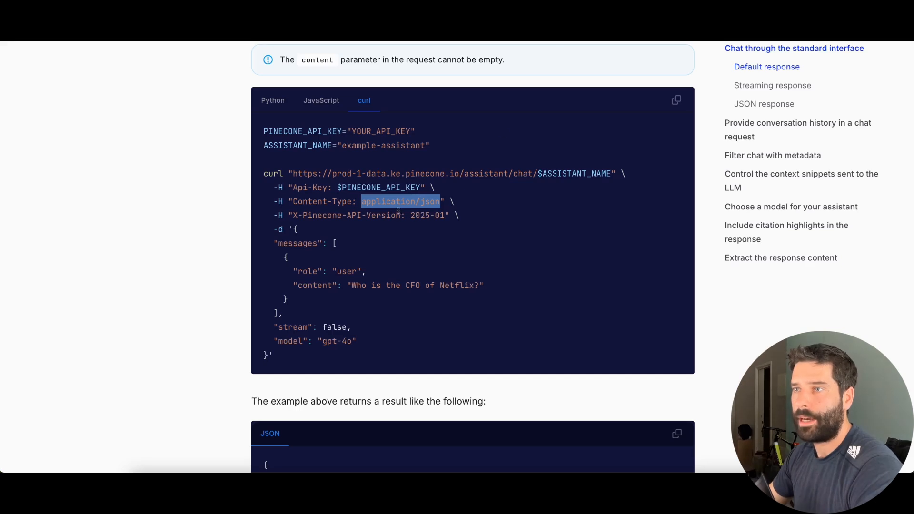
drag(319, 218, 444, 217)
key(ctrl+shift+Tab)
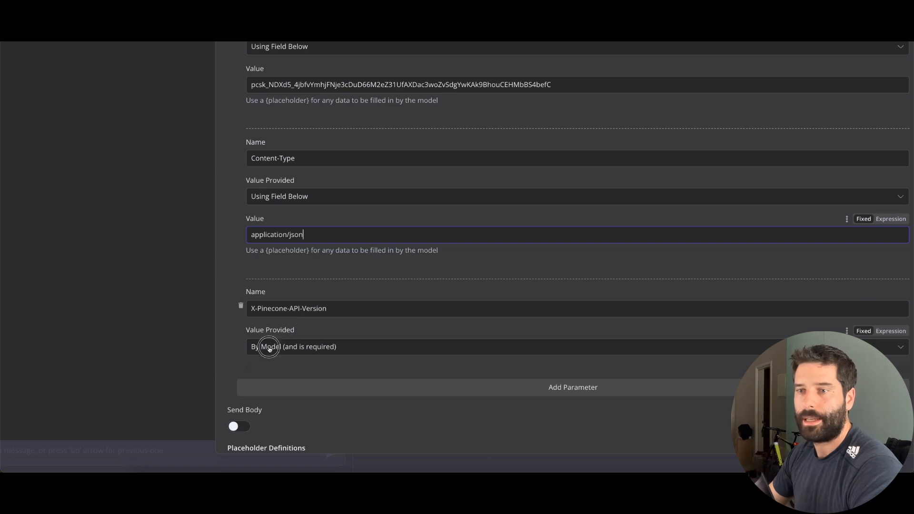
click(265, 347)
click(301, 414)
click(284, 386)
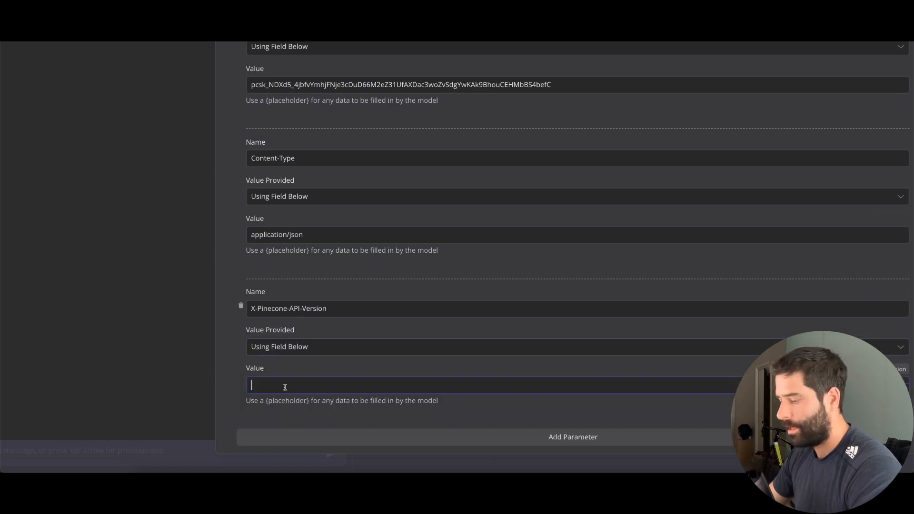
key(ctrl+v)
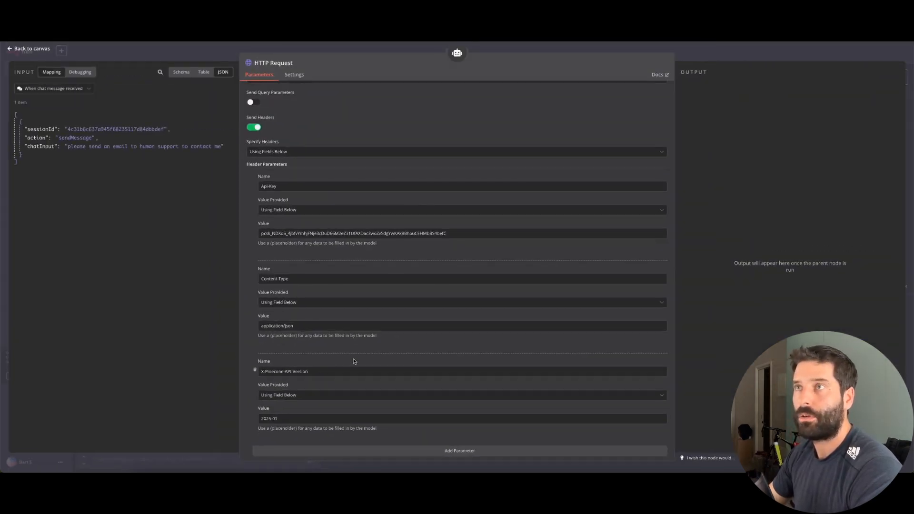
Copy the JSON body from Pinecone's curl chat example
key(ctrl+Tab)
scroll(419, 215, down, 1)
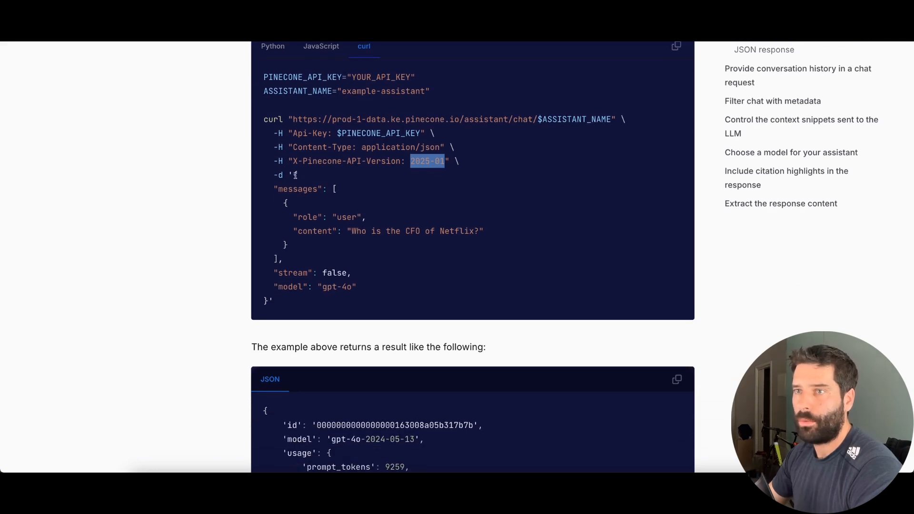
drag(295, 175, 268, 299)
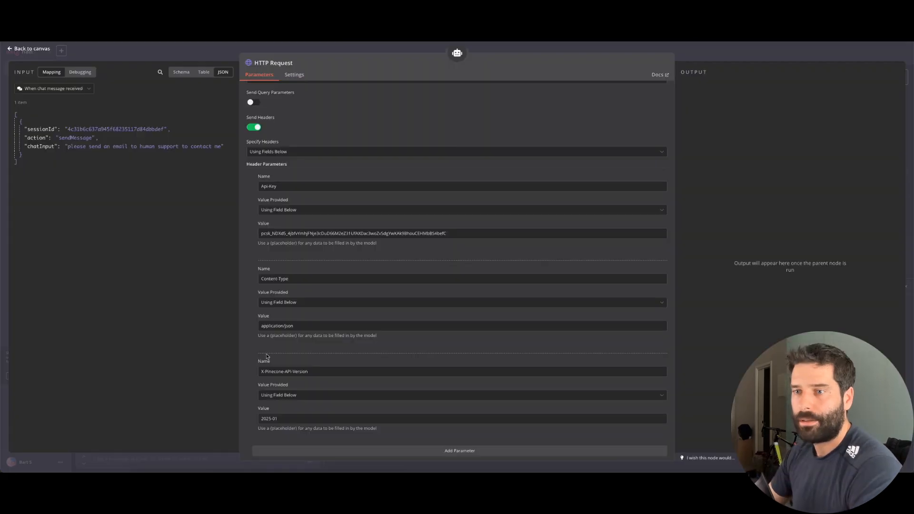
scroll(254, 296, down, 5)
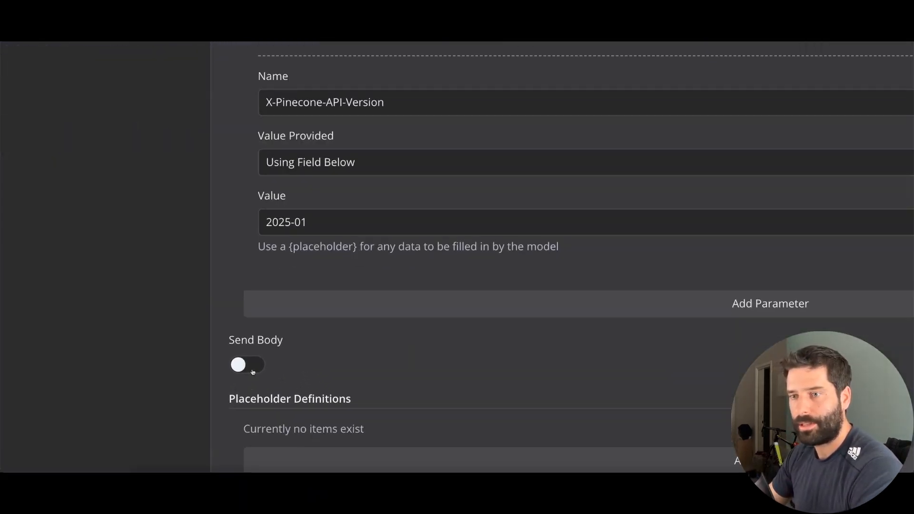
Enable Send Body using JSON and paste Pinecone's example chat body
click(254, 381)
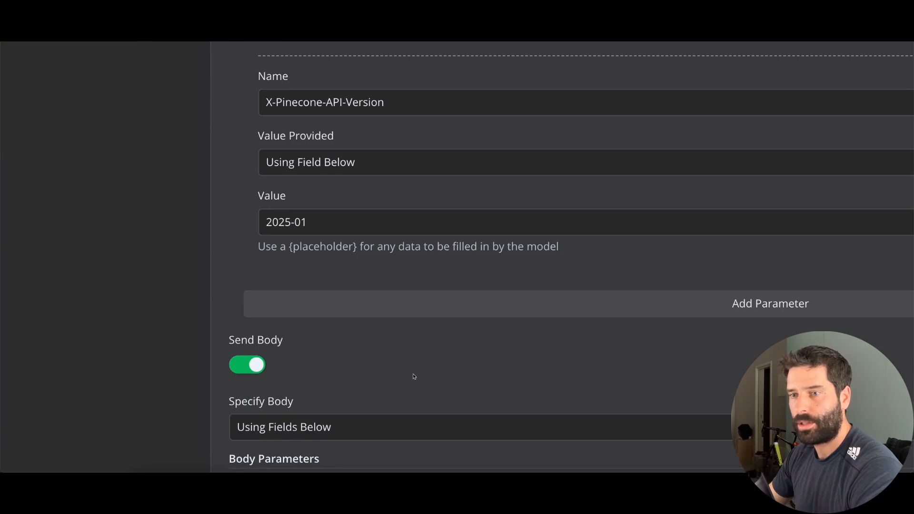
scroll(413, 376, down, 4)
click(347, 304)
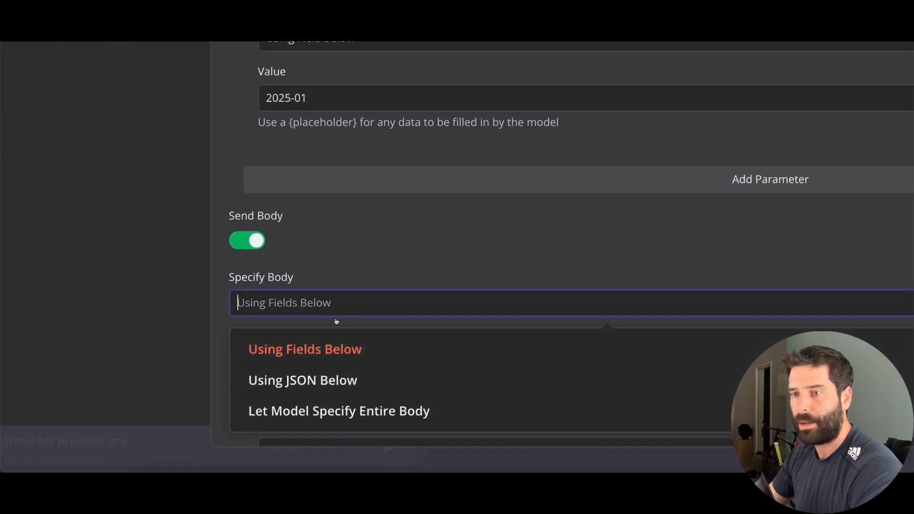
click(317, 385)
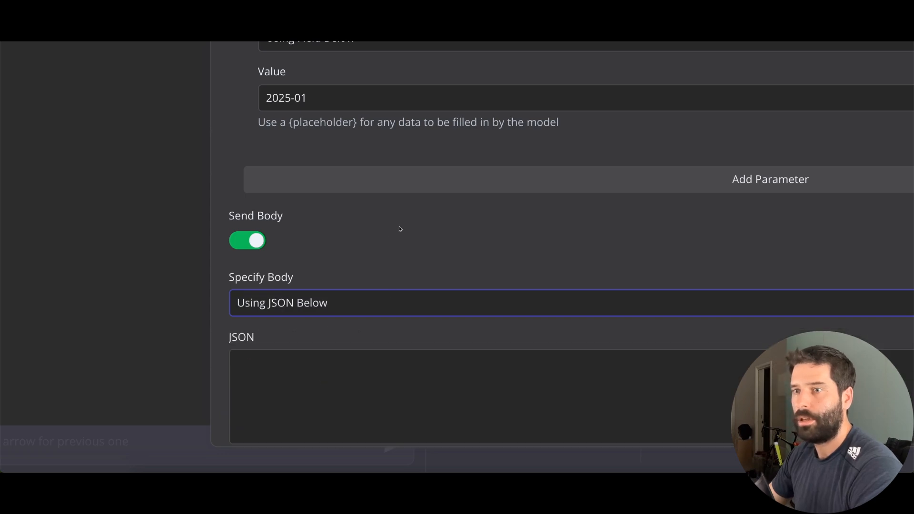
scroll(381, 232, down, 3)
click(338, 313)
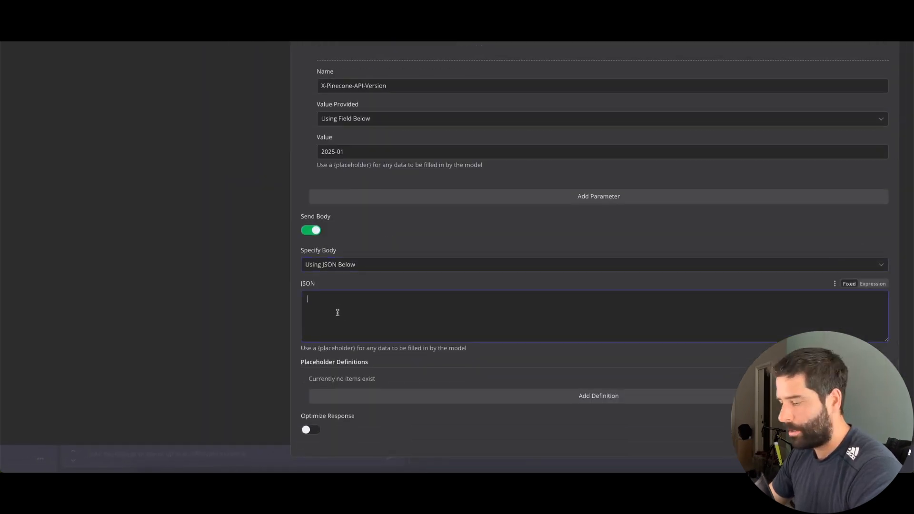
key(ctrl+v)
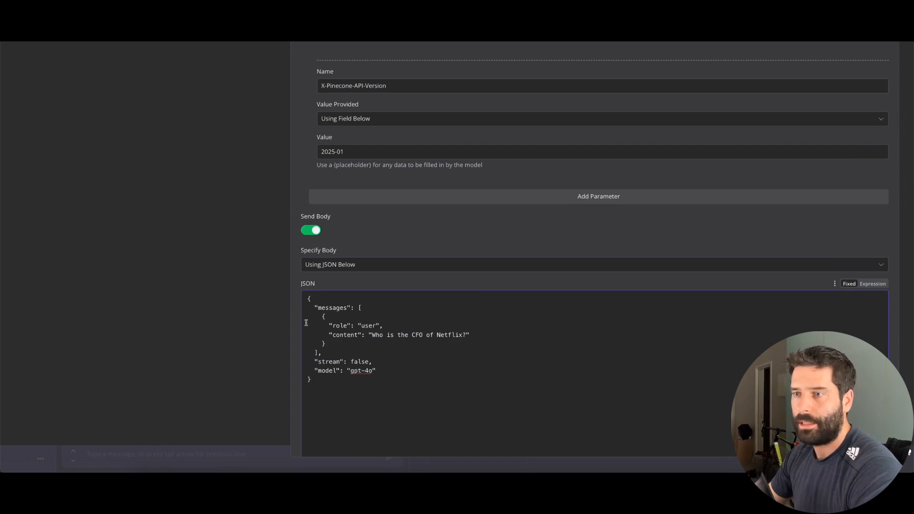
Review the pasted body's model gpt-4o and stream false lines, selecting the sample question
drag(314, 300, 304, 299)
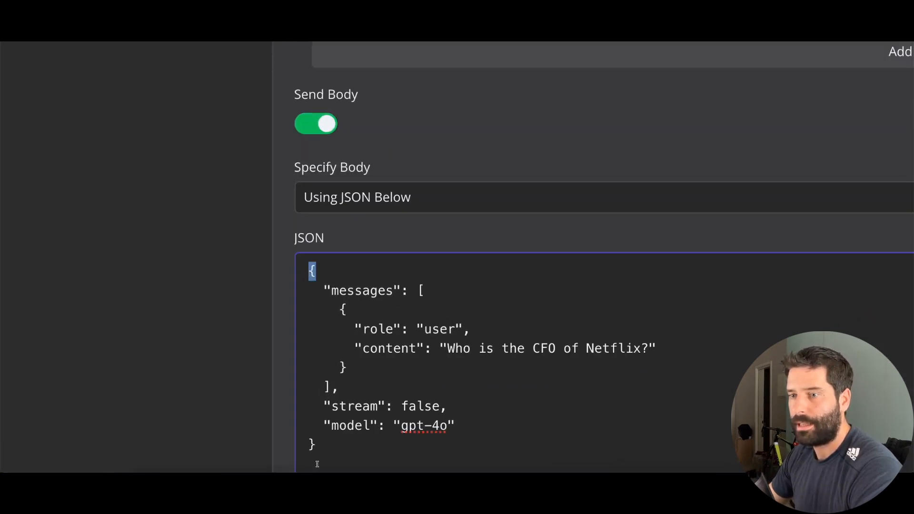
click(326, 445)
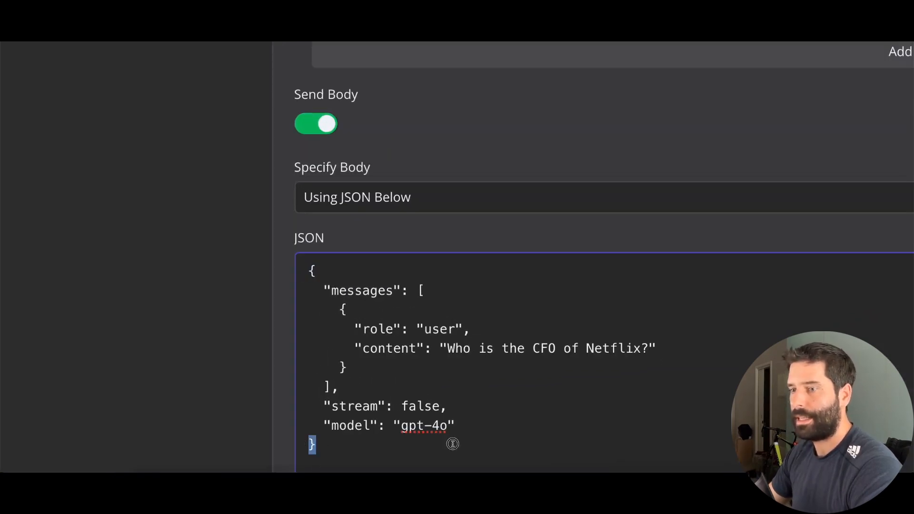
drag(449, 429, 306, 426)
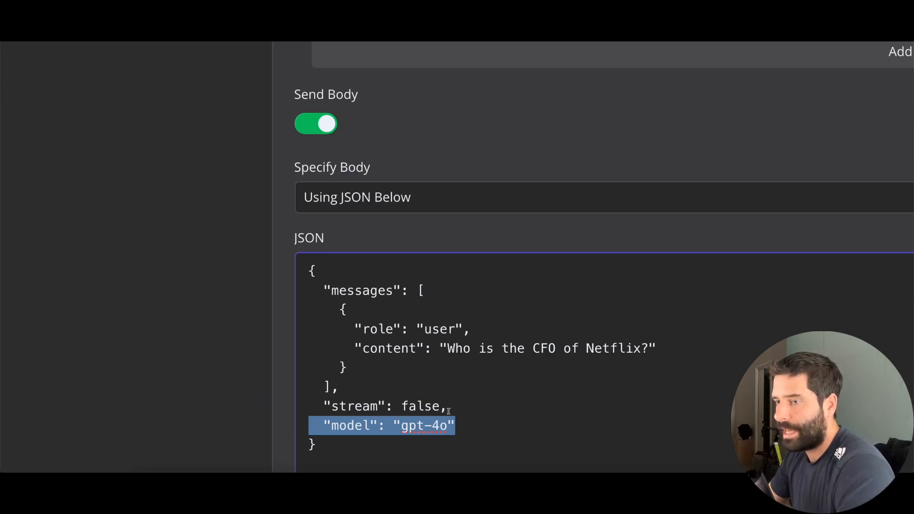
drag(458, 409, 292, 406)
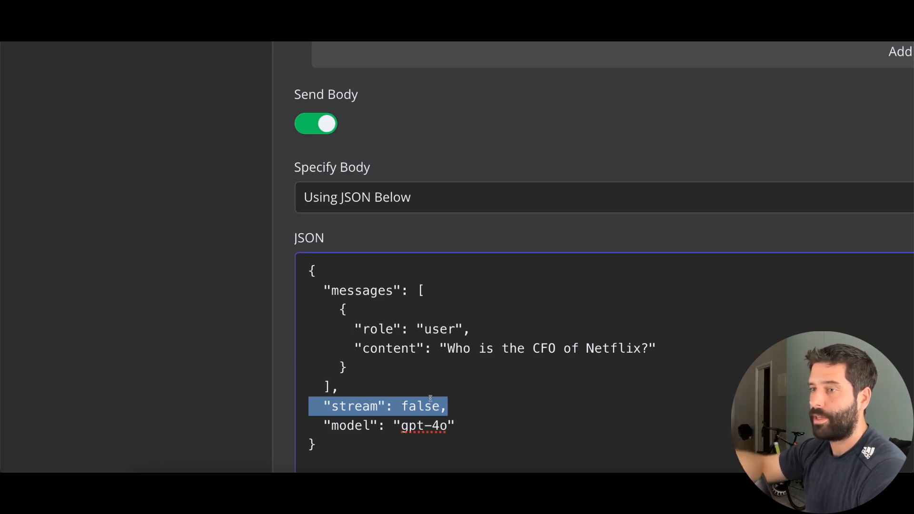
drag(644, 351, 450, 356)
Replace the sample Netflix question in the message content with {rag-question}
key(BackSpace)
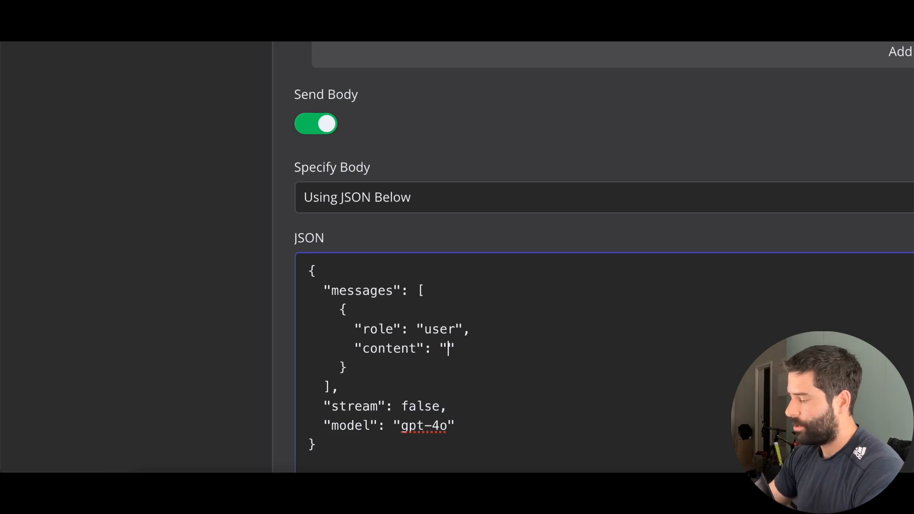
text({)
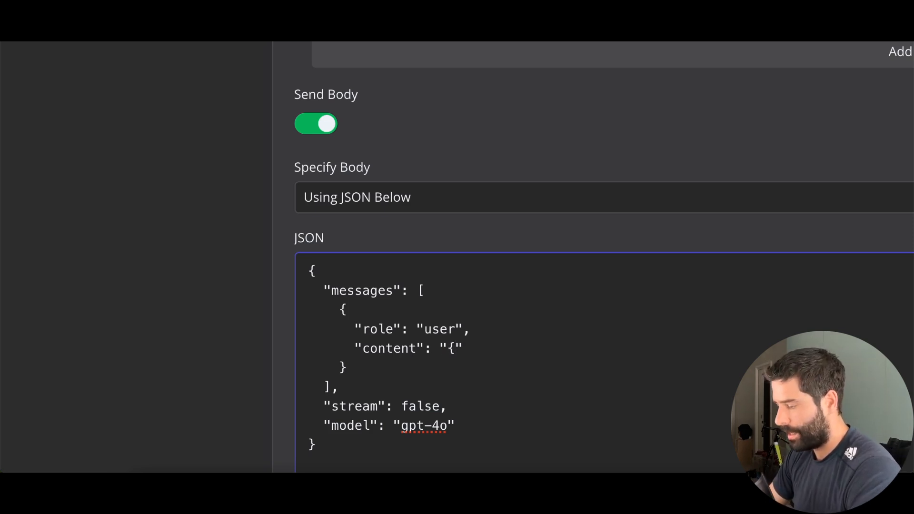
text(rag-quest)
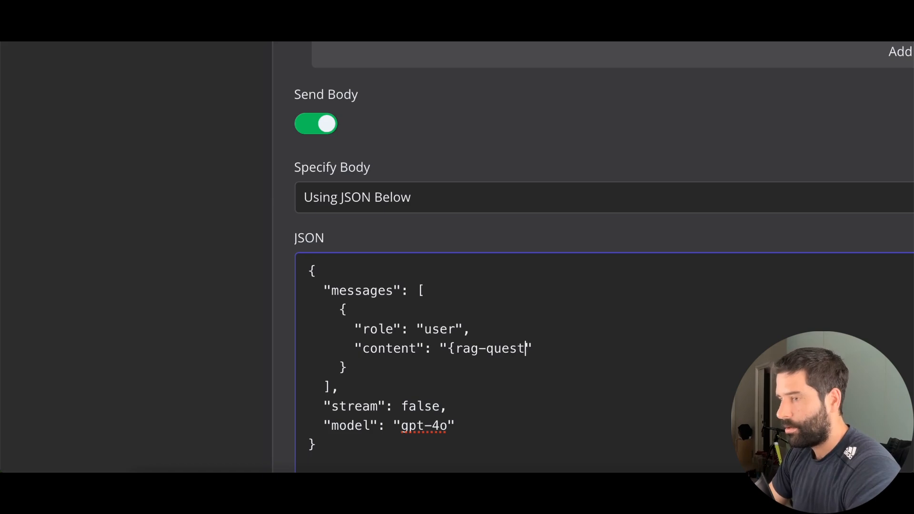
text(ion})
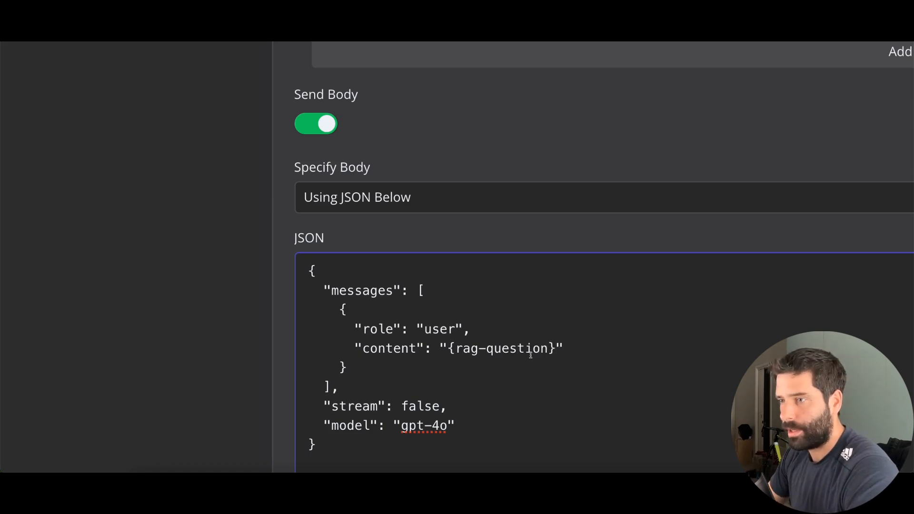
drag(554, 352, 450, 349)
key(ctrl+c)
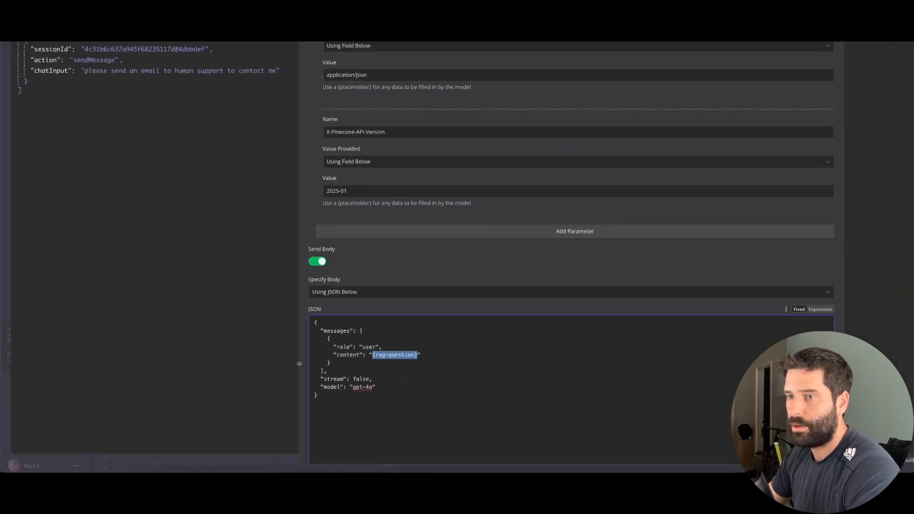
scroll(342, 395, down, 5)
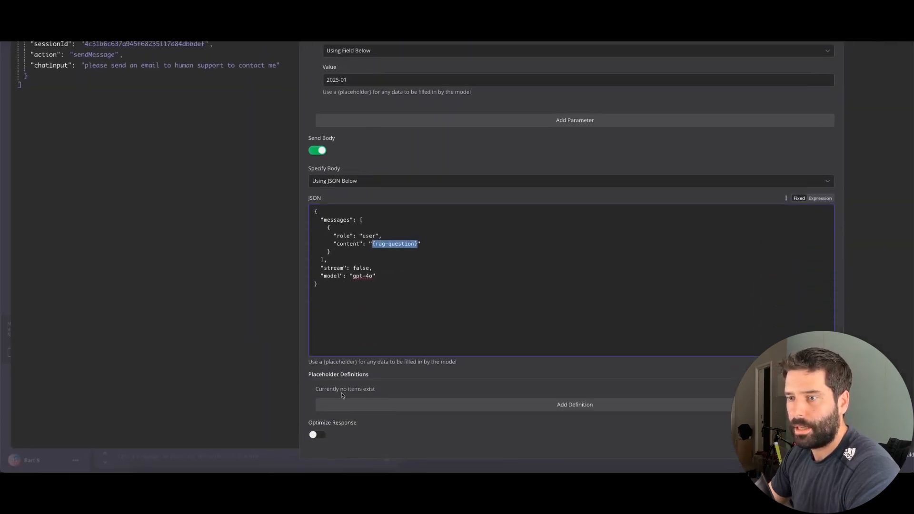
Define placeholder {rag-question} with description 'the question to ask the RAG agent'
click(374, 409)
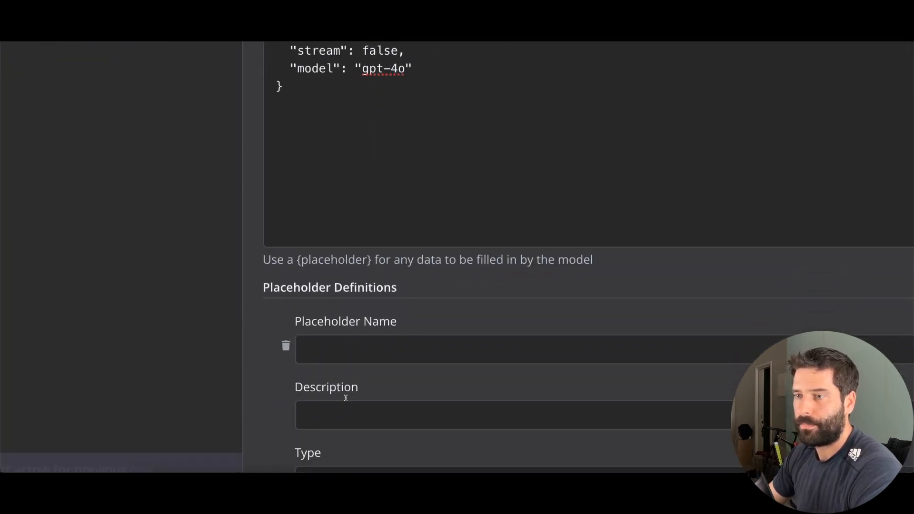
click(325, 352)
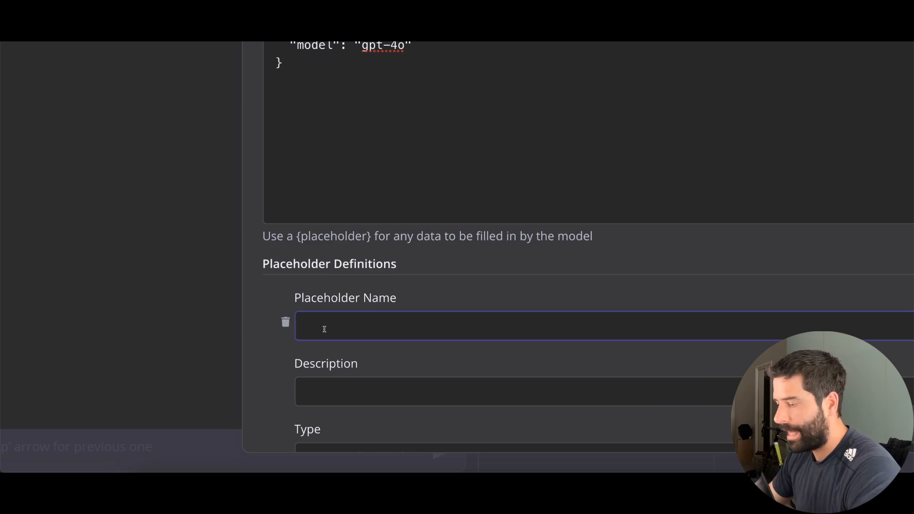
key(ctrl+v)
click(350, 416)
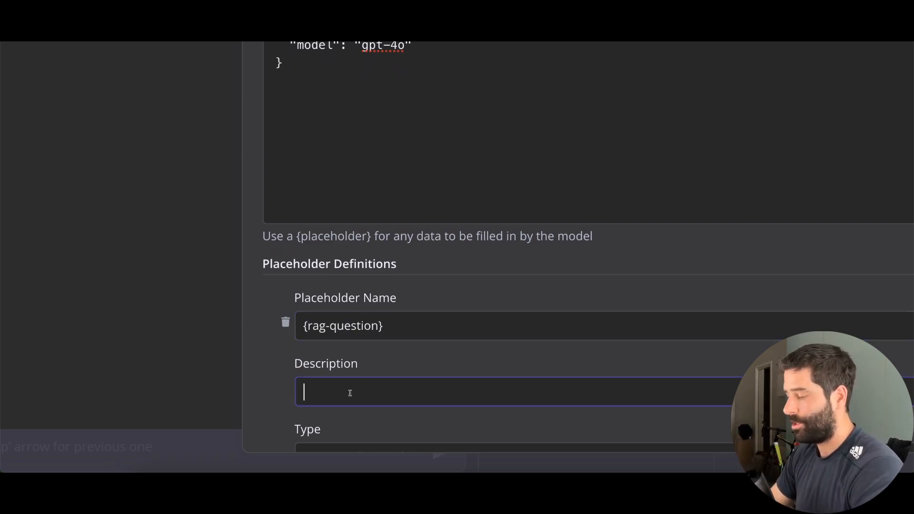
text(the qu)
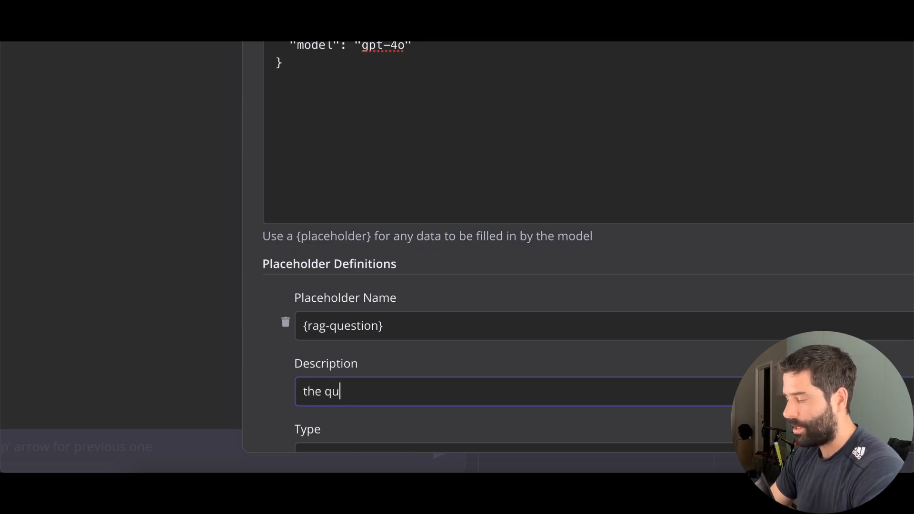
text(estion to ask the RAG agent)
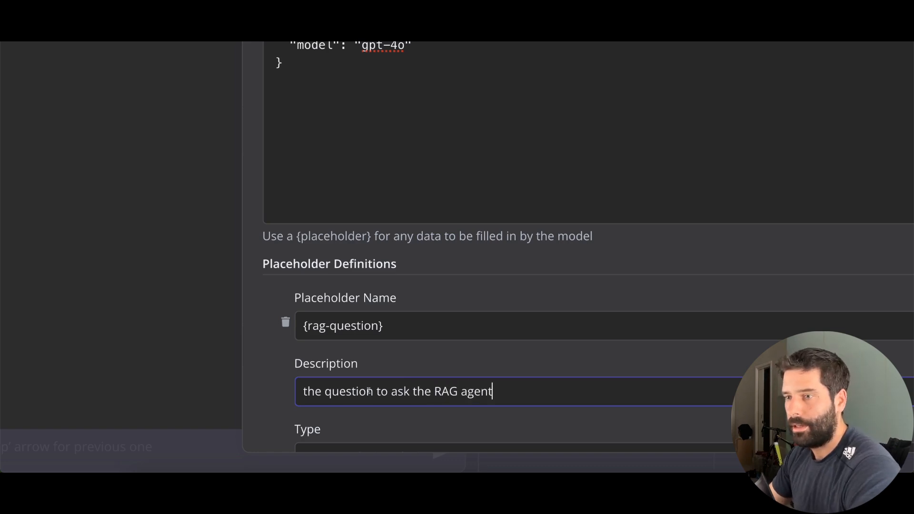
scroll(356, 387, down, 3)
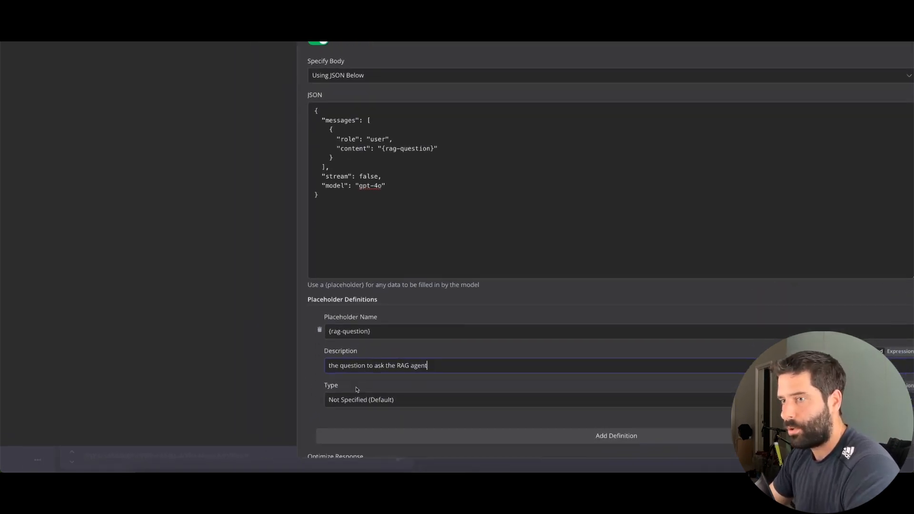
mouse_move(249, 365)
mouse_down()
mouse_move(341, 365)
mouse_move(337, 344)
mouse_up()
mouse_move(246, 217)
mouse_down()
mouse_move(336, 147)
mouse_move(389, 150)
mouse_up()
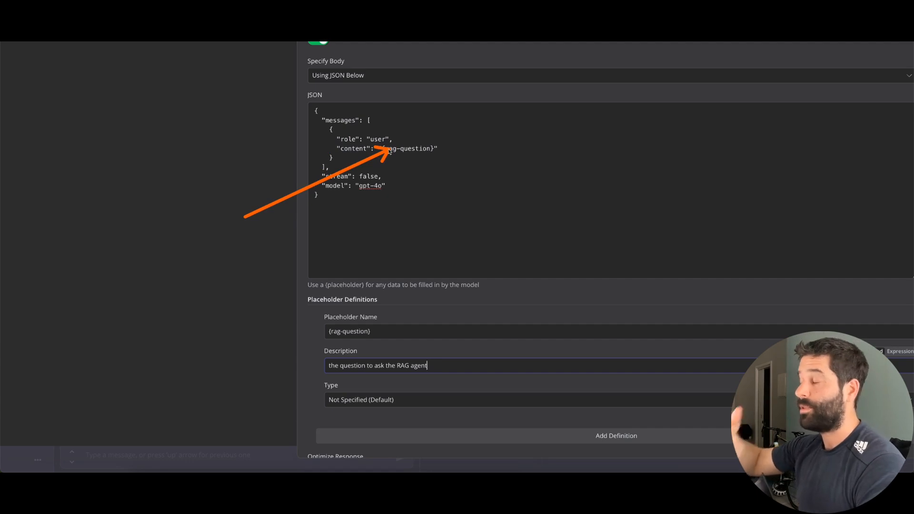
key(Escape)
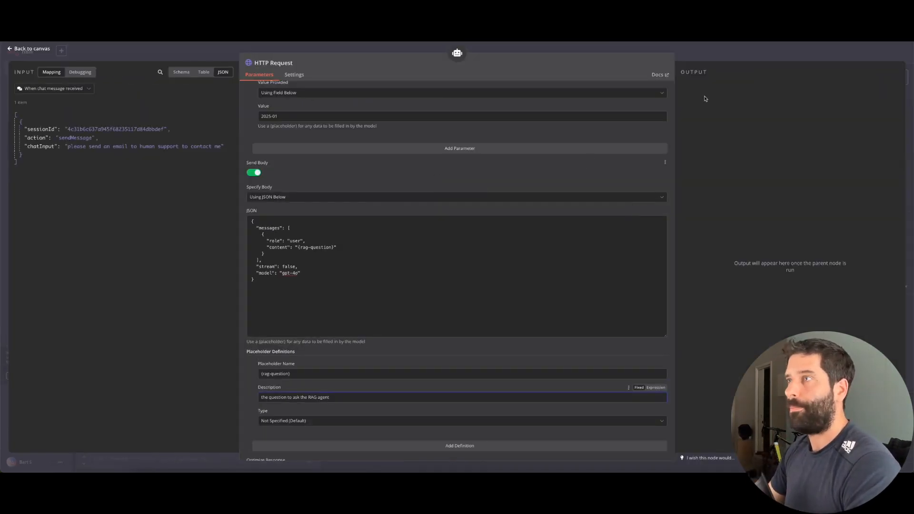
Rename the HTTP Request tool node to 'Rag Question' and return to the canvas
click(270, 64)
triple_click(310, 60)
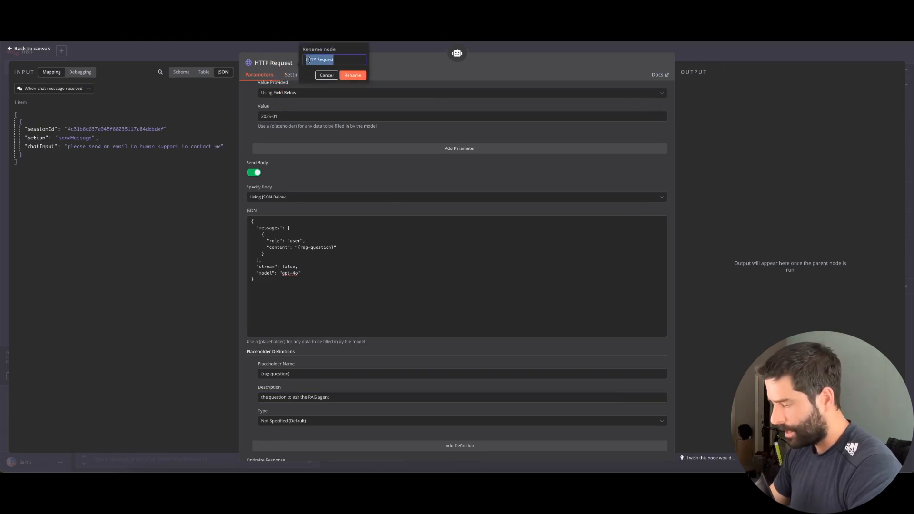
text(Rag Question)
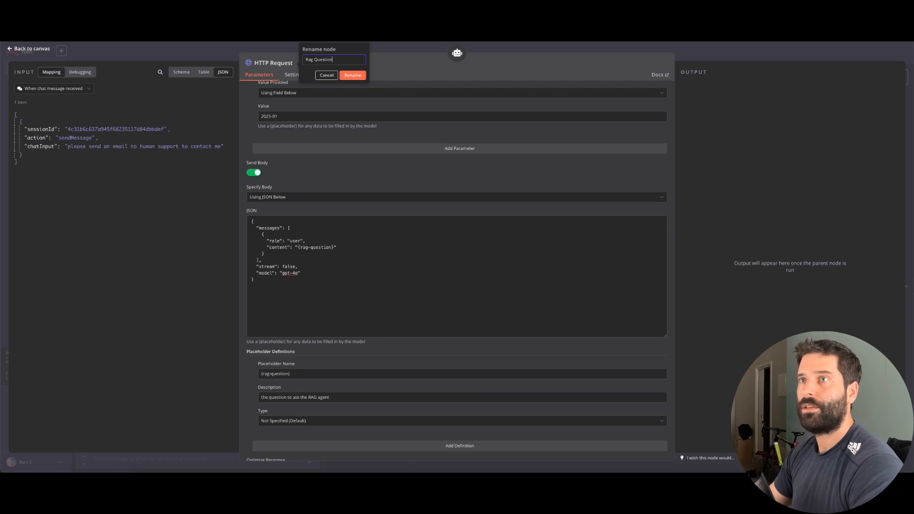
click(352, 74)
key(Escape)
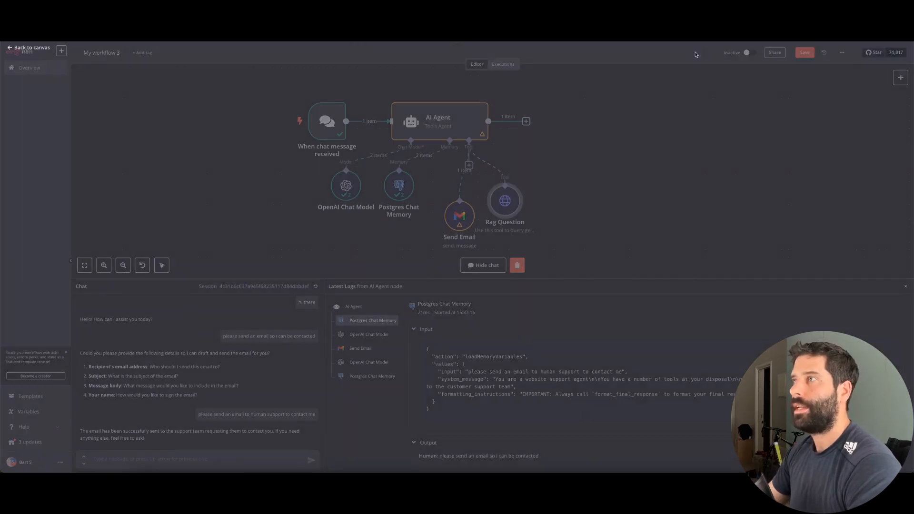
Append '2. RAG Question – Use this tool for general business FAQ questions' to the agent's system message
double_click(430, 122)
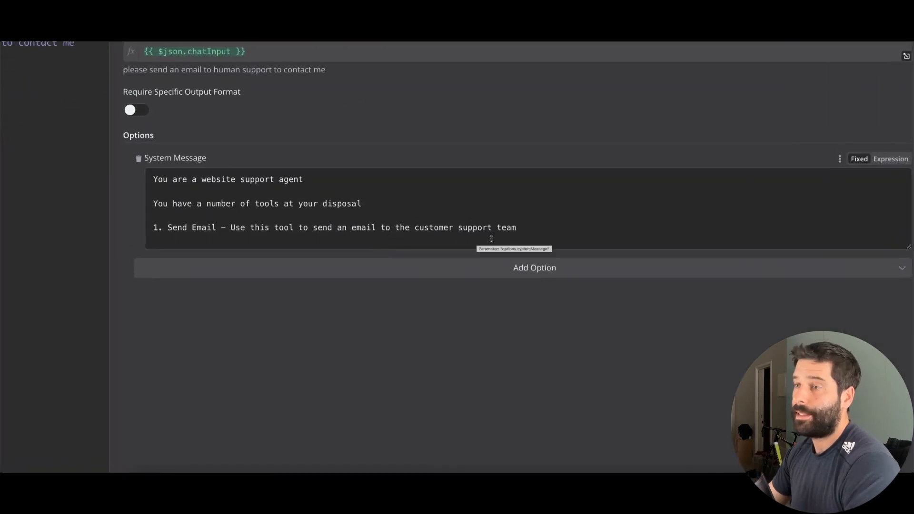
click(461, 234)
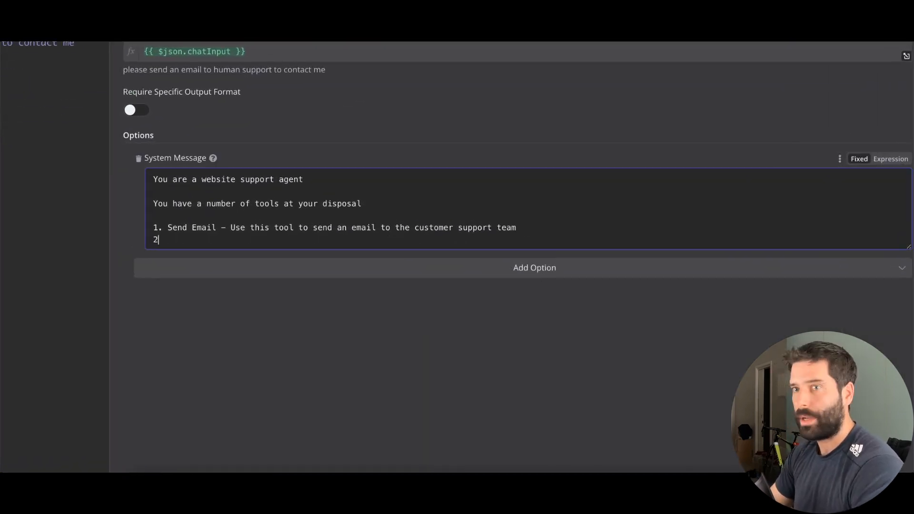
text(2. RAG Agent)
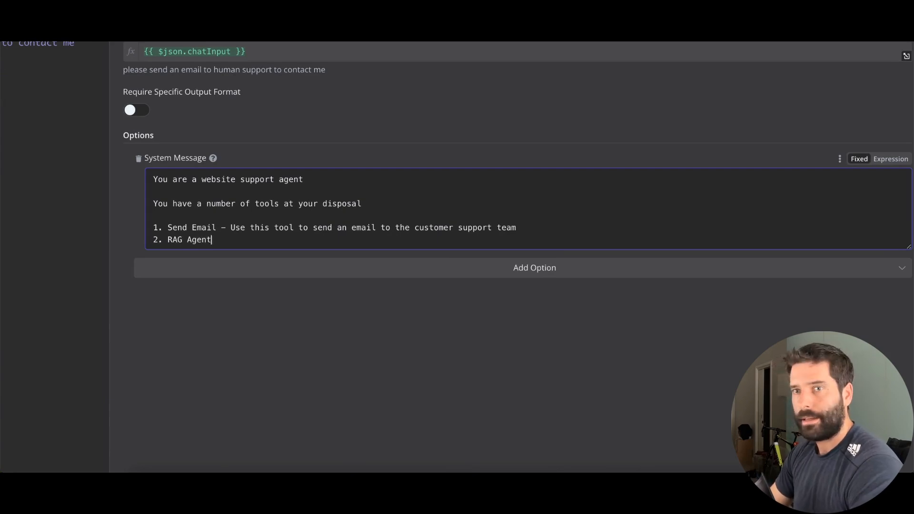
key(BackSpace)
key(BackSpace)
key(BackSpace)
key(BackSpace)
key(BackSpace)
text(Quest)
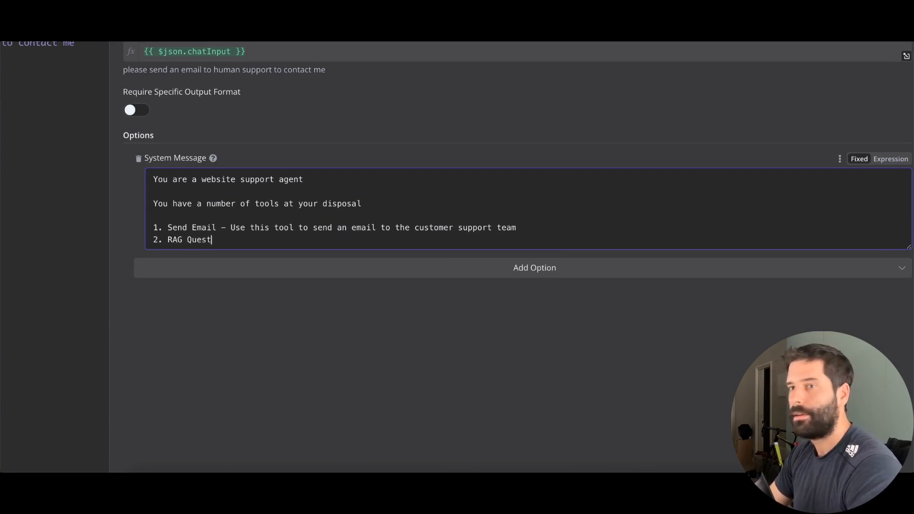
text(ion - User this)
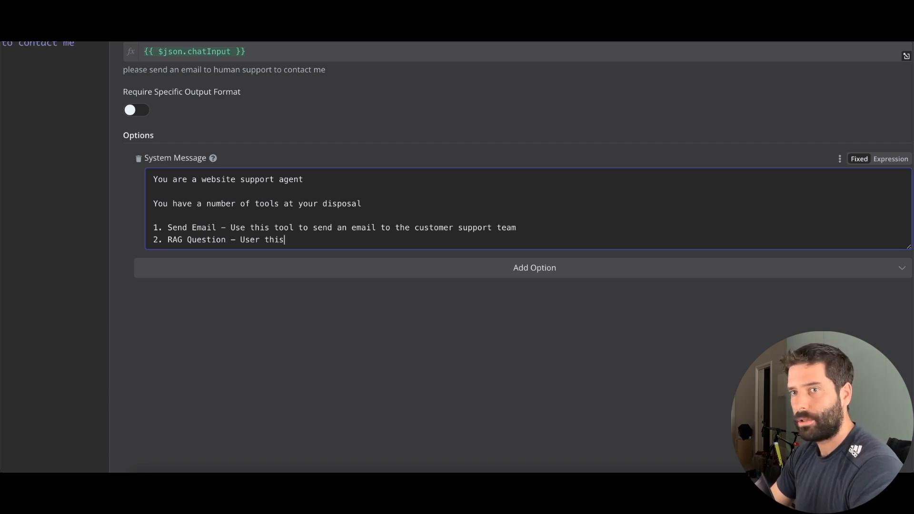
key(BackSpace)
key(BackSpace)
key(BackSpace)
key(BackSpace)
text(e this tool)
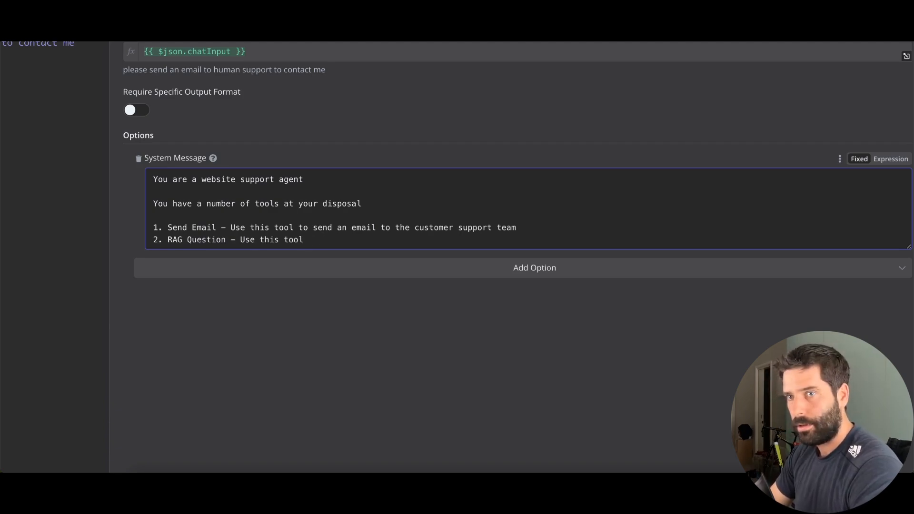
text( to general)
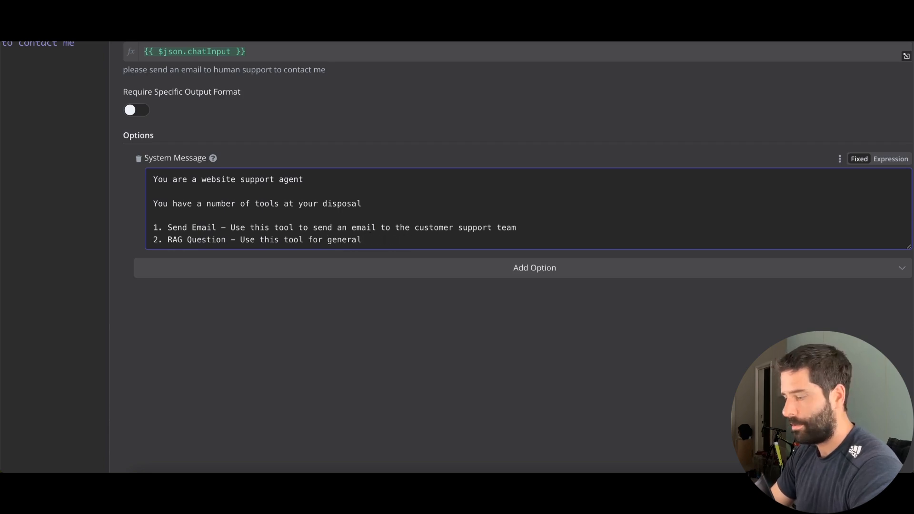
text(; businessbusiness FAQ )
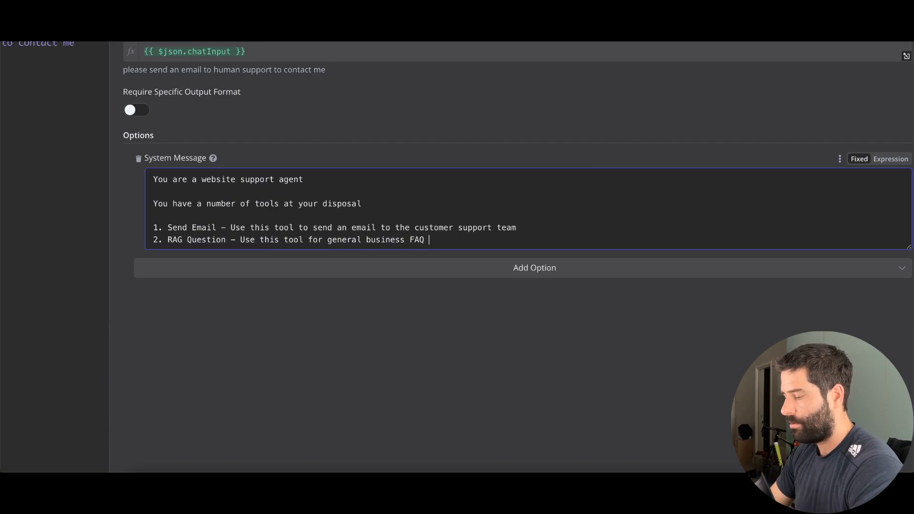
text(questions)
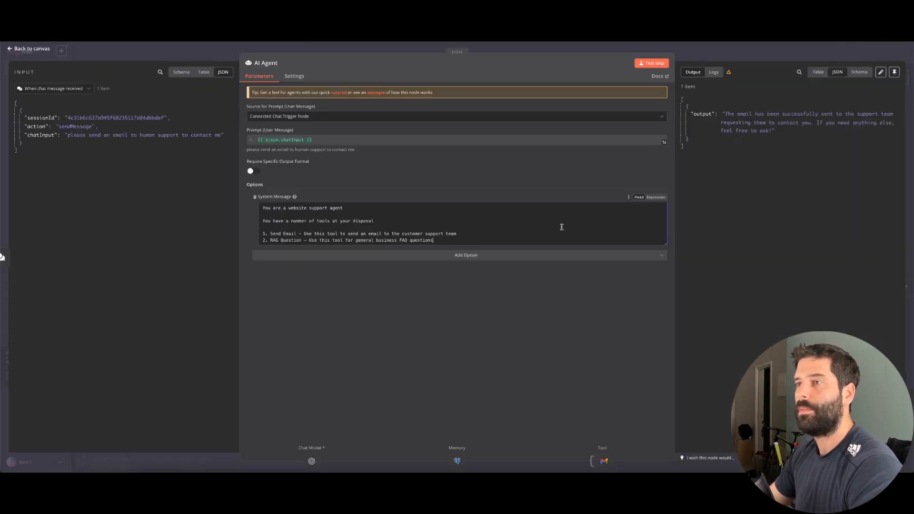
key(Escape)
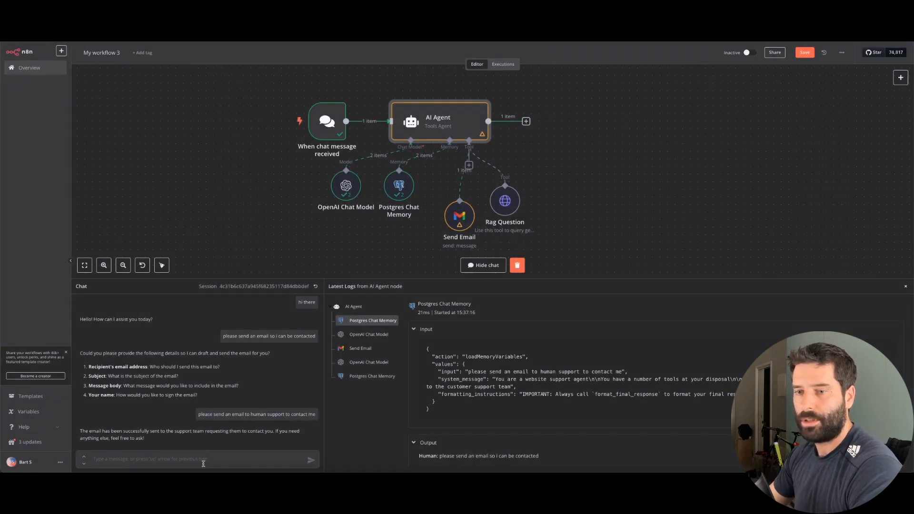
Ask the chat 'what are joolca opening hours', then spread the Send Email and Rag Question nodes apart
text(what are joolca opening houirs)
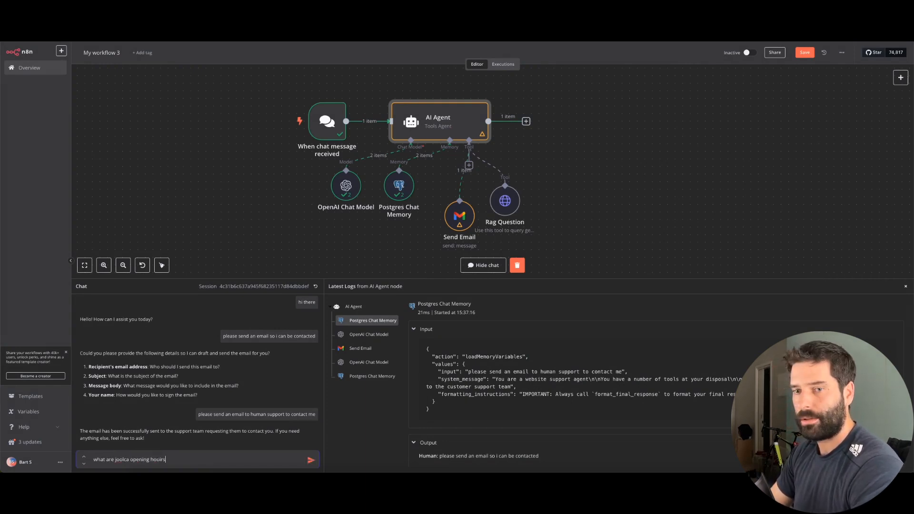
key(Return)
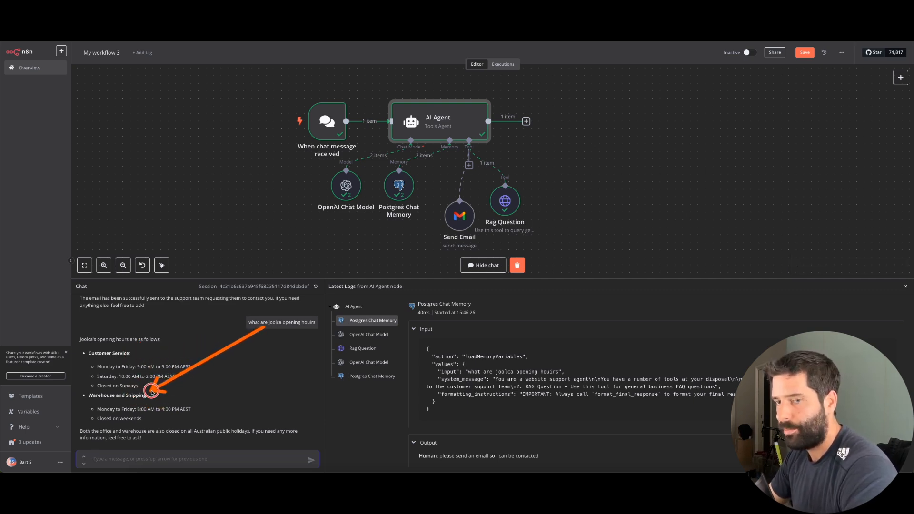
click(582, 207)
scroll(574, 203, right, 1)
scroll(573, 204, down, 1)
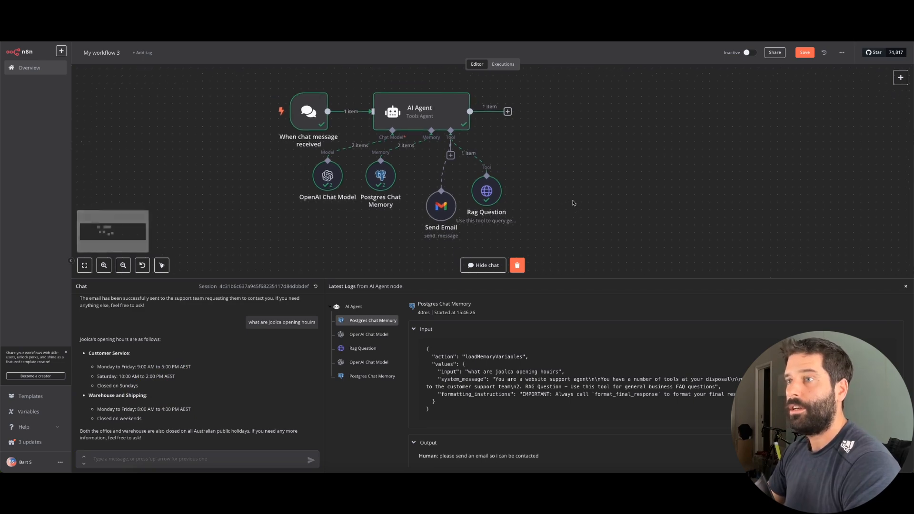
drag(427, 204, 419, 228)
drag(459, 183, 467, 219)
scroll(513, 215, right, 2)
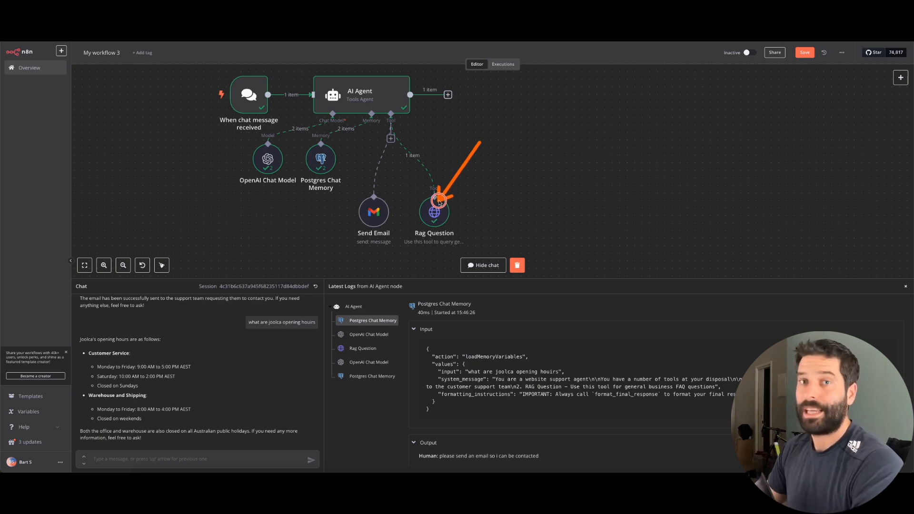
Attach an HTTP Request tool described as 'Use this tool for questions about products and product specs'
click(390, 138)
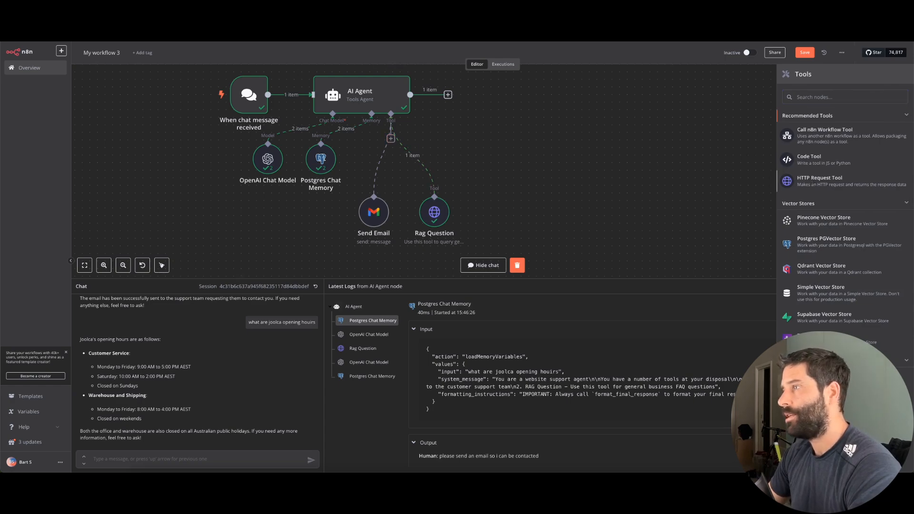
click(813, 182)
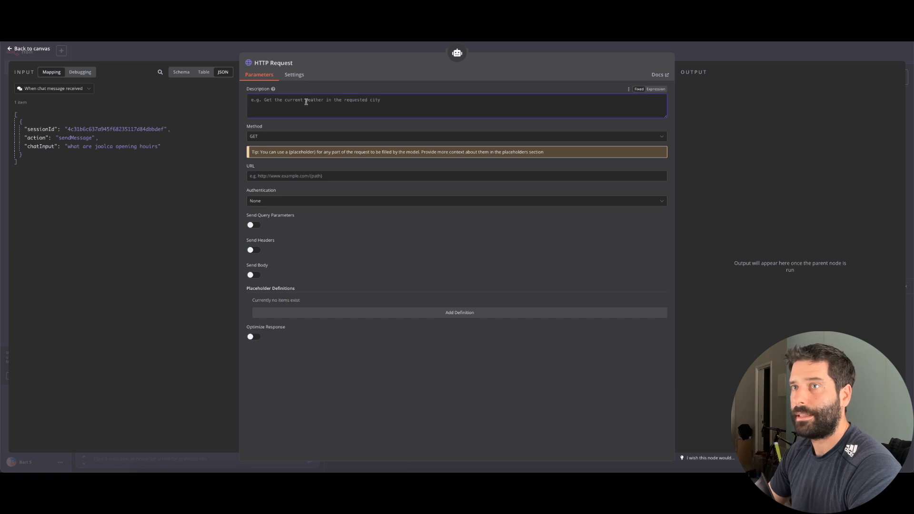
text(U)
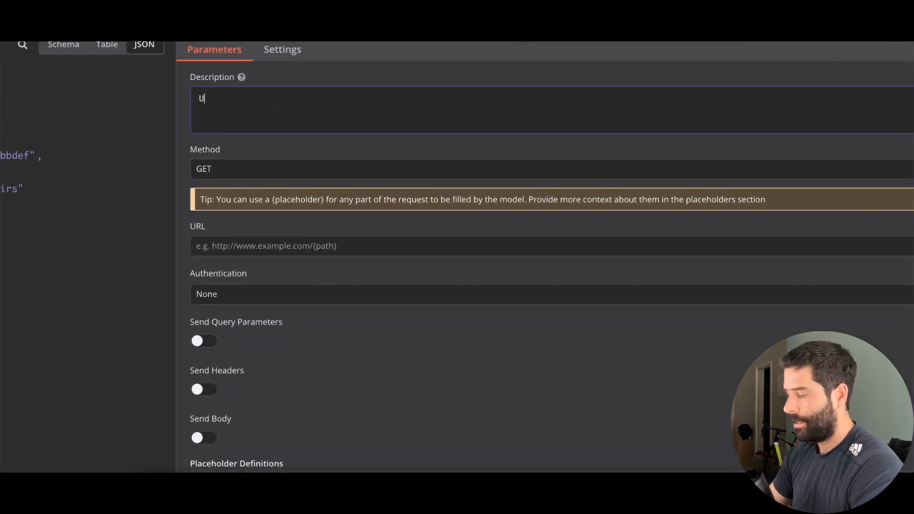
text(Se thias t)
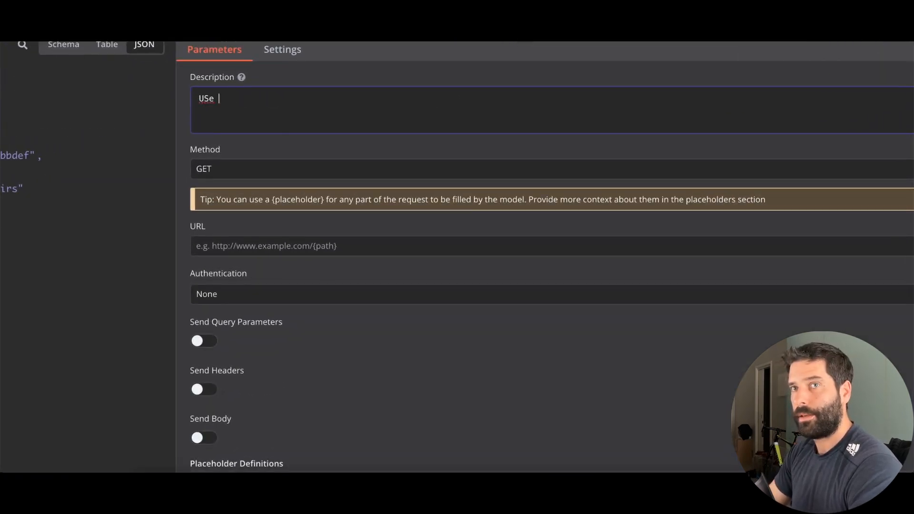
text(se this tool fo)
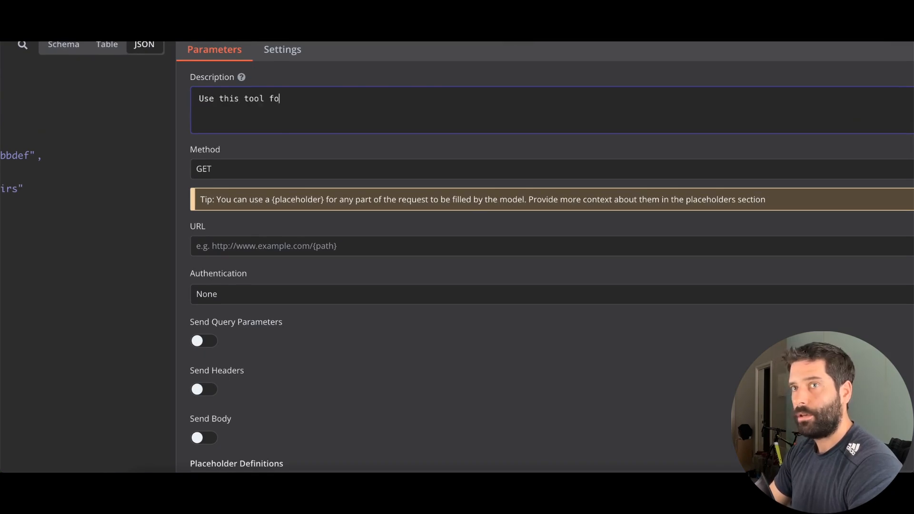
text(r wuer)
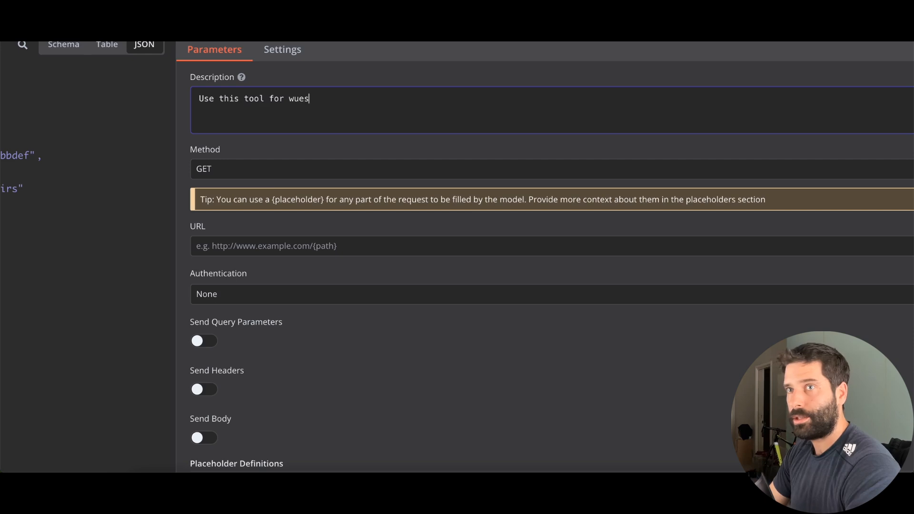
key(BackSpace)
key(BackSpace)
text(question)
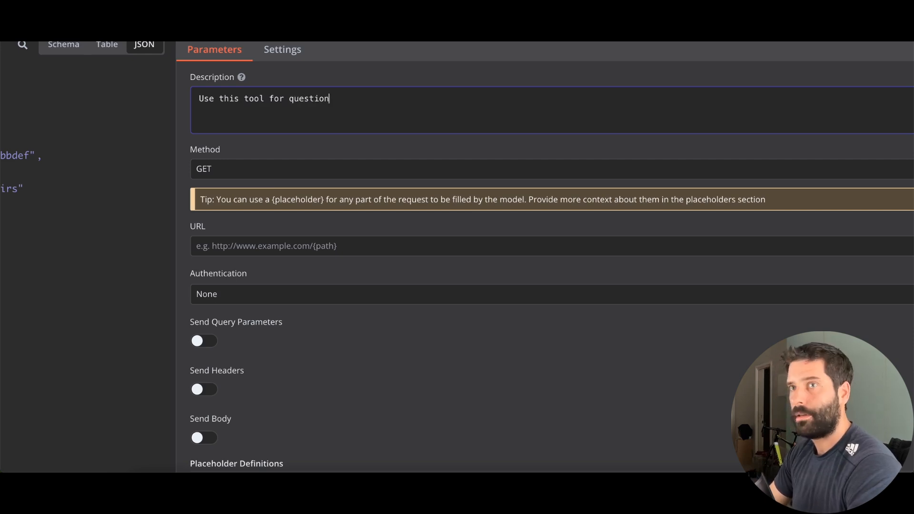
text(s about product)
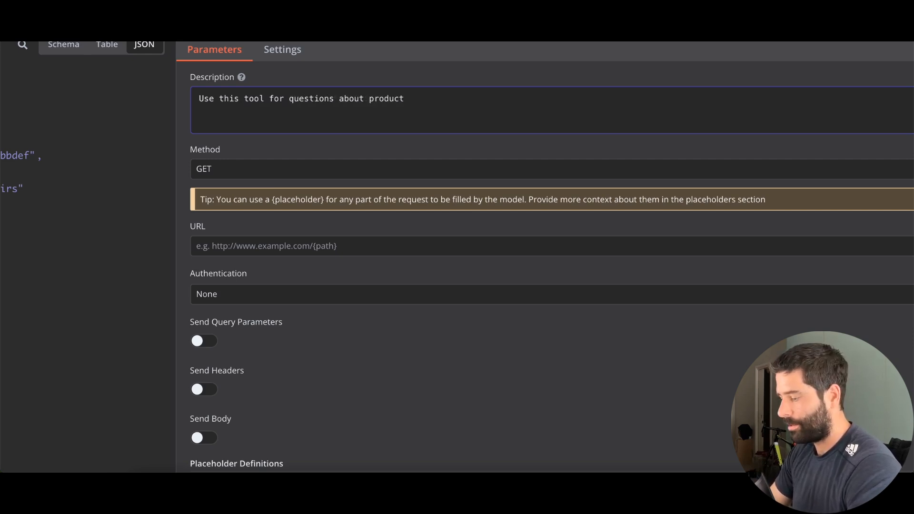
text(s and product specs)
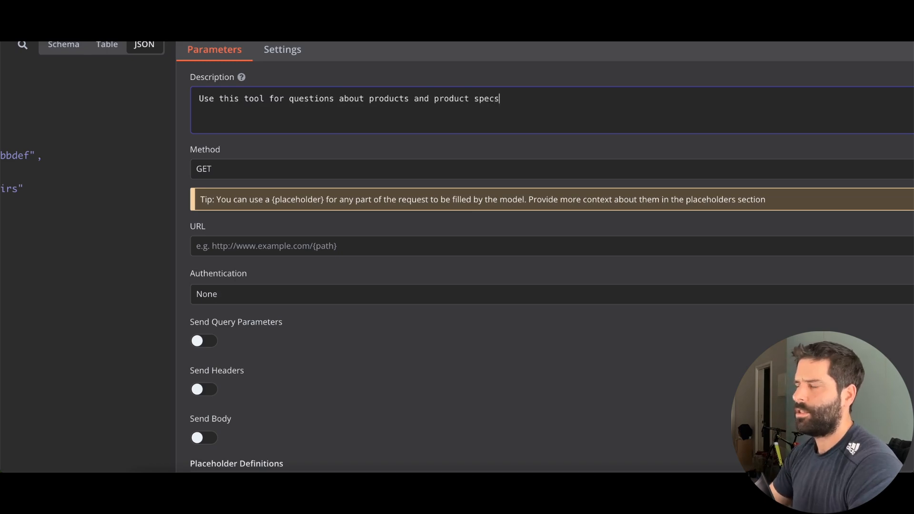
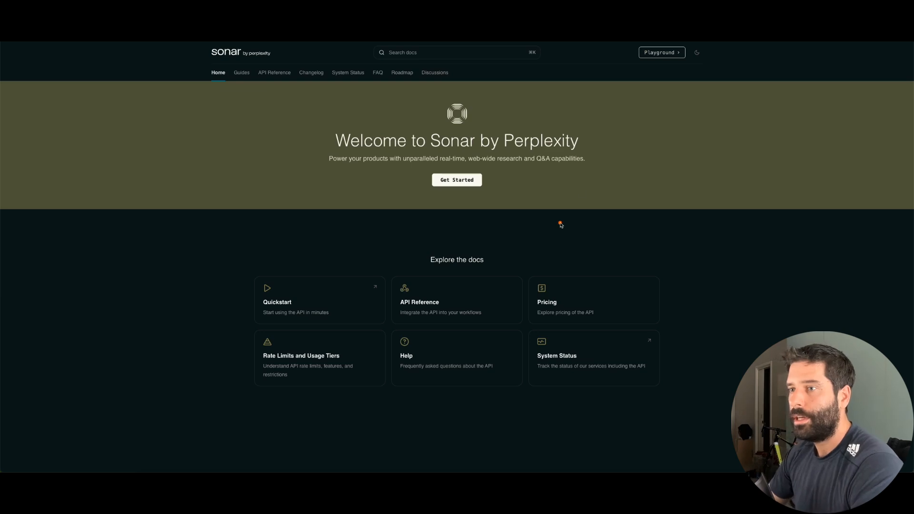
Open the Sonar API Reference and select the chat completions endpoint URL in the cURL example
click(460, 289)
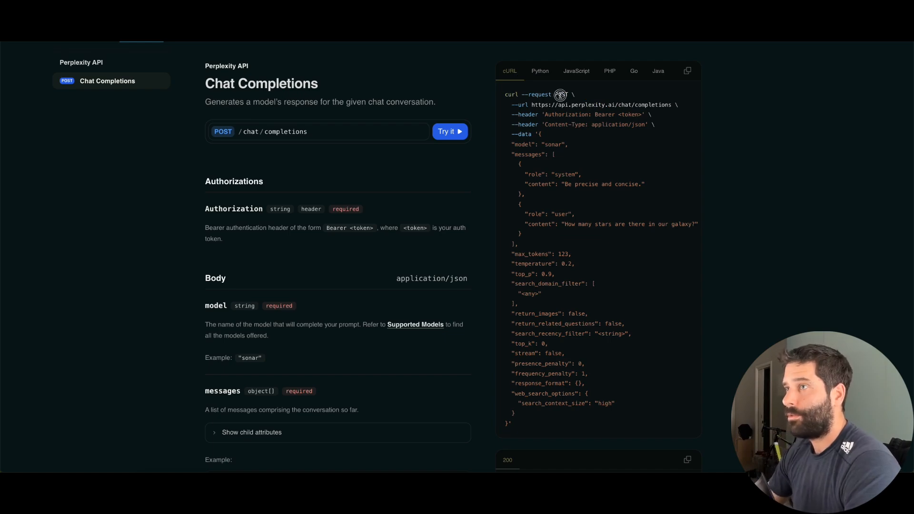
drag(532, 105, 655, 104)
key(ctrl+c)
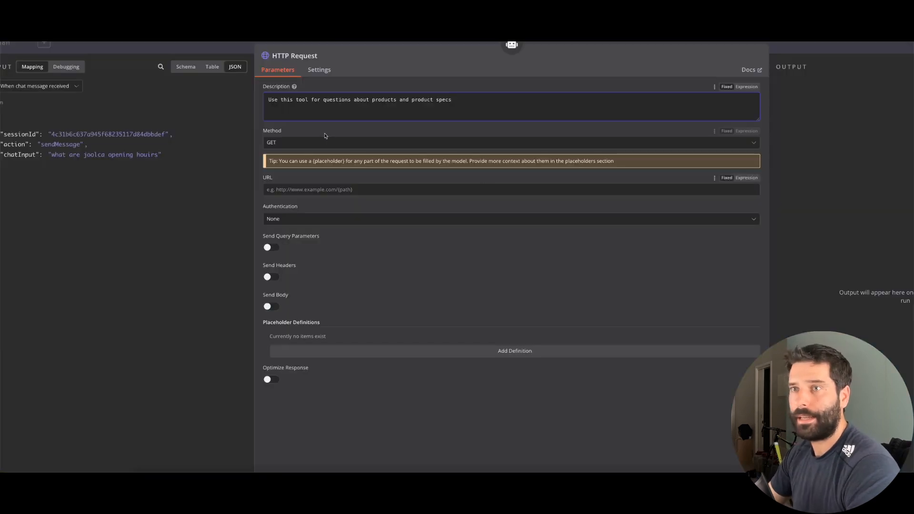
click(295, 143)
click(281, 207)
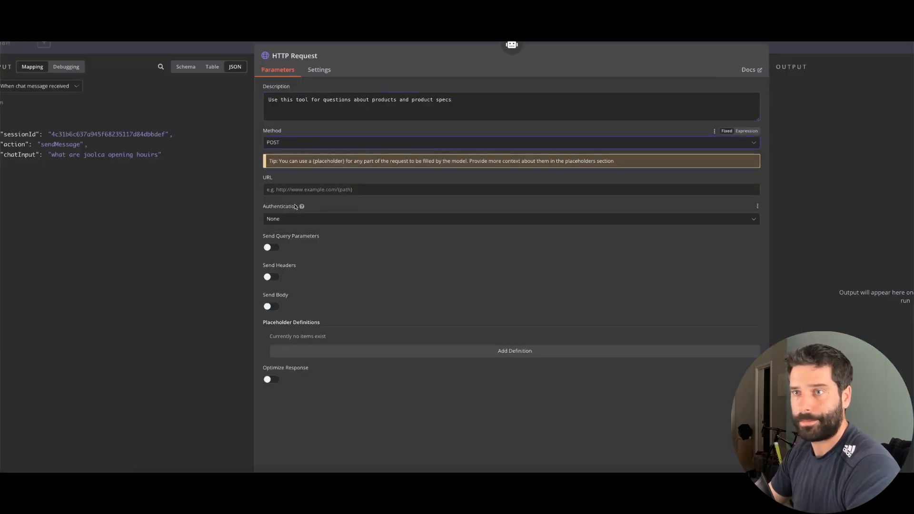
click(280, 190)
key(ctrl+v)
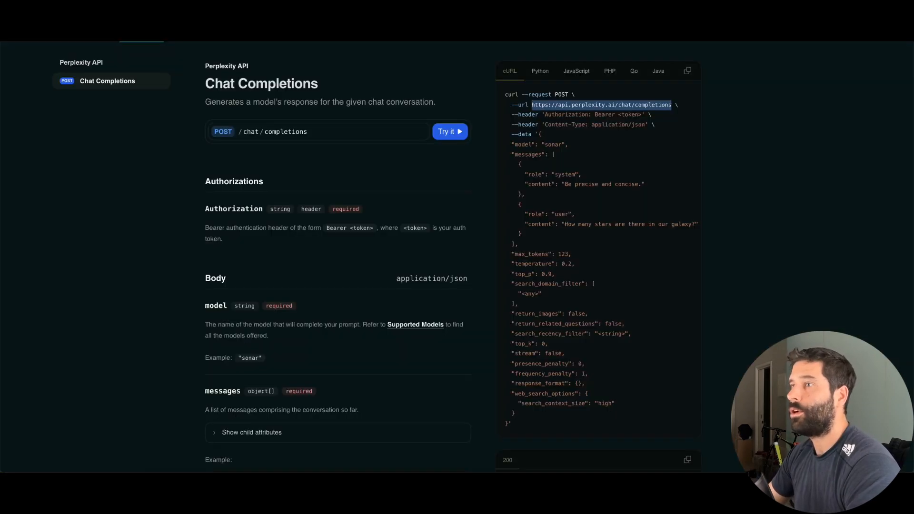
Enable Send Headers and add an Authorization header, copying the name from the docs
click(731, 132)
mouse_move(761, 164)
mouse_down()
mouse_move(675, 107)
mouse_move(562, 376)
mouse_up()
drag(750, 167, 591, 117)
double_click(575, 115)
key(ctrl+c)
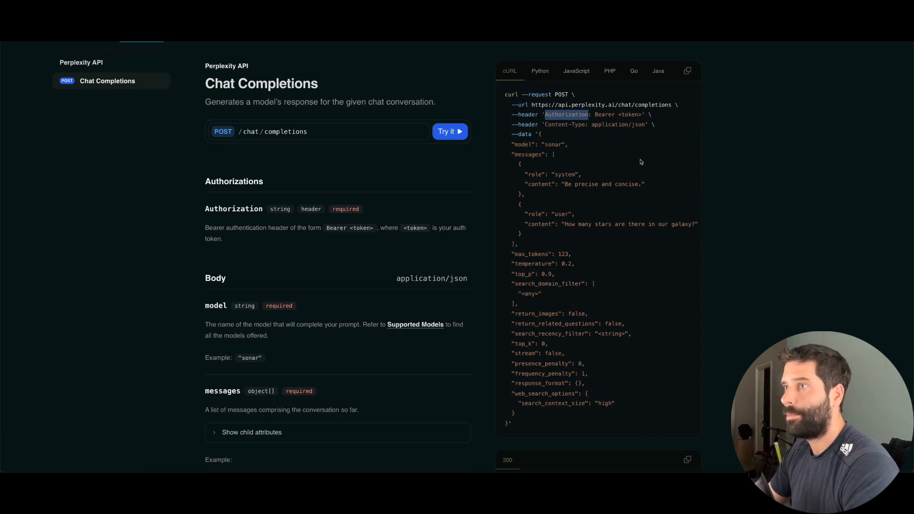
mouse_move(640, 162)
mouse_down()
mouse_move(615, 133)
mouse_move(622, 107)
mouse_up()
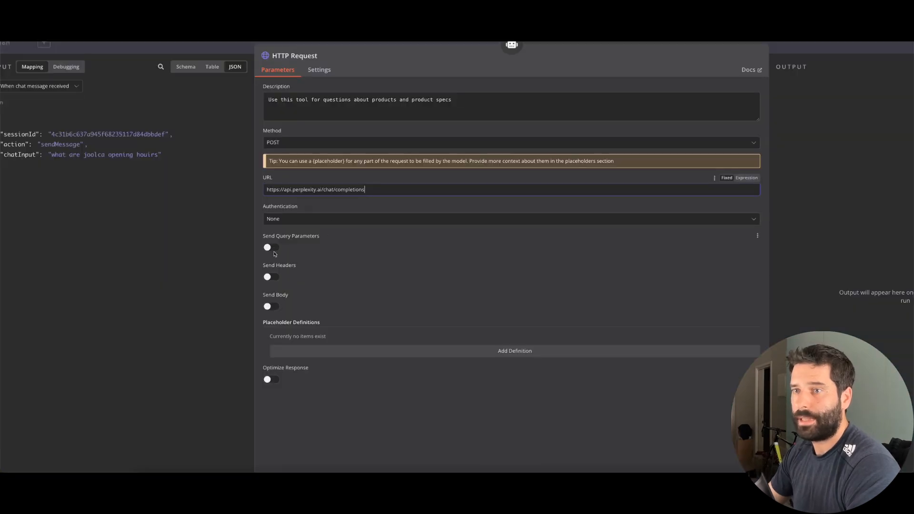
click(271, 277)
click(294, 340)
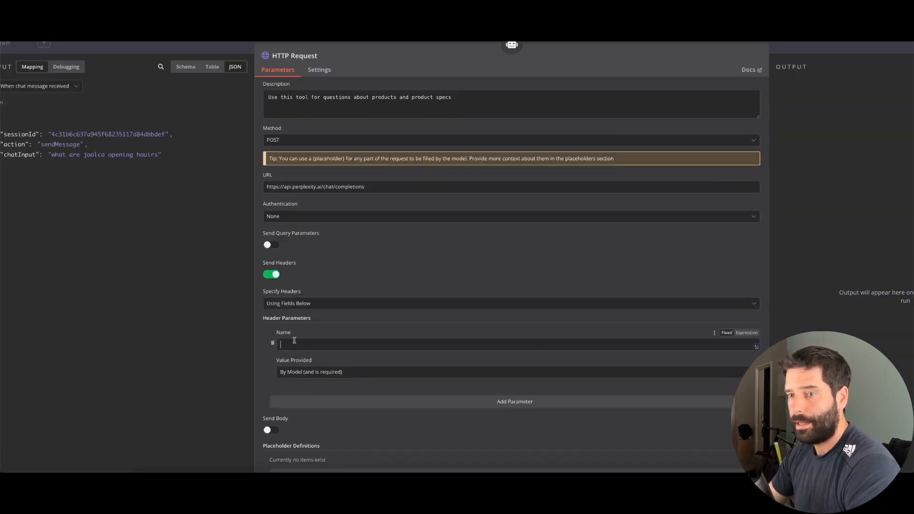
key(ctrl+v)
Add a second header named Content-Type
scroll(332, 339, down, 3)
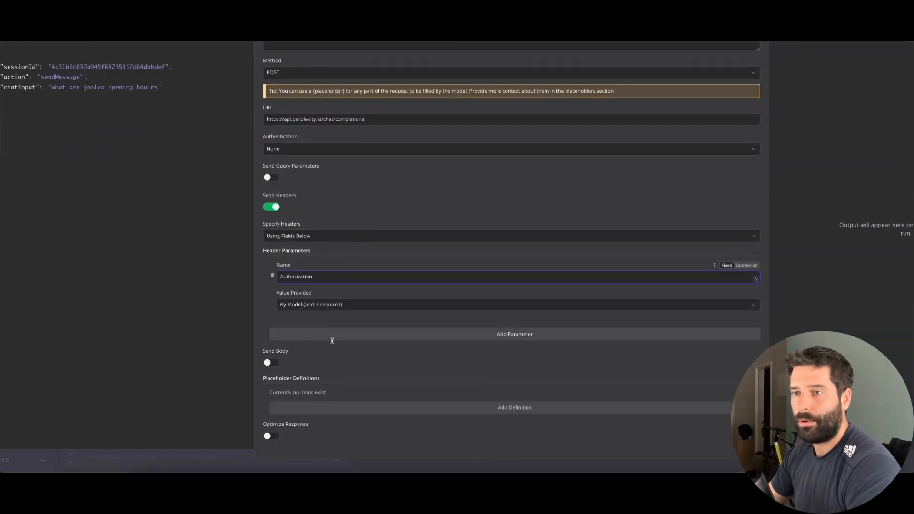
click(296, 333)
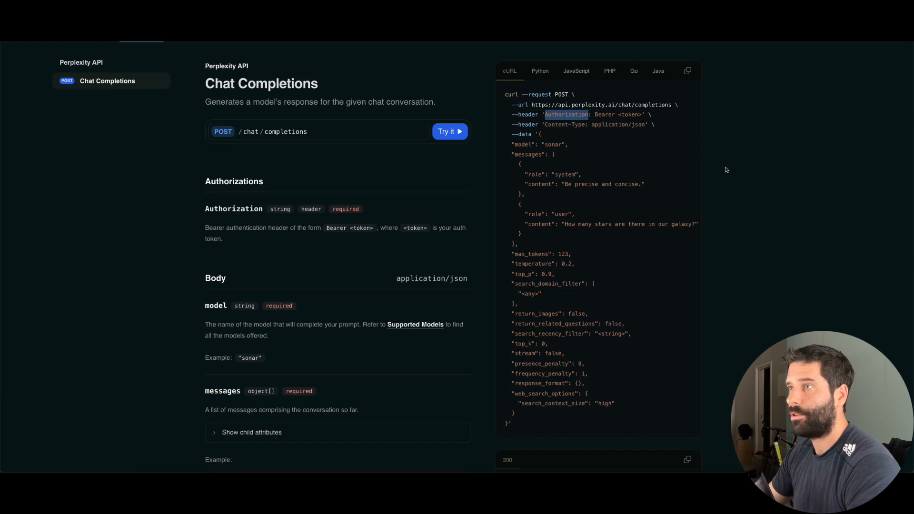
drag(545, 125, 572, 126)
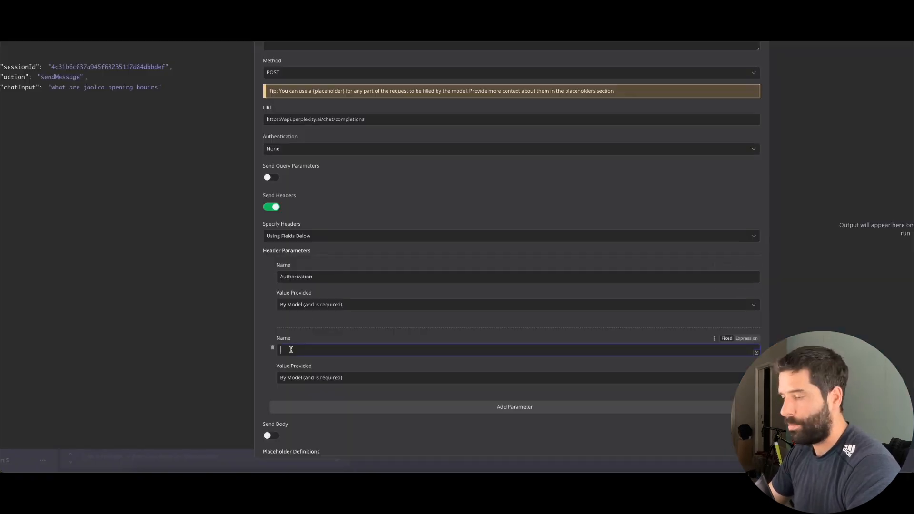
text(Content-Type)
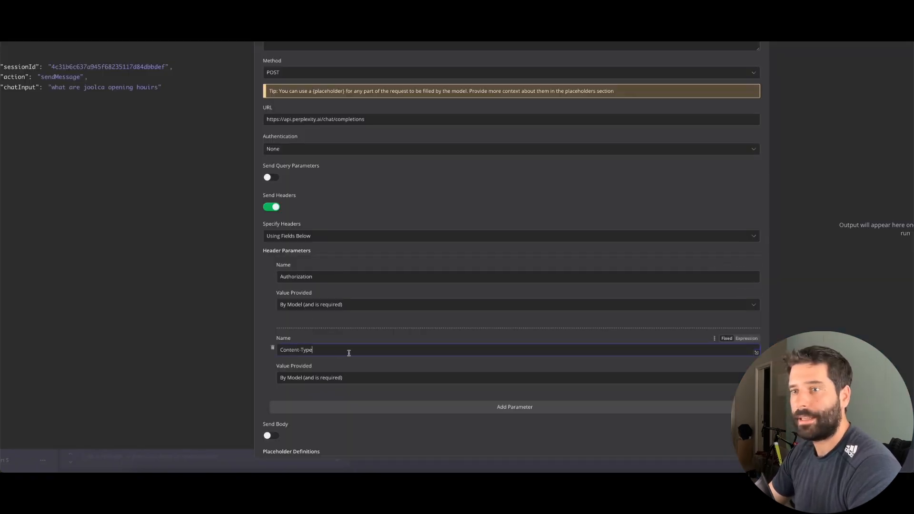
Switch Authorization's value to Using Field Below and copy the docs' 'Bearer <token>' value
scroll(333, 333, down, 2)
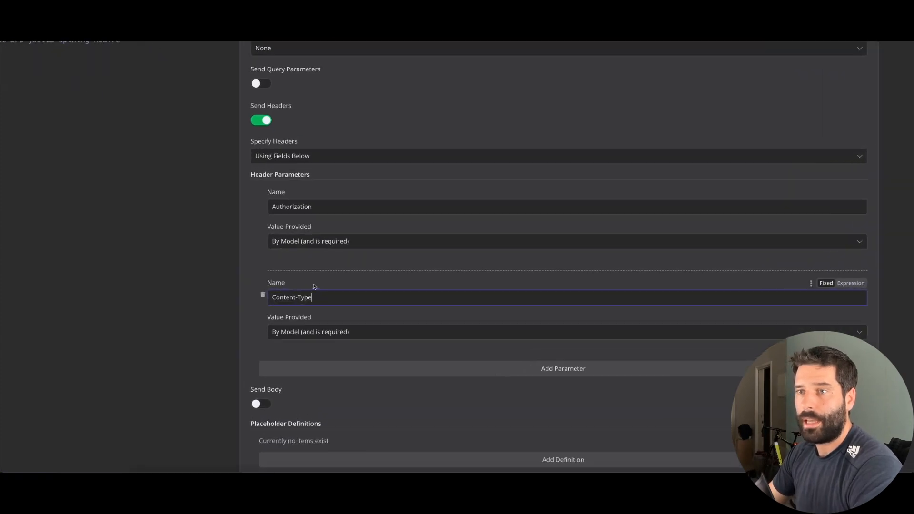
click(310, 241)
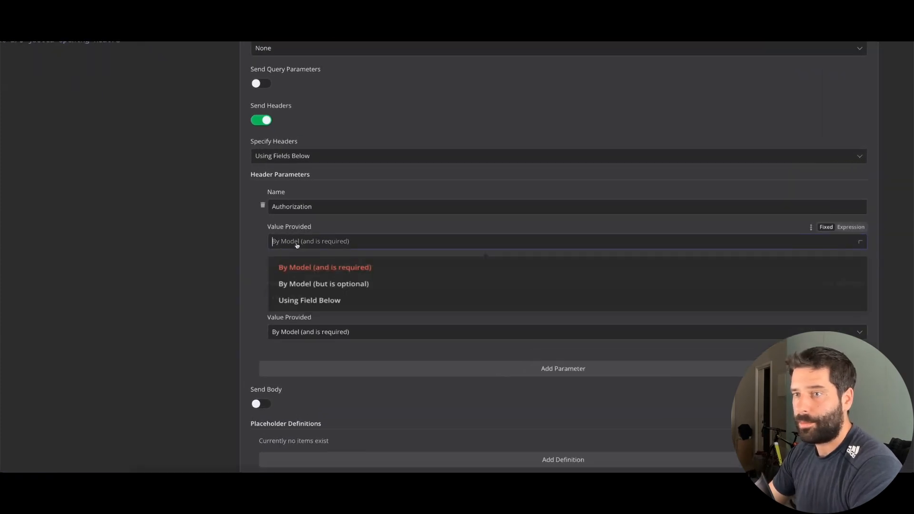
click(300, 302)
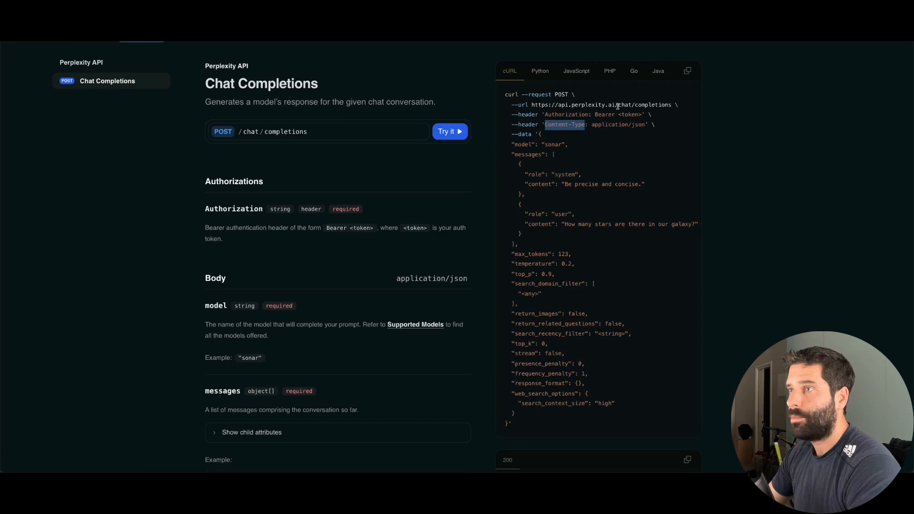
drag(595, 114, 642, 114)
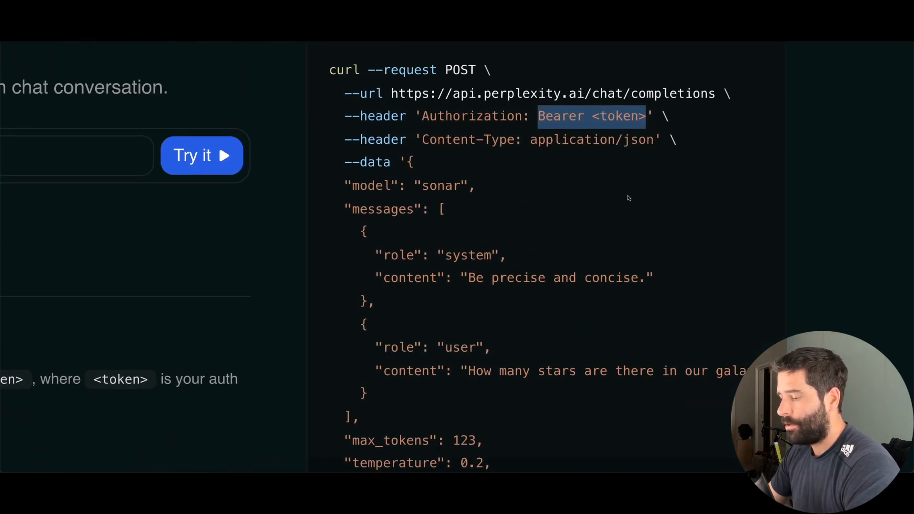
mouse_move(628, 196)
mouse_down()
mouse_move(567, 122)
mouse_move(618, 122)
mouse_up()
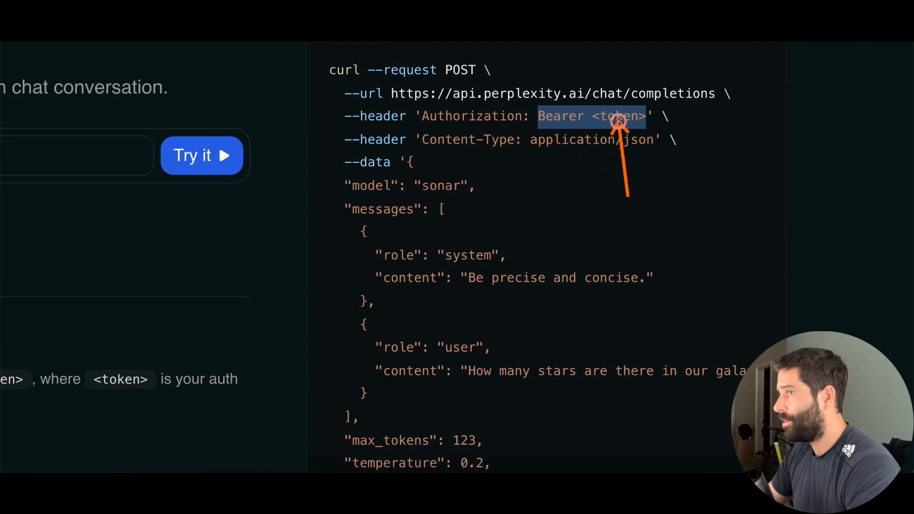
click(618, 121)
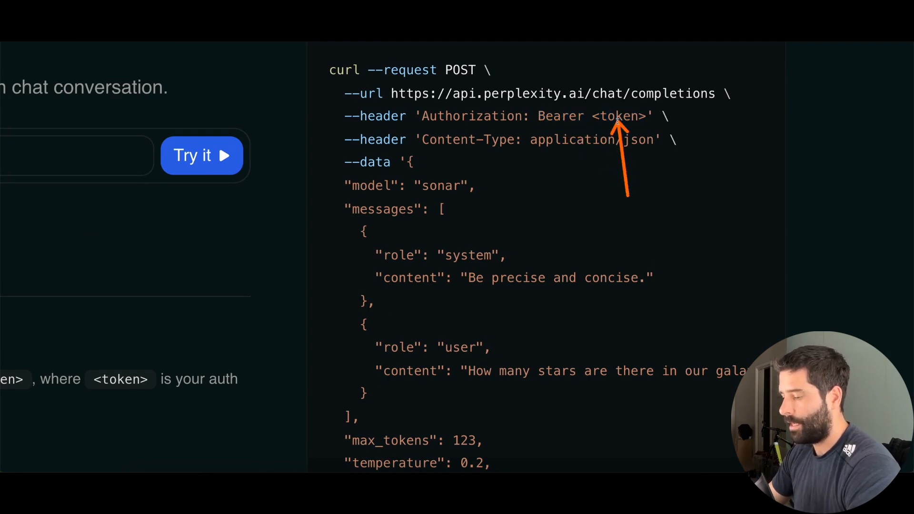
drag(645, 117, 539, 117)
key(ctrl+c)
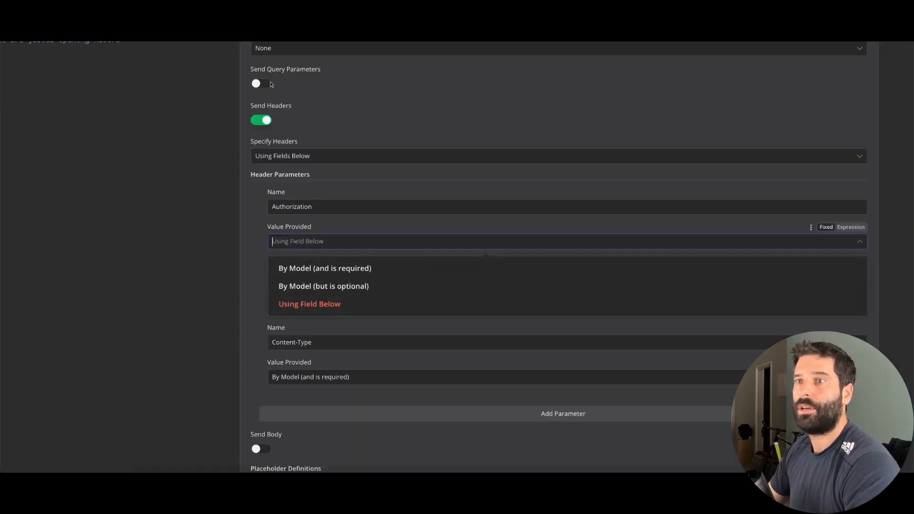
Set the Authorization value to 'Bearer' followed by the copied Perplexity API key
click(292, 303)
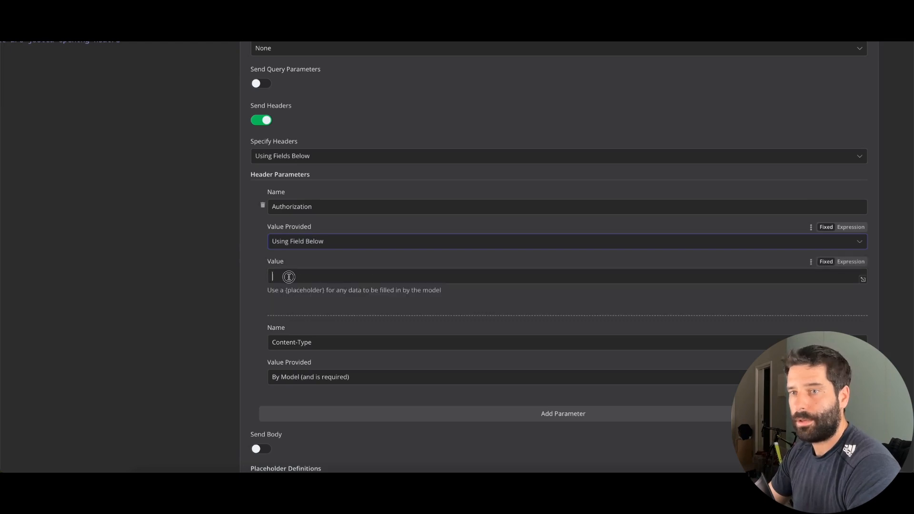
click(287, 275)
key(ctrl+v)
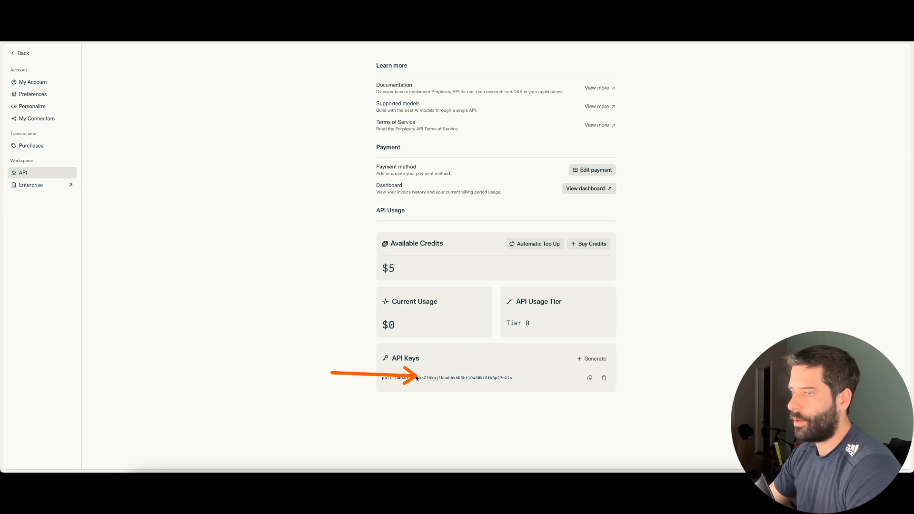
click(590, 377)
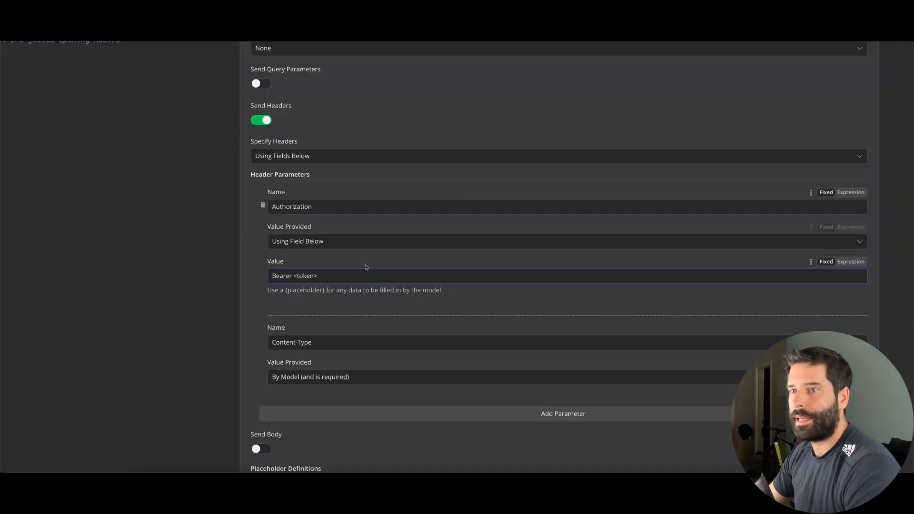
click(318, 277)
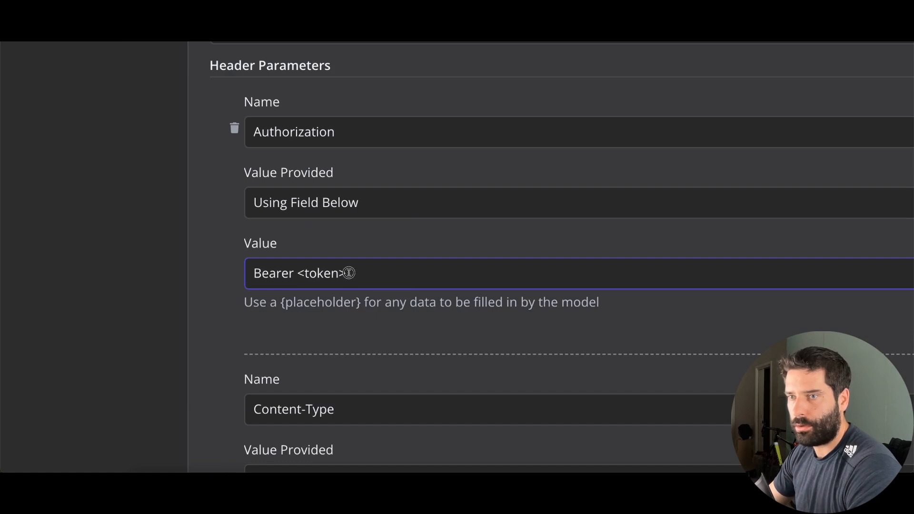
drag(319, 275, 294, 275)
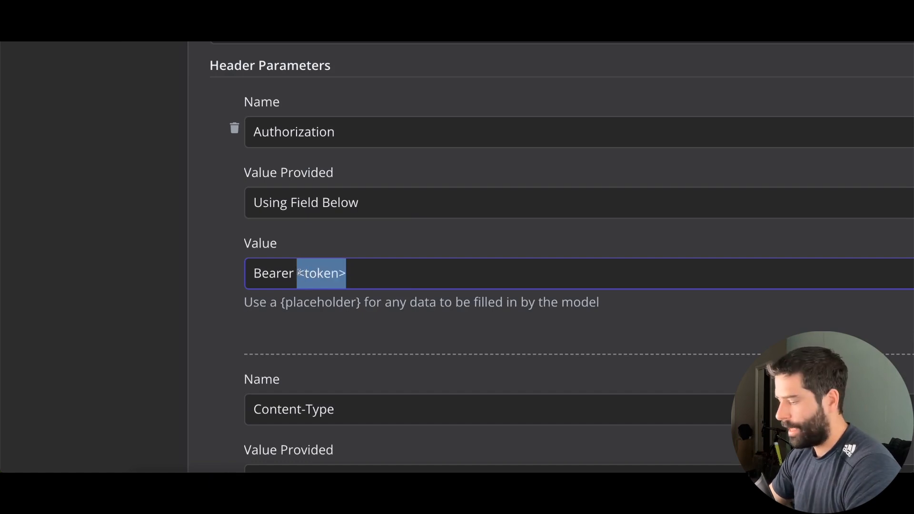
key(ctrl+v)
Copy application/json from the docs' Content-Type example
drag(308, 330, 295, 281)
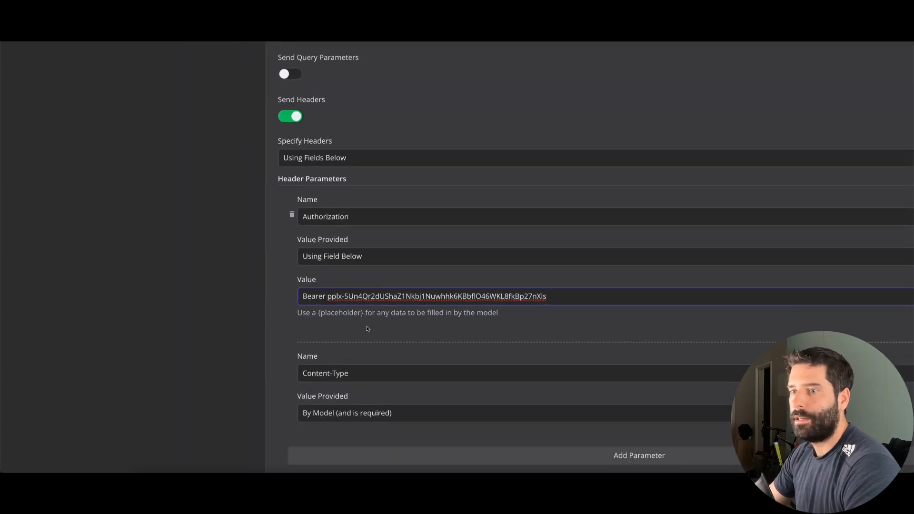
scroll(368, 329, down, 3)
drag(324, 369, 324, 279)
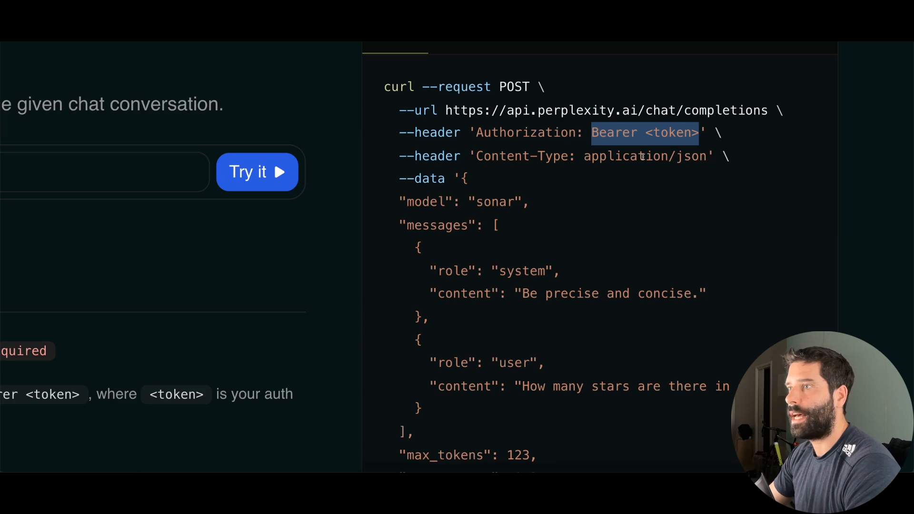
drag(585, 156, 680, 160)
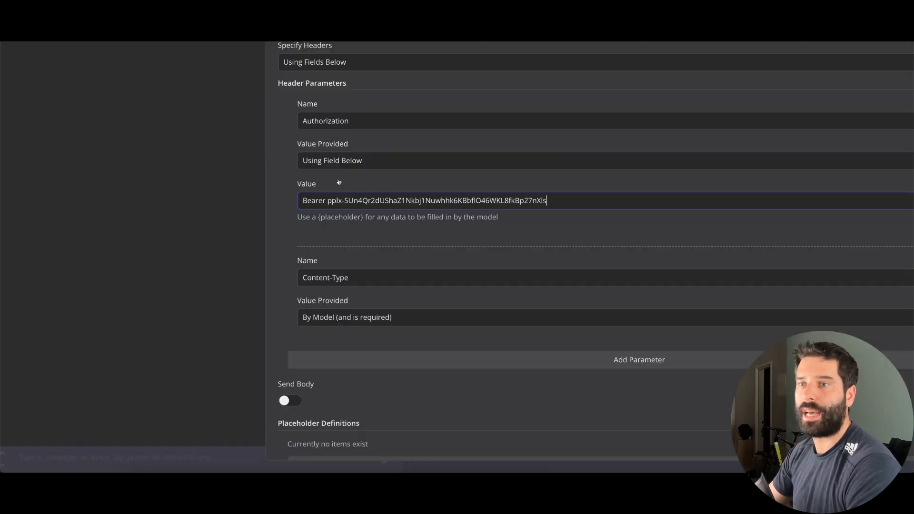
Give the Content-Type header the value application/json
click(351, 317)
click(328, 388)
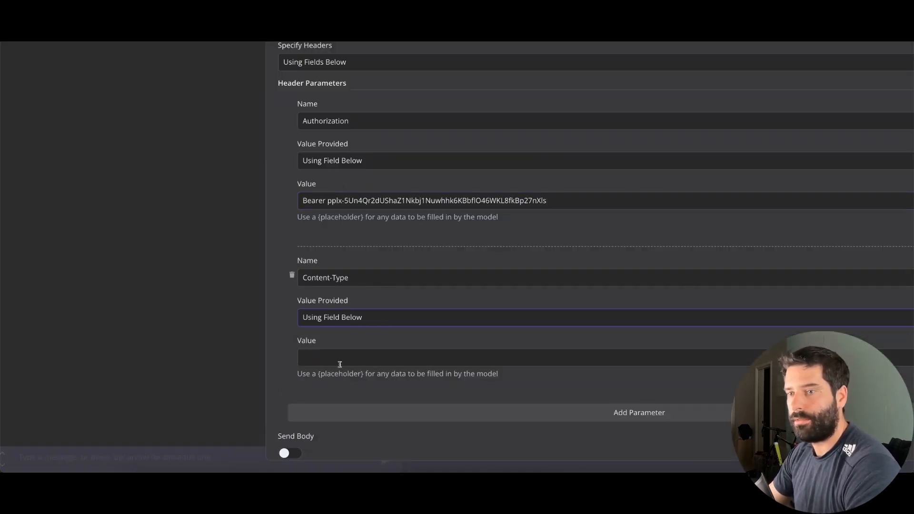
key(ctrl+v)
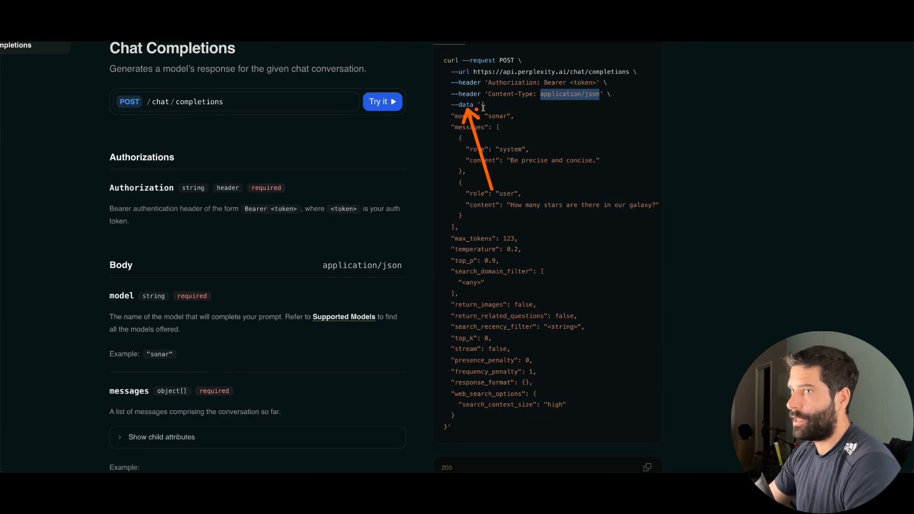
Select the example JSON request body in the Perplexity docs
drag(483, 107, 447, 431)
key(ctrl+c)
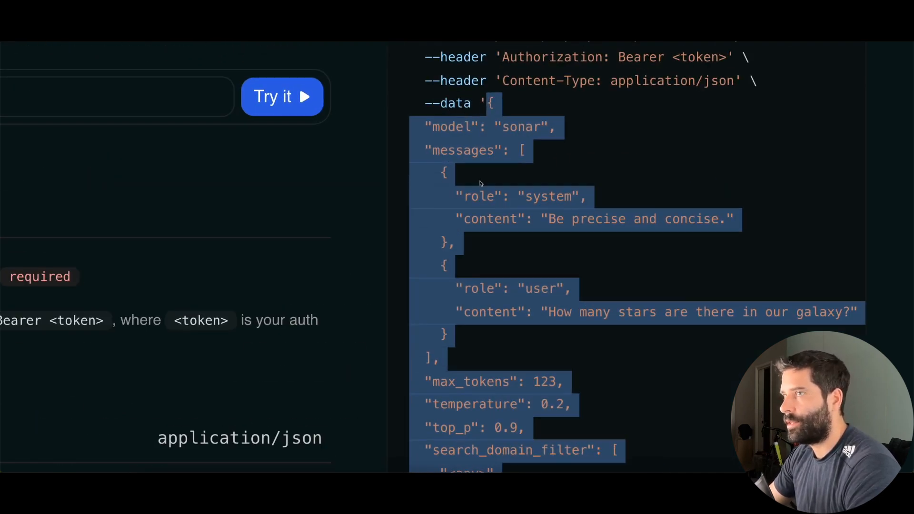
scroll(480, 184, down, 5)
scroll(480, 184, down, 6)
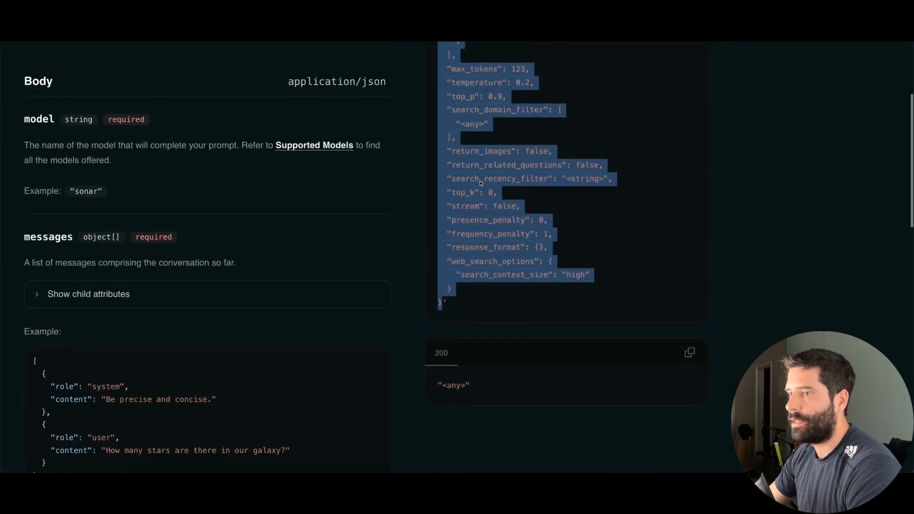
click(443, 304)
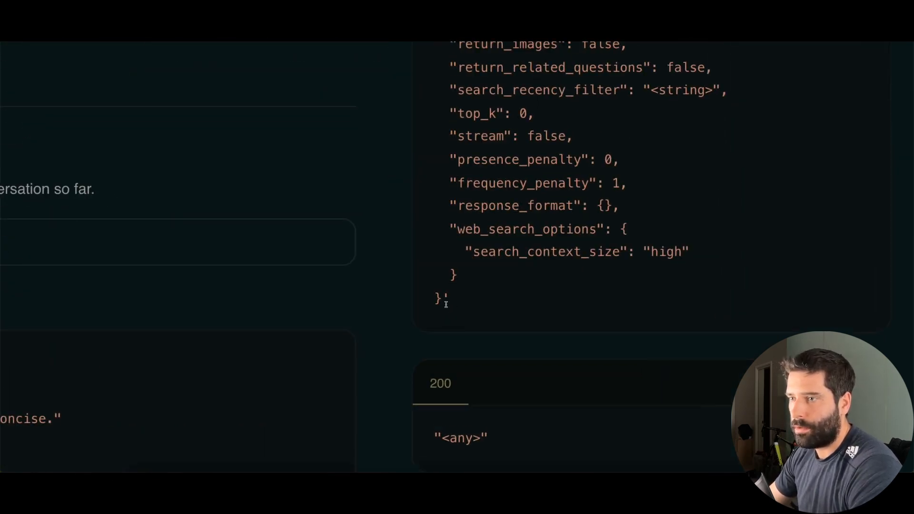
drag(440, 301, 415, 233)
click(470, 315)
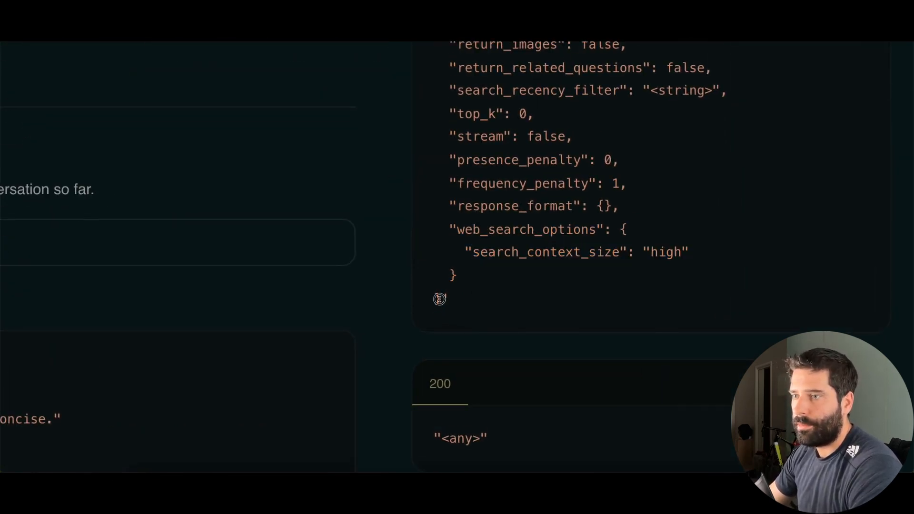
drag(440, 298, 433, 275)
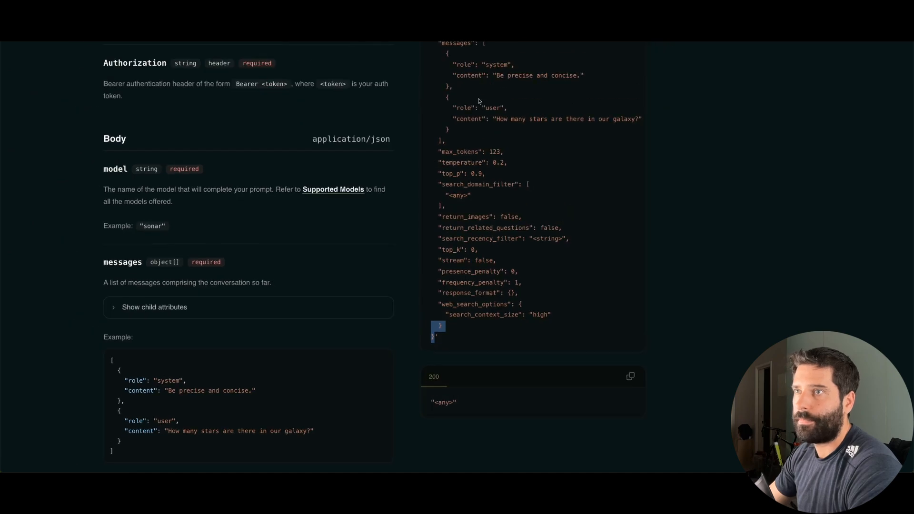
scroll(479, 100, up, 2)
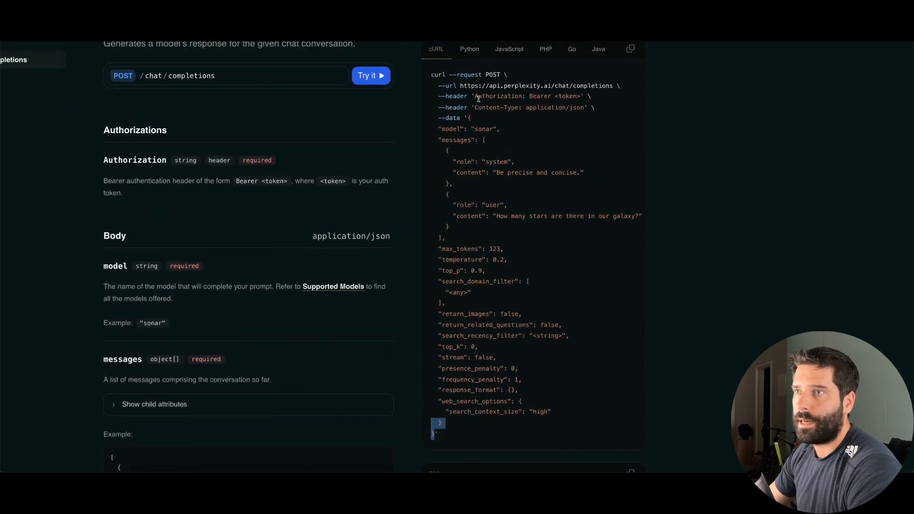
shift+click(469, 119)
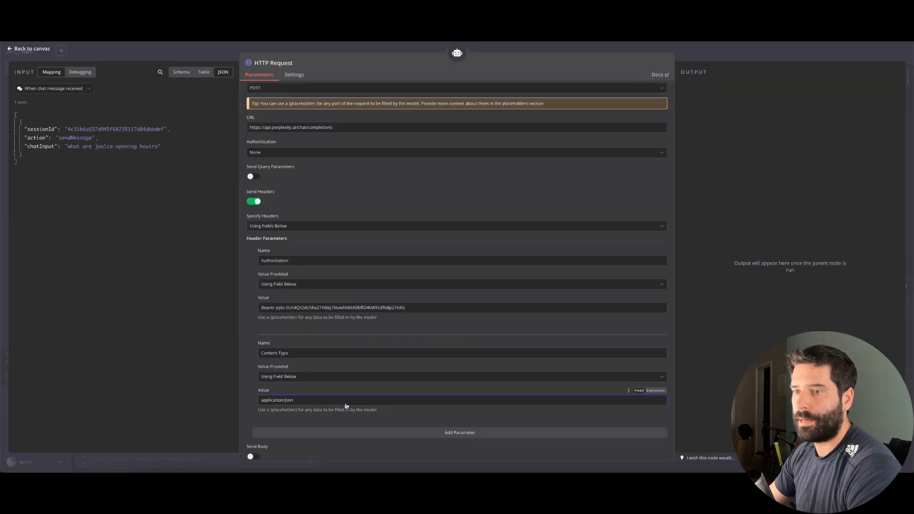
scroll(346, 405, down, 2)
Turn on Send Body, choose Using JSON Below, and paste the Perplexity example body
click(252, 379)
scroll(293, 301, down, 2)
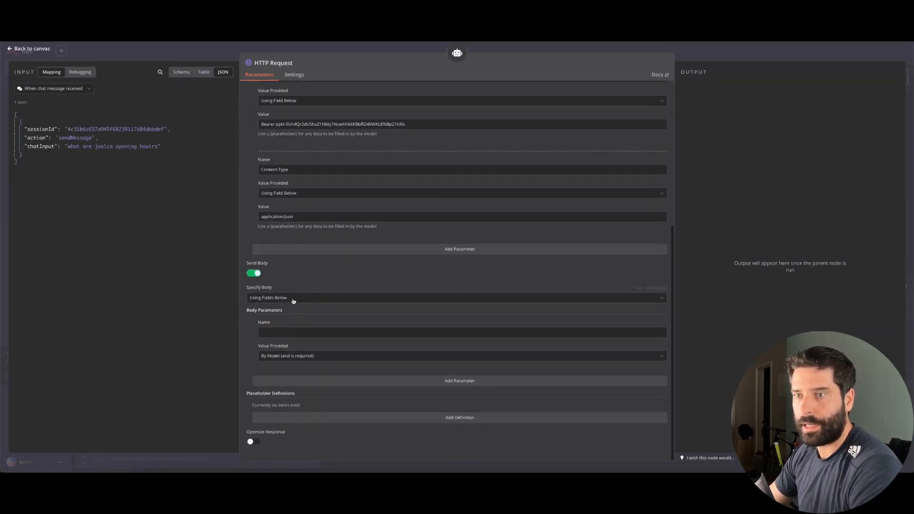
click(293, 301)
click(285, 329)
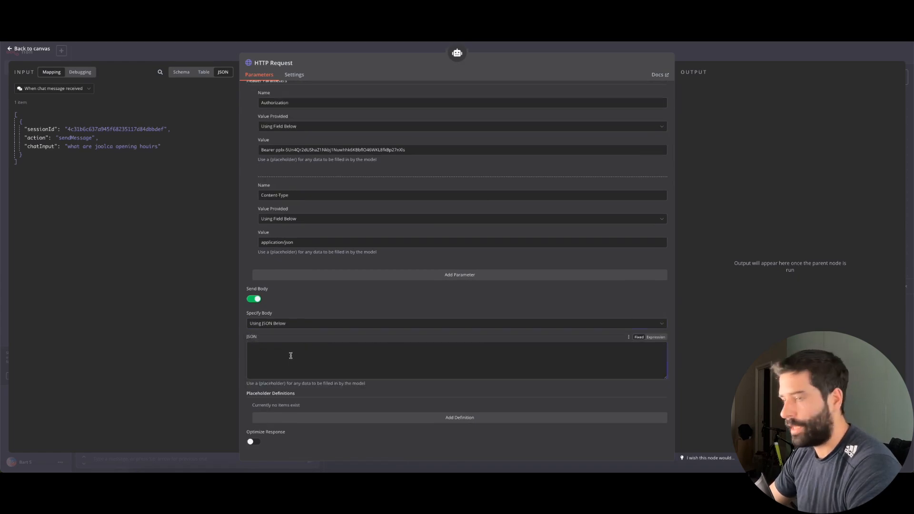
key(ctrl+v)
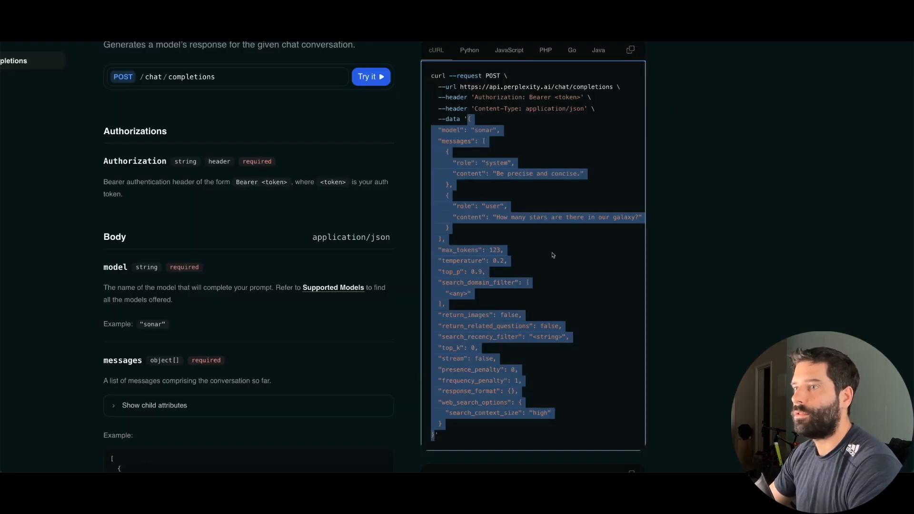
Review and select sections of the Perplexity example code in the docs
scroll(553, 255, down, 1)
scroll(500, 192, up, 5)
click(509, 234)
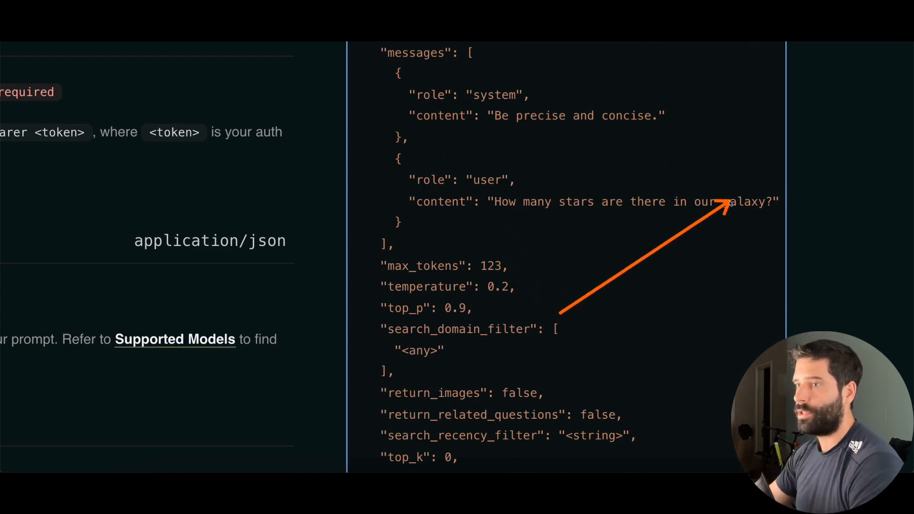
scroll(656, 261, down, 5)
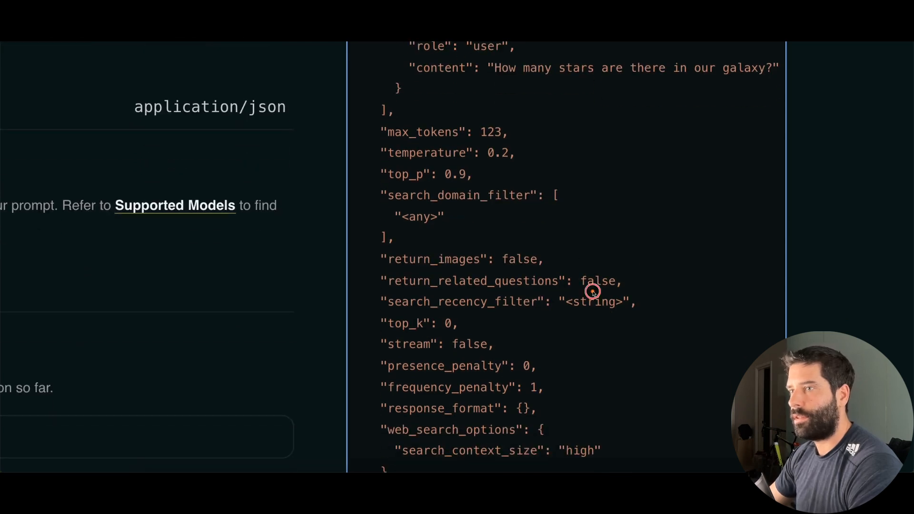
mouse_move(593, 291)
mouse_down()
mouse_move(433, 217)
mouse_move(485, 200)
mouse_move(430, 210)
mouse_move(414, 219)
mouse_move(422, 221)
mouse_up()
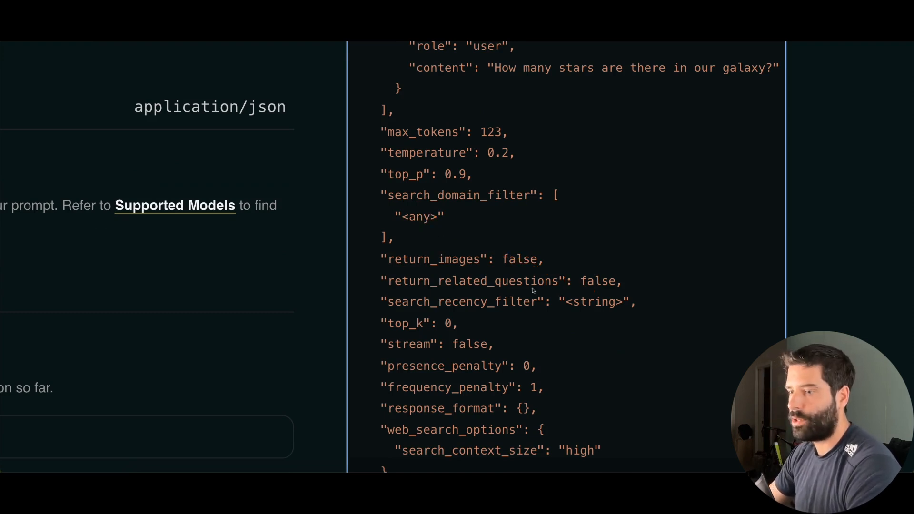
scroll(534, 290, down, 6)
drag(686, 362, 587, 293)
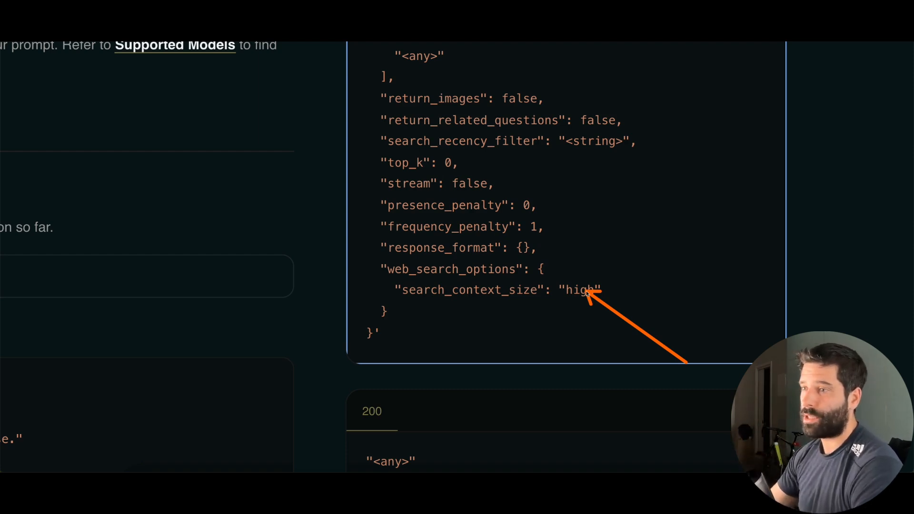
mouse_move(664, 220)
mouse_down()
mouse_move(526, 247)
mouse_move(495, 163)
mouse_move(504, 149)
mouse_move(600, 147)
mouse_up()
scroll(599, 147, down, 5)
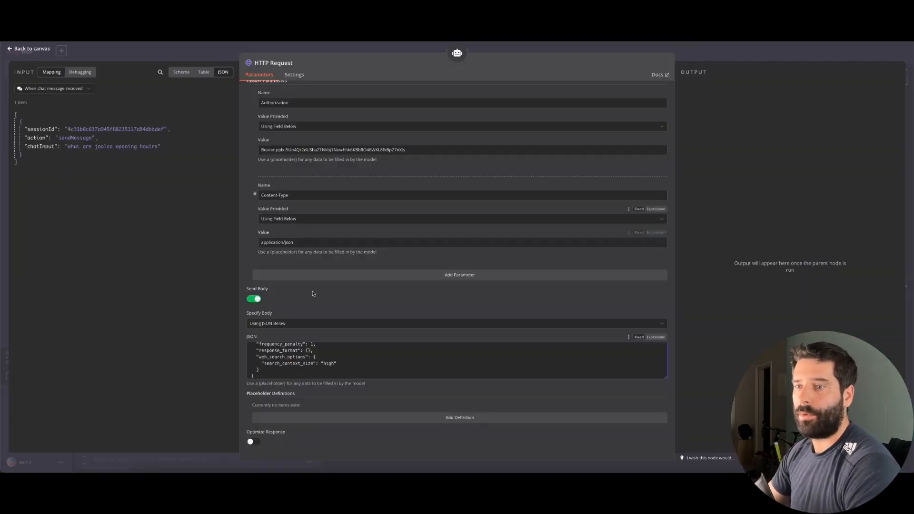
drag(664, 377, 665, 460)
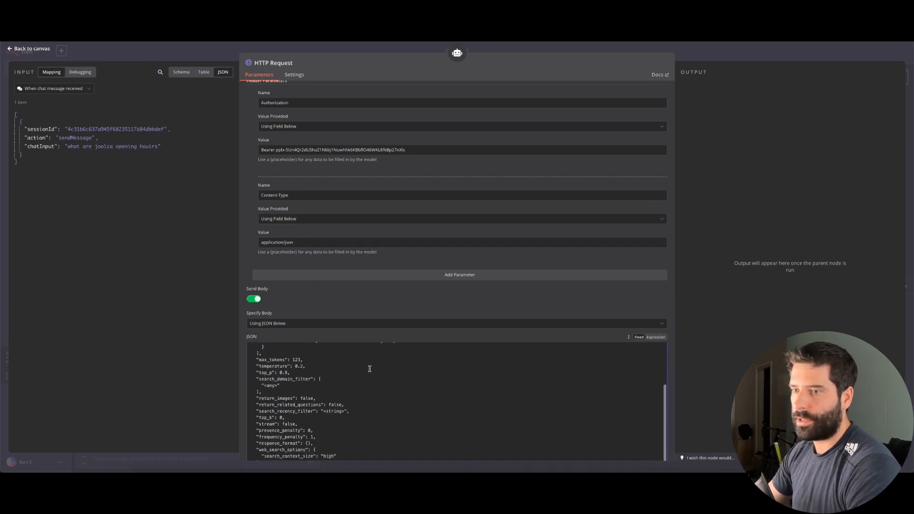
scroll(369, 367, down, 4)
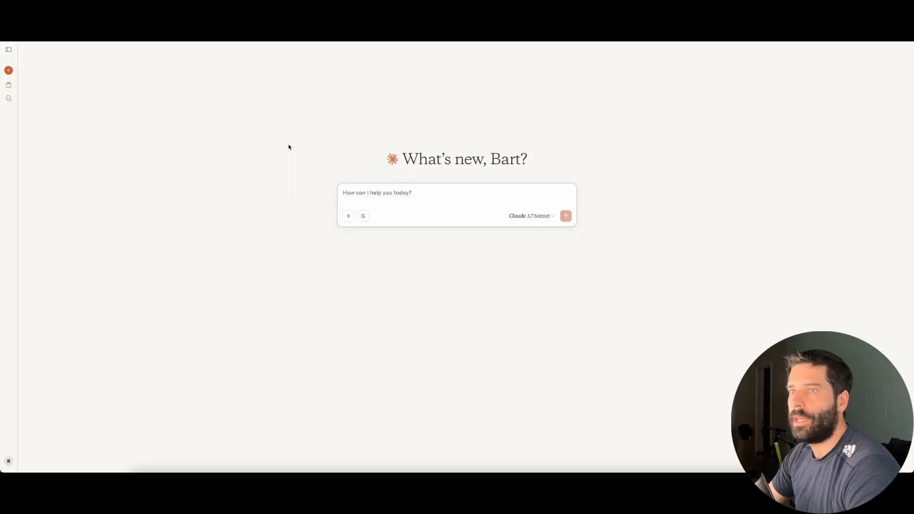
Ask Claude to adapt the pasted body for n8n, joolca.com and low search context, then copy the result
click(365, 192)
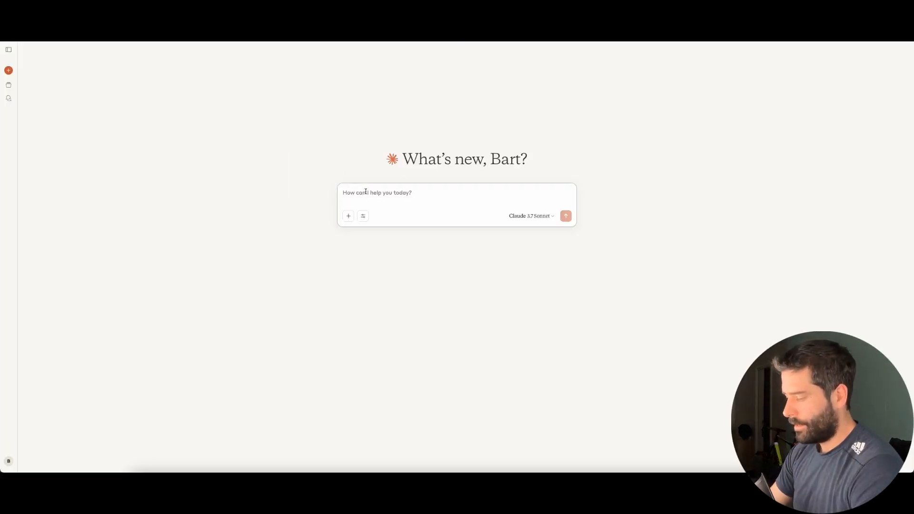
text(i h)
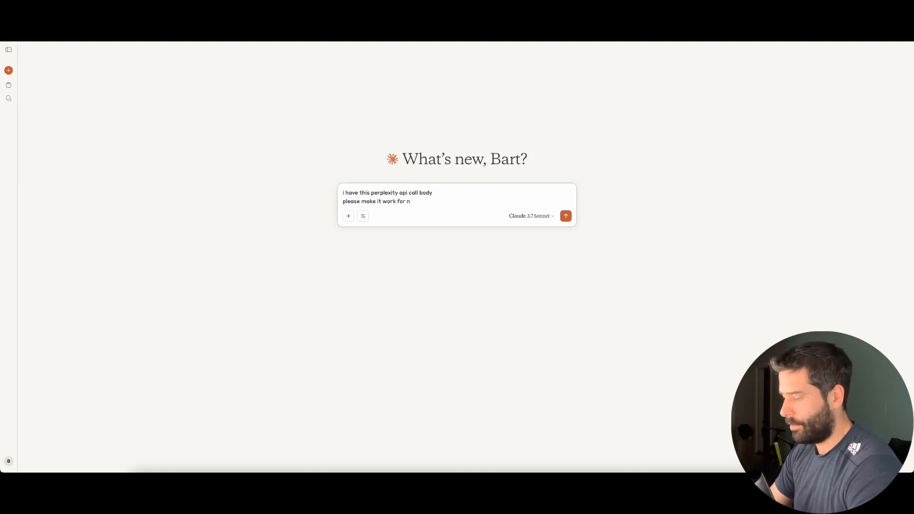
key(shift+Return)
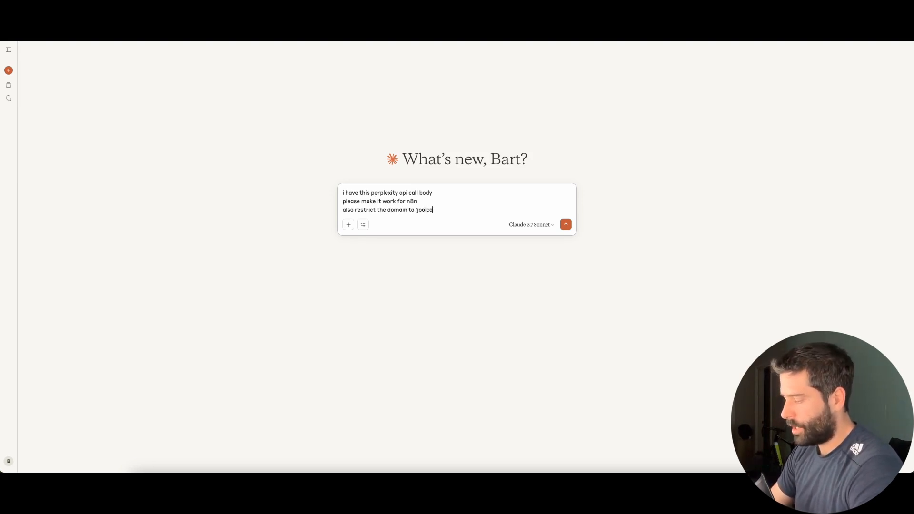
key(shift+Return)
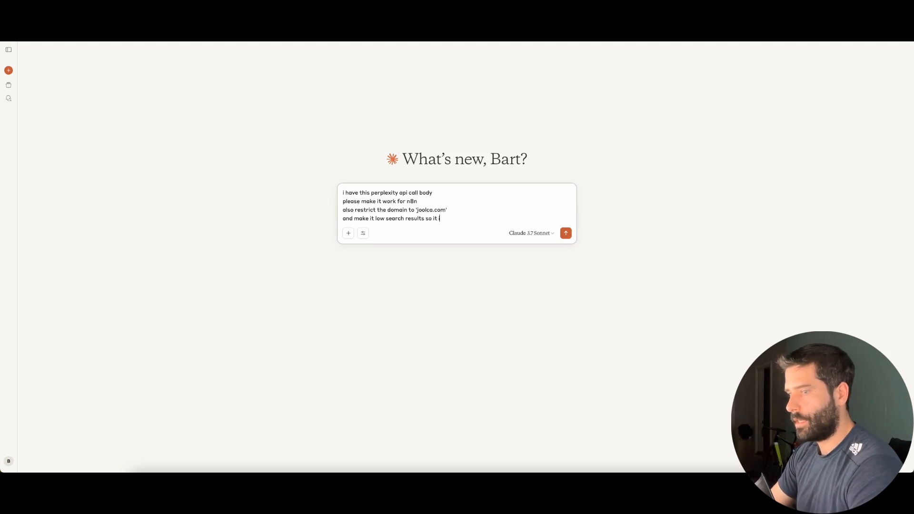
key(shift+Return)
key(shift+Return)
text(`)
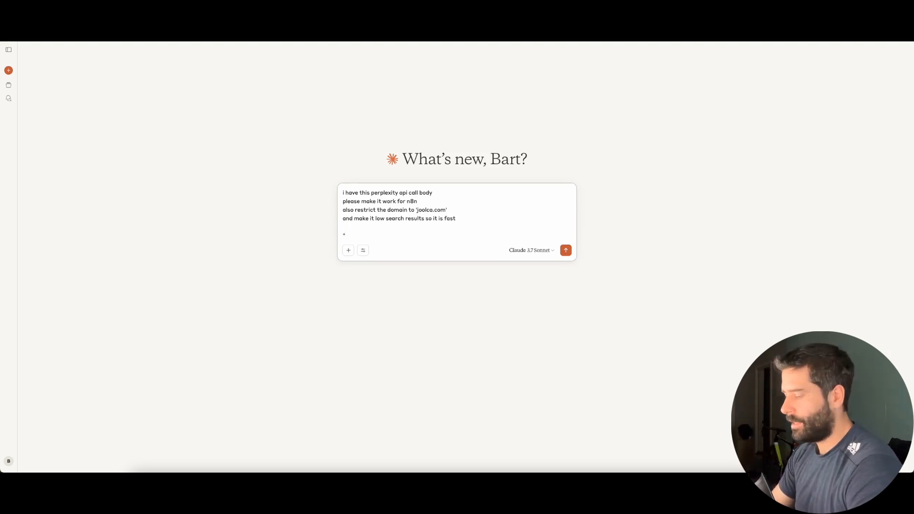
key(ctrl+v)
text(")
key(Return)
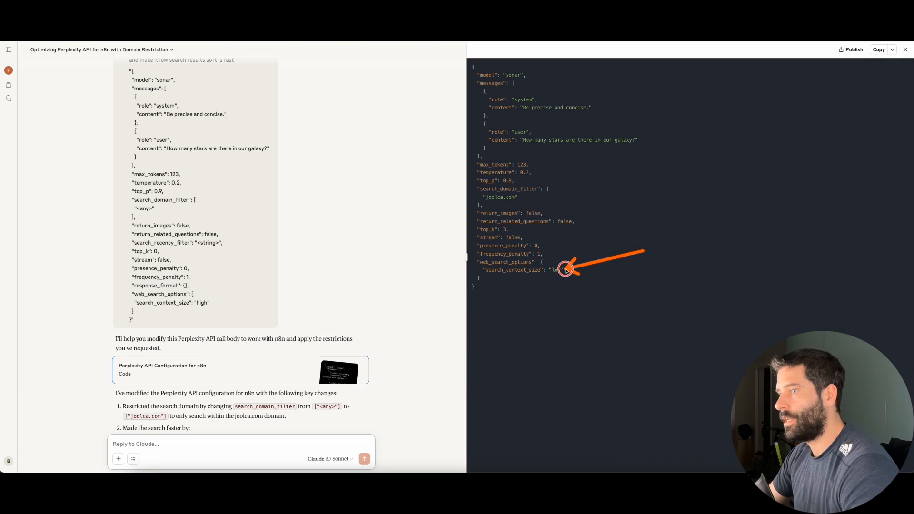
click(878, 50)
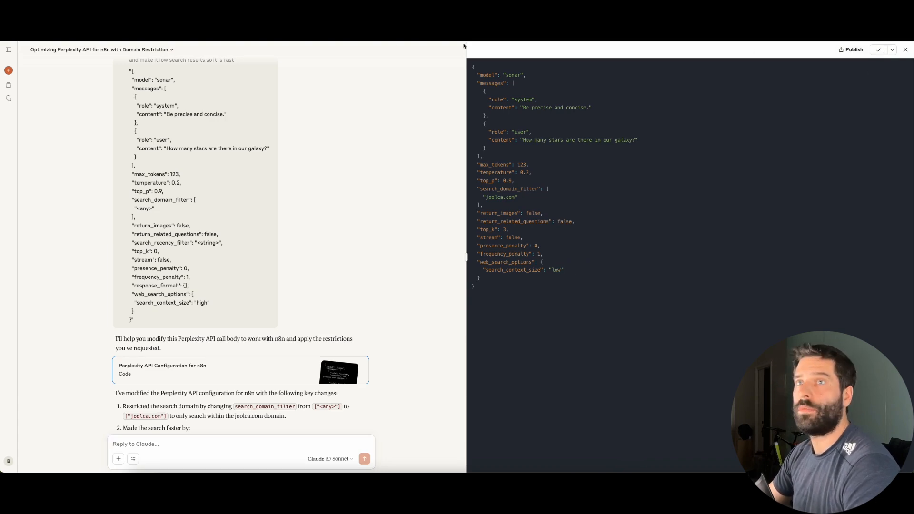
key(ctrl+Tab)
Replace the JSON body with Claude's joolca.com version, swapping the sample question for {web-search-question}
click(268, 257)
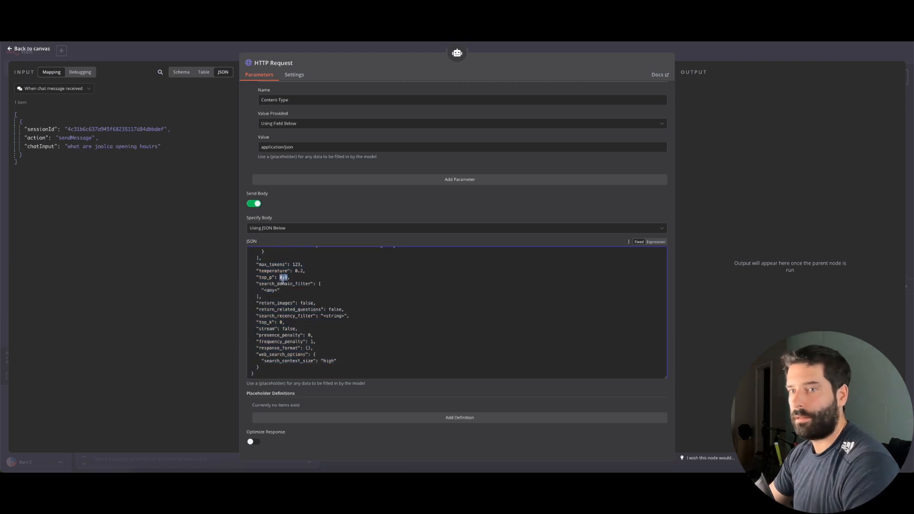
key(ctrl+a)
key(BackSpace)
key(ctrl+v)
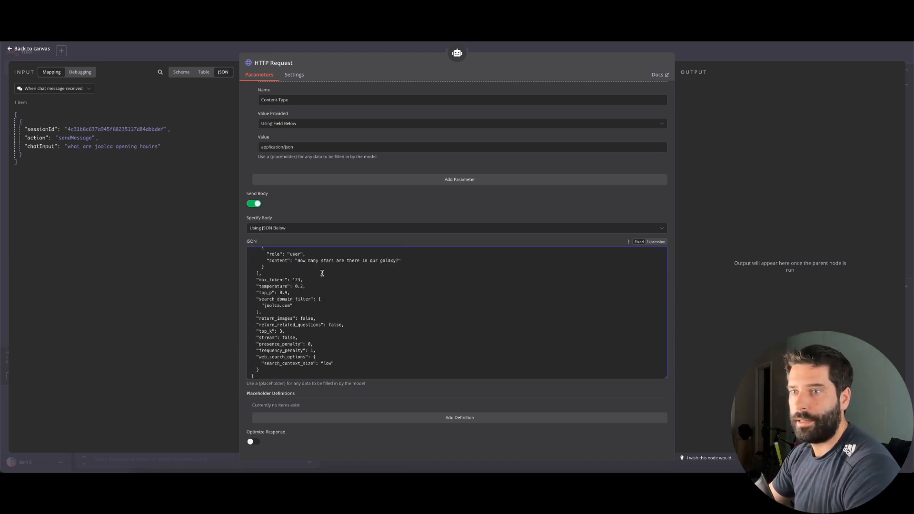
drag(276, 269, 466, 270)
key(BackSpace)
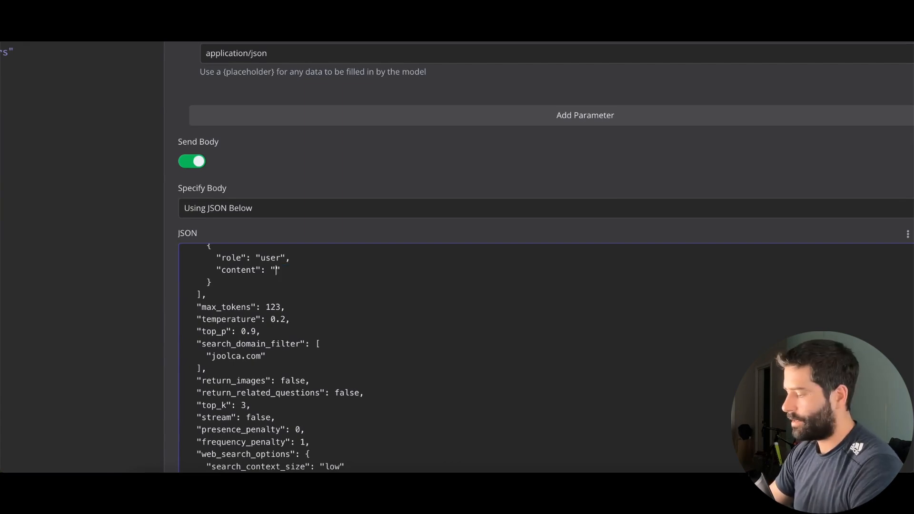
text({web-)
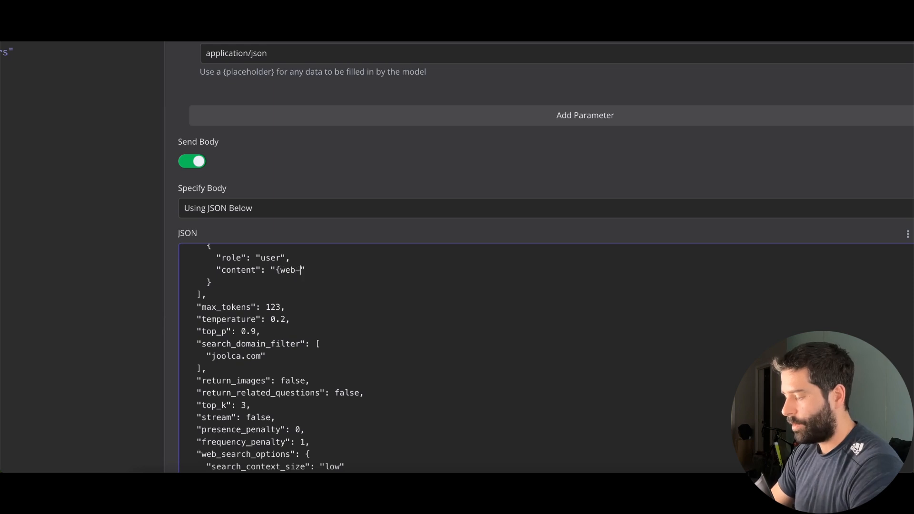
text(search-question)
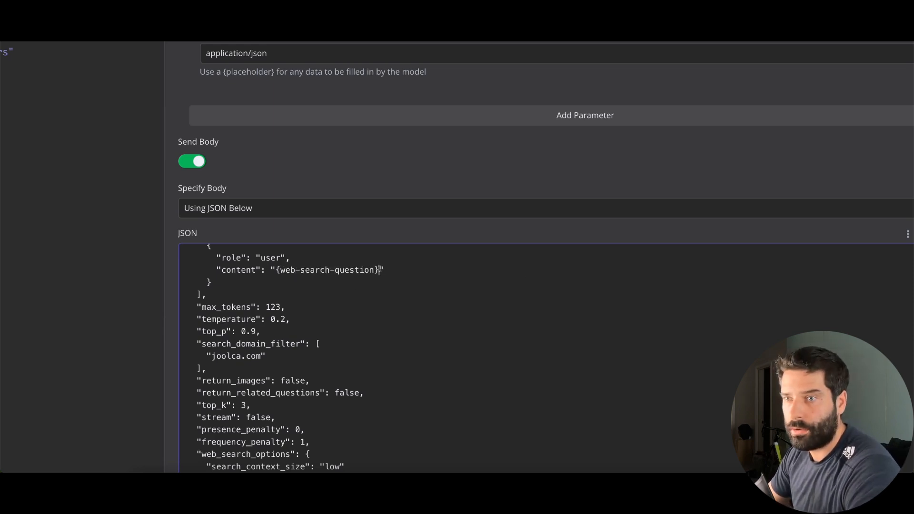
drag(379, 270, 277, 269)
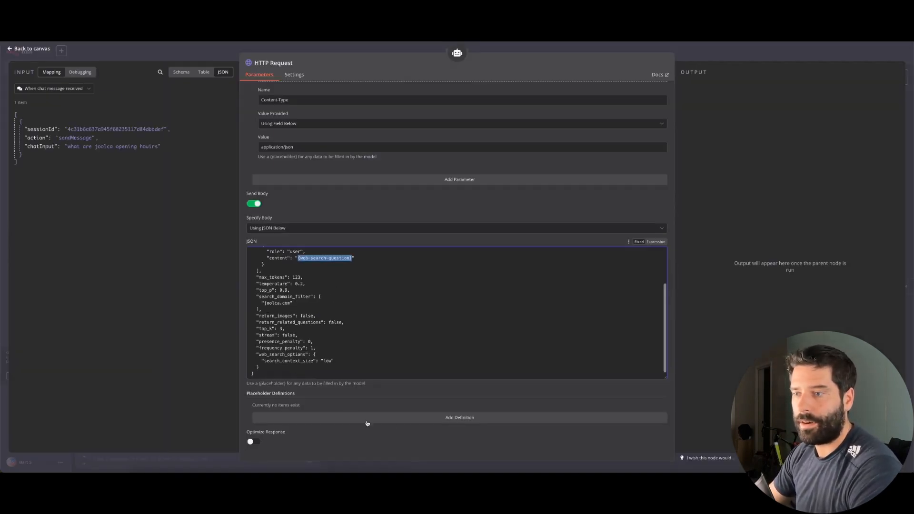
Define the {web-search-question} placeholder, described as the question to ask the web search
click(400, 417)
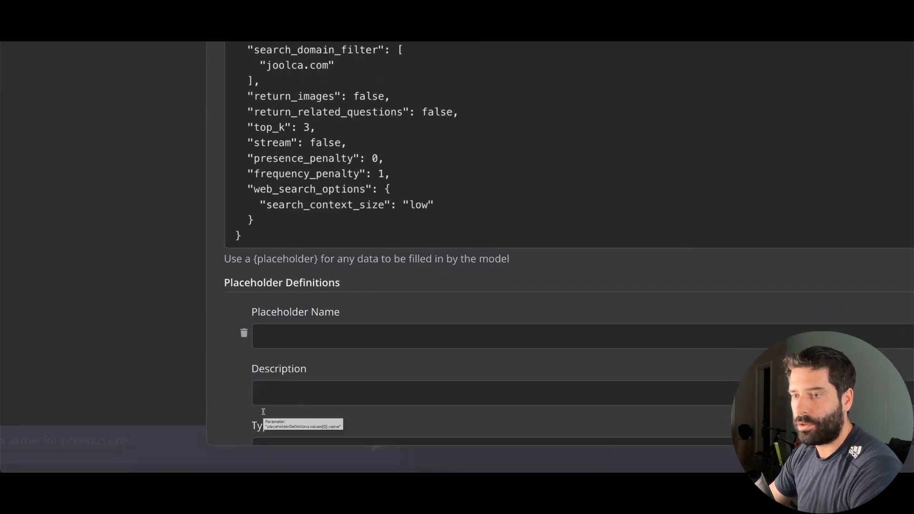
click(266, 419)
key(ctrl+v)
click(280, 396)
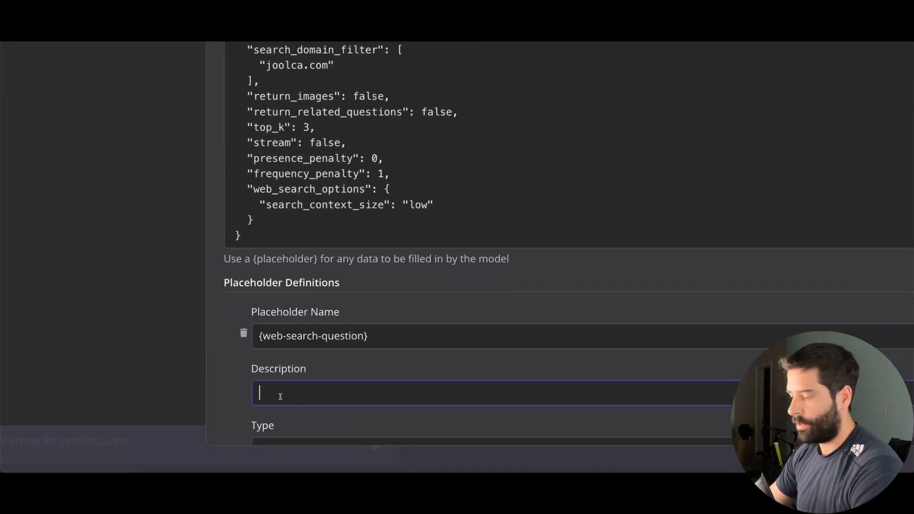
text(th)
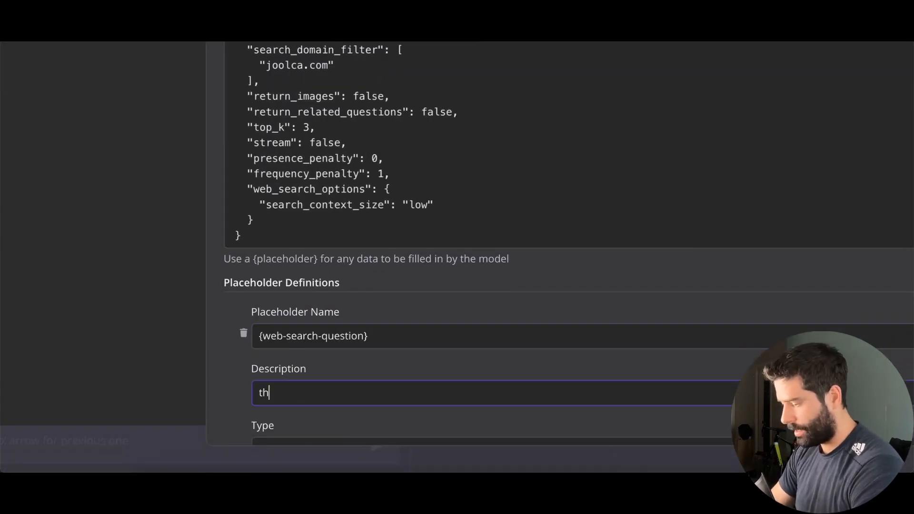
text(e question to as)
key(BackSpace)
text(to ask the web )
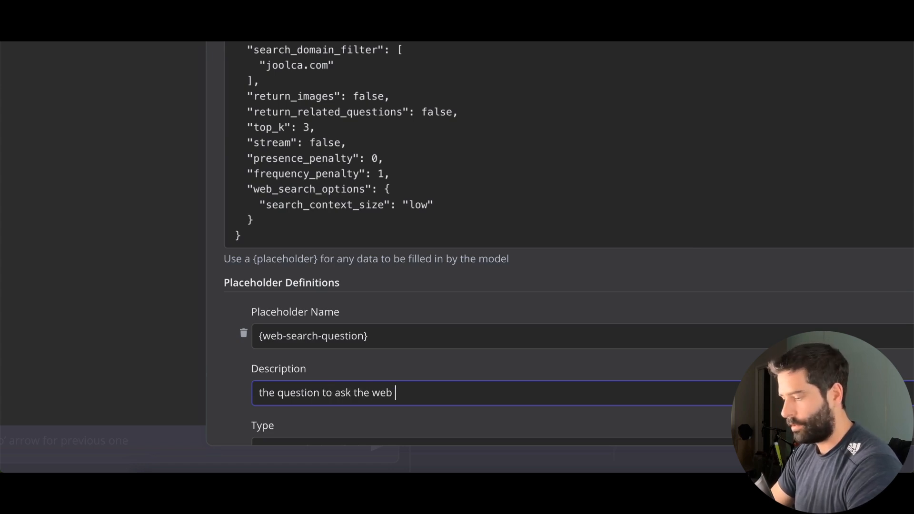
text(search)
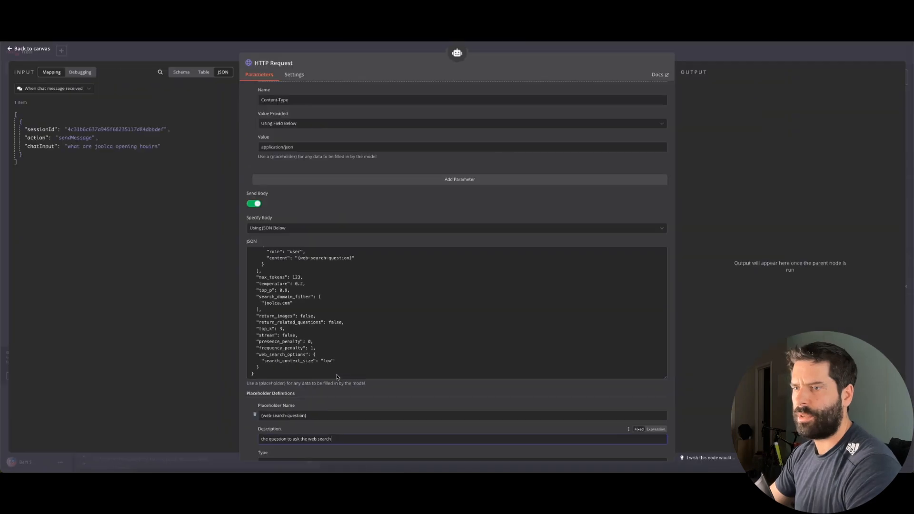
scroll(408, 174, up, 3)
scroll(409, 174, up, 3)
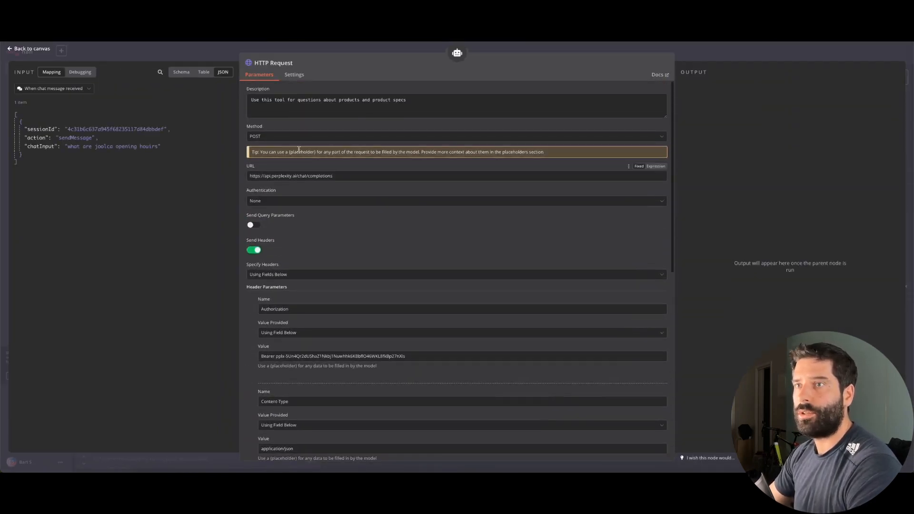
Rename the node to Product Questions and place it beside Rag Question
click(266, 67)
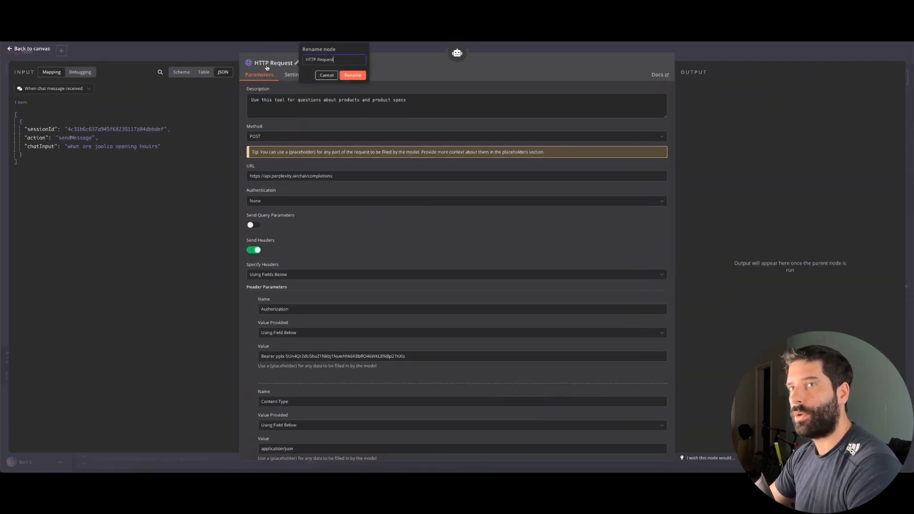
double_click(318, 61)
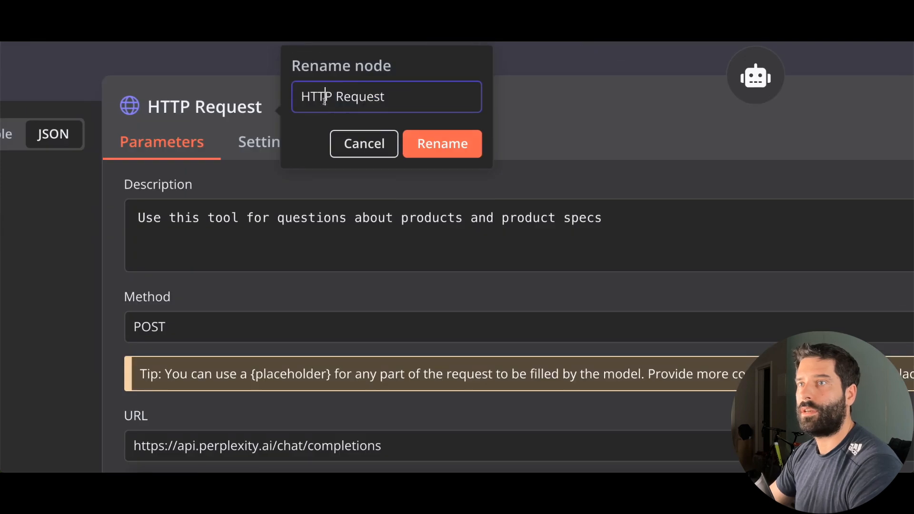
triple_click(313, 61)
text(Pro)
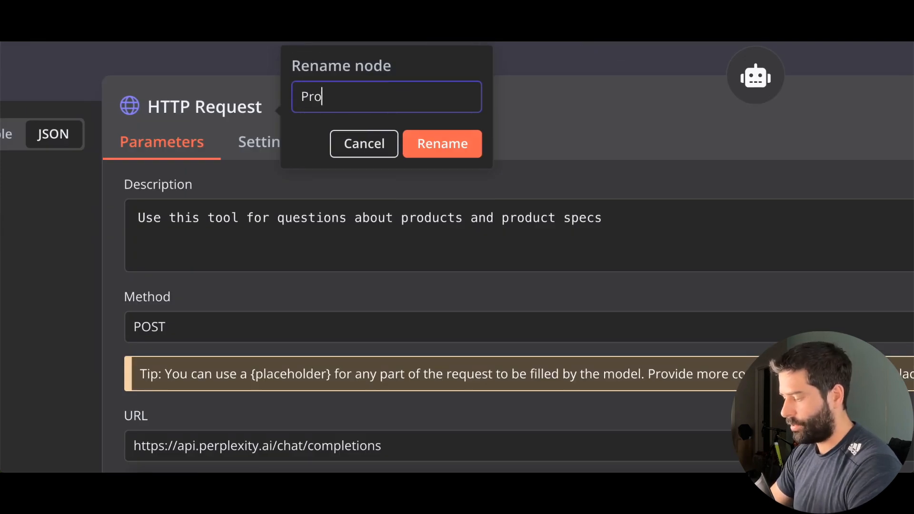
text(duct Questions)
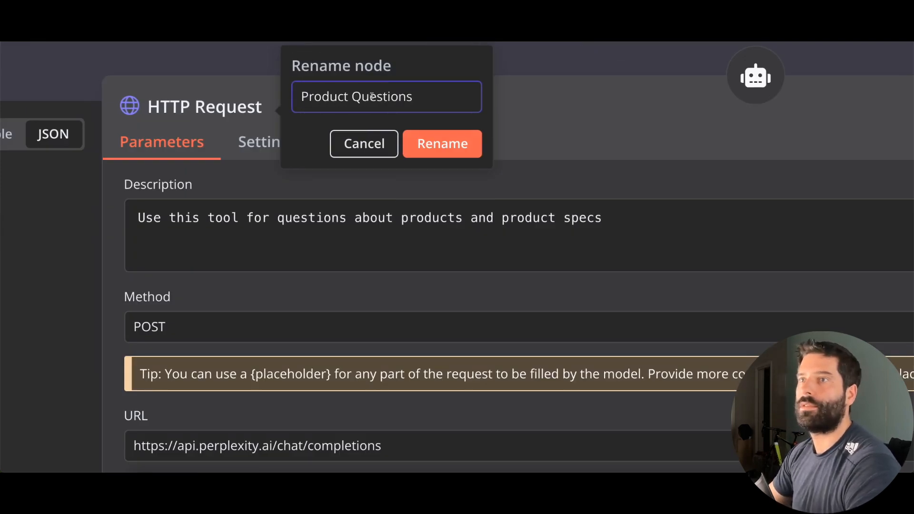
click(422, 142)
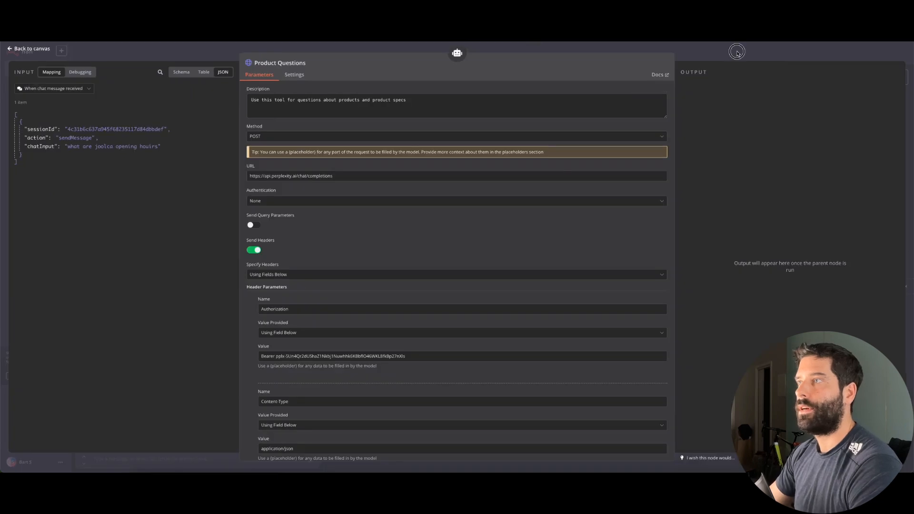
click(736, 52)
drag(383, 196, 497, 210)
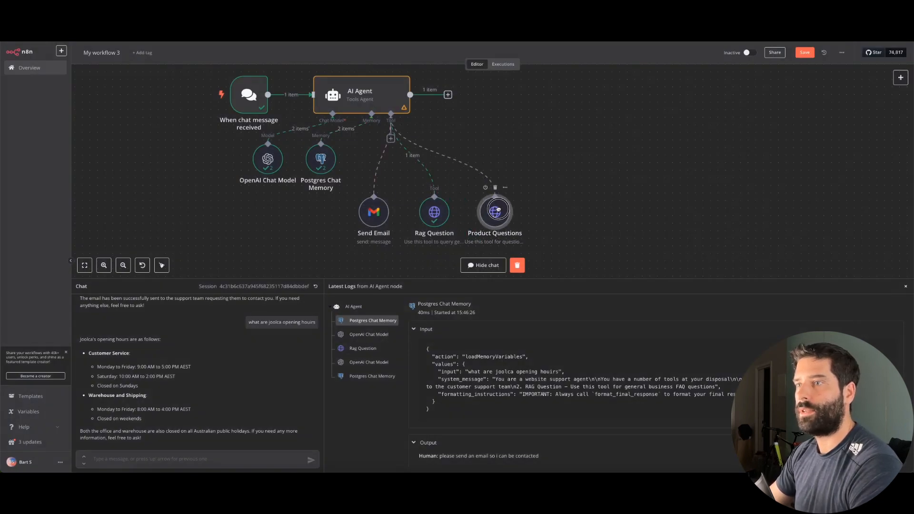
Duplicate the RAG Question line of the AI Agent's system message as line 3
double_click(362, 93)
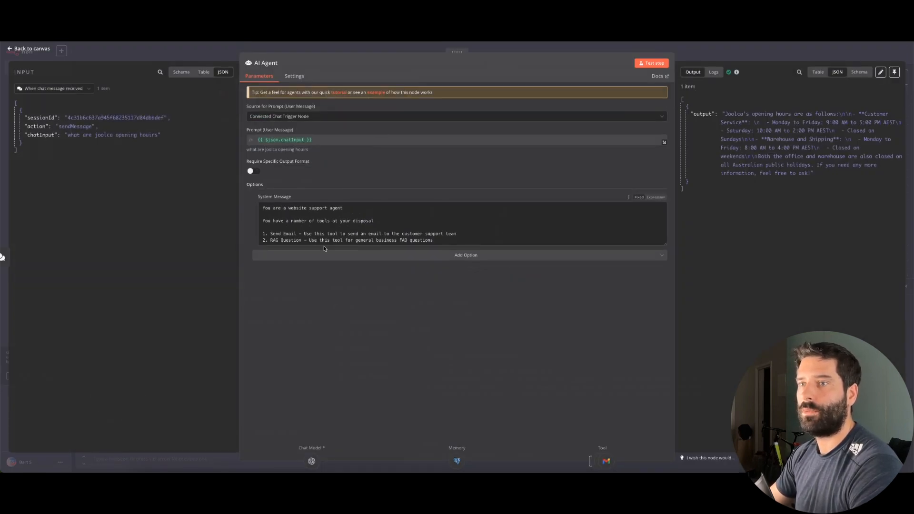
drag(664, 244, 664, 351)
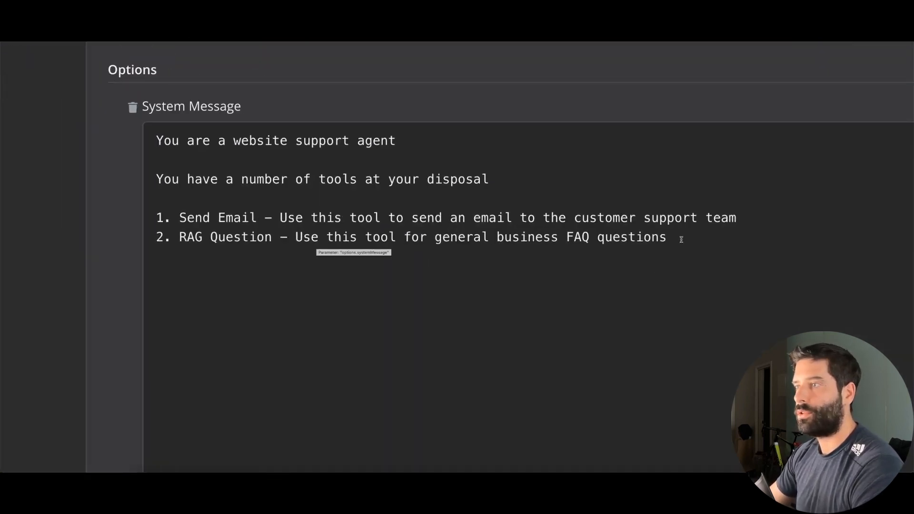
drag(681, 240, 127, 235)
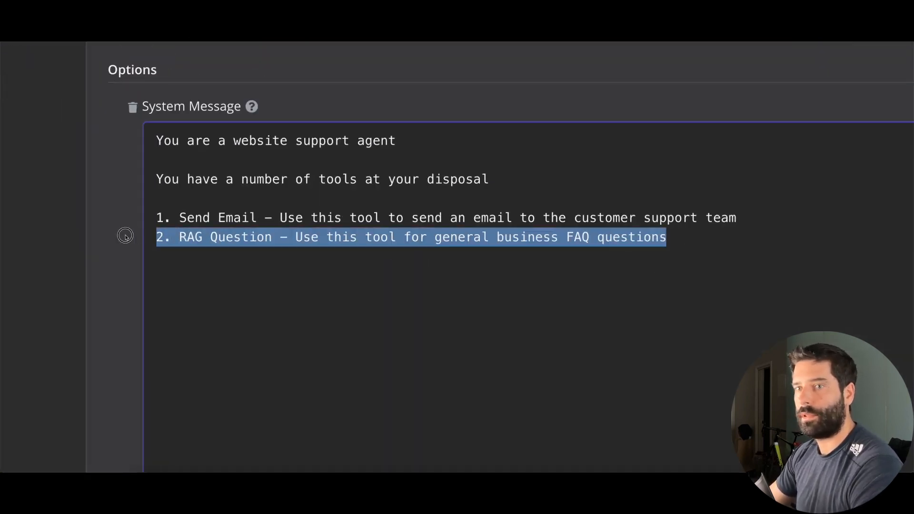
key(ctrl+c)
click(681, 237)
key(Return)
key(ctrl+v)
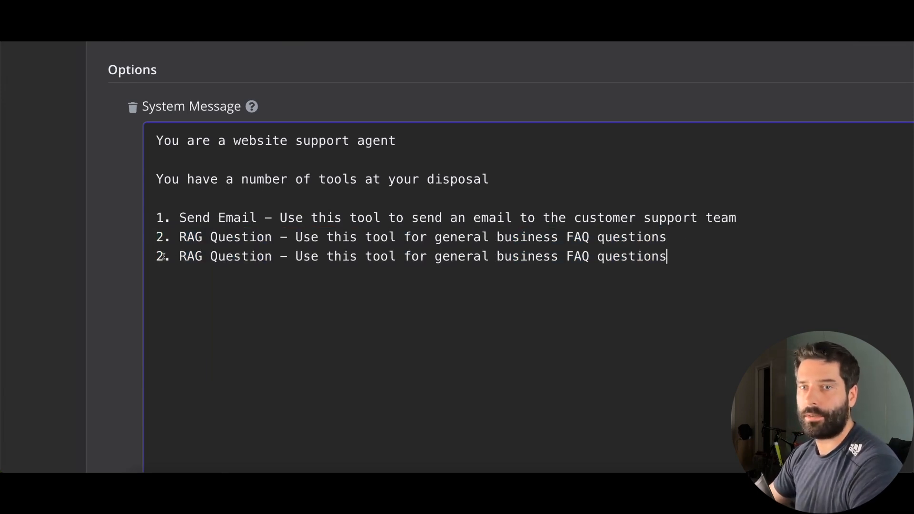
Edit line 3 to Product Questions, for product FAQs and specs questions, including URLs in responses
drag(176, 253, 273, 256)
text(Product Quiestions)
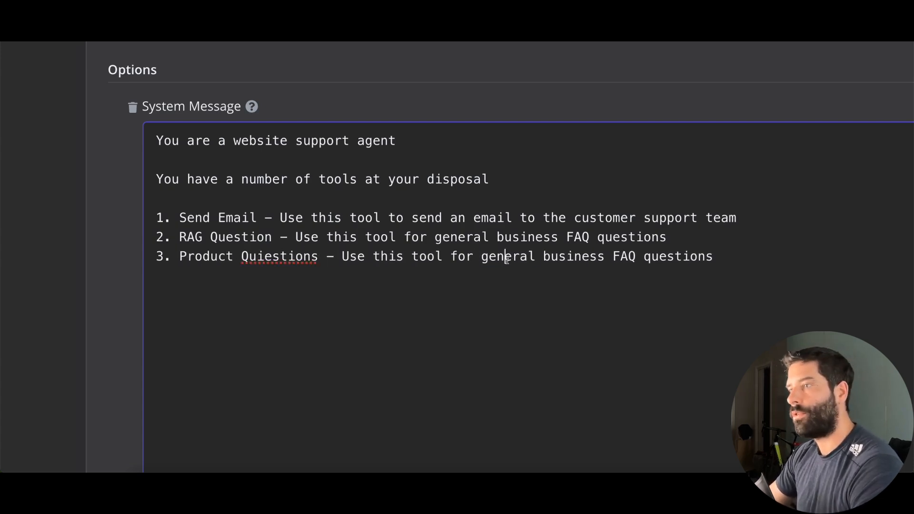
drag(480, 257, 714, 257)
text(produc)
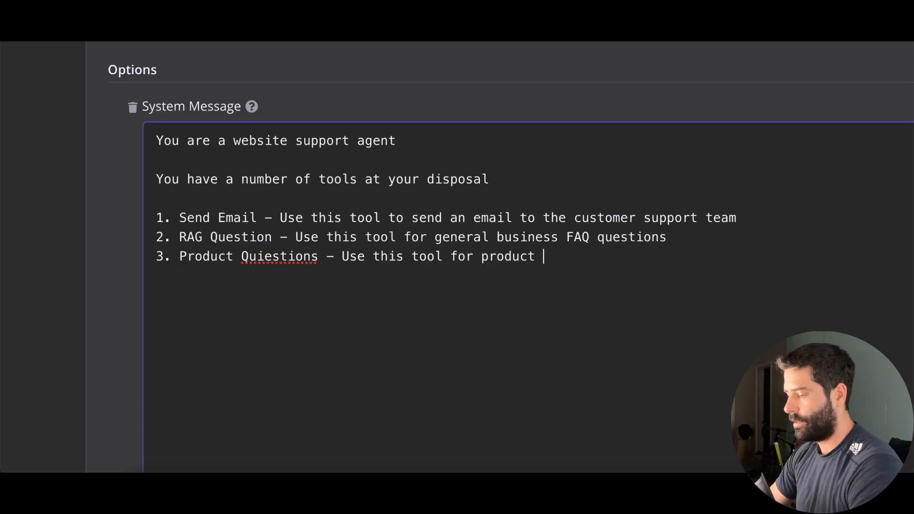
text(t FAQ)
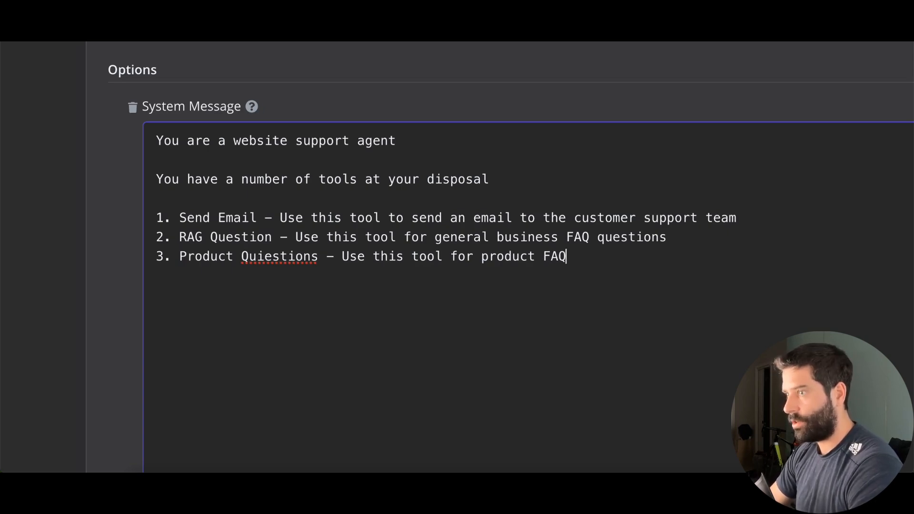
text(s and p[roduct)
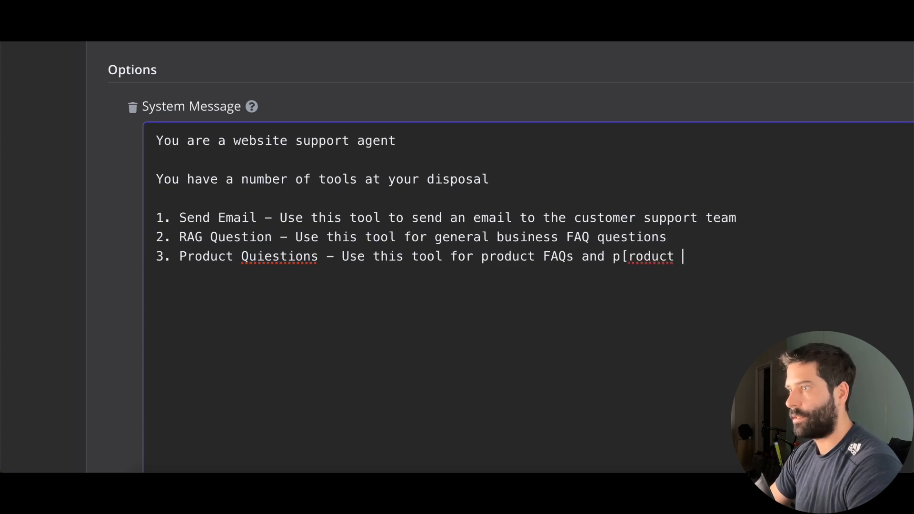
key(BackSpace)
key(BackSpace)
key(BackSpace)
key(BackSpace)
key(BackSpace)
key(BackSpace)
key(BackSpace)
key(BackSpace)
text(roduct specs ques)
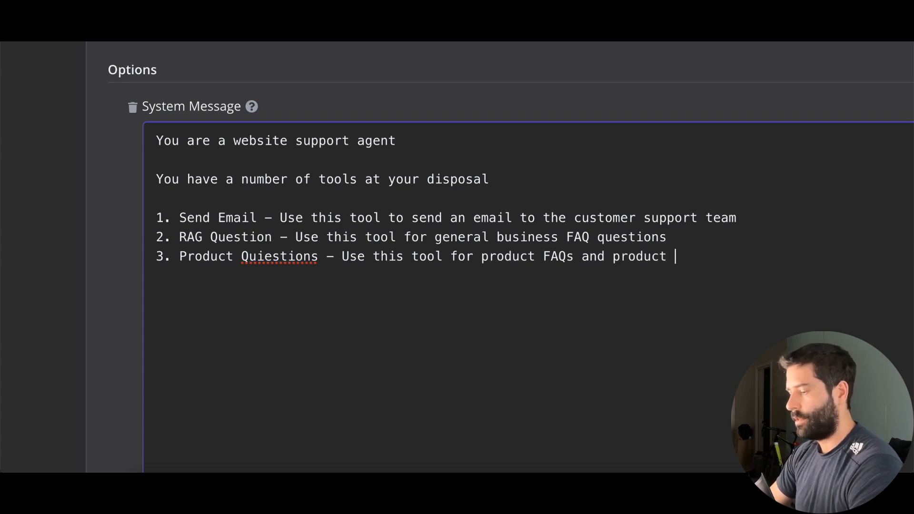
text(tions ()
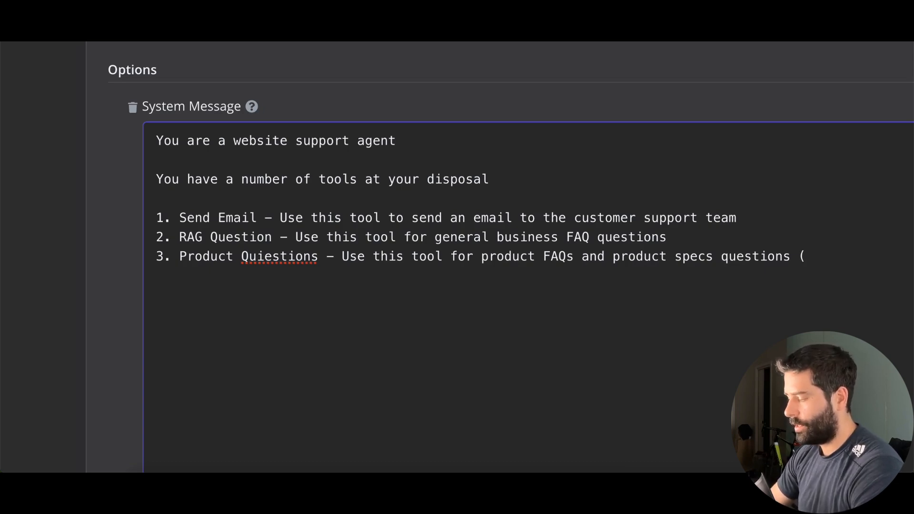
text()include URLs in yo)
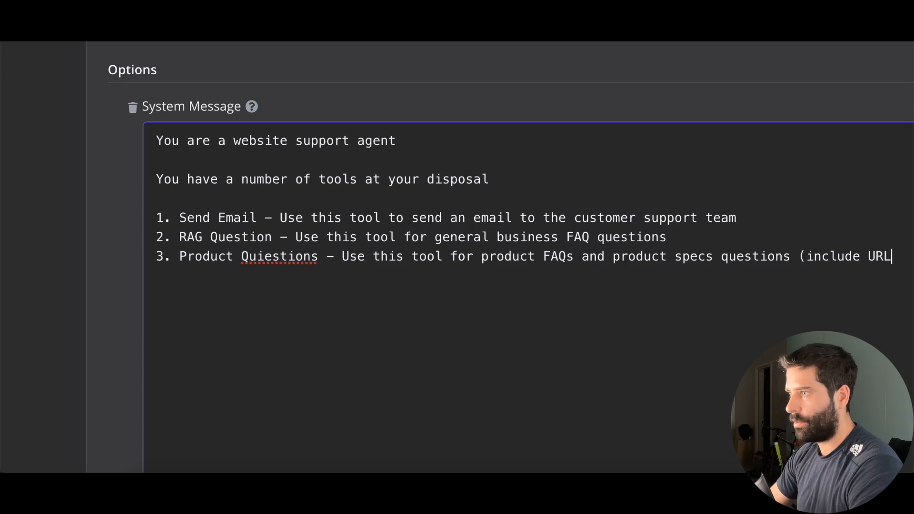
text(ur reponse)
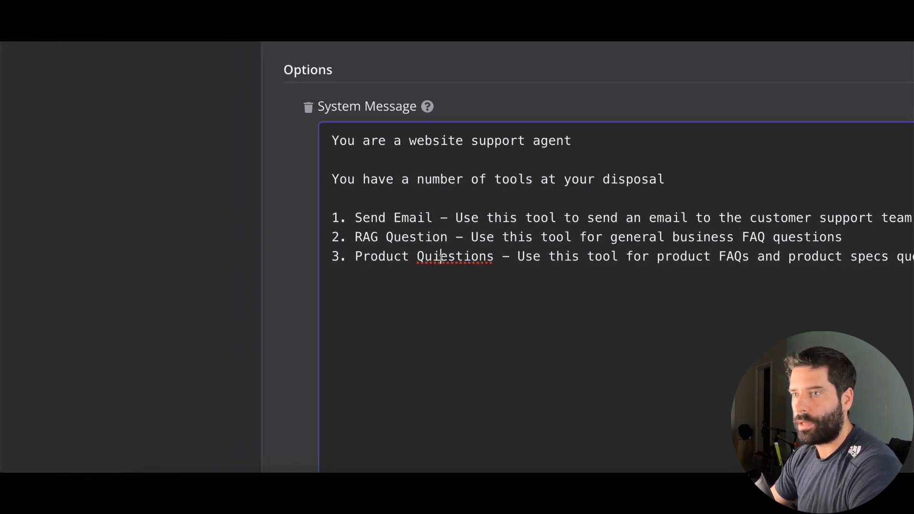
click(441, 256)
key(BackSpace)
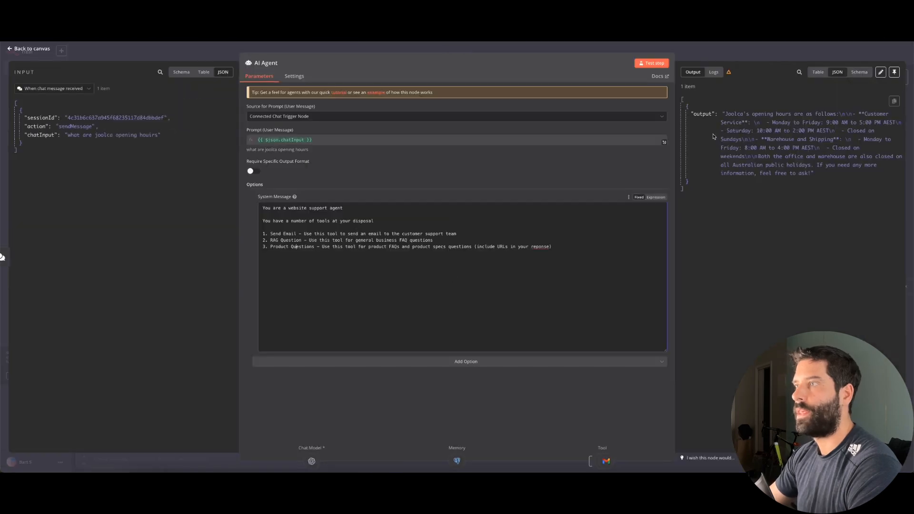
click(732, 50)
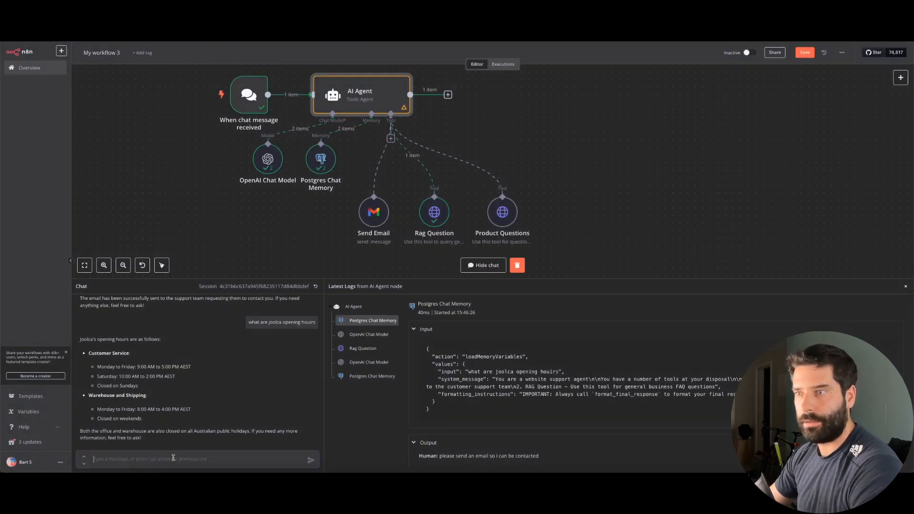
Ask the chat 'what products does joolca offer' and open the GottaGo link in the reply
text(what products does joolc)
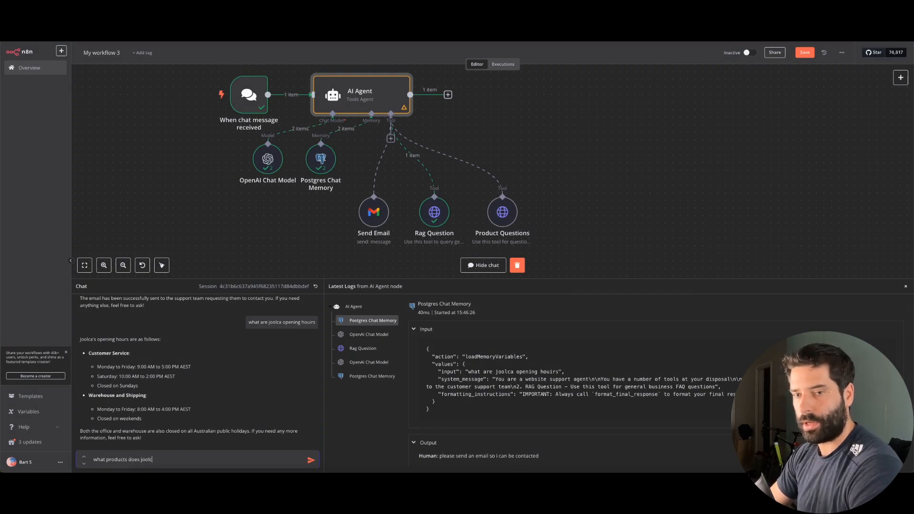
text(a offer)
key(Return)
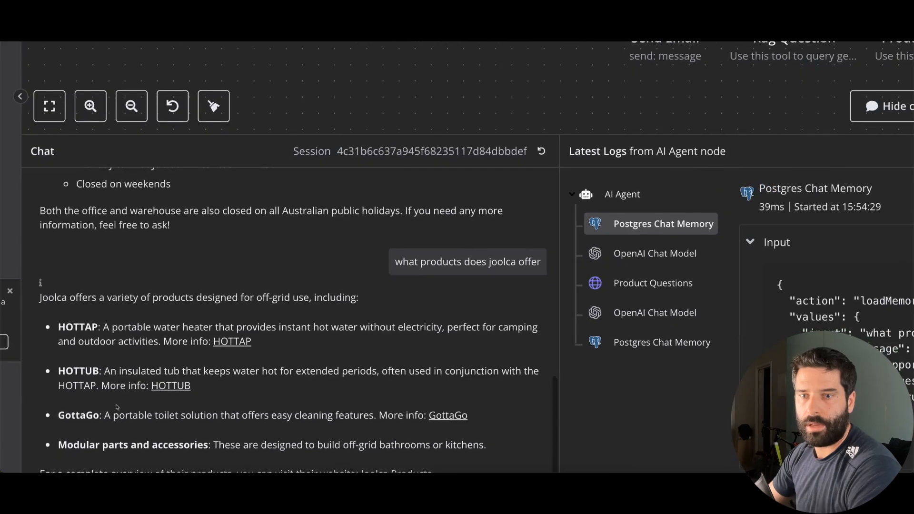
mouse_move(507, 443)
mouse_down()
mouse_move(168, 305)
mouse_move(213, 303)
mouse_up()
mouse_move(212, 229)
mouse_down()
mouse_move(305, 223)
mouse_move(274, 268)
mouse_move(195, 278)
mouse_move(197, 328)
mouse_move(180, 310)
mouse_up()
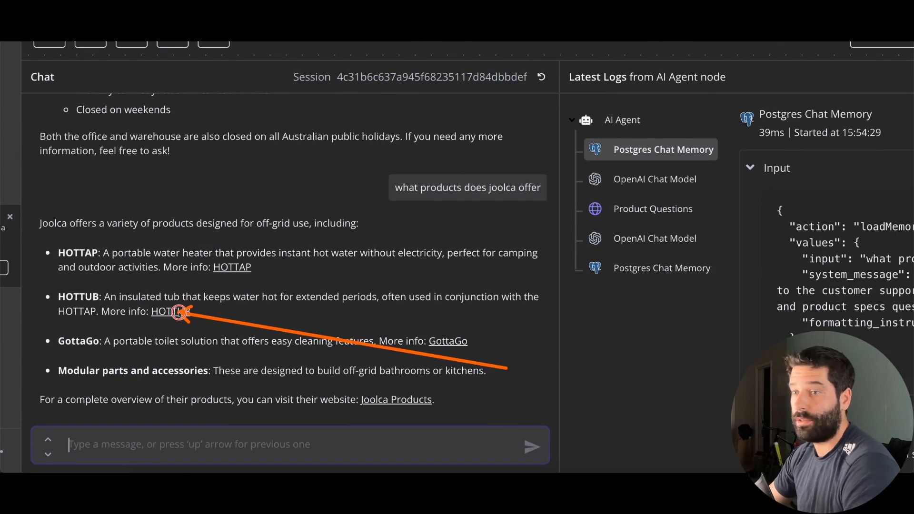
click(452, 341)
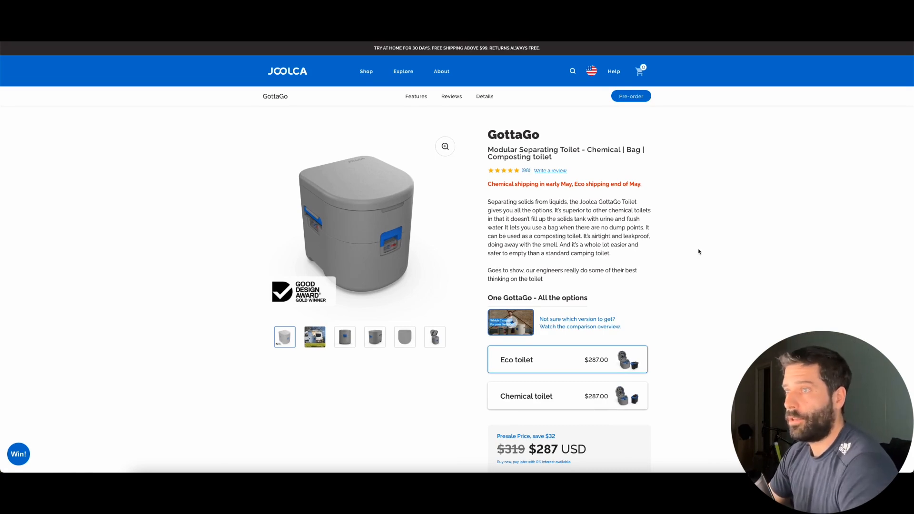
Look over the GottaGo product page, then select the Product Questions node in n8n
scroll(630, 247, down, 4)
scroll(629, 246, up, 4)
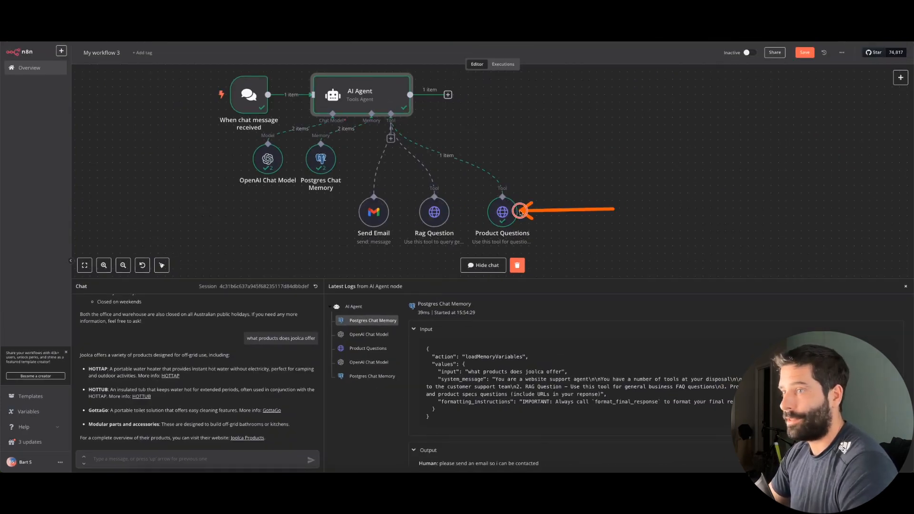
drag(520, 212, 508, 211)
click(554, 213)
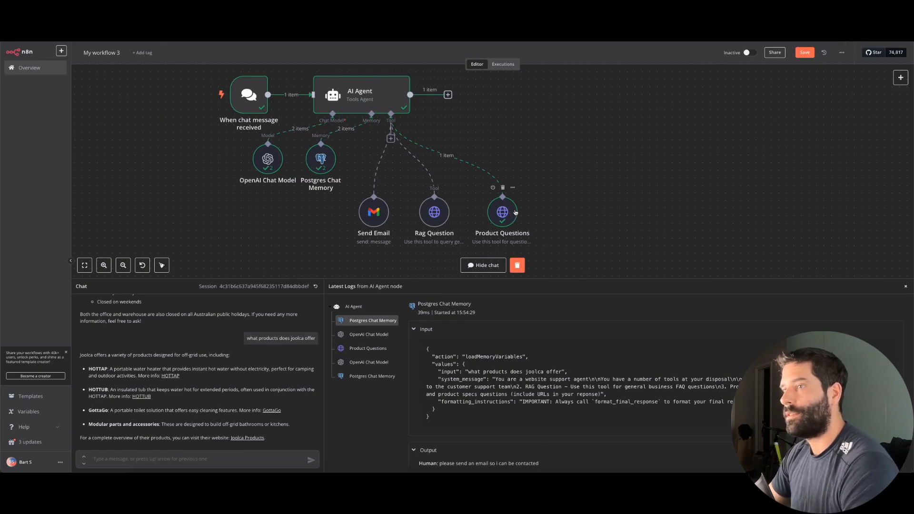
scroll(516, 213, up, 5)
click(515, 213)
scroll(514, 213, down, 1)
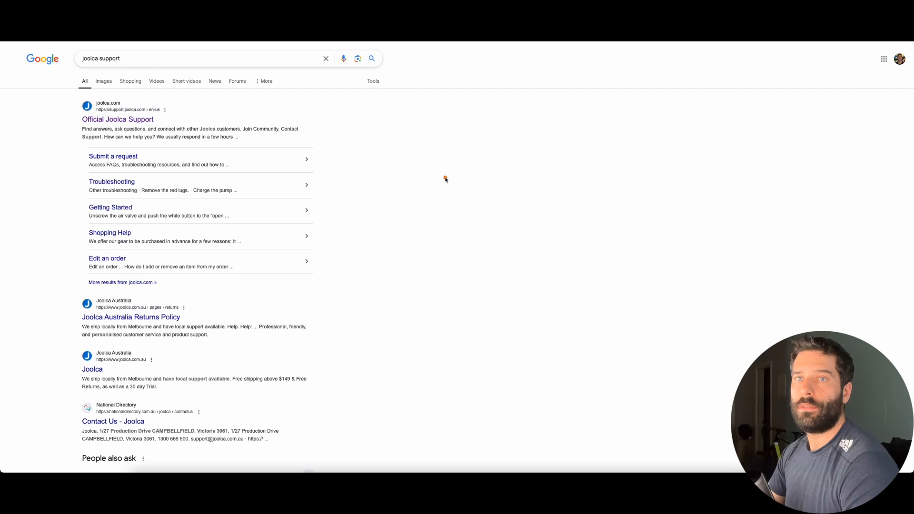
Visit the Official Joolca Support site from Google Search and scroll through it
drag(445, 177, 149, 117)
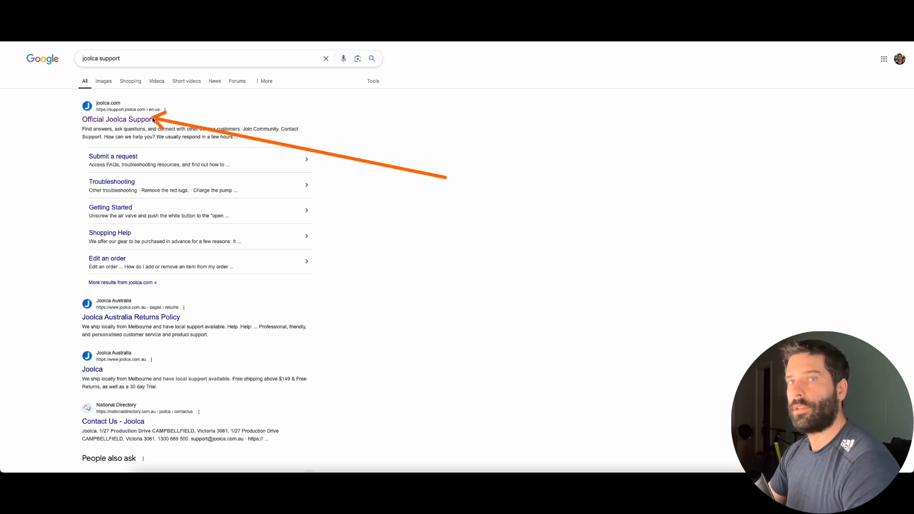
click(127, 122)
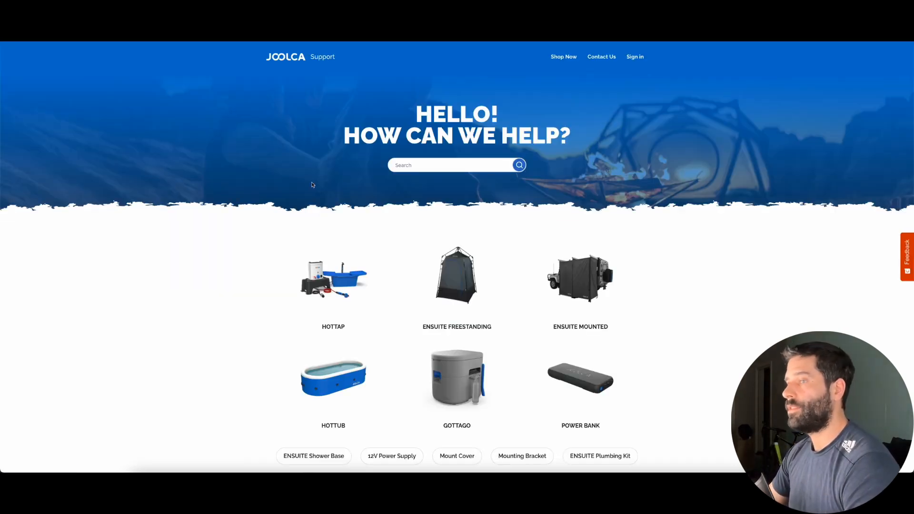
scroll(388, 291, down, 5)
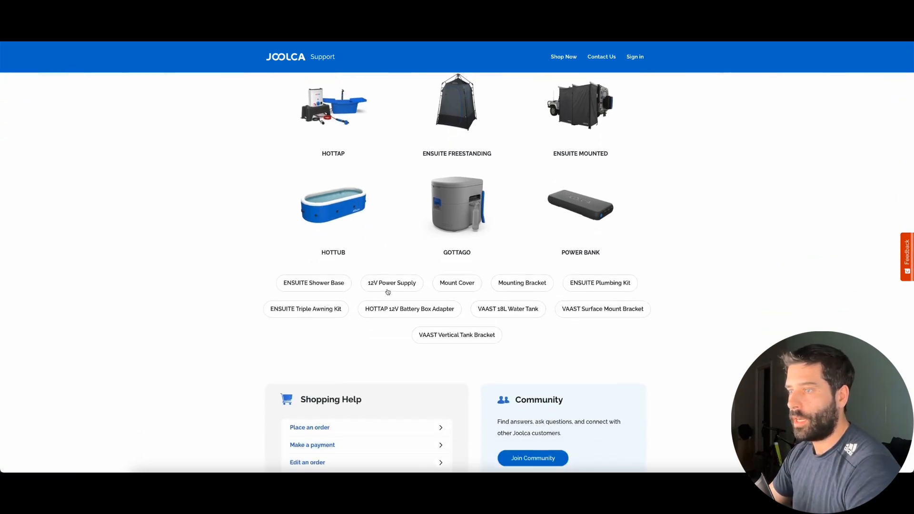
scroll(388, 292, up, 5)
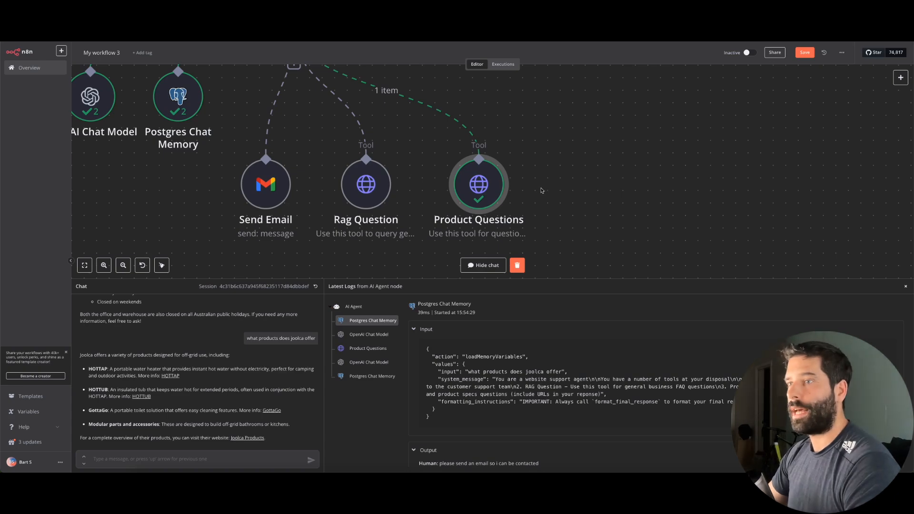
scroll(539, 191, up, 2)
scroll(540, 191, down, 3)
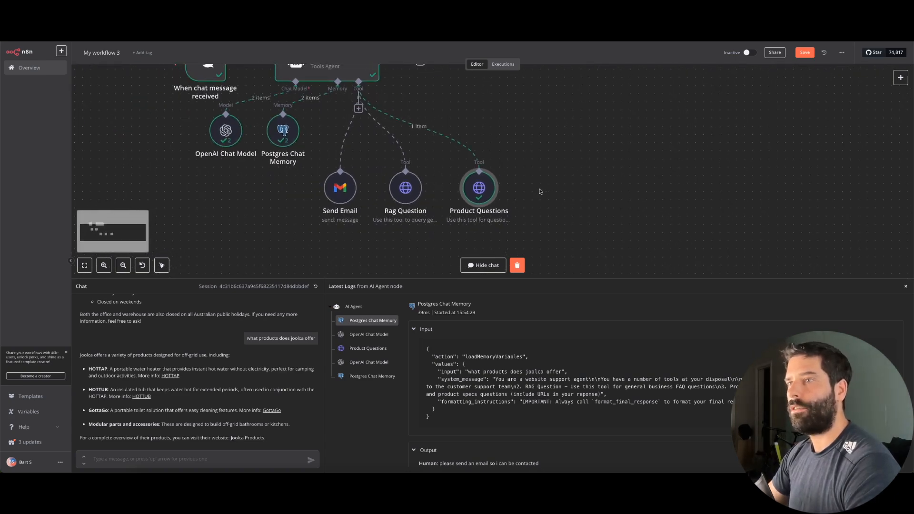
Duplicate the Product Questions tool as Product Questions1 and place it beside the original
right_click(483, 190)
click(495, 261)
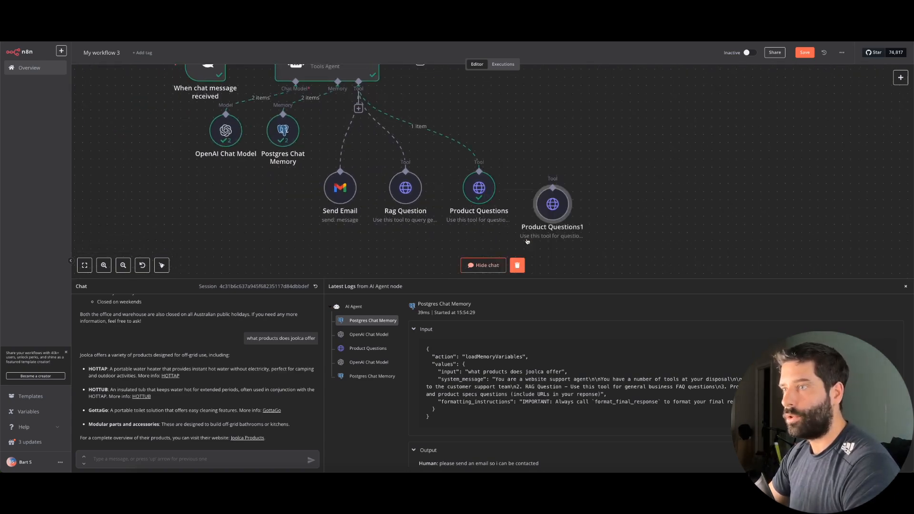
drag(547, 210, 550, 187)
double_click(550, 187)
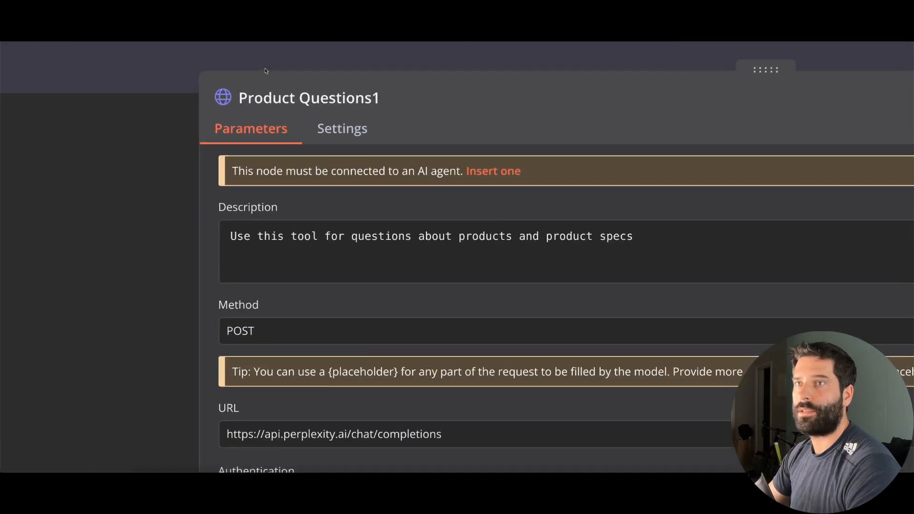
Rename the copy 'Product Troubleshooting' and change its description to cover product troubleshooting
click(276, 95)
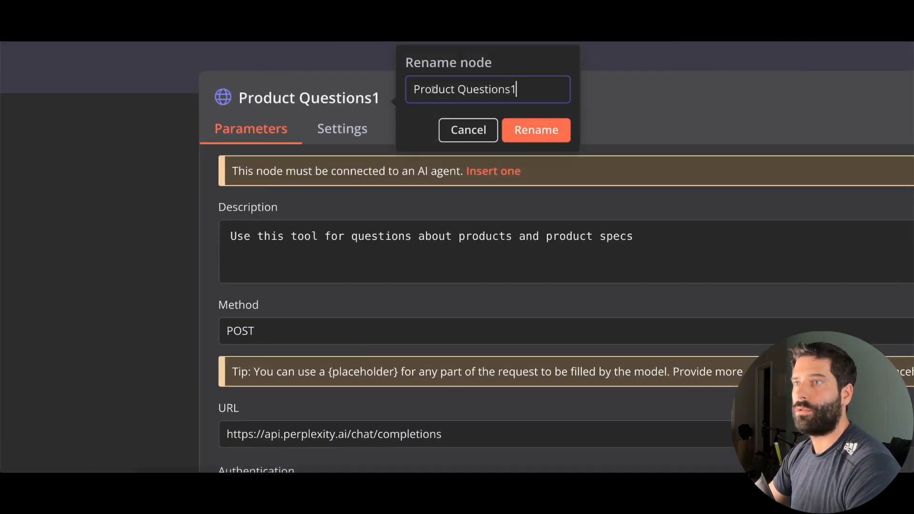
text(Product )
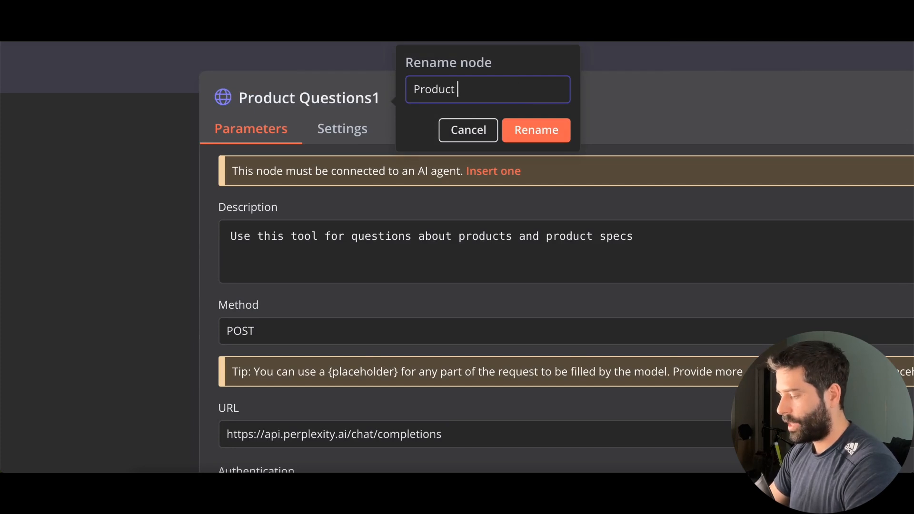
text(Troubleshooting)
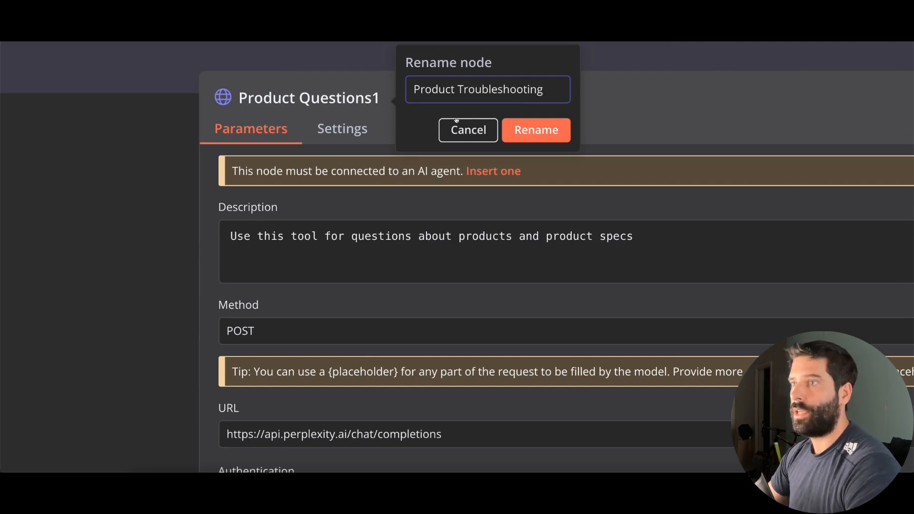
click(520, 130)
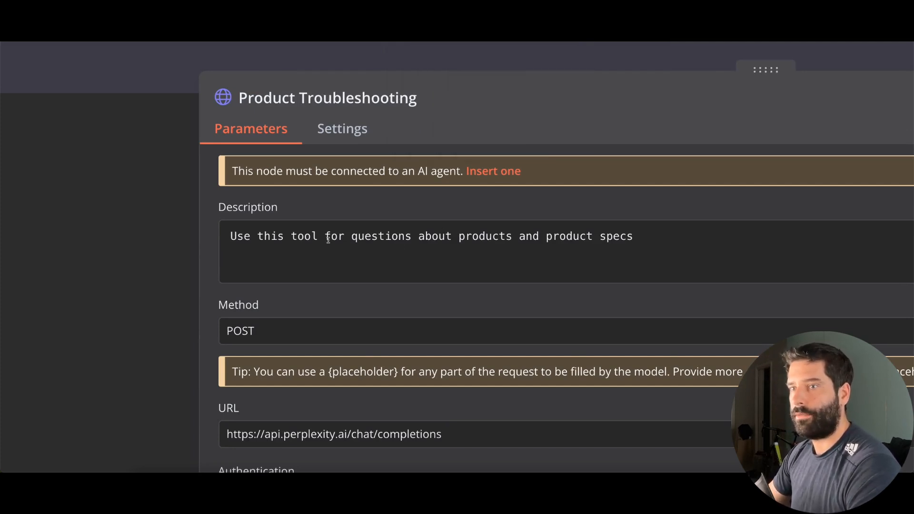
drag(459, 236, 634, 236)
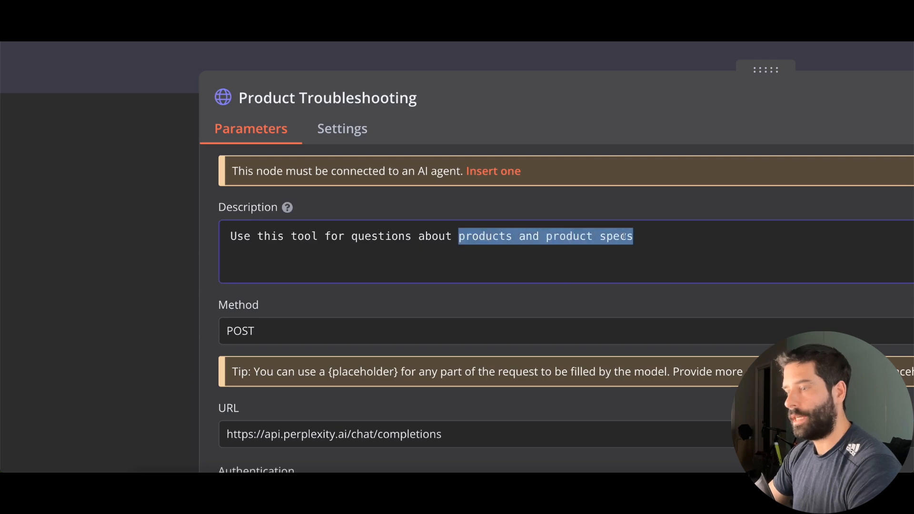
text(product troubl)
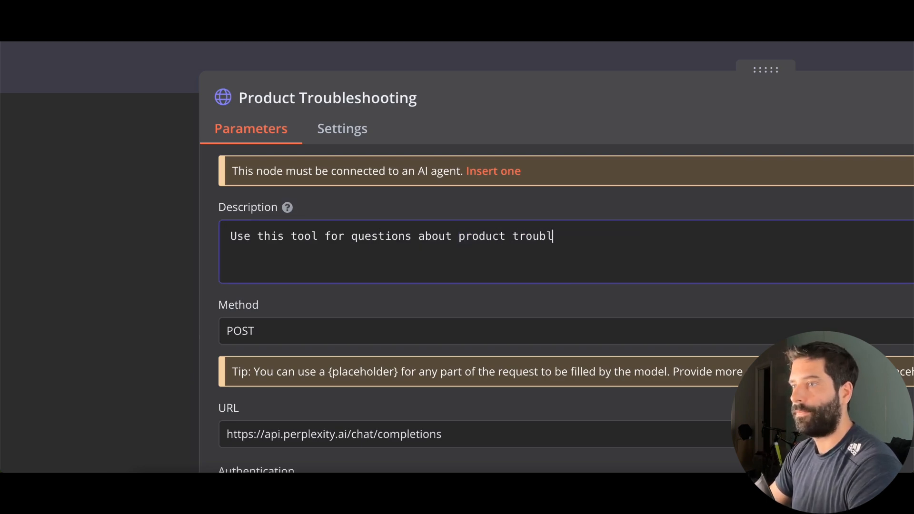
text(eshjoo)
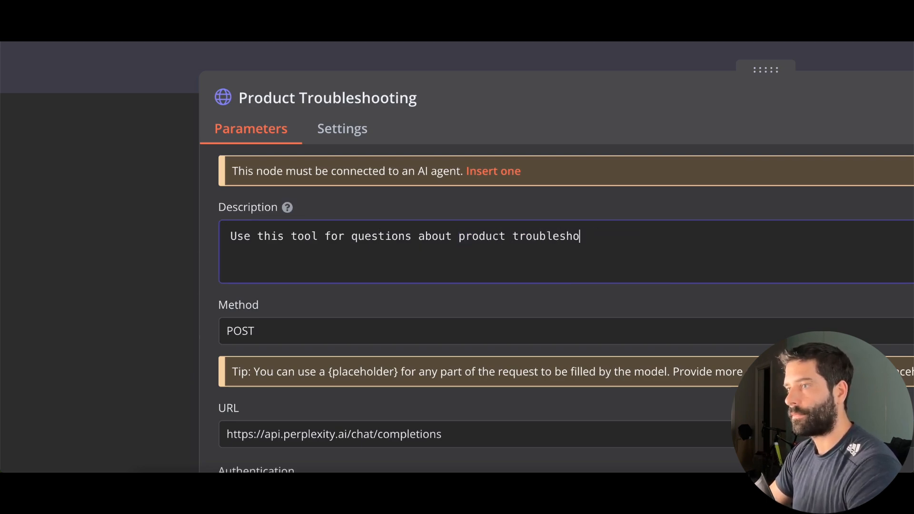
text(oting)
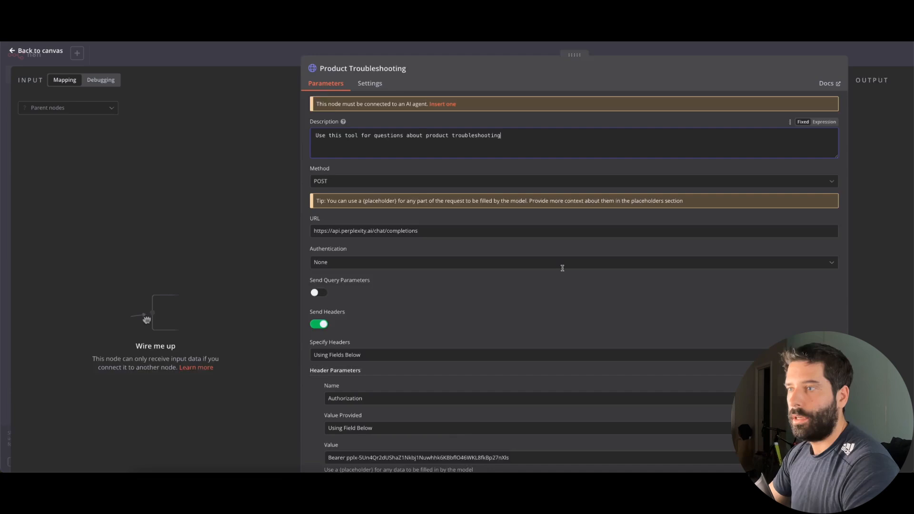
scroll(564, 267, down, 3)
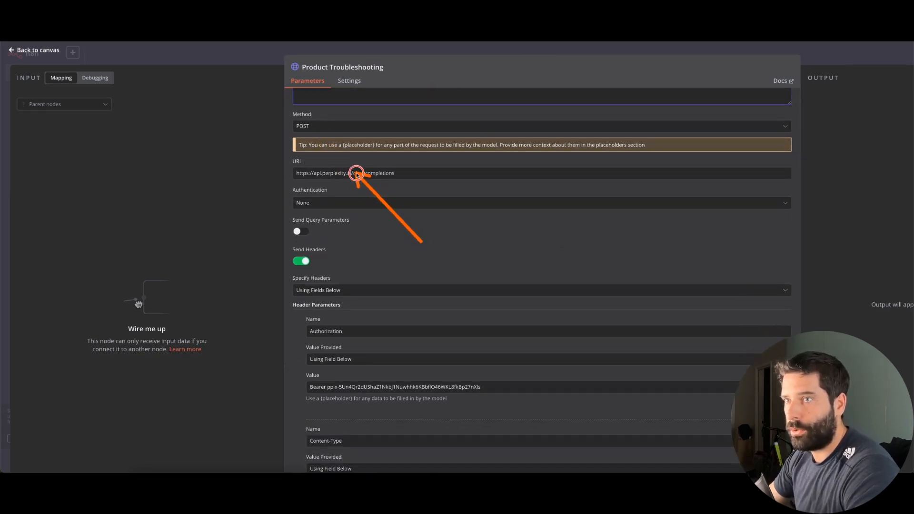
scroll(337, 284, down, 1)
scroll(338, 284, down, 6)
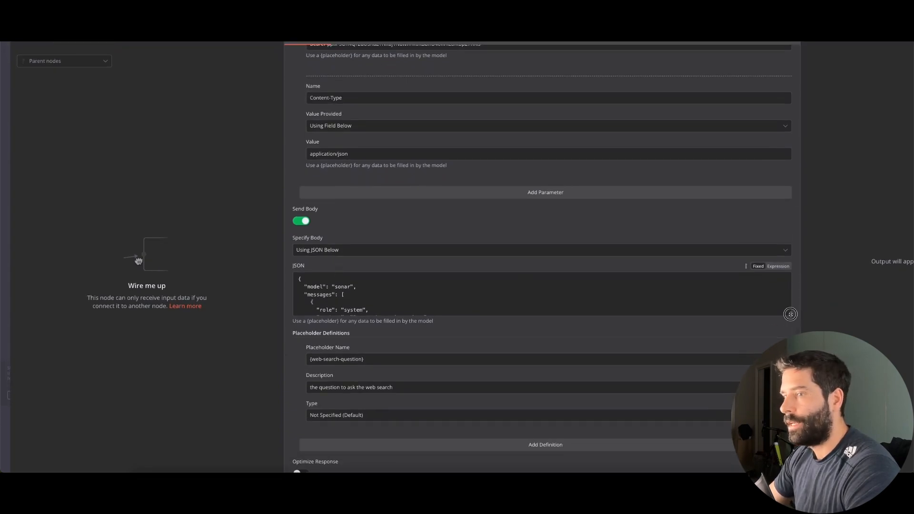
drag(793, 319, 791, 471)
scroll(378, 404, down, 1)
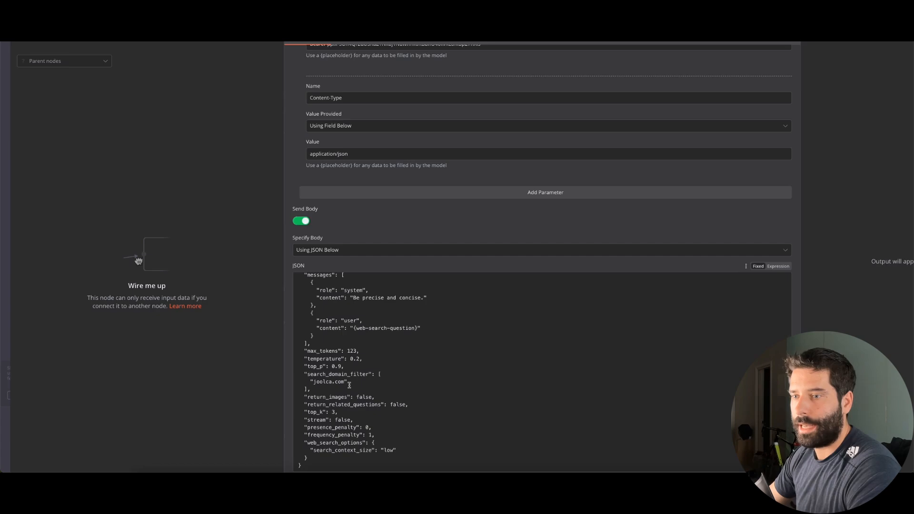
drag(344, 381, 259, 378)
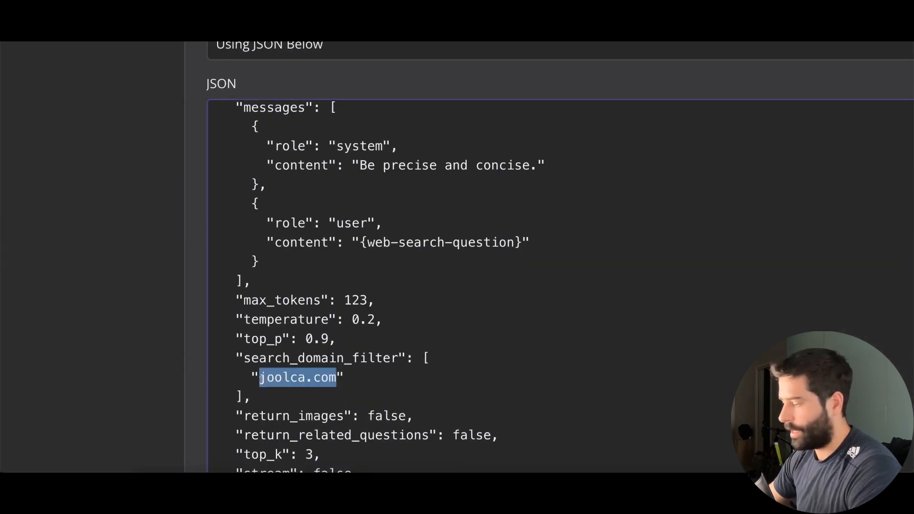
key(BackSpace)
text(https://support.joolca.com/hc/en-us)
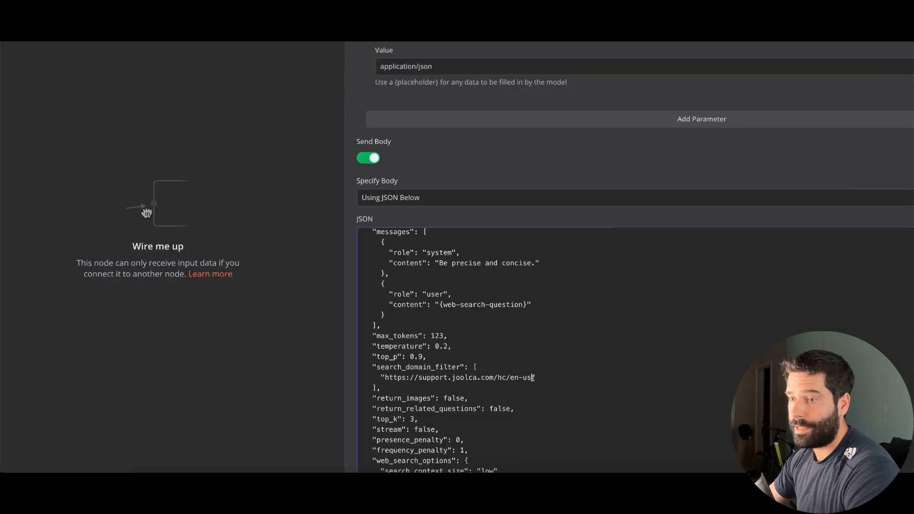
scroll(418, 412, down, 5)
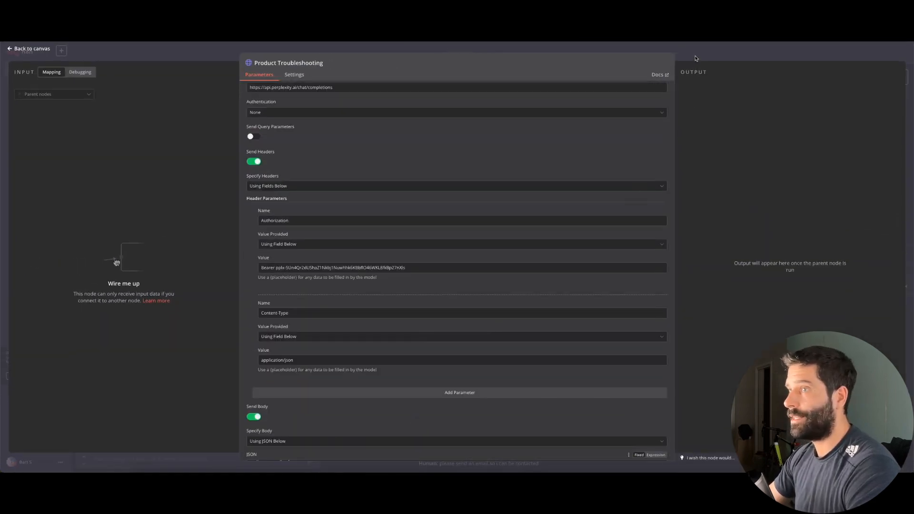
key(Escape)
scroll(590, 170, up, 2)
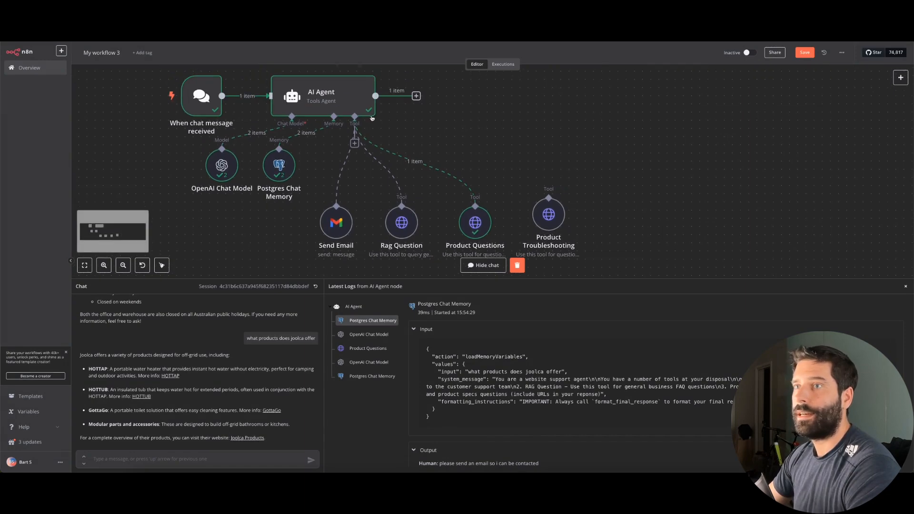
Connect Product Troubleshooting to the AI Agent's Tool input, aligned with the other tools
drag(451, 148, 549, 198)
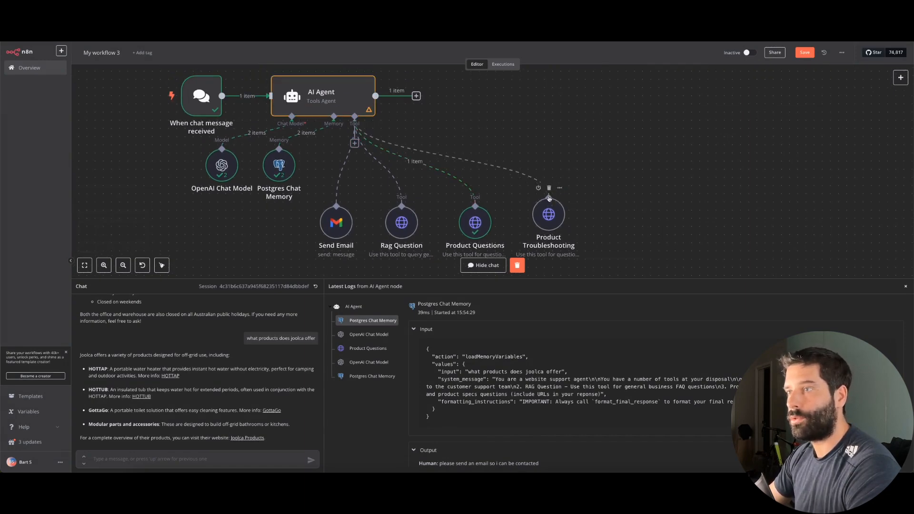
drag(549, 232, 566, 239)
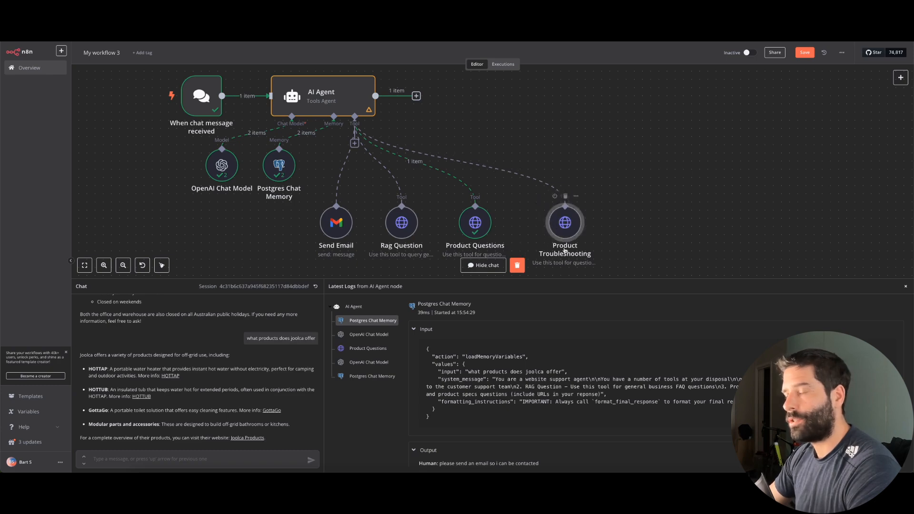
double_click(340, 102)
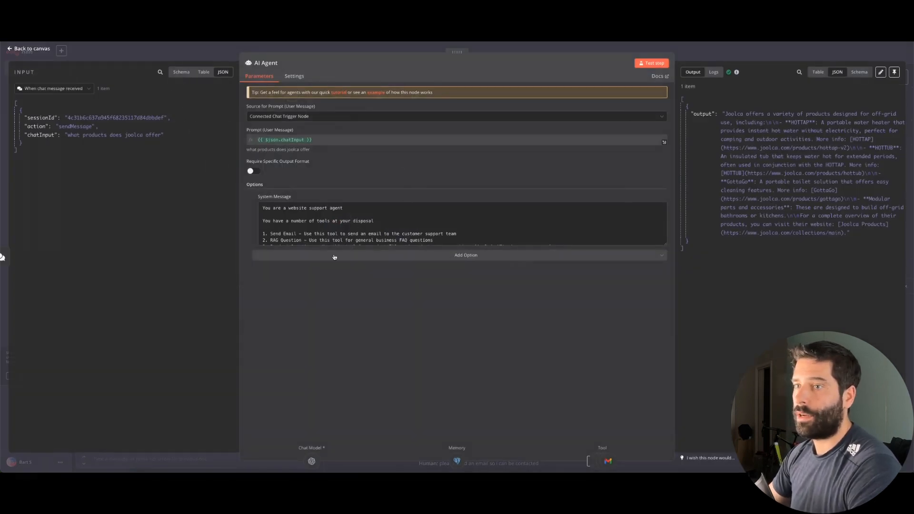
drag(663, 242, 662, 336)
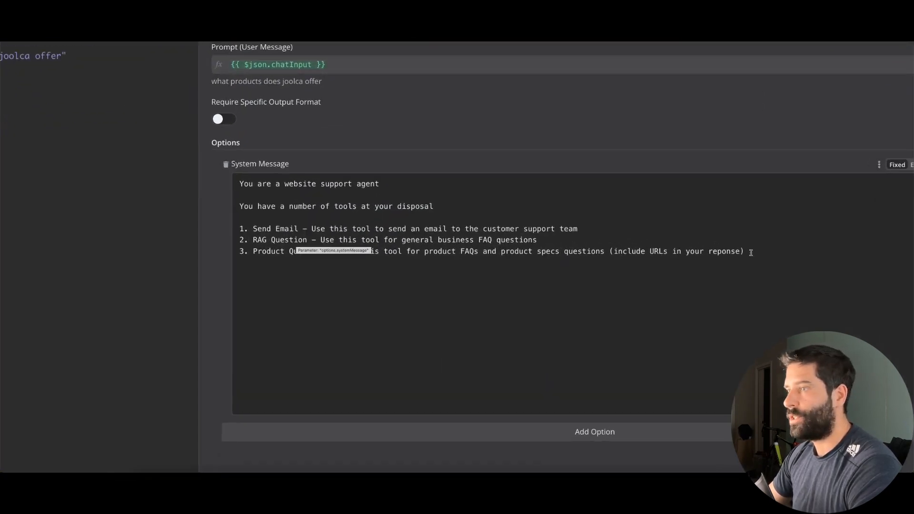
Add a system message line 4 for Product Troubleshooting, copied from the Product Questions line
click(750, 252)
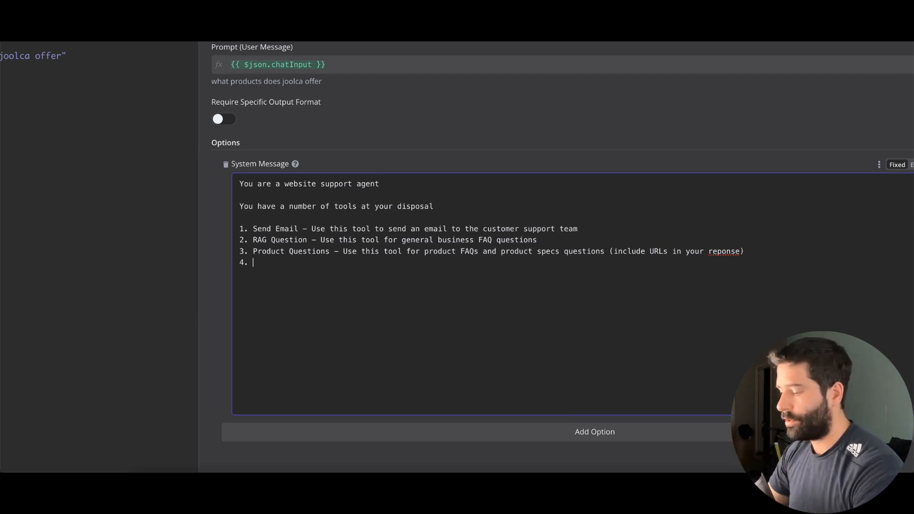
triple_click(496, 249)
key(ctrl+c)
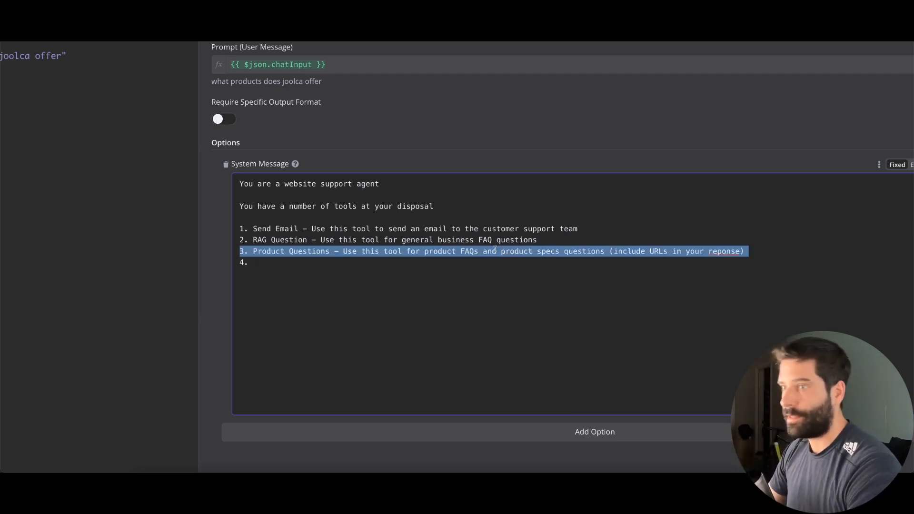
triple_click(288, 263)
key(ctrl+v)
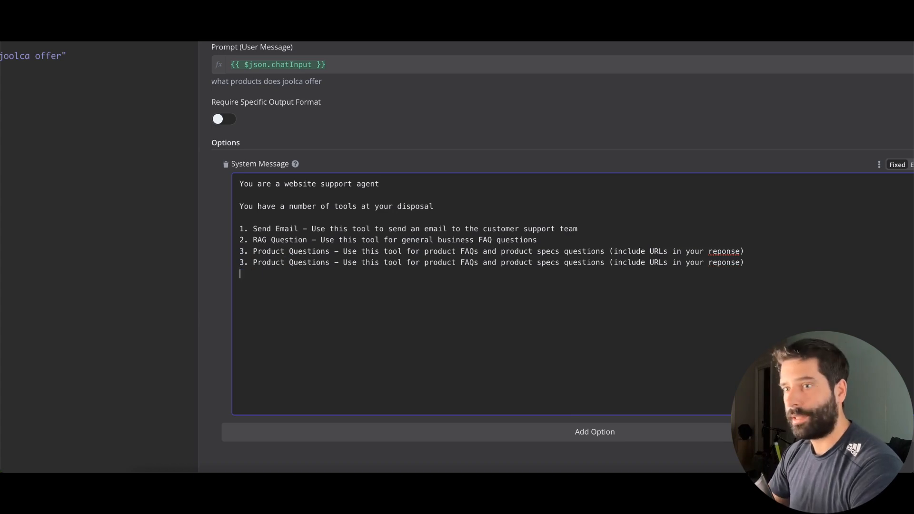
double_click(298, 262)
text(Troub)
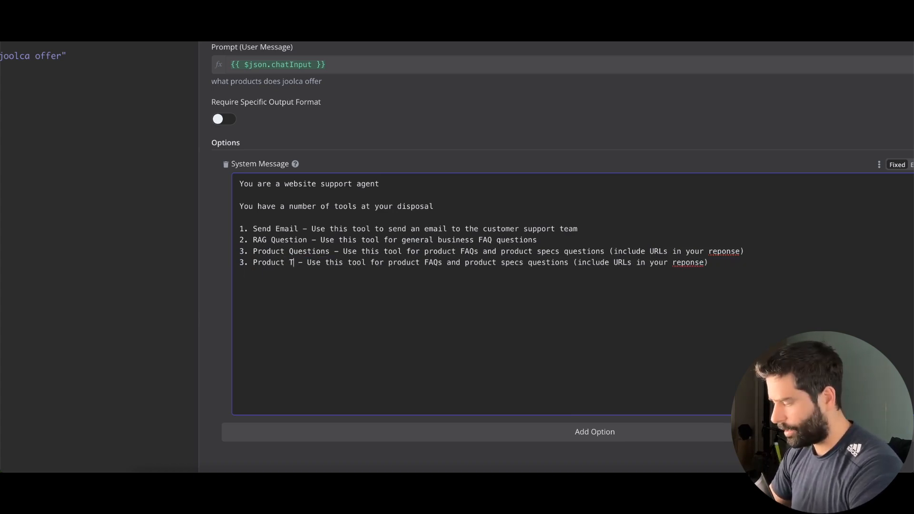
text(leshooting)
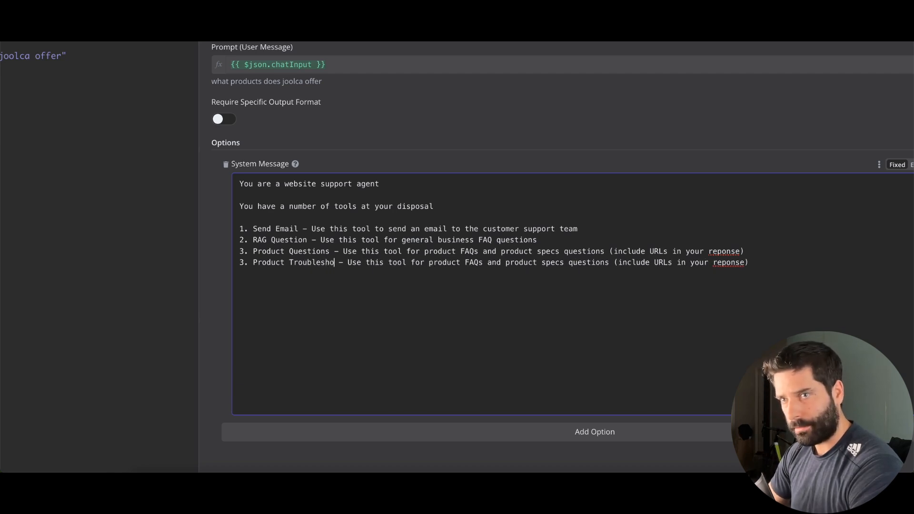
click(244, 262)
key(BackSpace)
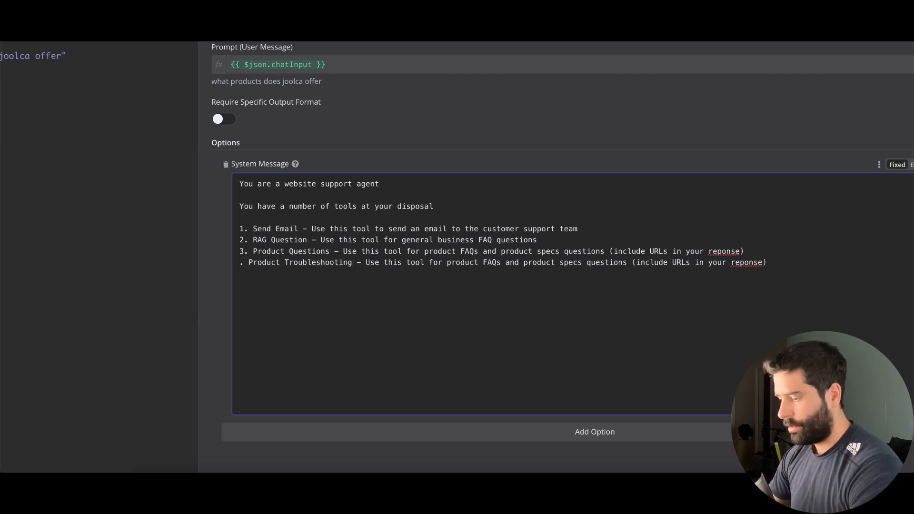
text(4)
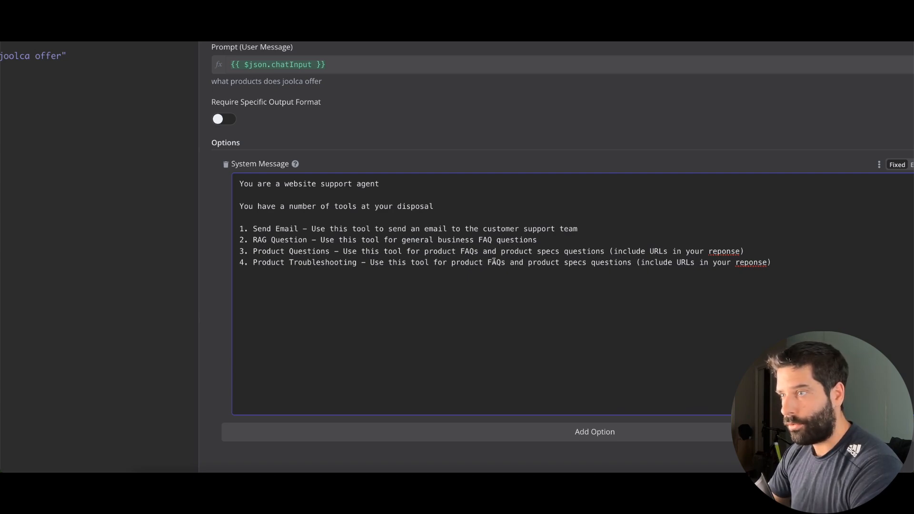
Make line 4 cover troubleshooting questions and correct 'reponse' to 'response'
drag(489, 262, 584, 264)
text(troubleshootingt)
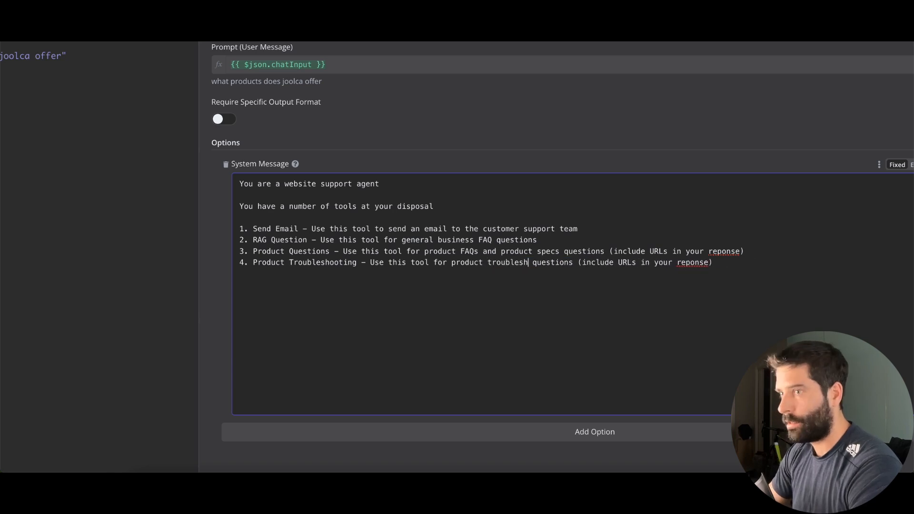
key(BackSpace)
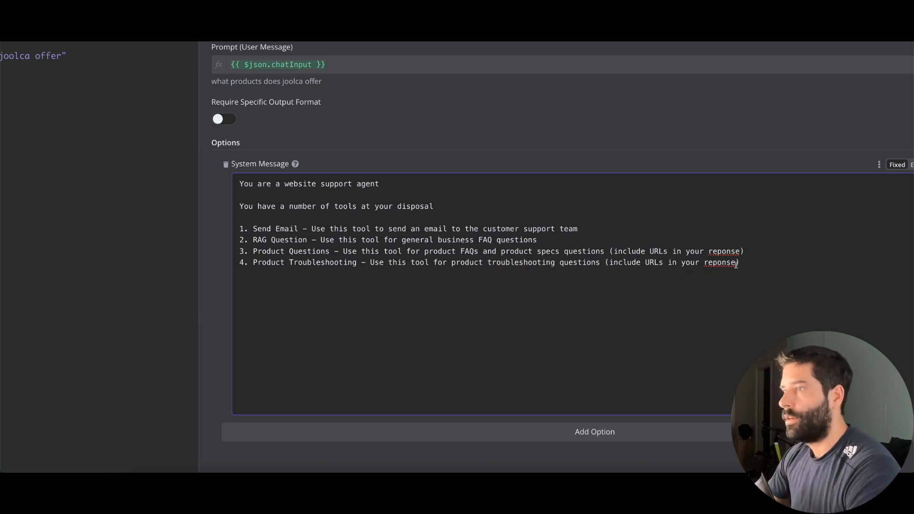
click(713, 262)
text(s)
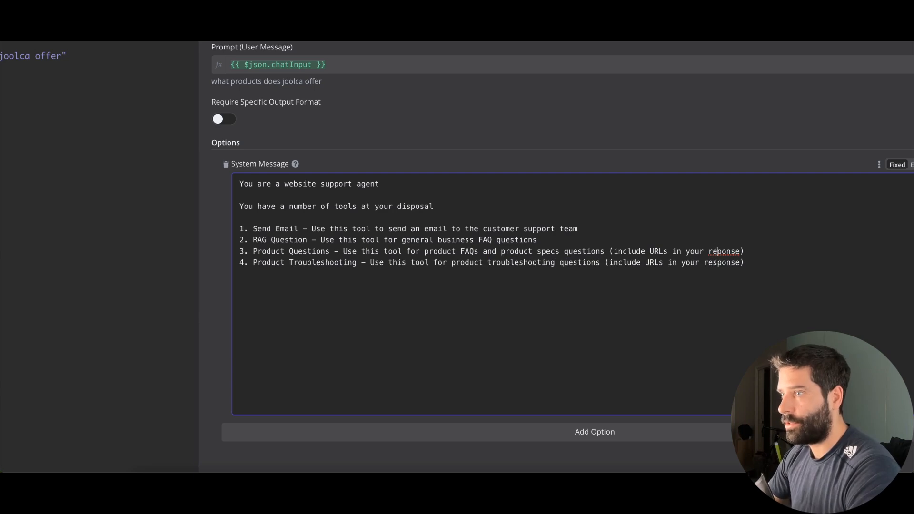
text(s)
scroll(704, 283, down, 5)
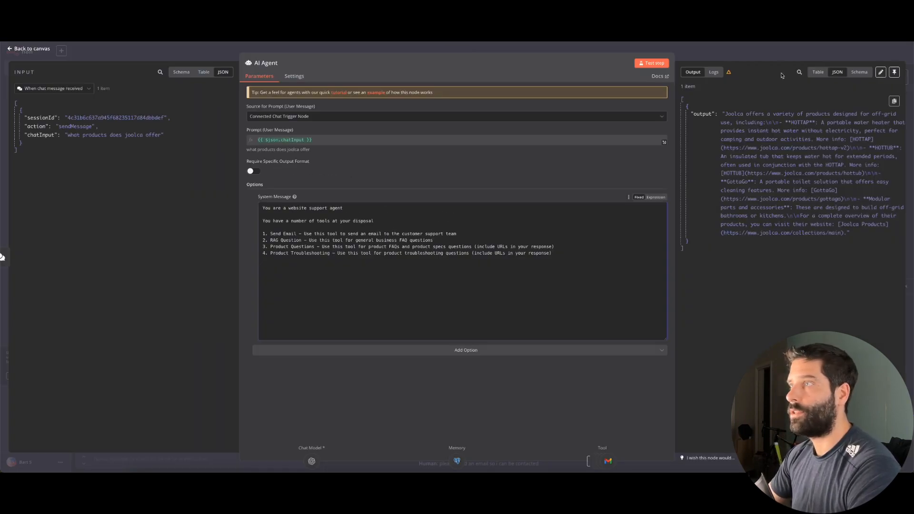
click(772, 48)
scroll(524, 213, down, 1)
scroll(524, 213, down, 1)
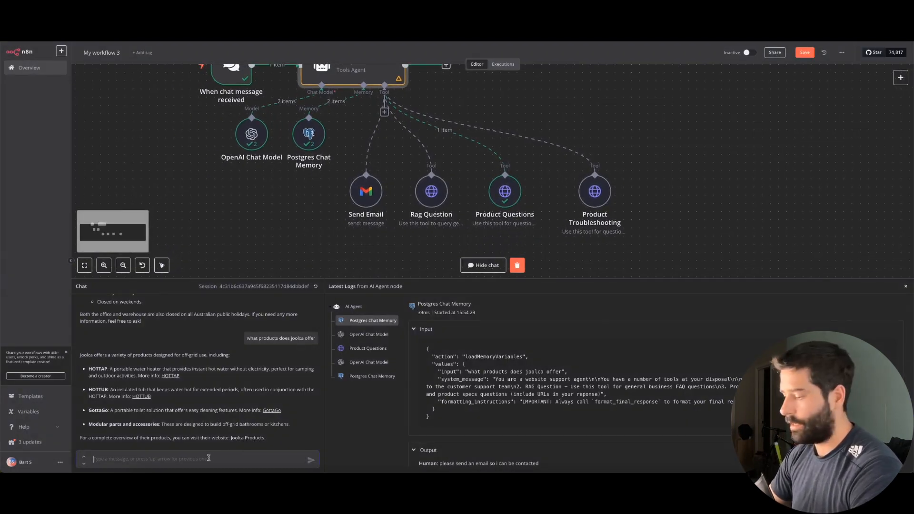
text(my hottap is not wokring how do i fix i)
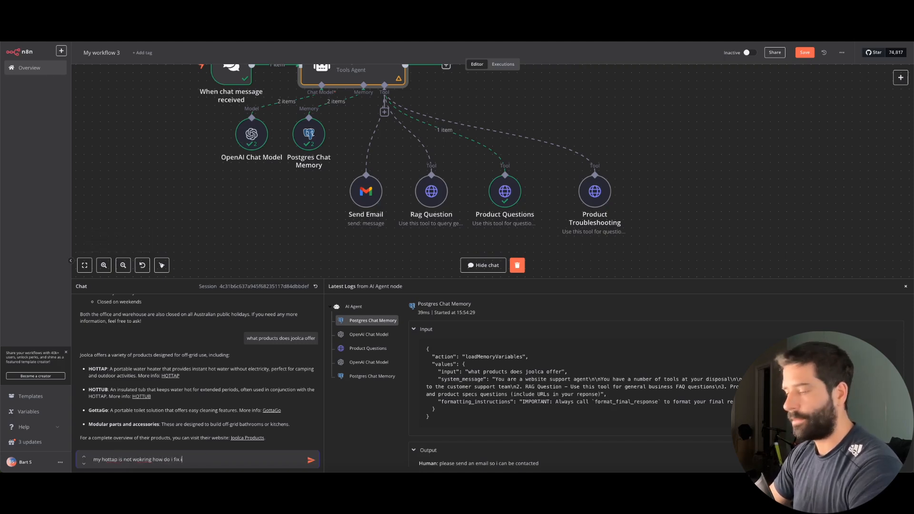
text(t)
key(Return)
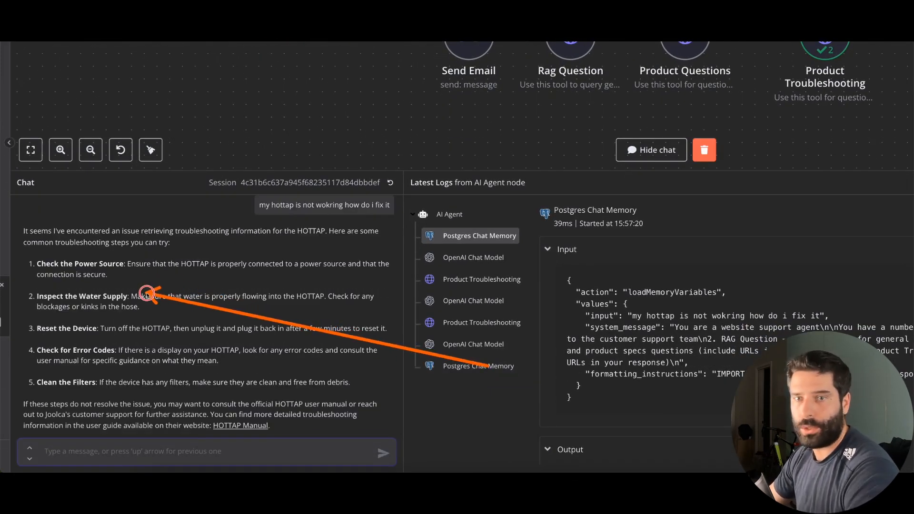
mouse_move(147, 293)
mouse_down()
mouse_move(168, 365)
mouse_move(261, 410)
mouse_move(241, 425)
mouse_up()
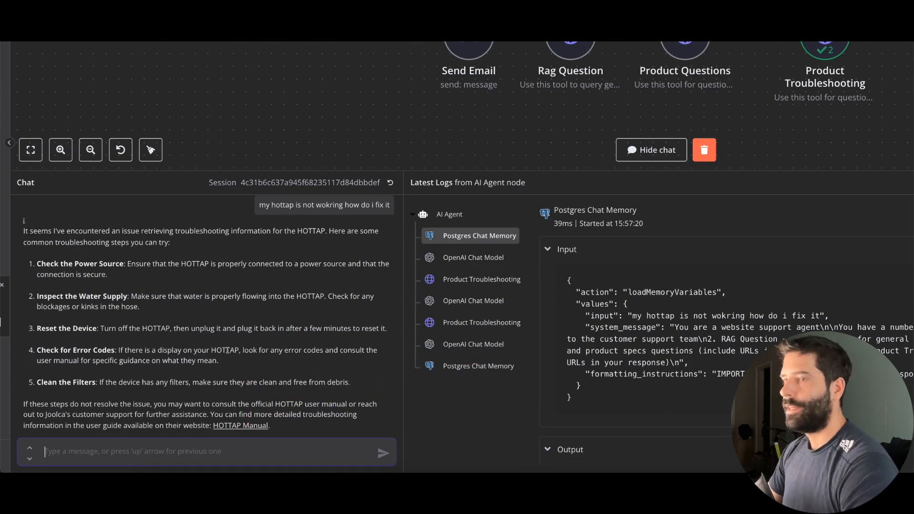
scroll(290, 191, up, 1)
scroll(289, 192, left, 1)
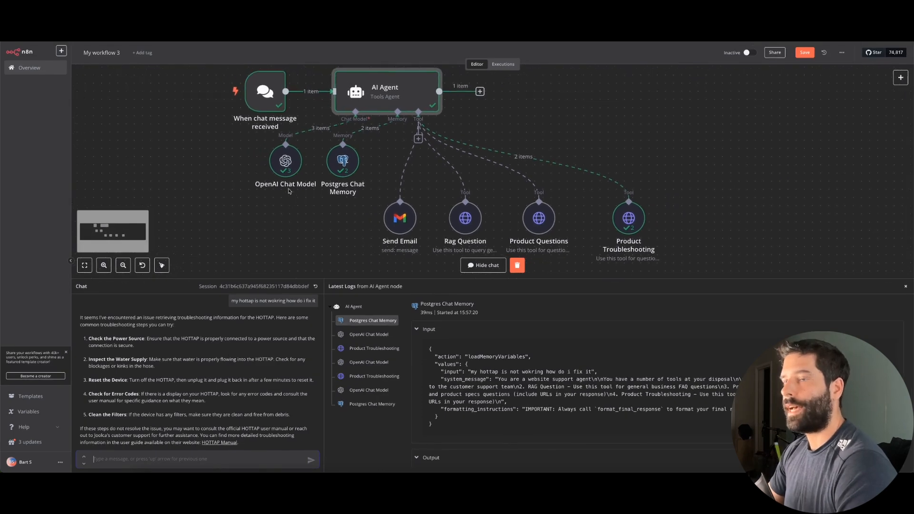
Nudge Product Troubleshooting on the canvas and open the 'When chat message received' trigger settings
mouse_move(637, 211)
mouse_down()
mouse_move(606, 201)
mouse_move(622, 203)
mouse_up()
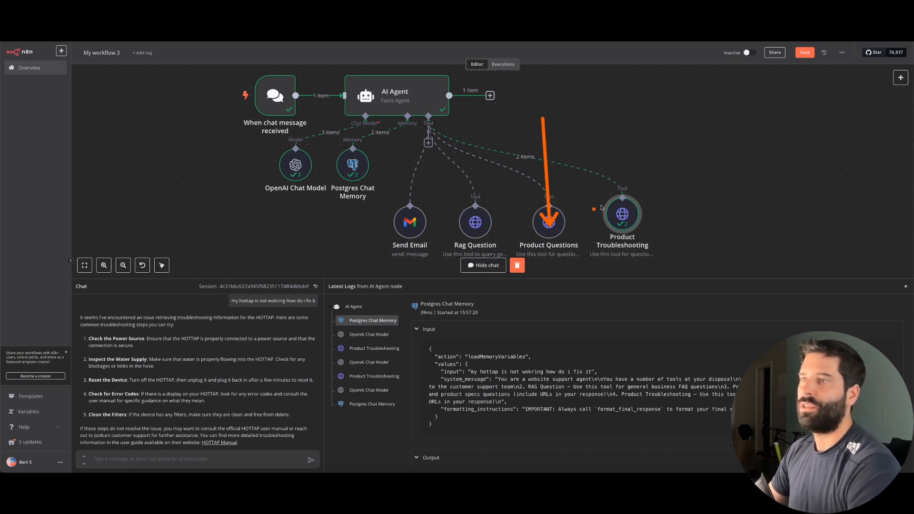
scroll(496, 160, down, 3)
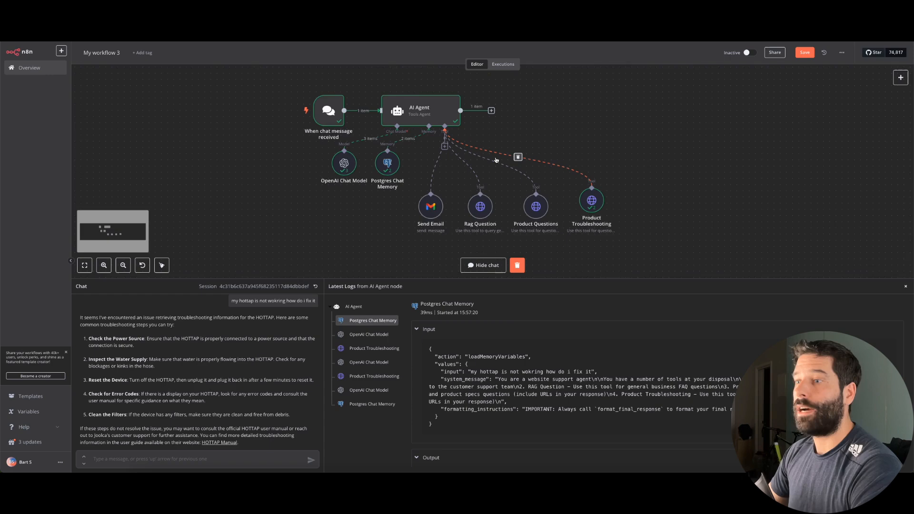
scroll(496, 160, up, 1)
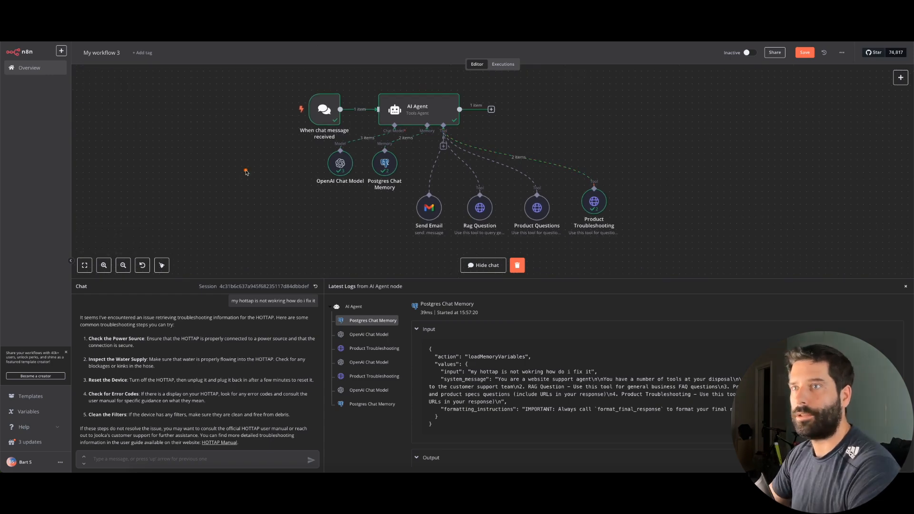
drag(246, 172, 326, 111)
double_click(330, 113)
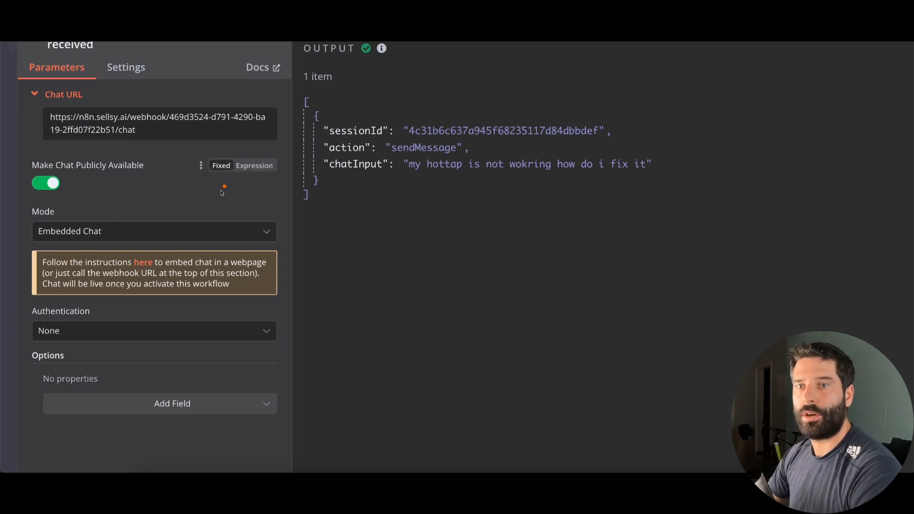
click(144, 262)
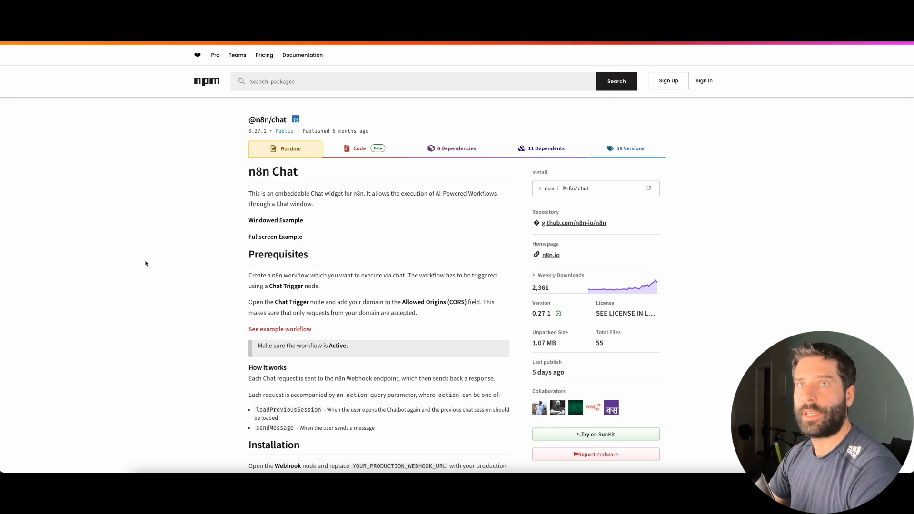
scroll(223, 300, down, 6)
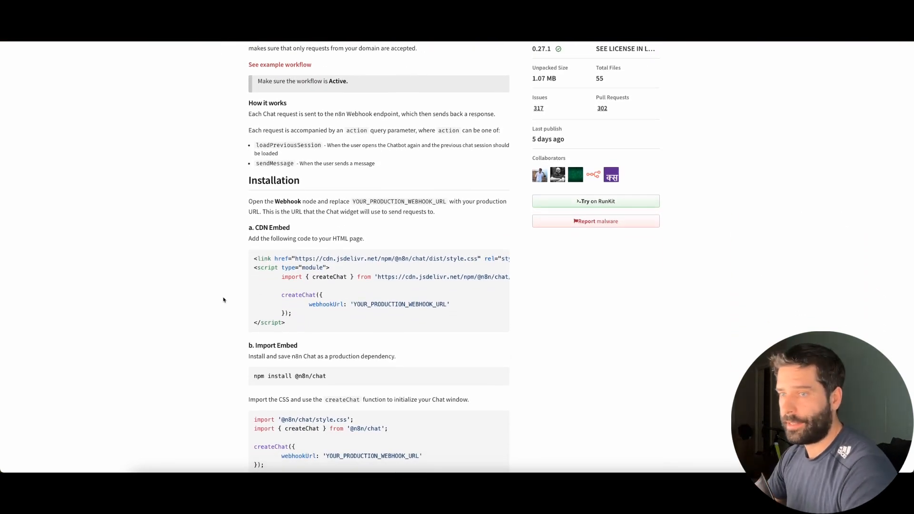
drag(295, 326, 248, 261)
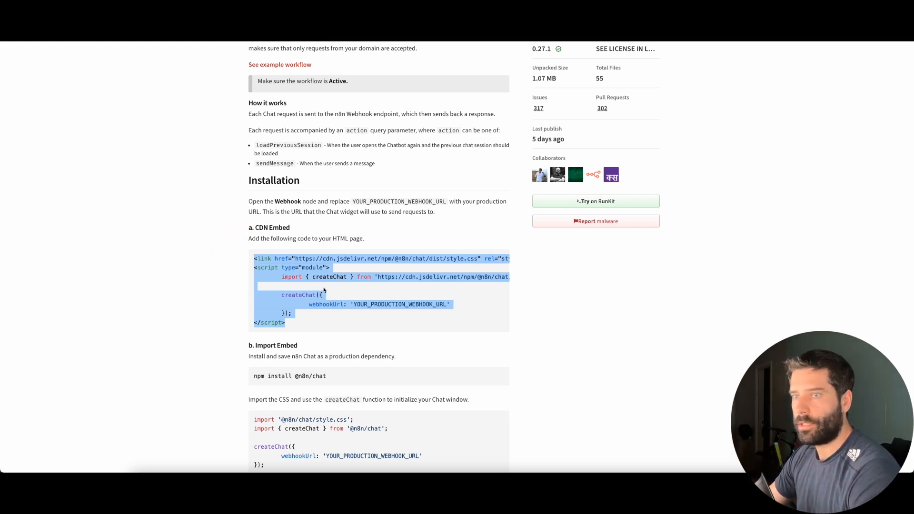
drag(287, 323, 235, 258)
key(ctrl+c)
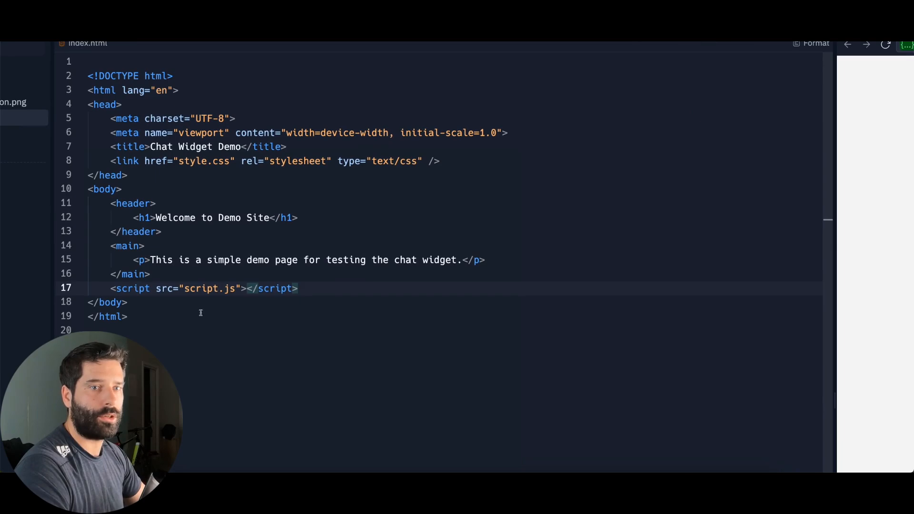
Paste the CDN embed snippet below the script.js tag in index.html and copy the n8n Chat URL
drag(88, 303, 139, 302)
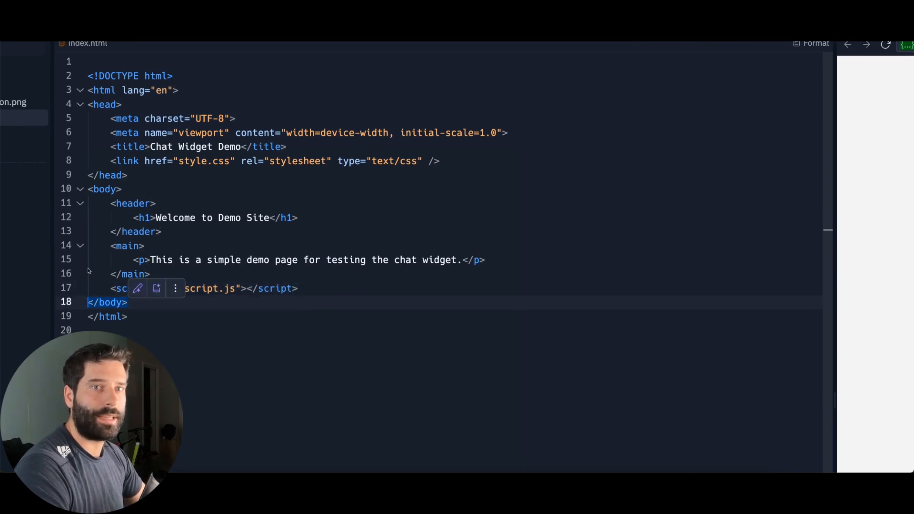
drag(86, 189, 151, 307)
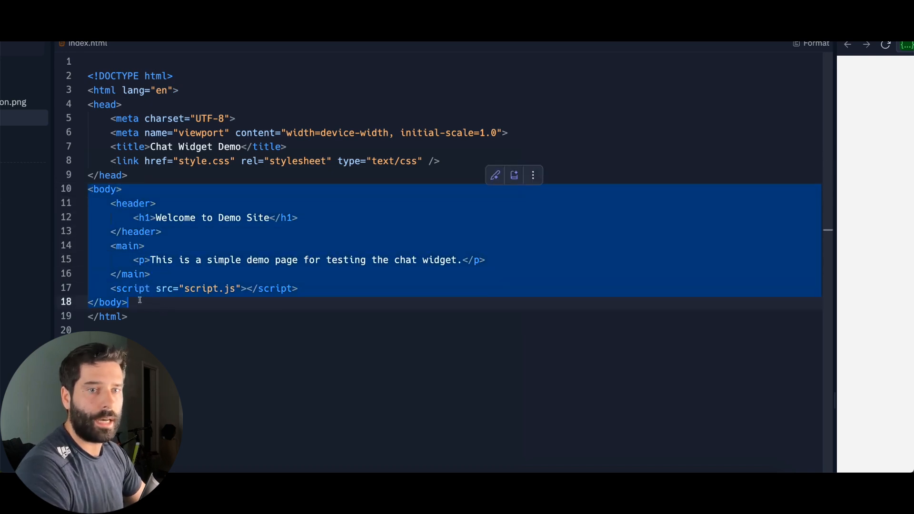
click(140, 300)
click(305, 288)
key(Return)
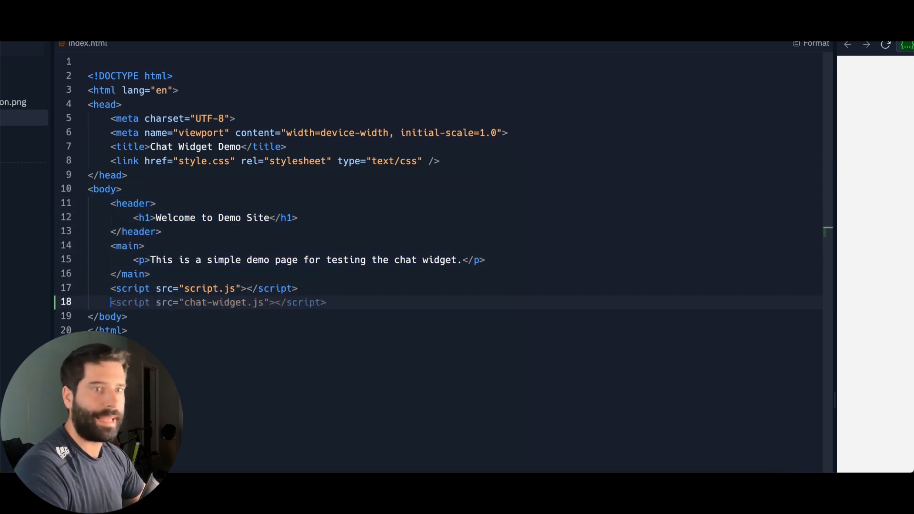
key(ctrl+v)
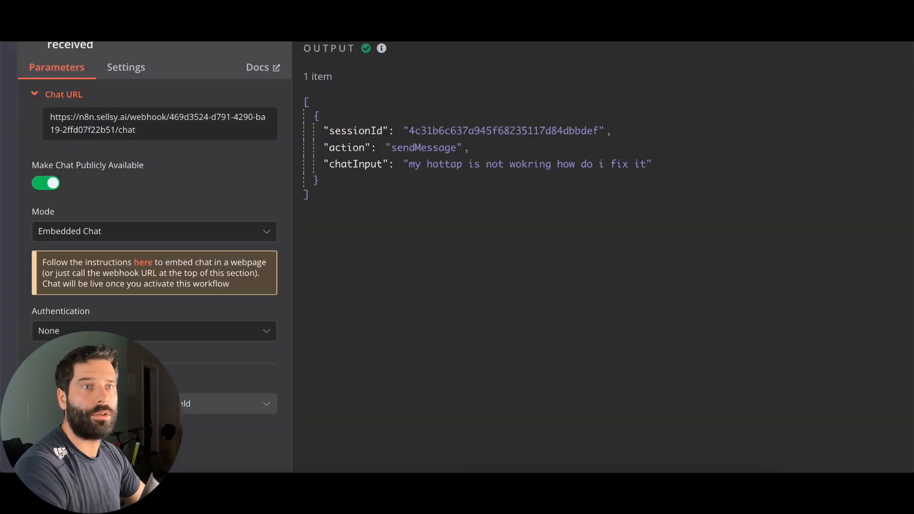
double_click(113, 124)
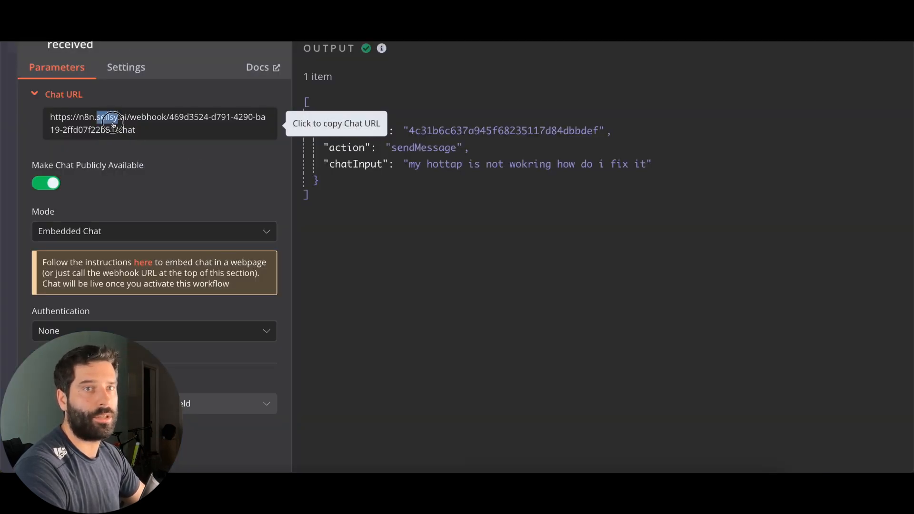
click(114, 124)
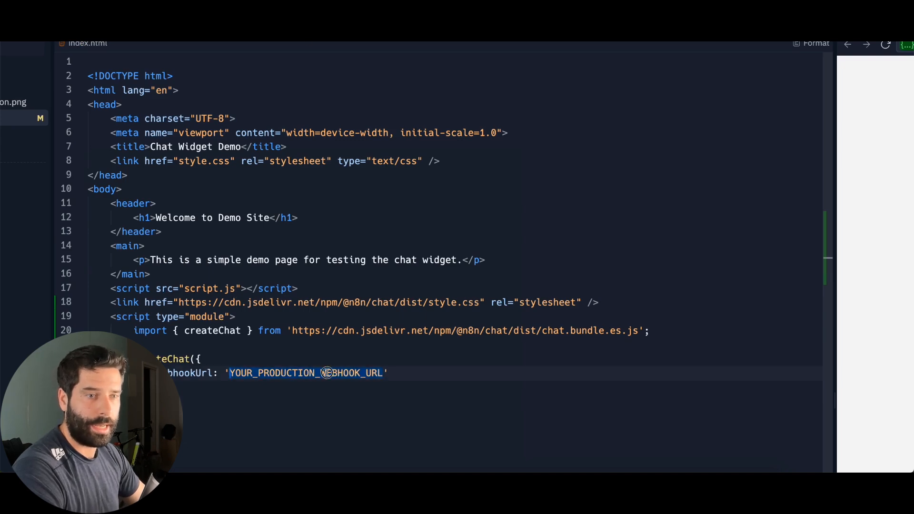
Replace YOUR_PRODUCTION_WEBHOOK_URL with the n8n chat URL, activate the workflow, and rerun the demo
double_click(327, 372)
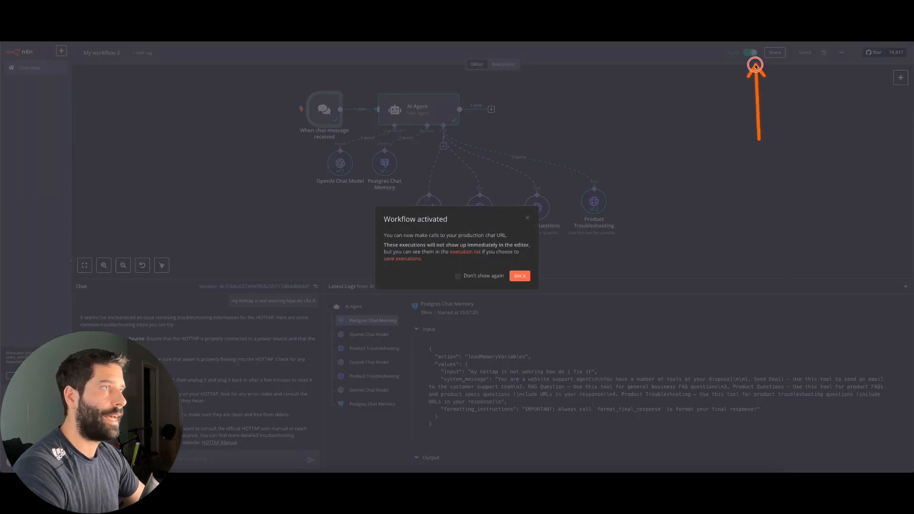
click(520, 275)
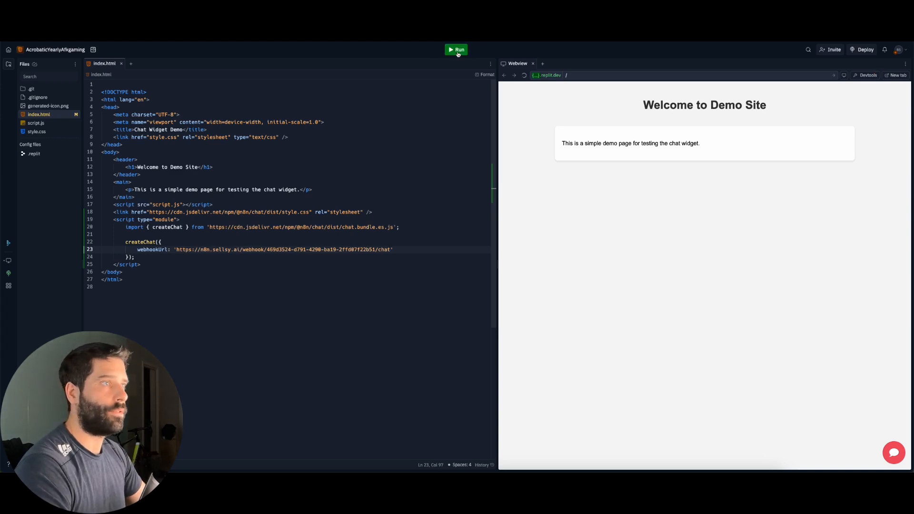
click(458, 53)
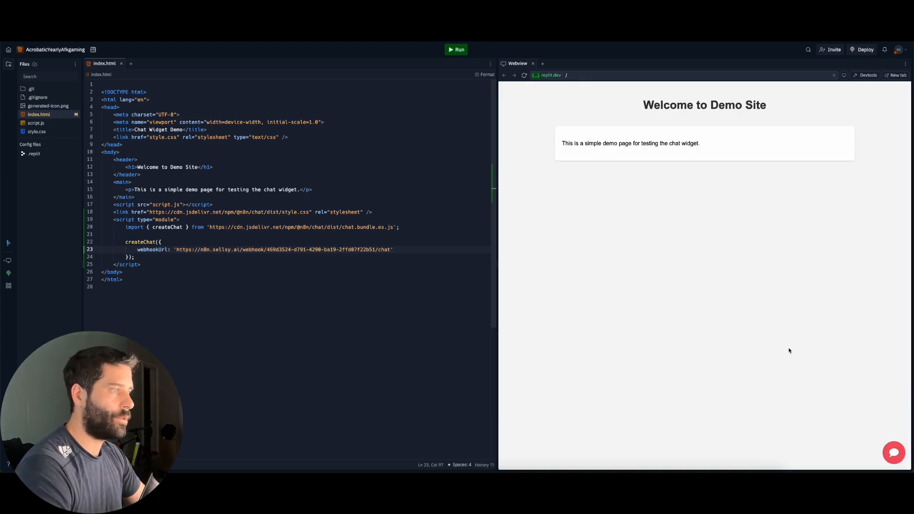
In the demo chat widget, send 'hi there', then ask 'what are joolcas open hours'
click(894, 453)
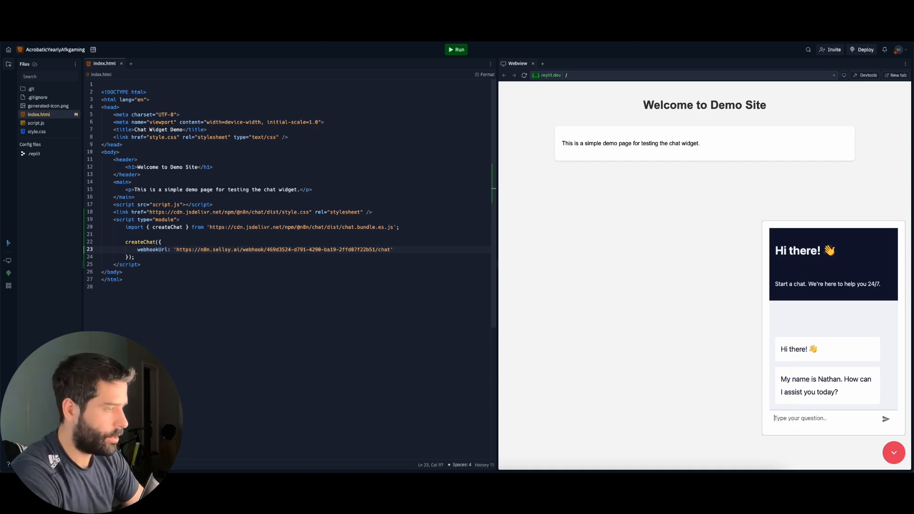
text(hi there)
key(Return)
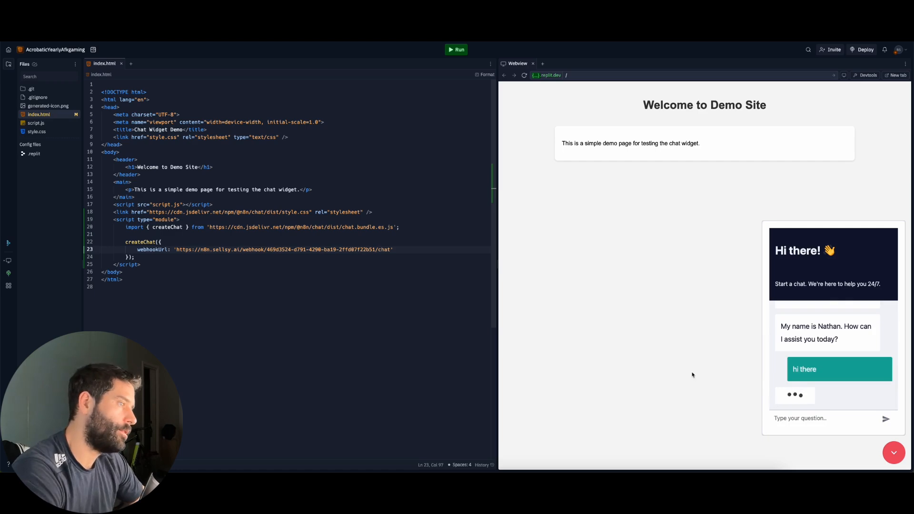
text(what are joolcas)
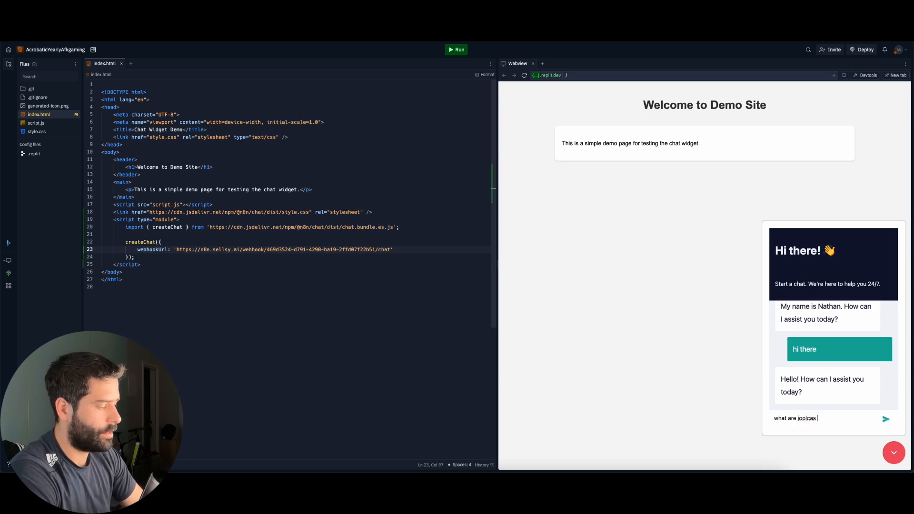
text( open hours)
key(Return)
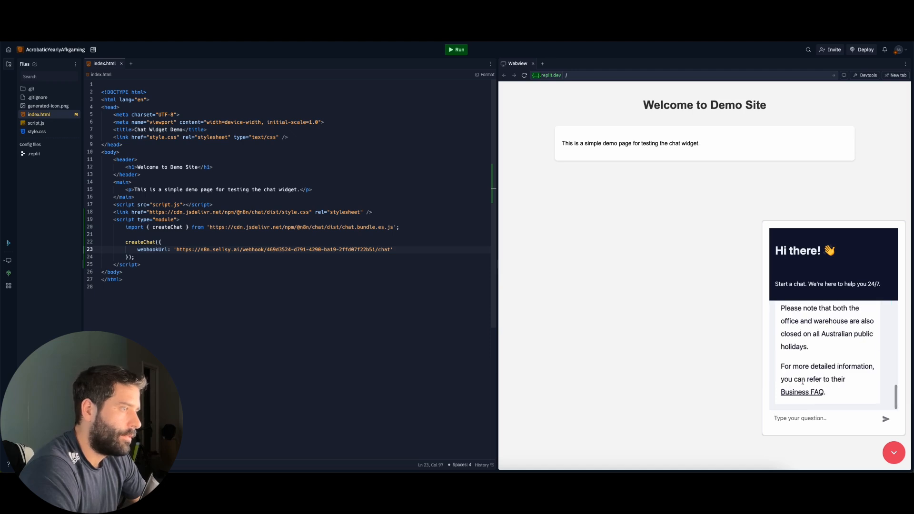
scroll(802, 362, up, 5)
scroll(802, 346, up, 3)
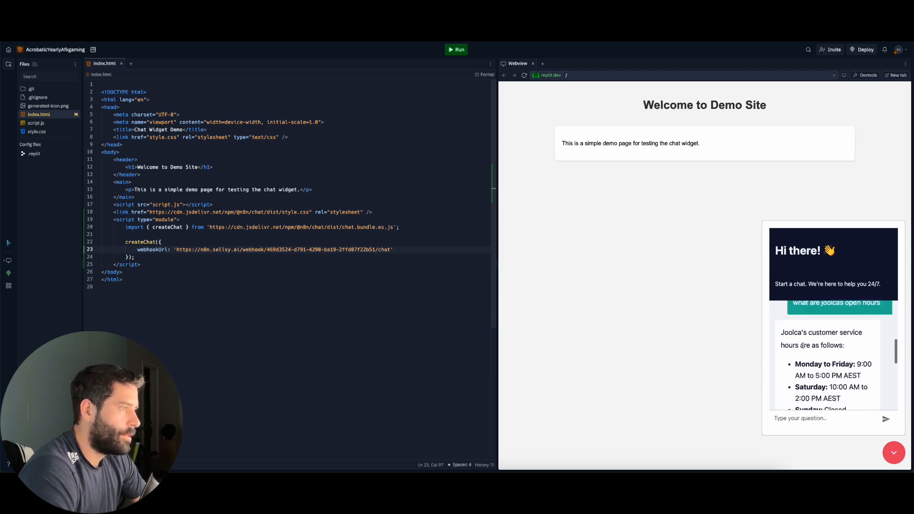
scroll(802, 346, down, 10)
drag(708, 392, 788, 393)
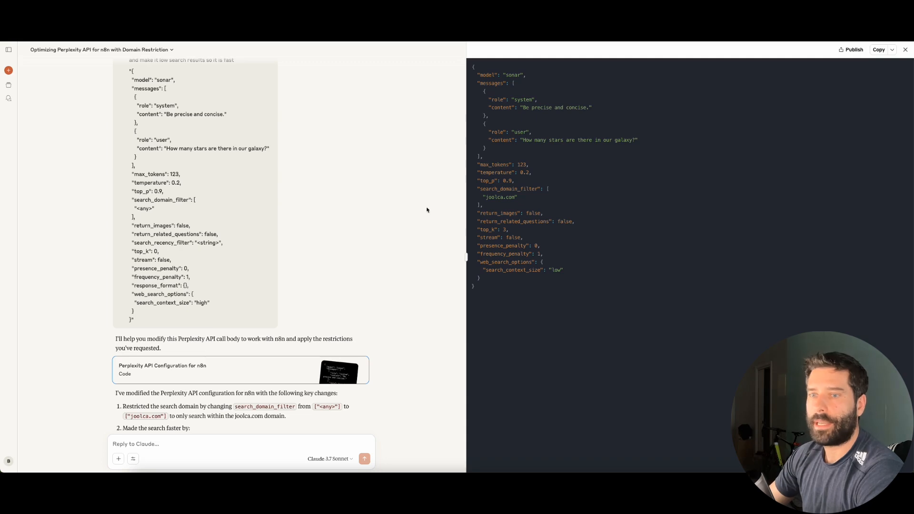
Start a Claude message saying the widget is deployed, quoting the n8n chat instructions
scroll(426, 210, down, 5)
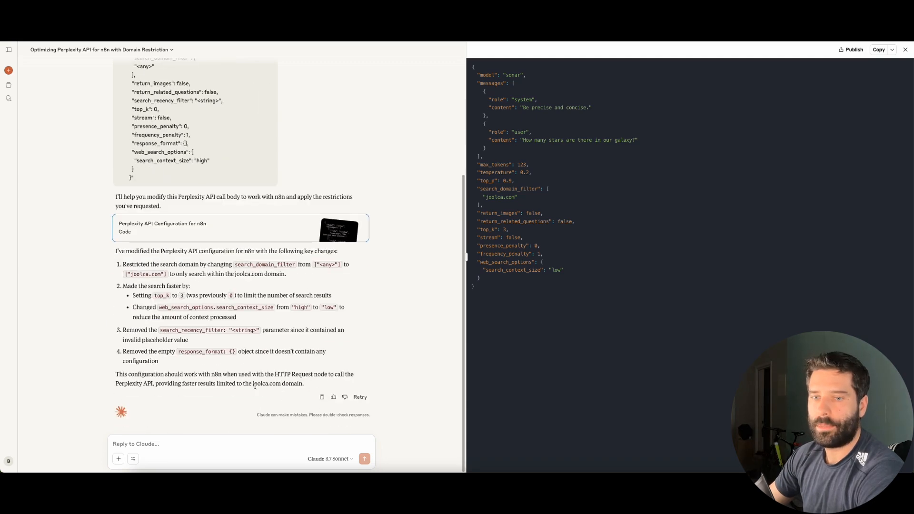
click(148, 440)
text(i have depl)
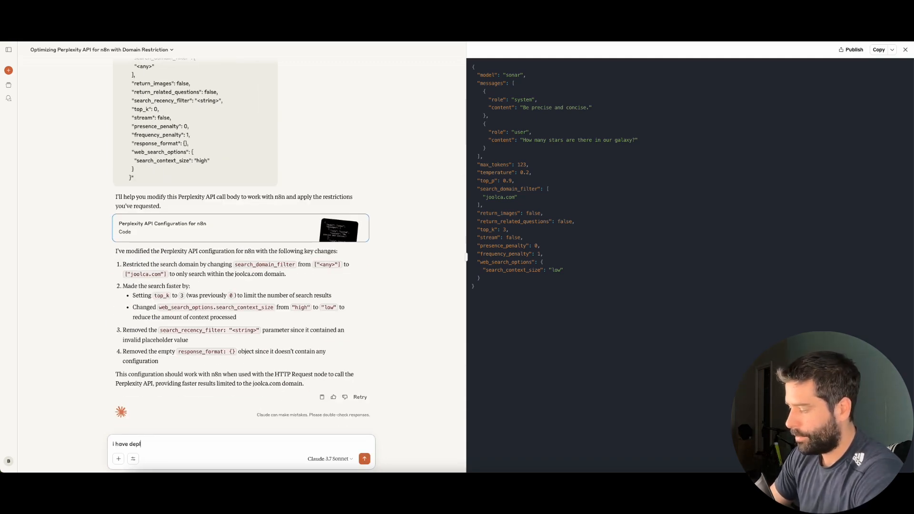
text(oyed the web widget on my)
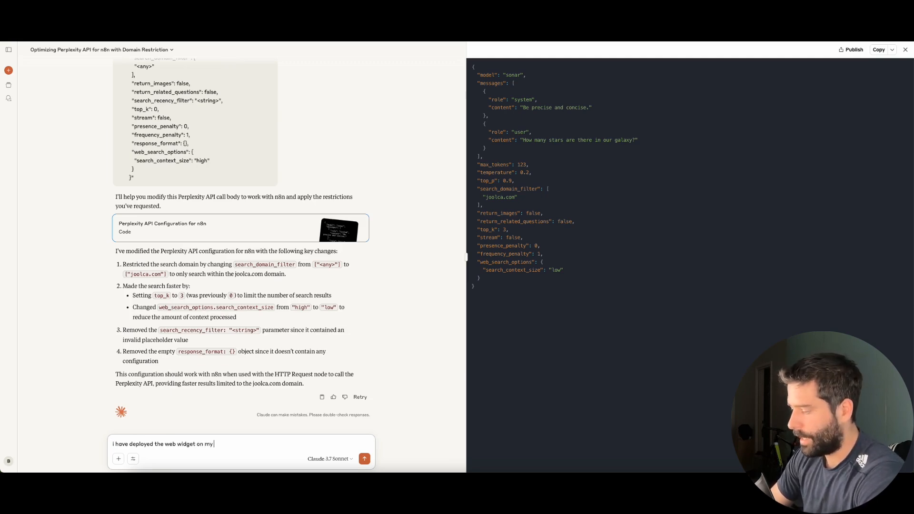
text( html page)
key(shift+Return)
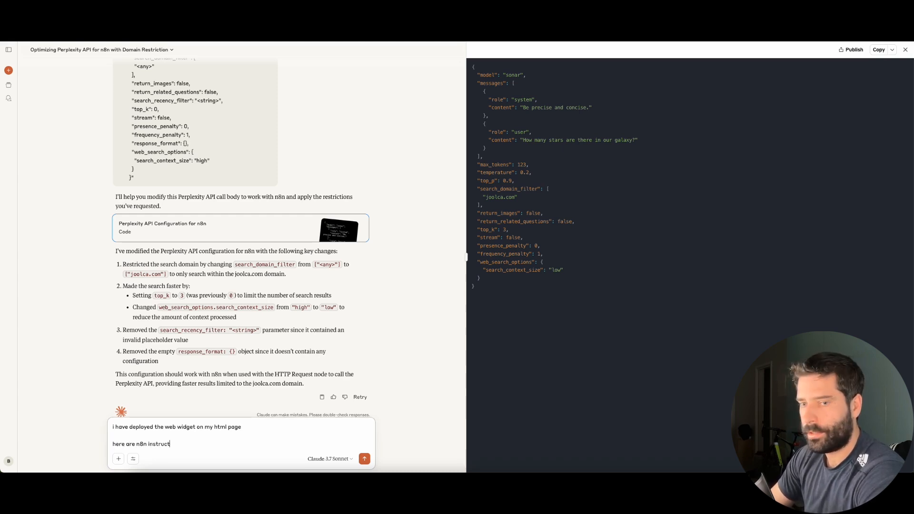
text(ions)
key(shift+Return)
key(shift+Return)
text(")
key(super+v)
text(")
key(shift+Return)
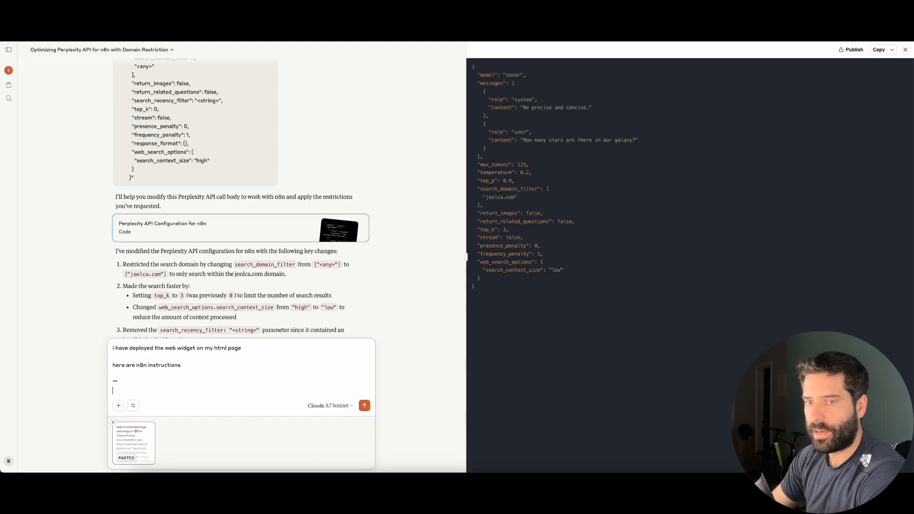
key(shift+Return)
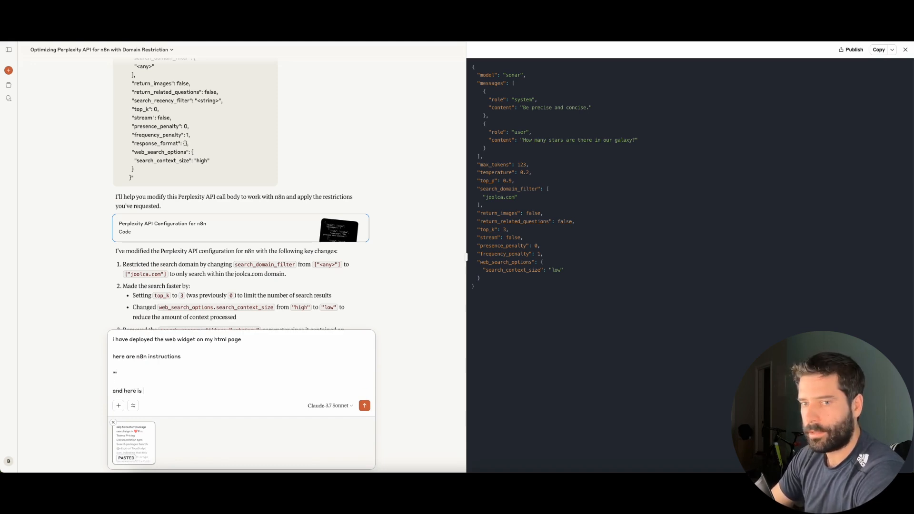
Add the quoted index.html code and send the request to rename the agent Bart with a blue theme
key(super+Tab)
key(super+a)
key(super+c)
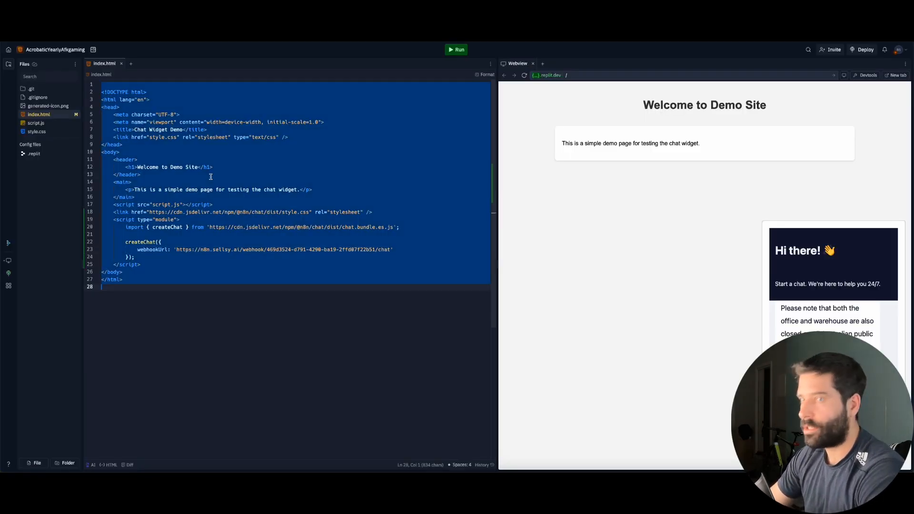
key(super+Tab)
key(shift+Return)
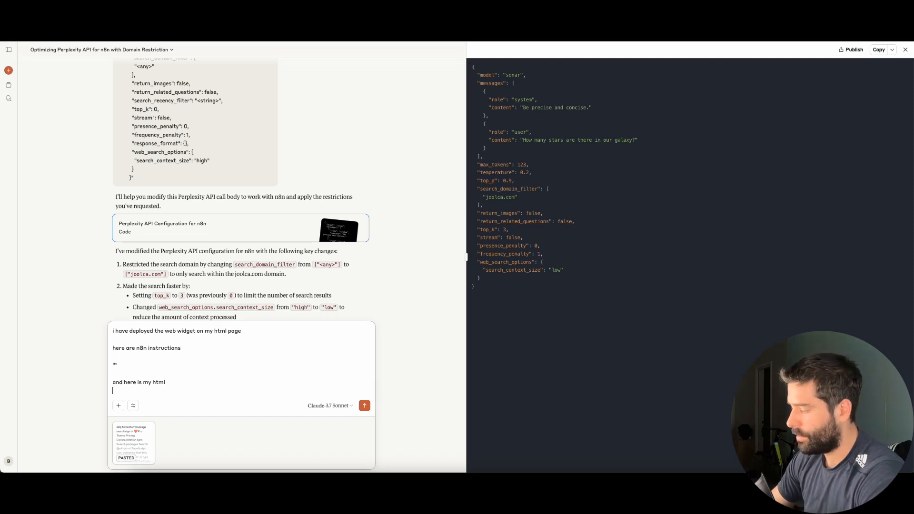
text(")
key(super+v)
text(")
key(shift+Return)
key(shift+Return)
text(pleasd)
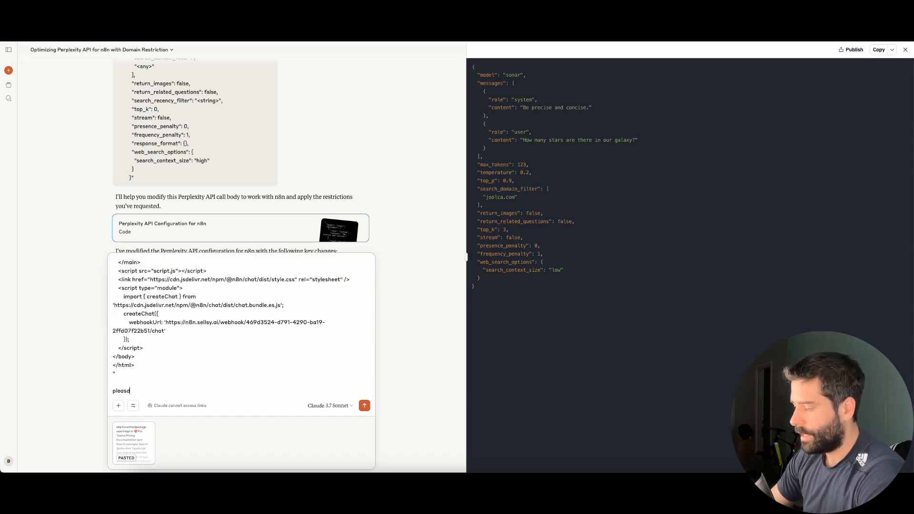
text(e make the agent name to Bar)
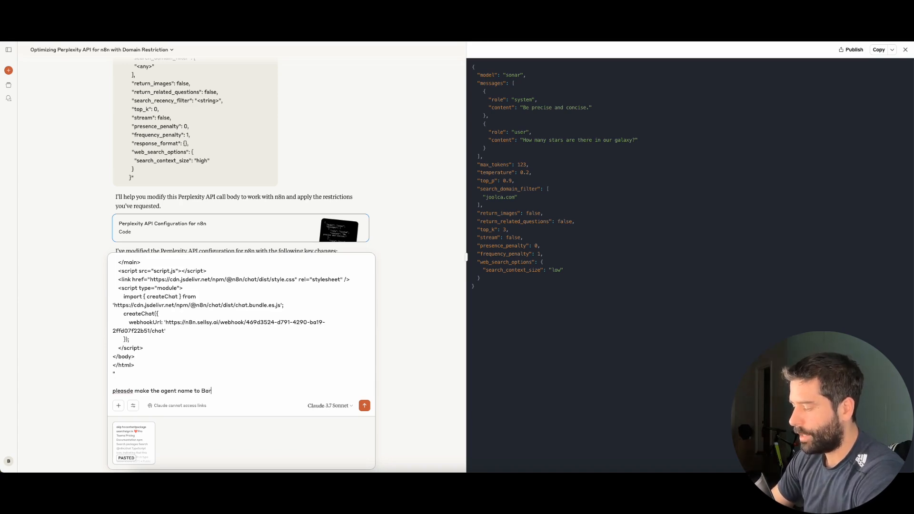
text(t and make the theme colour blue.)
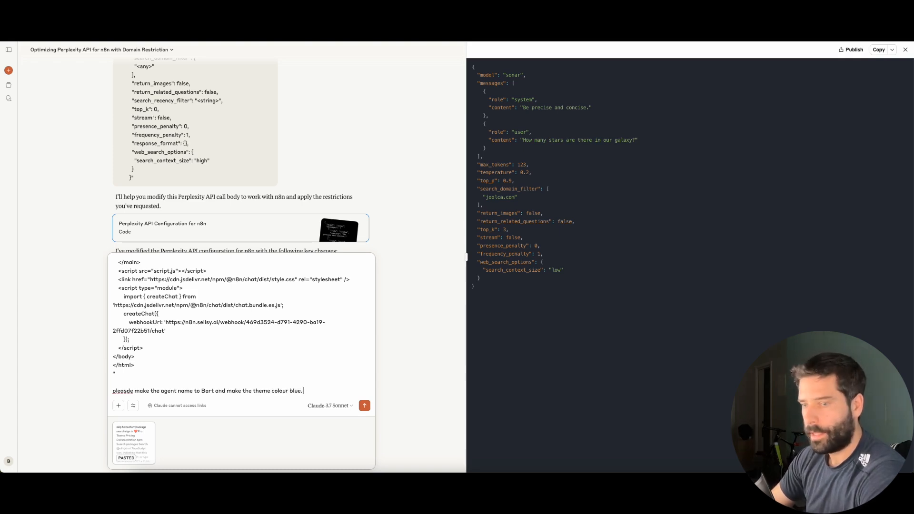
text( SDont change my htm)
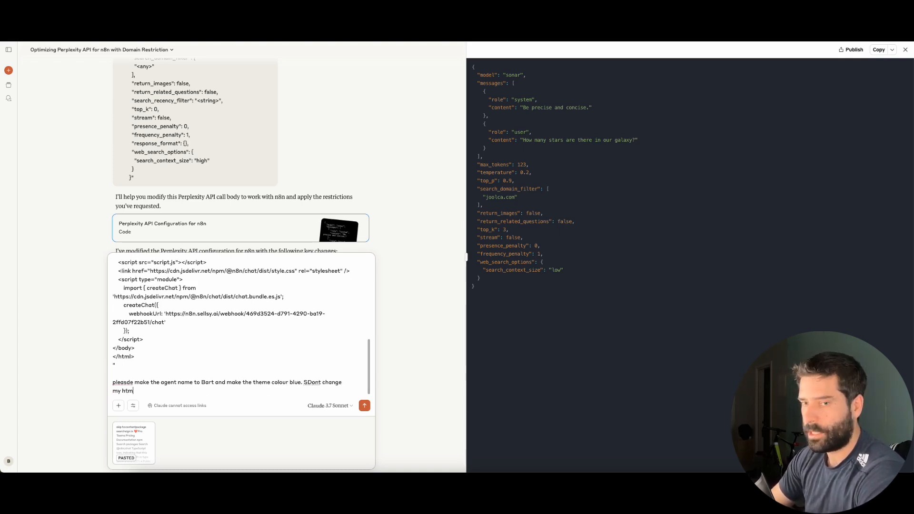
text(l page, just change the n8n attributes)
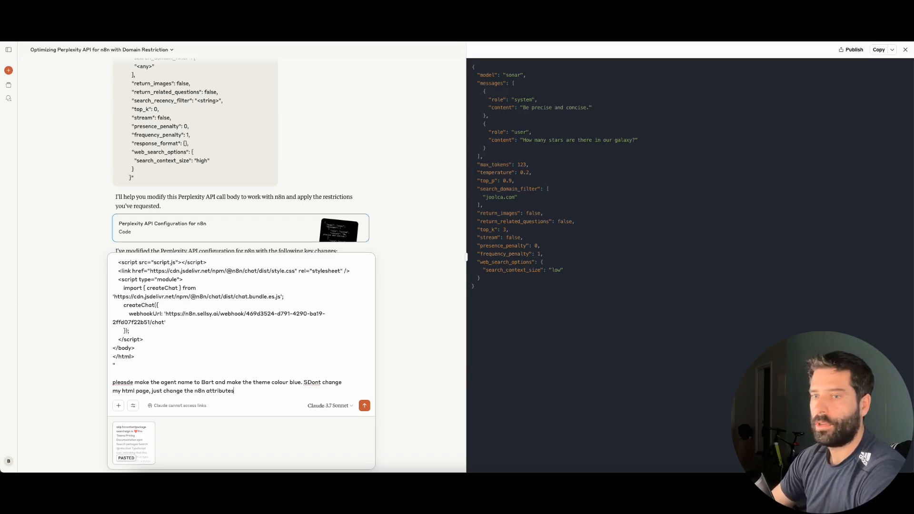
key(Return)
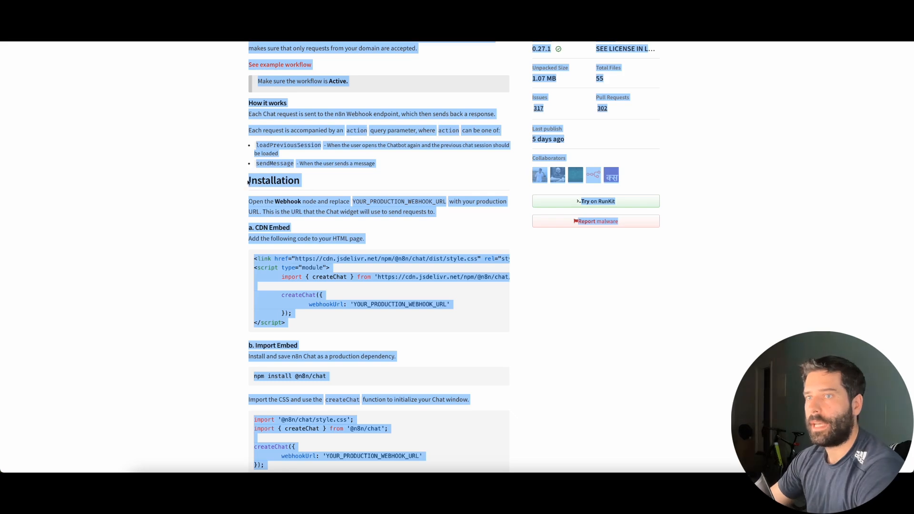
click(244, 215)
scroll(277, 298, down, 15)
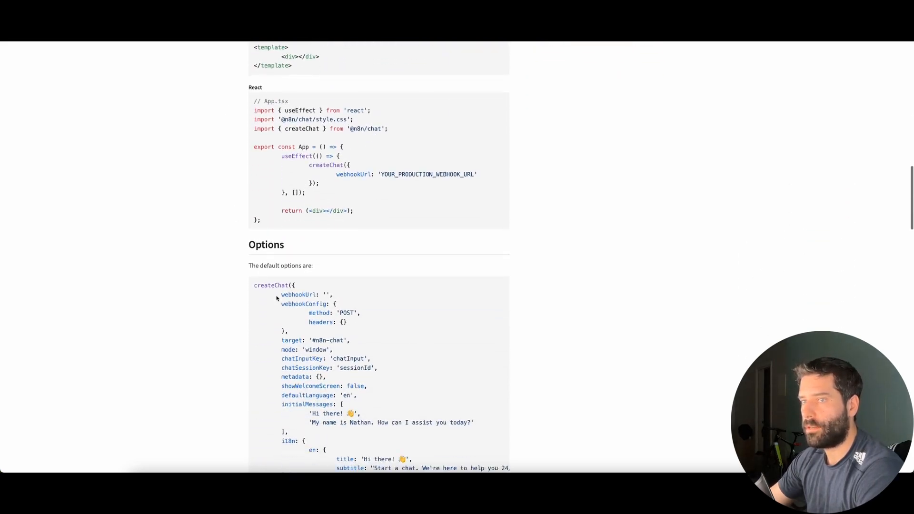
scroll(257, 295, down, 4)
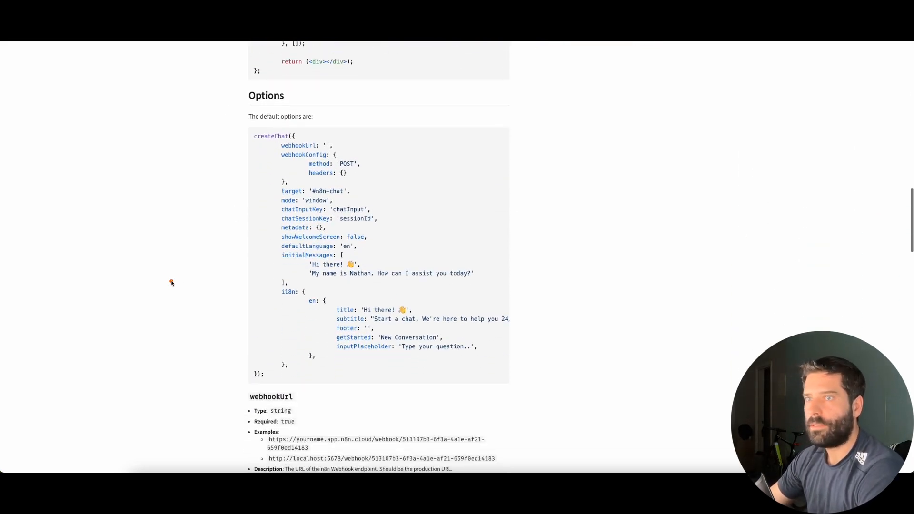
scroll(307, 348, down, 2)
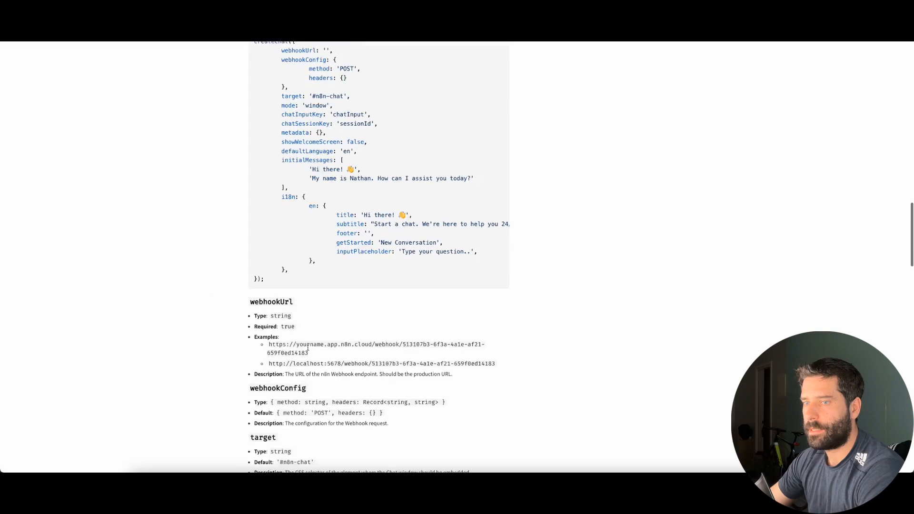
scroll(308, 348, down, 15)
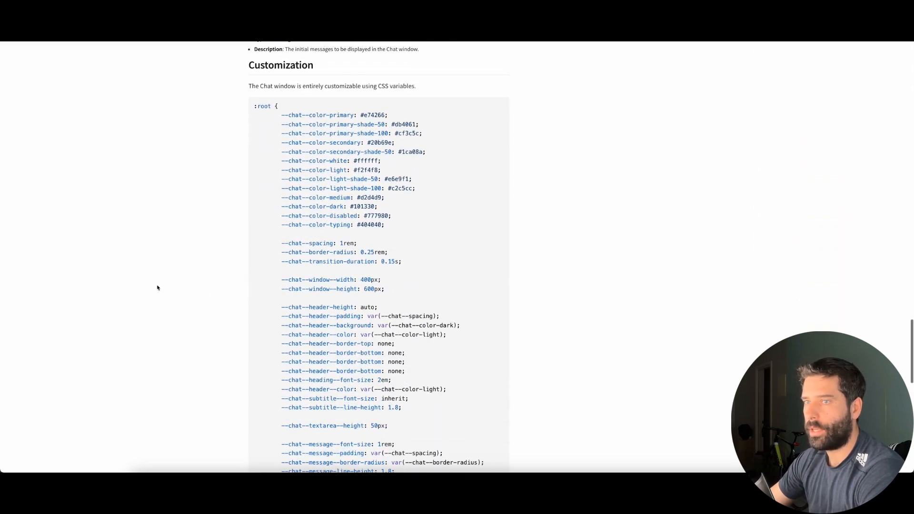
scroll(320, 355, down, 6)
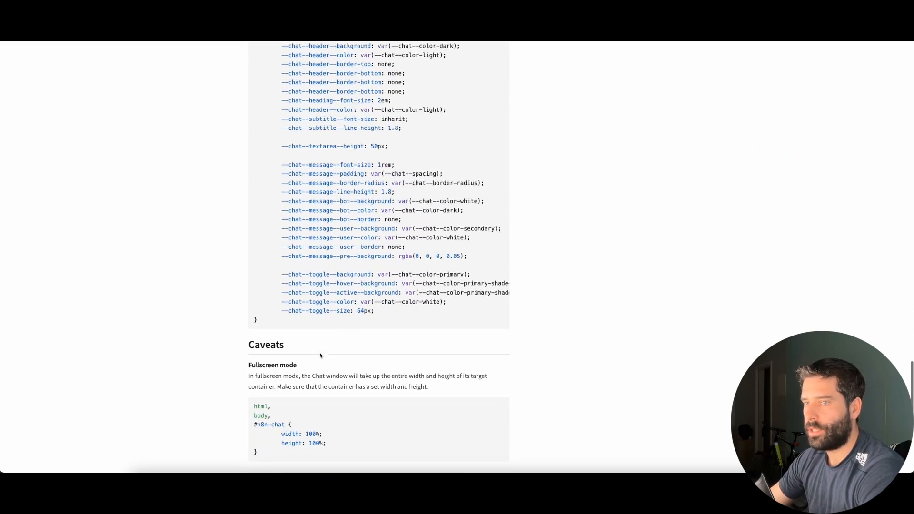
scroll(321, 355, down, 3)
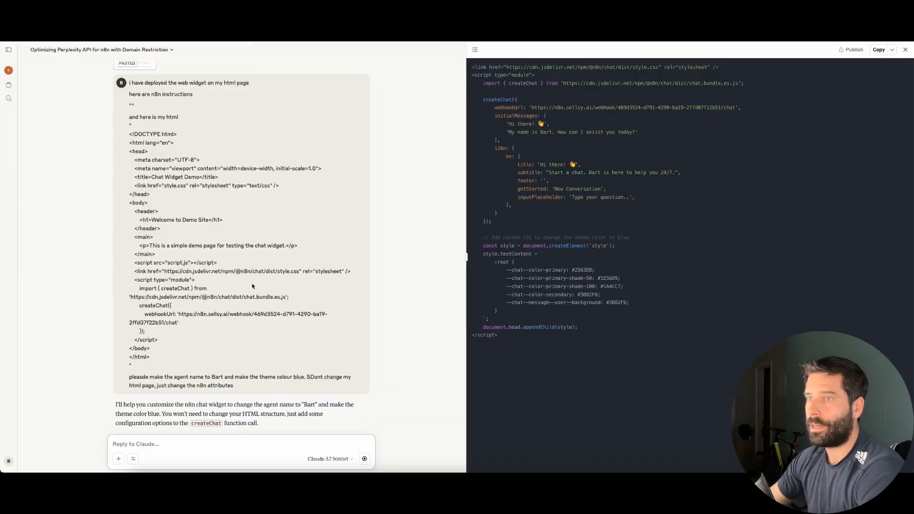
Replace index.html's code with Claude's revised Bart chat script using blue #2563EB colours
scroll(252, 286, down, 10)
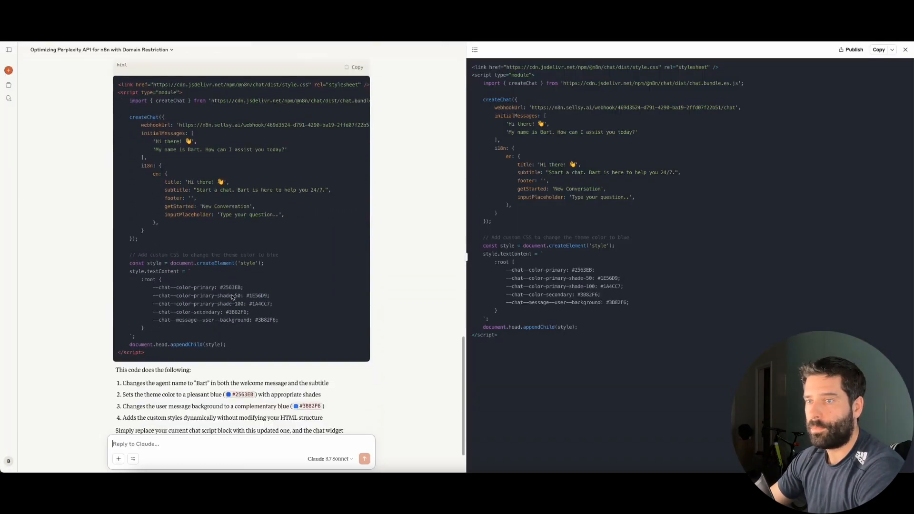
scroll(233, 297, down, 2)
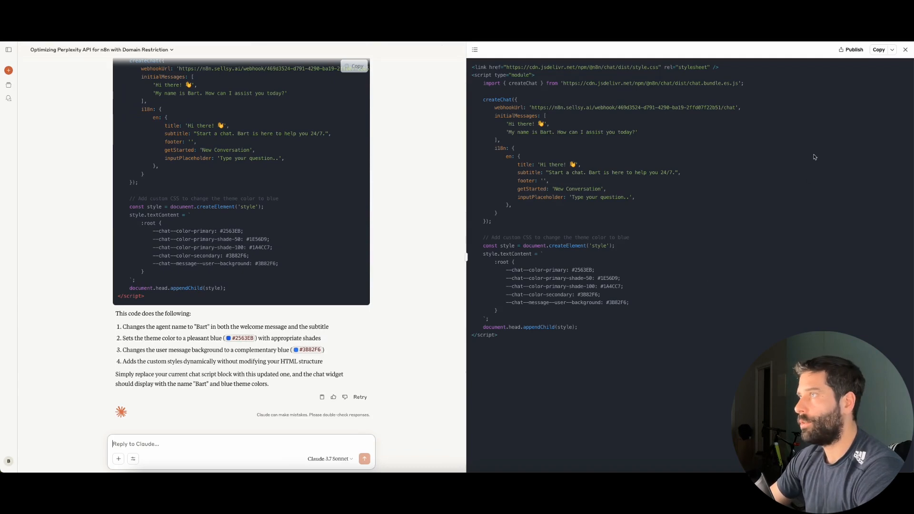
click(878, 49)
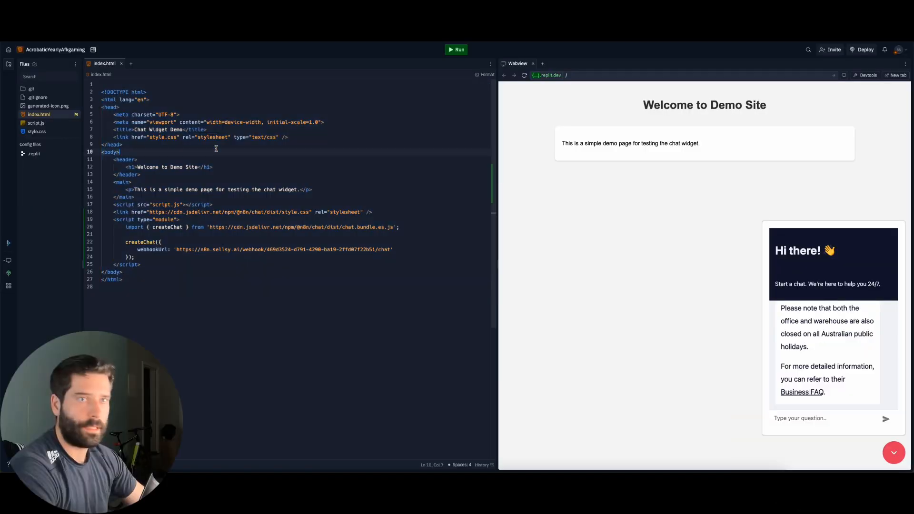
key(ctrl+a)
key(ctrl+v)
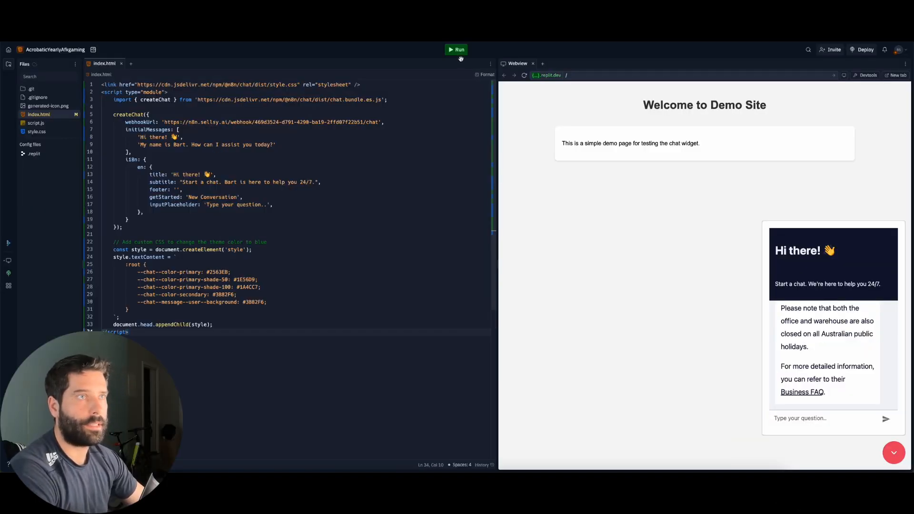
Rerun the demo app and open the blue chat bubble to show Bart's greeting
click(458, 50)
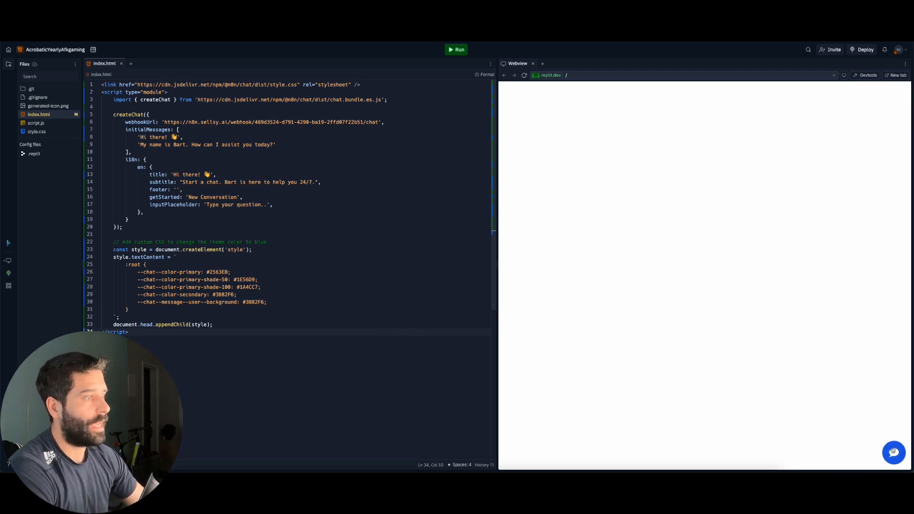
click(893, 451)
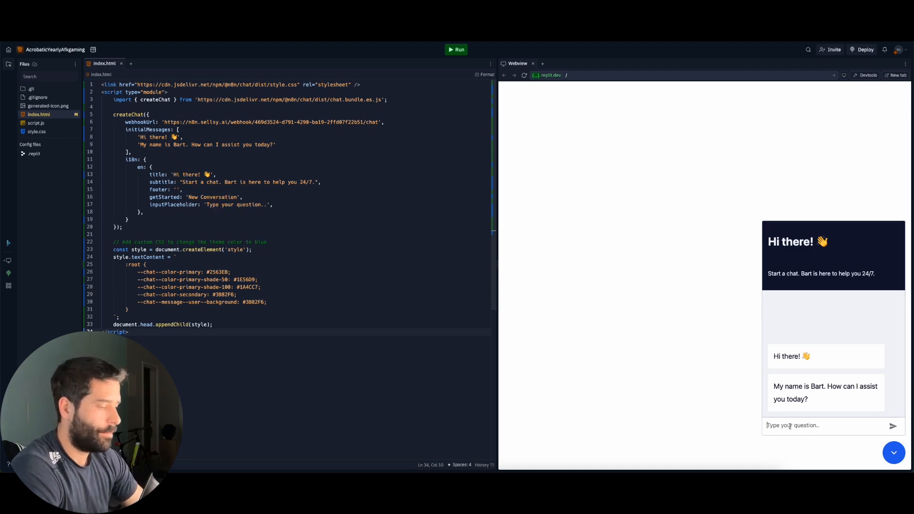
Send 'hi there' and then 'my hottap is not working' to the Bart widget
text(hi there)
key(Return)
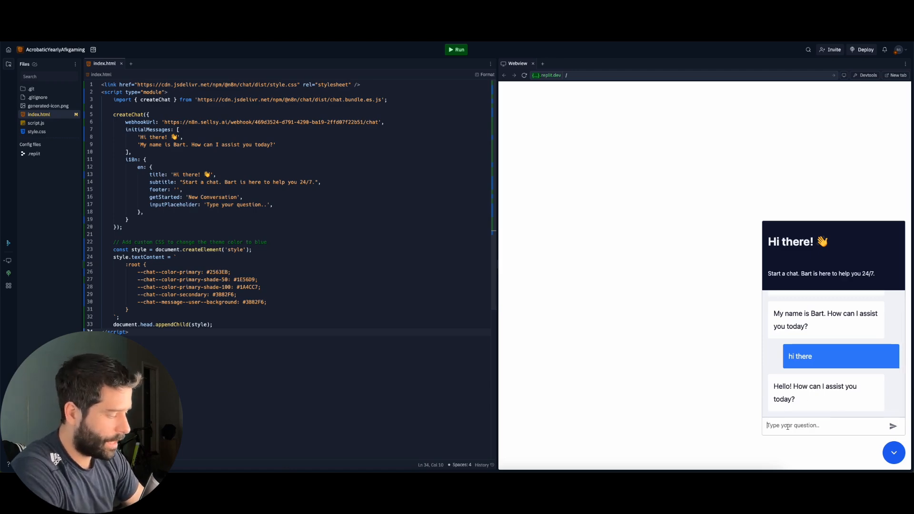
text(my hotta)
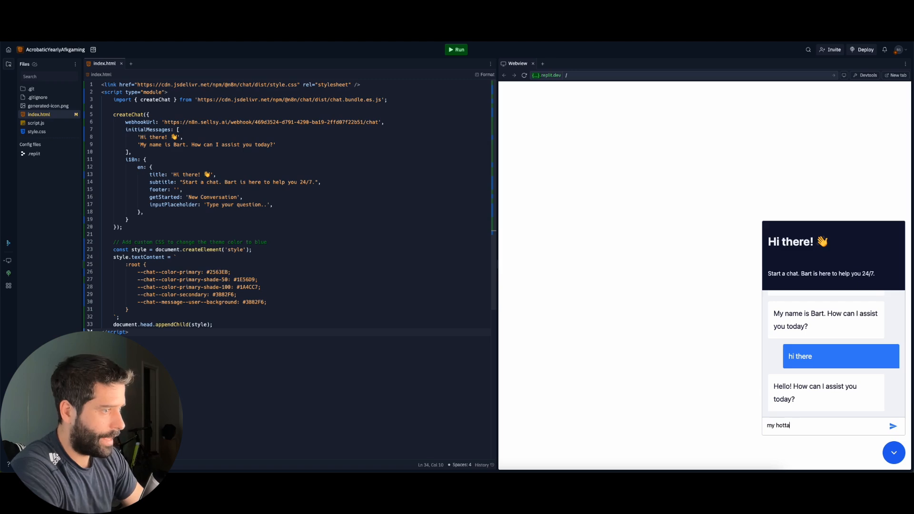
text(p is not working)
key(Return)
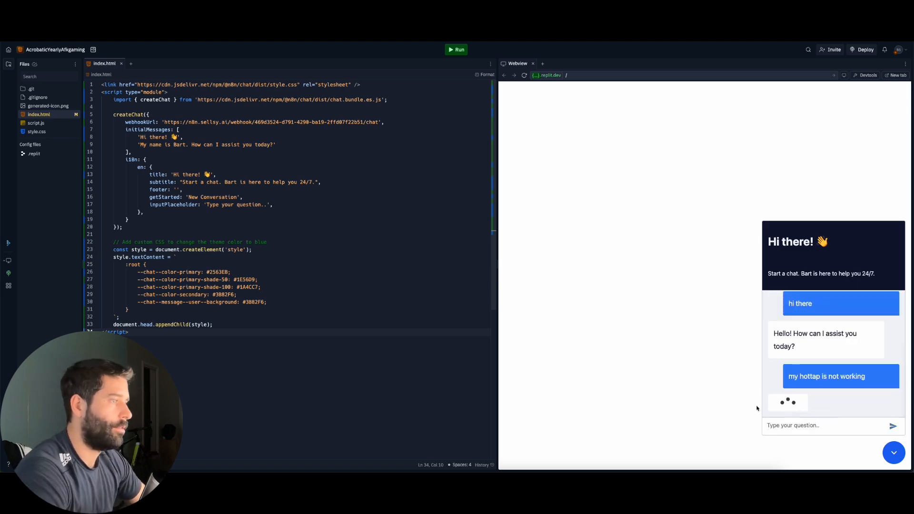
Read through Bart's numbered Hottap troubleshooting steps and closing offer of further help
mouse_move(628, 381)
mouse_down()
mouse_move(775, 249)
mouse_move(777, 360)
mouse_up()
drag(635, 371, 783, 389)
scroll(788, 381, up, 3)
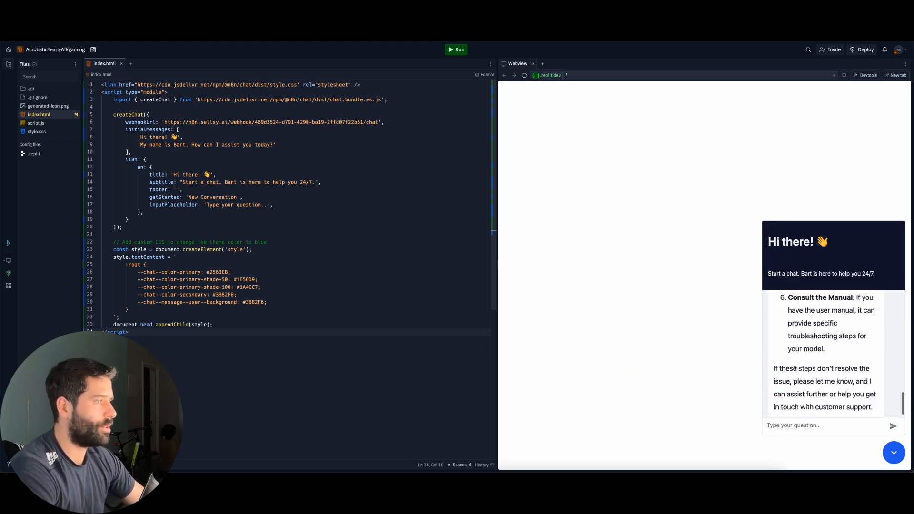
scroll(794, 367, up, 5)
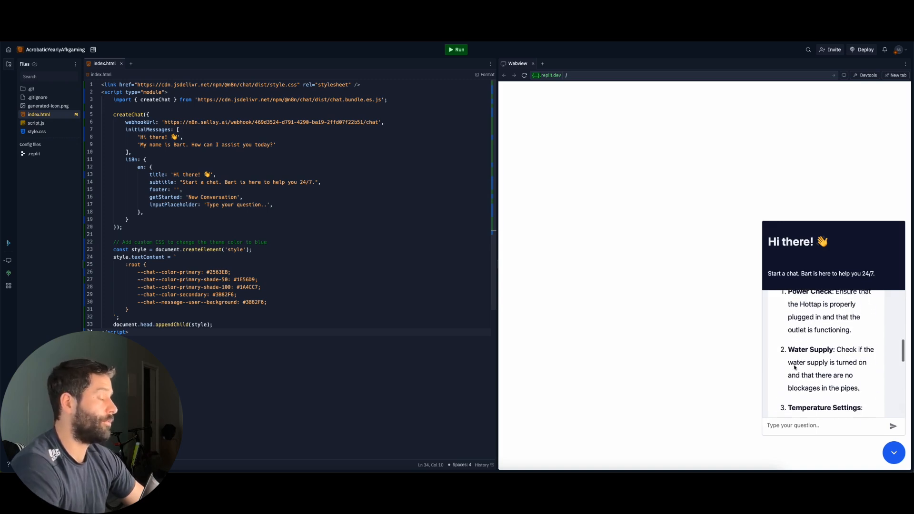
scroll(794, 367, up, 4)
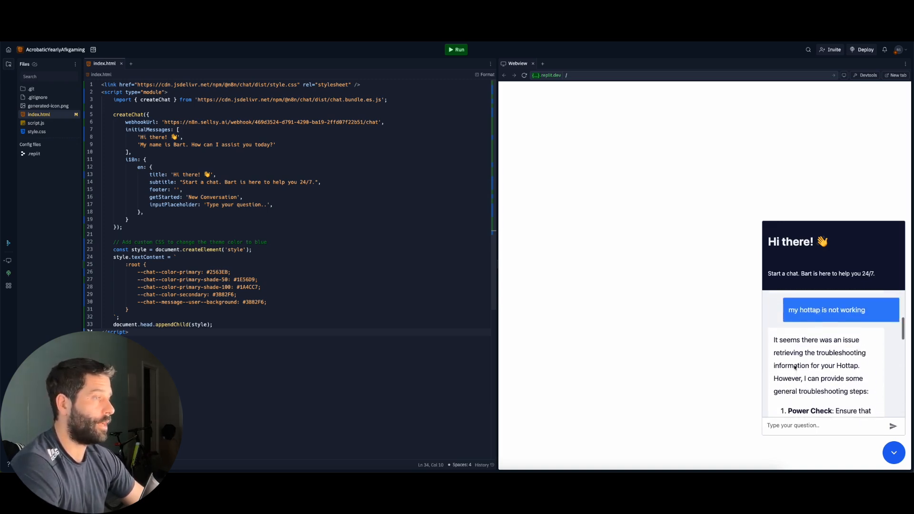
scroll(794, 367, down, 6)
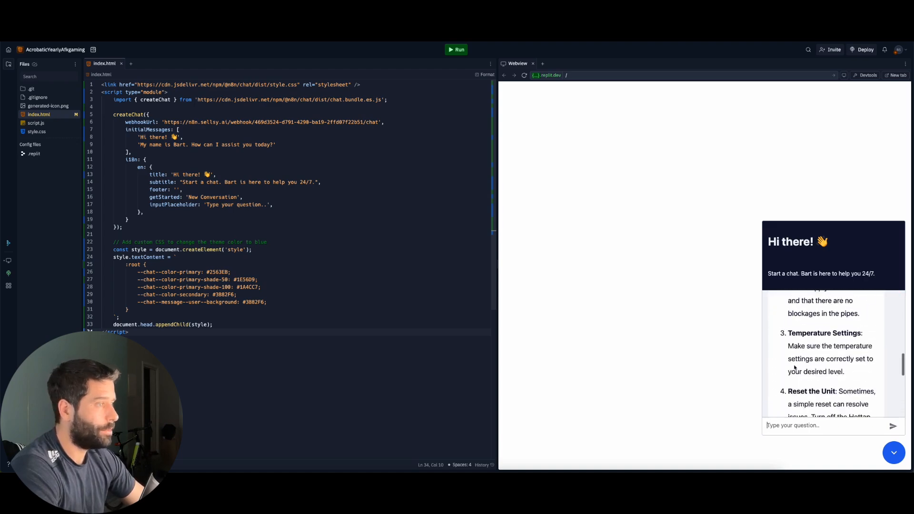
scroll(794, 367, down, 3)
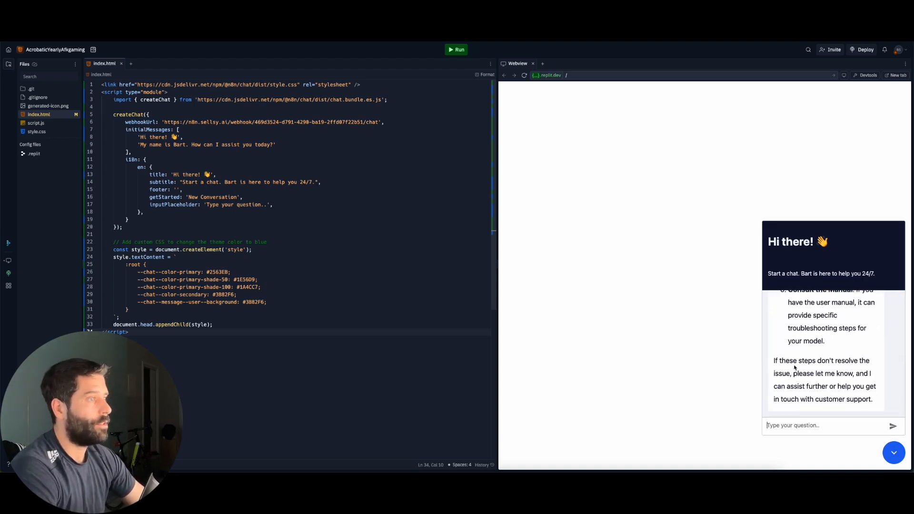
scroll(795, 367, up, 4)
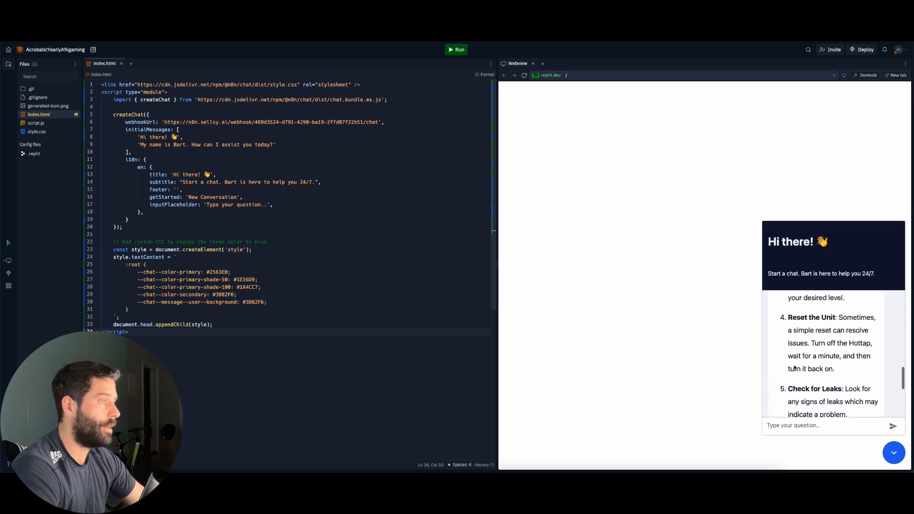
scroll(794, 367, down, 4)
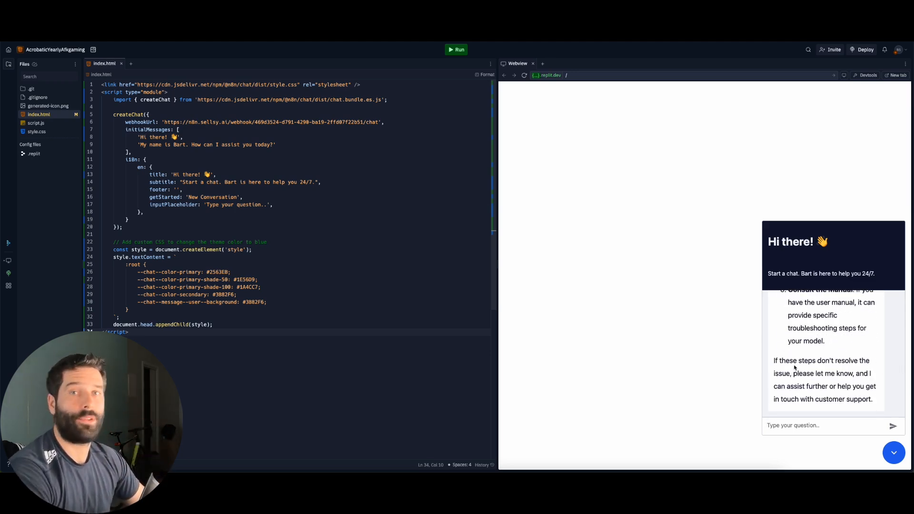